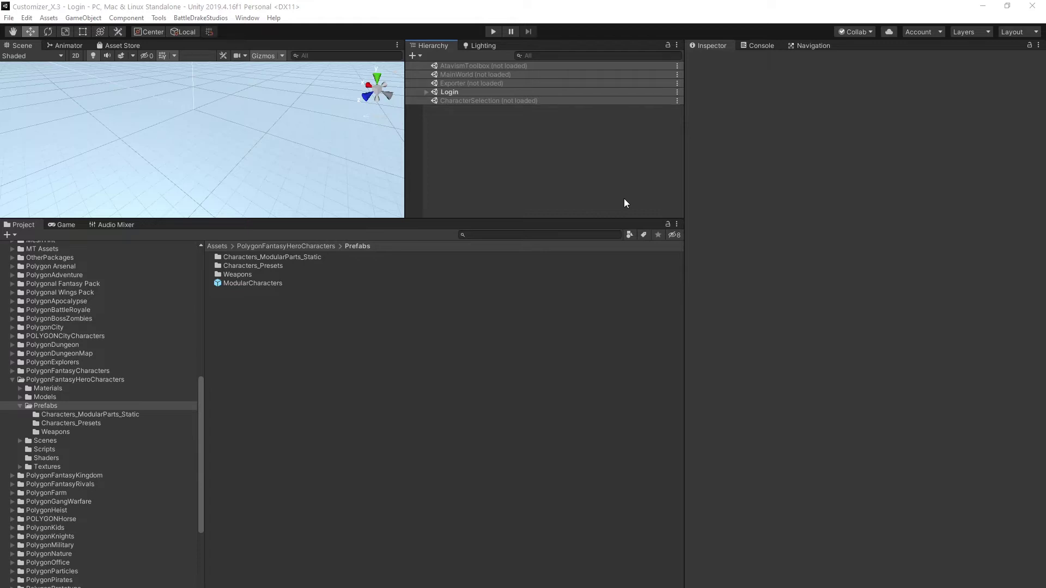
pyautogui.scroll(2, 137, 421)
pyautogui.scroll(3, 123, 408)
pyautogui.scroll(8, 119, 390)
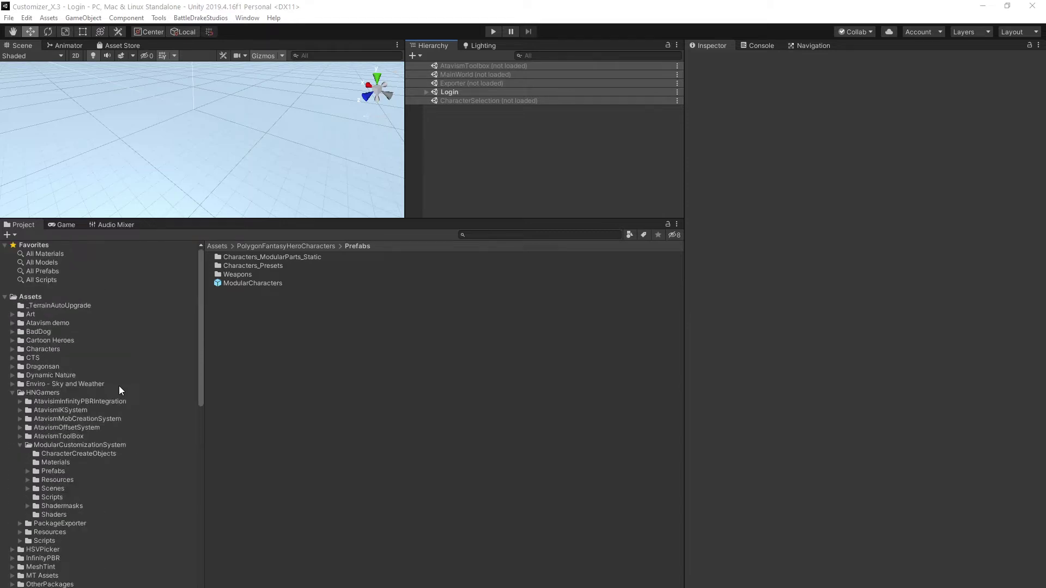
# Compare the ModularCharactersHNG and ModularFemaleCharactersHNG prefabs in Resources, then browse to the Fantasy Hero Prefabs folder.
pyautogui.click(50, 480)
pyautogui.click(254, 327)
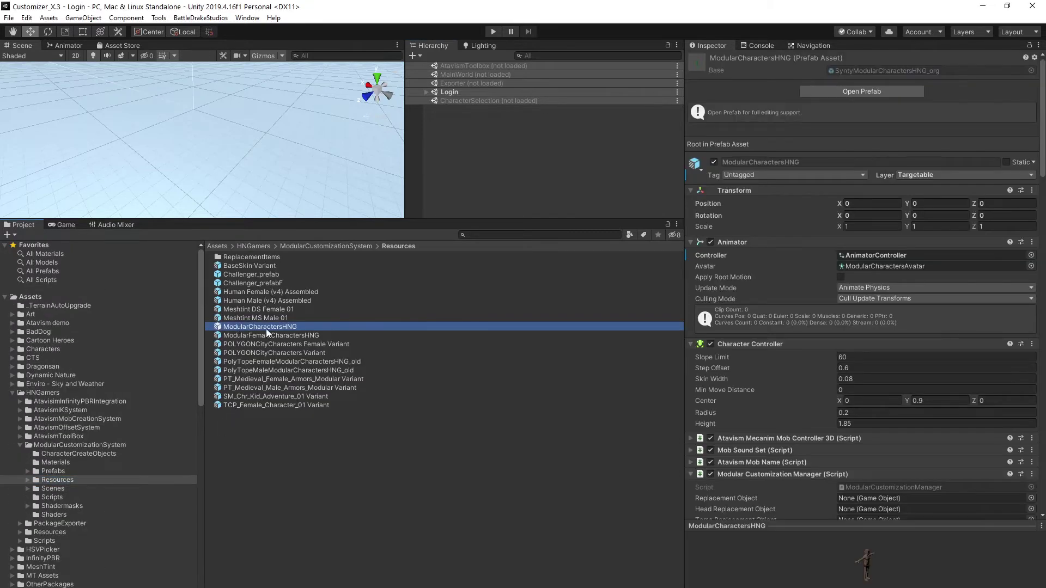
pyautogui.click(264, 335)
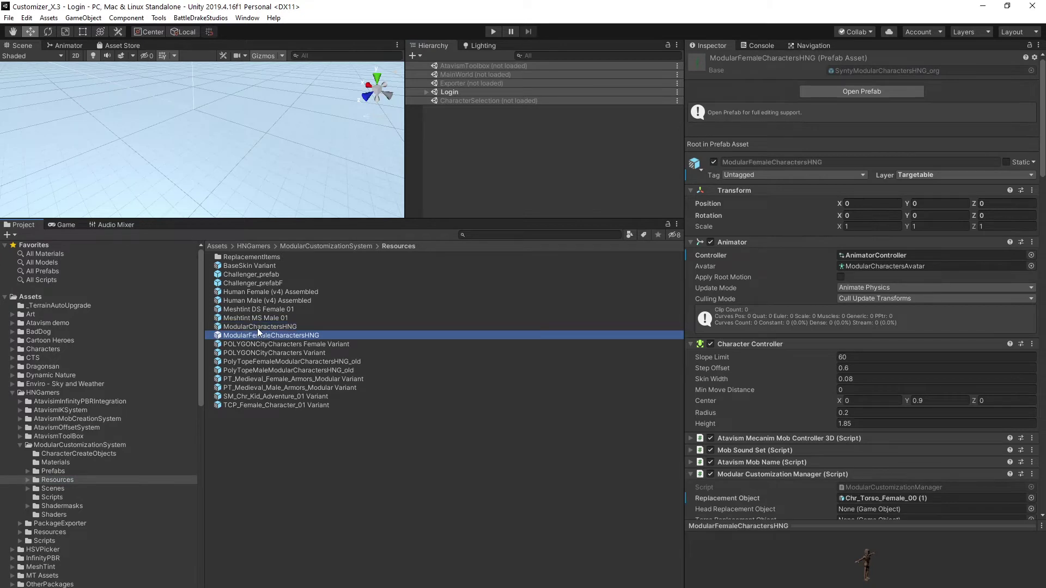
pyautogui.click(257, 327)
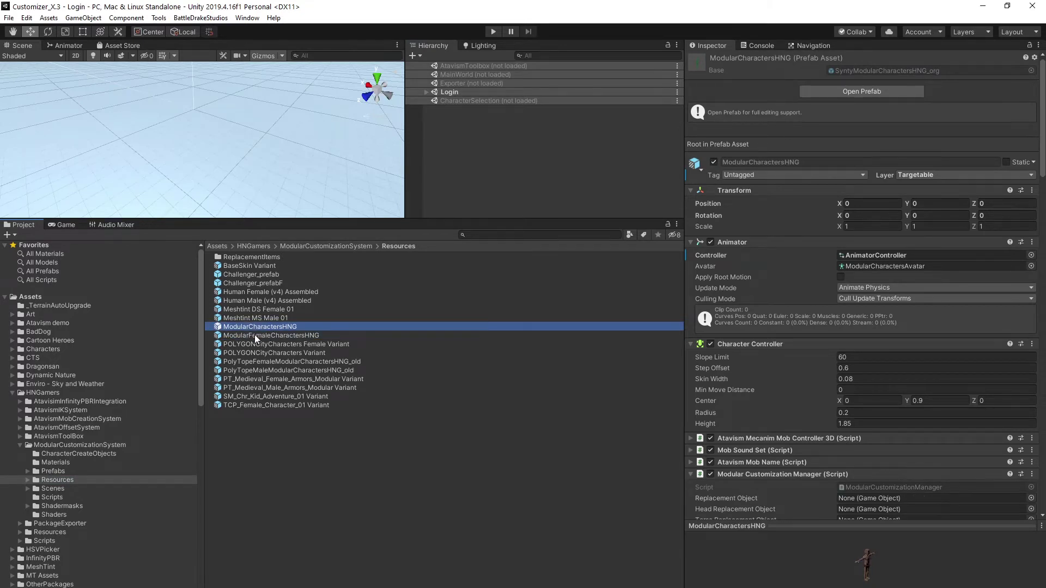
pyautogui.click(254, 334)
pyautogui.scroll(-3, 779, 274)
pyautogui.scroll(-3, 809, 281)
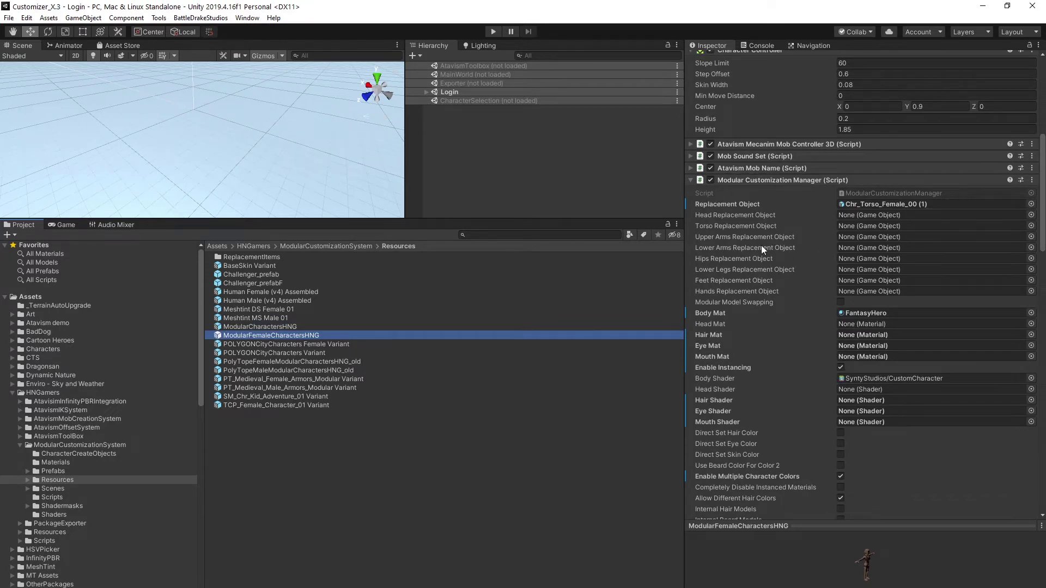
pyautogui.click(249, 328)
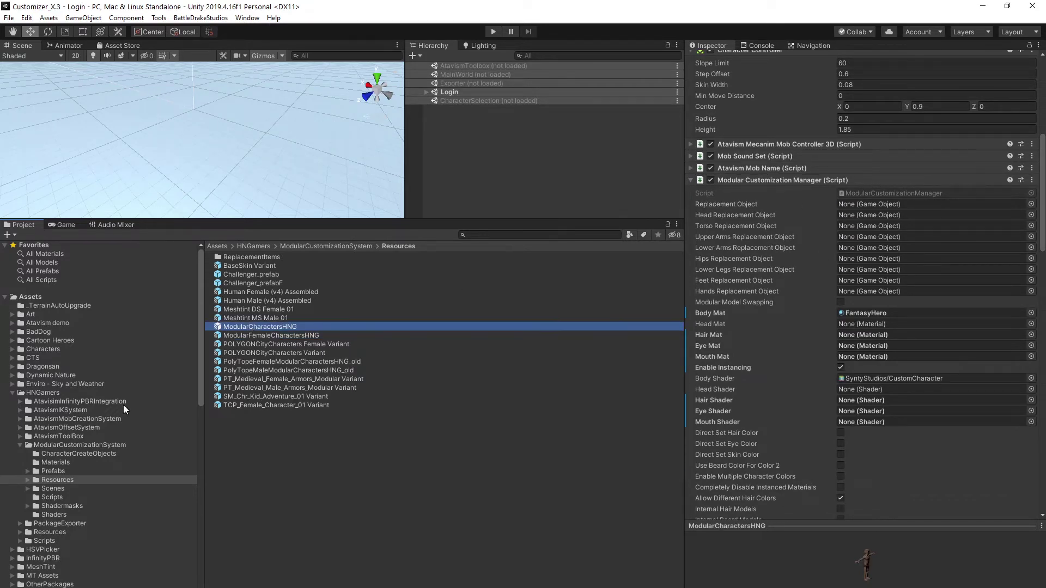
pyautogui.scroll(-1, 99, 400)
pyautogui.scroll(-1, 101, 351)
pyautogui.scroll(-1, 100, 352)
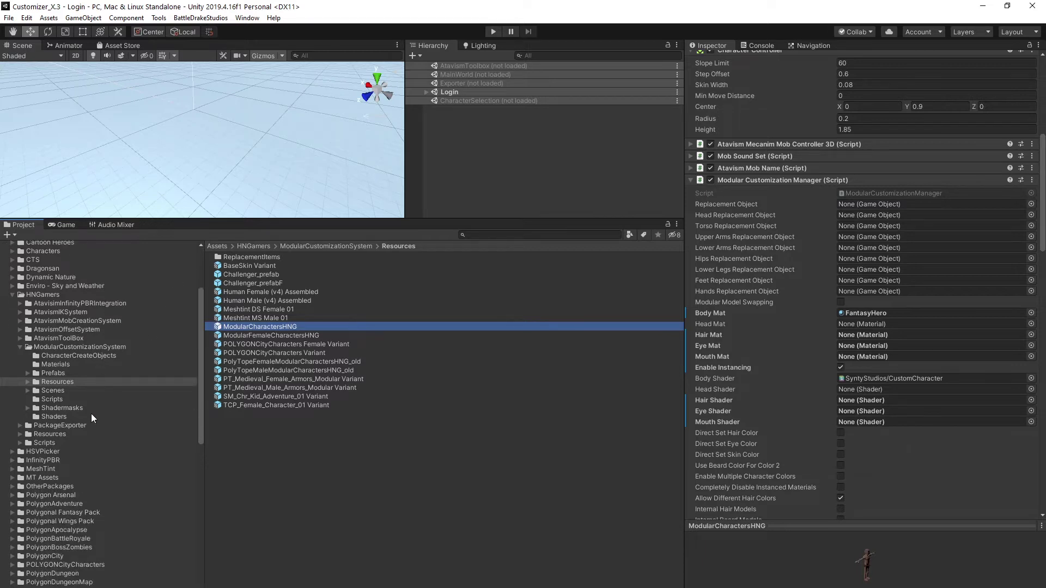
pyautogui.scroll(-2, 101, 400)
pyautogui.scroll(-2, 99, 425)
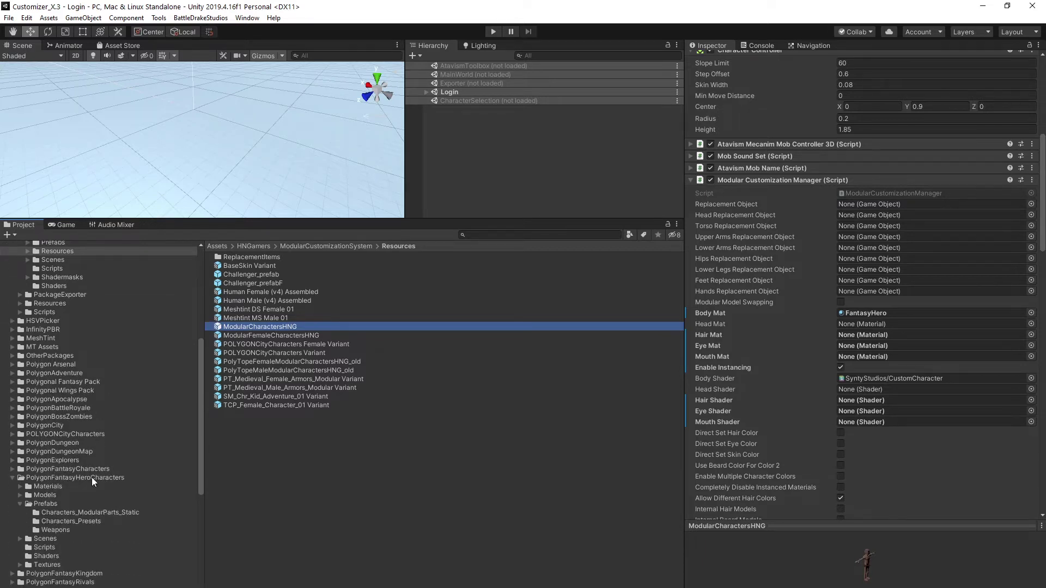
pyautogui.click(38, 505)
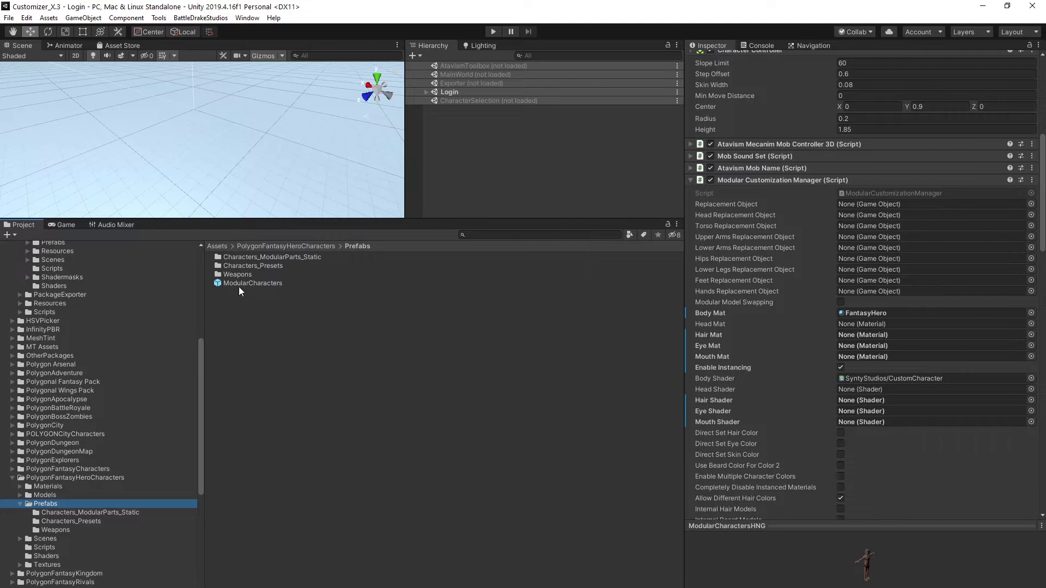
# Place the ModularCharacters prefab in the Login scene, expand it in the Hierarchy and view it three-quarter front.
pyautogui.moveTo(249, 284); pyautogui.dragTo(249, 154)
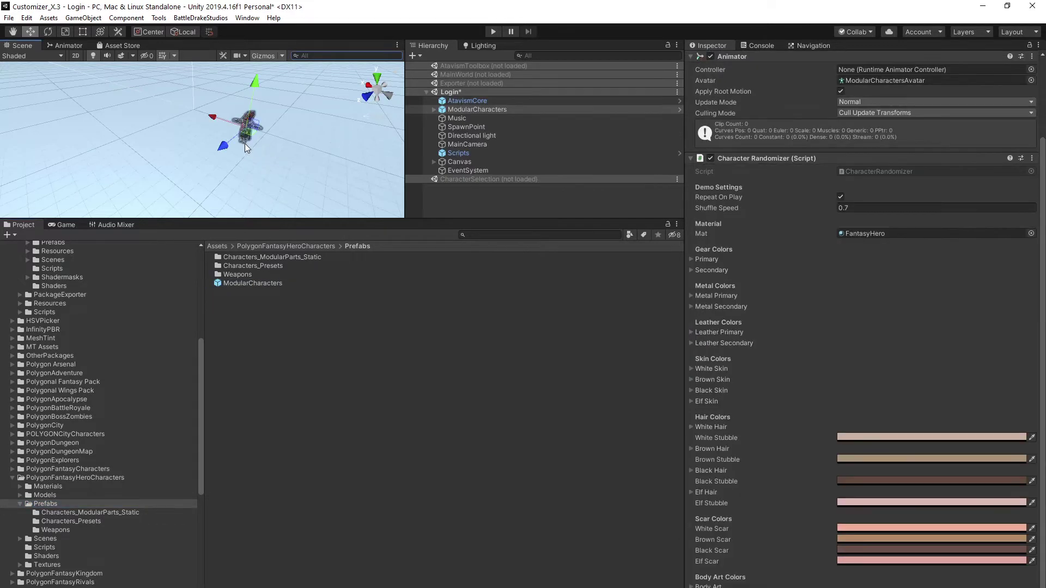
pyautogui.click(478, 111)
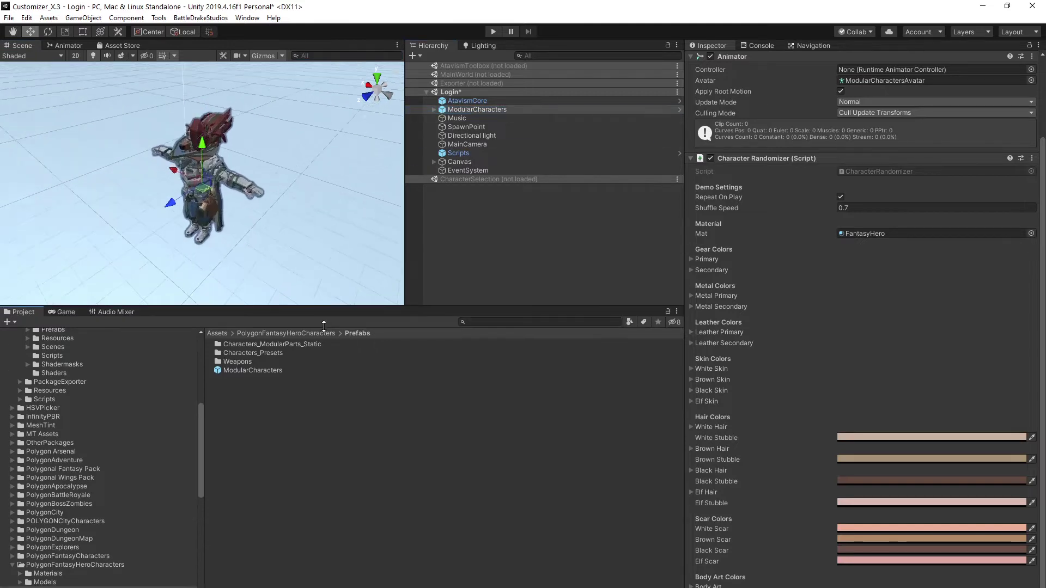
pyautogui.moveTo(323, 219); pyautogui.dragTo(323, 417)
pyautogui.click(435, 109)
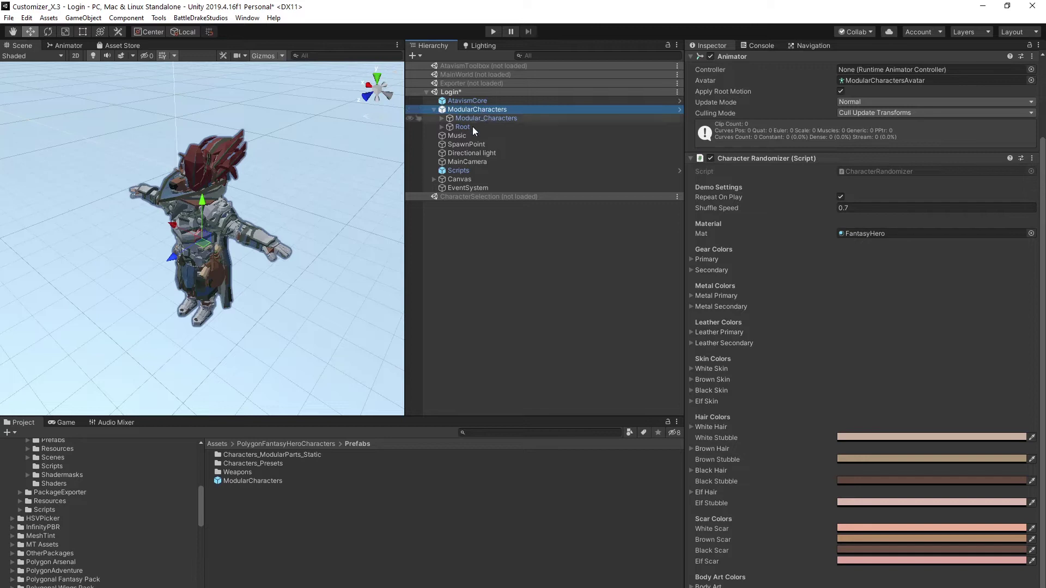
pyautogui.moveTo(331, 174)
pyautogui.keyDown('alt'); pyautogui.mouseDown()
pyautogui.moveTo(318, 188)
pyautogui.moveTo(324, 205)
pyautogui.mouseUp(); pyautogui.keyUp('alt')
pyautogui.scroll(5, 220, 96)
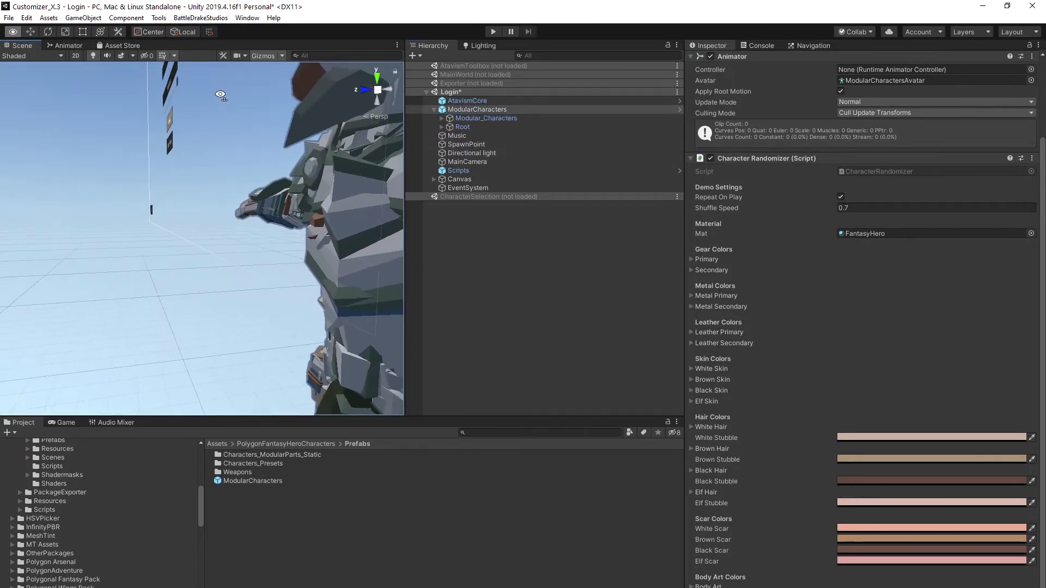
pyautogui.moveTo(220, 95)
pyautogui.keyDown('alt'); pyautogui.mouseDown()
pyautogui.moveTo(454, 119)
pyautogui.moveTo(464, 109)
pyautogui.mouseUp(); pyautogui.keyUp('alt')
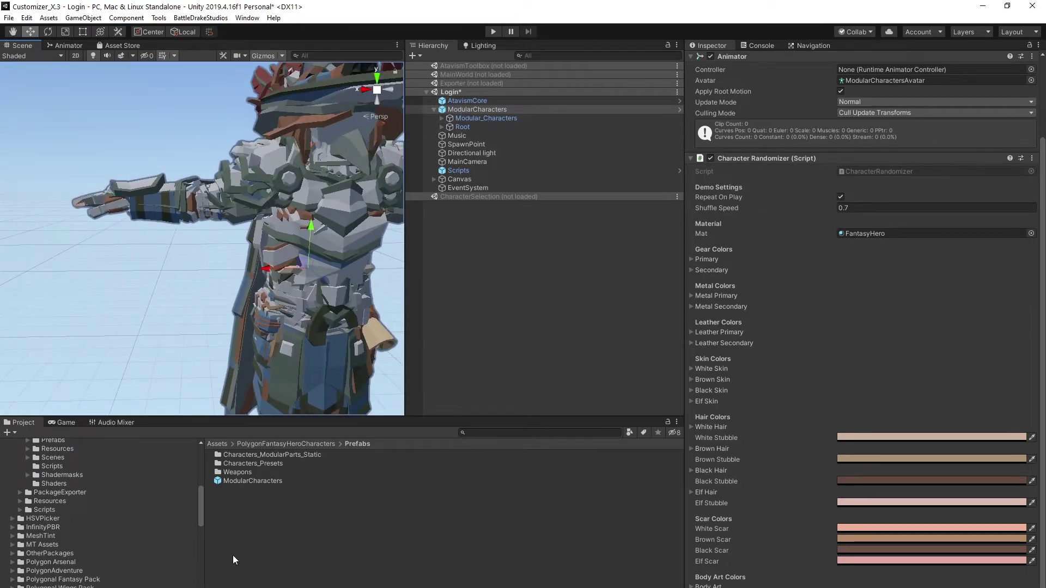
pyautogui.moveTo(459, 179)
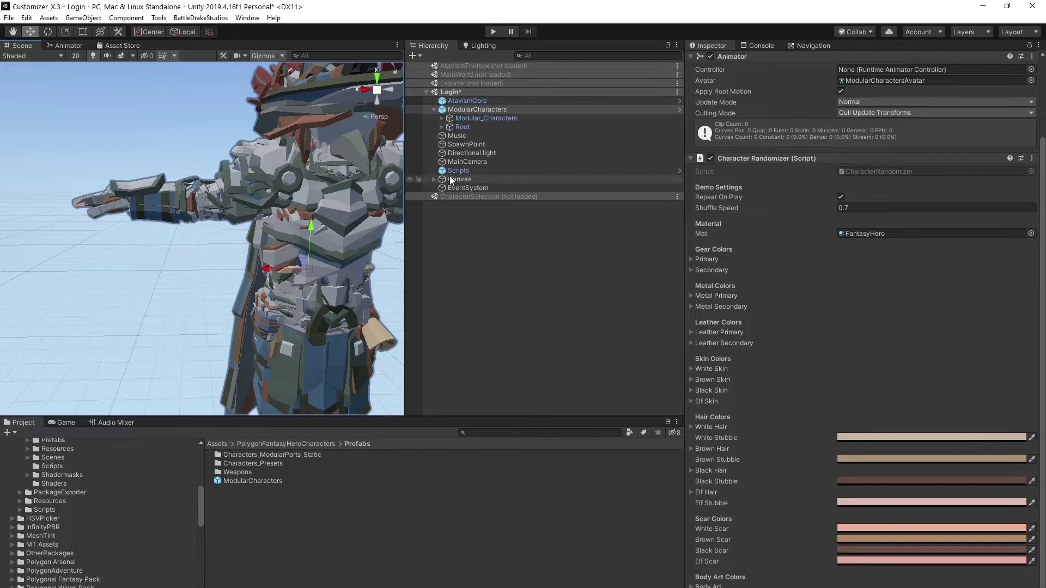
# Expand Modular_Characters and Male_Parts and select all thirteen male part groups.
pyautogui.click(443, 118)
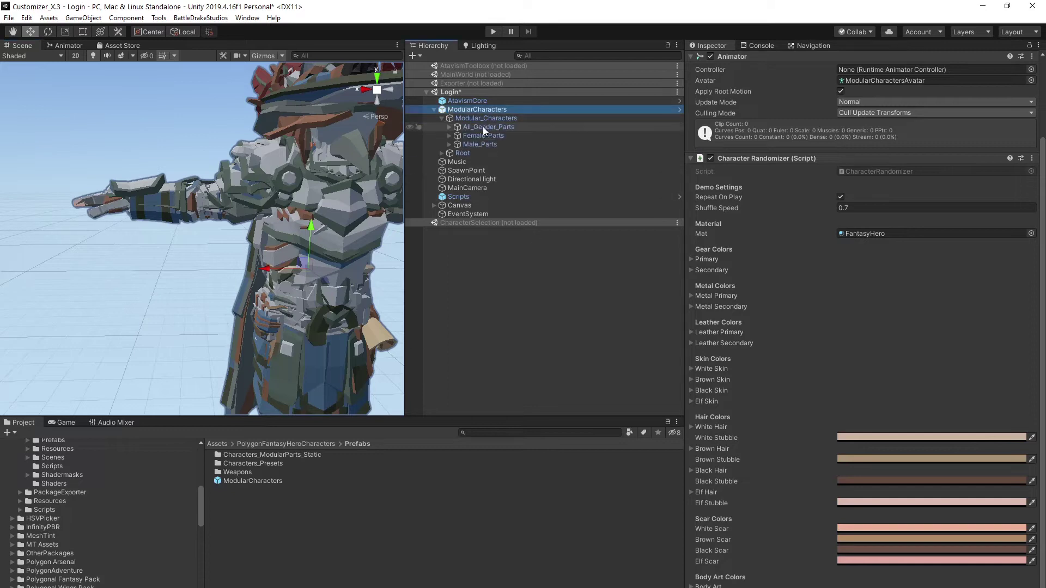
pyautogui.click(450, 144)
pyautogui.click(485, 148)
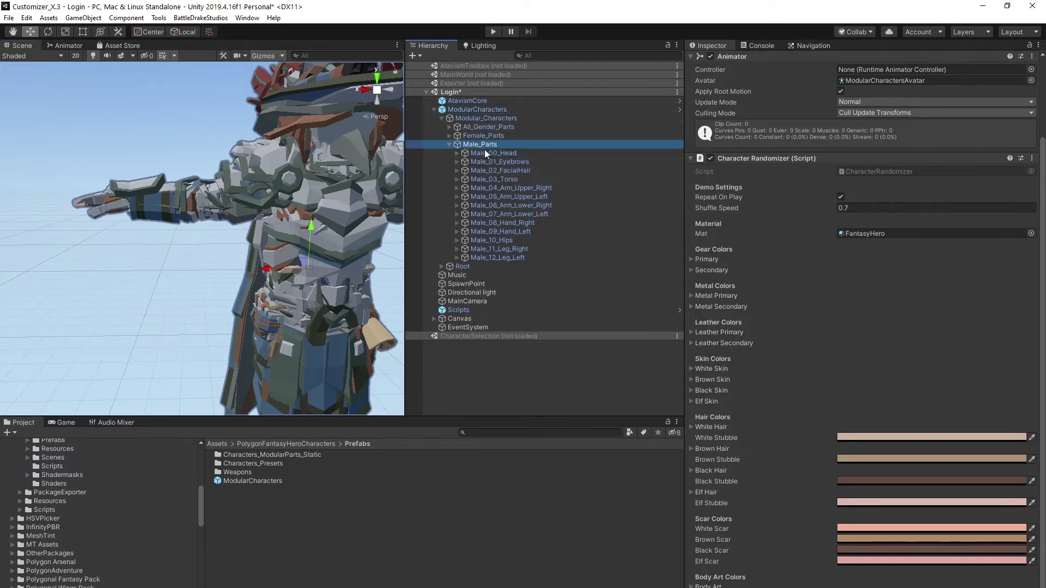
pyautogui.click(496, 257)
pyautogui.keyDown('shift'); pyautogui.click(502, 154); pyautogui.keyUp('shift')
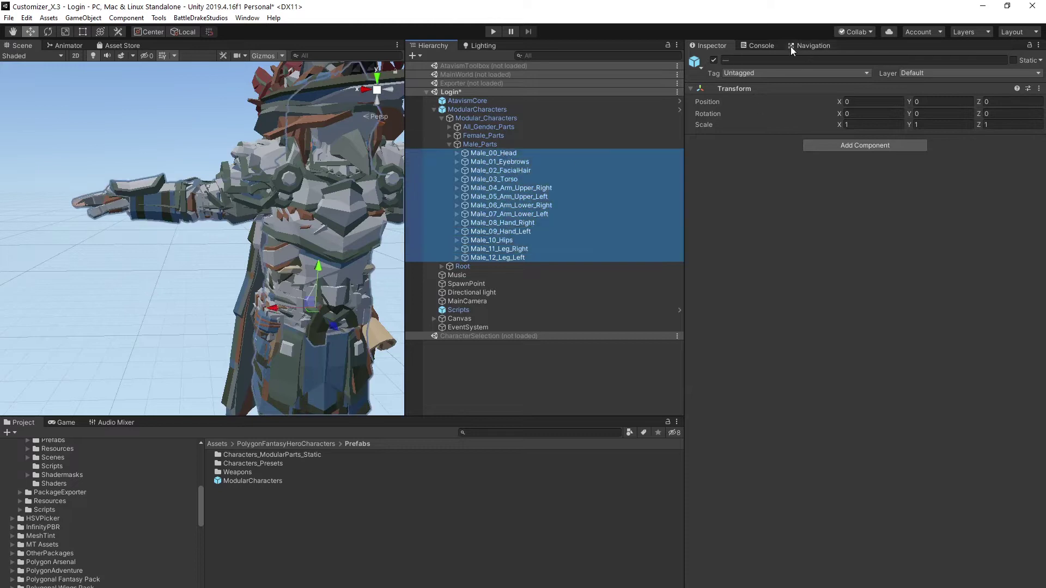
# Deactivate all Chr_Head_Male meshes and all the Male_Head_No_Elements meshes.
pyautogui.click(456, 153)
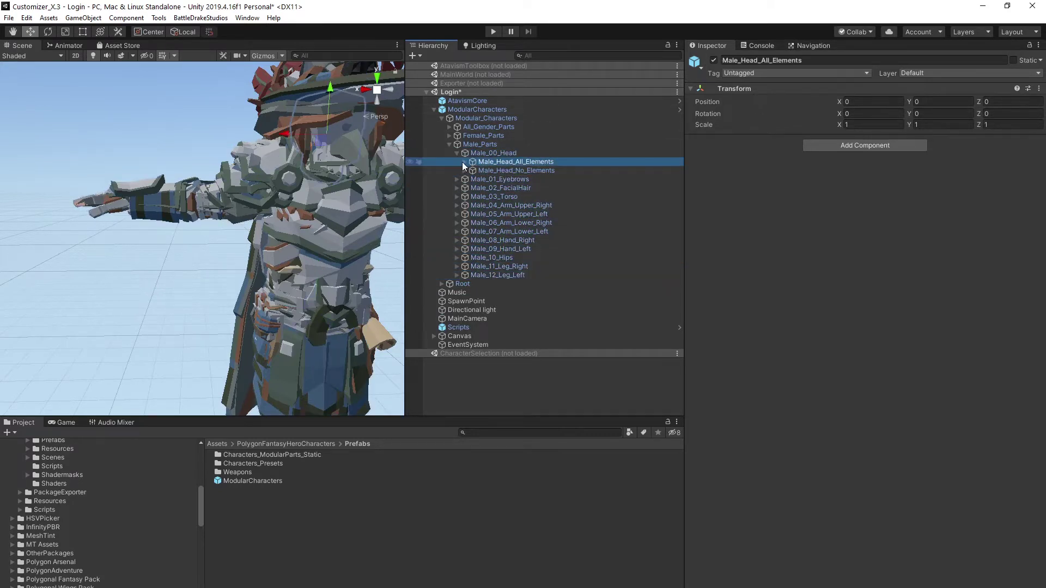
pyautogui.click(464, 163)
pyautogui.click(497, 171)
pyautogui.keyDown('shift'); pyautogui.click(535, 360); pyautogui.keyUp('shift')
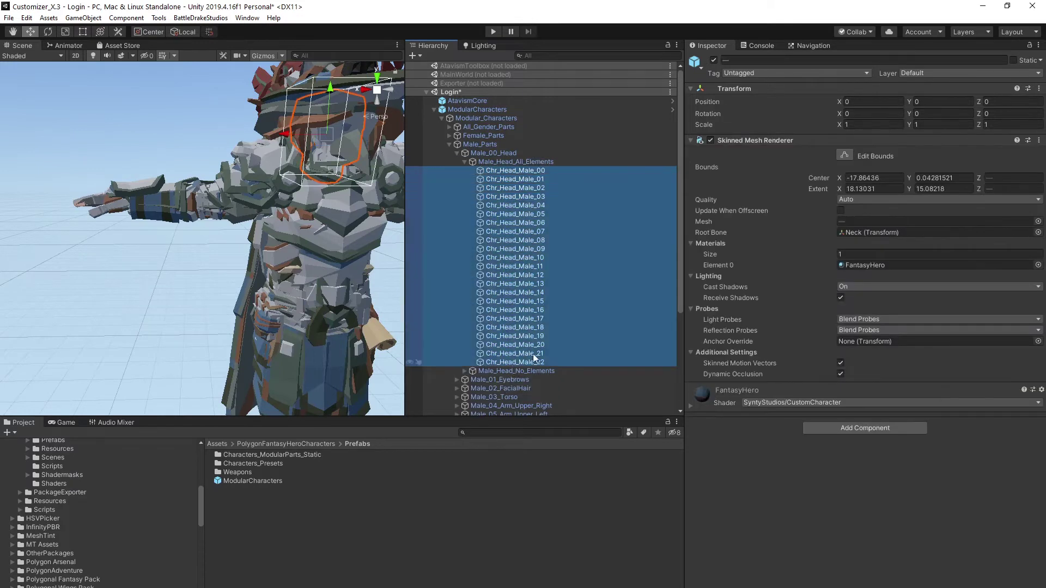
pyautogui.click(713, 60)
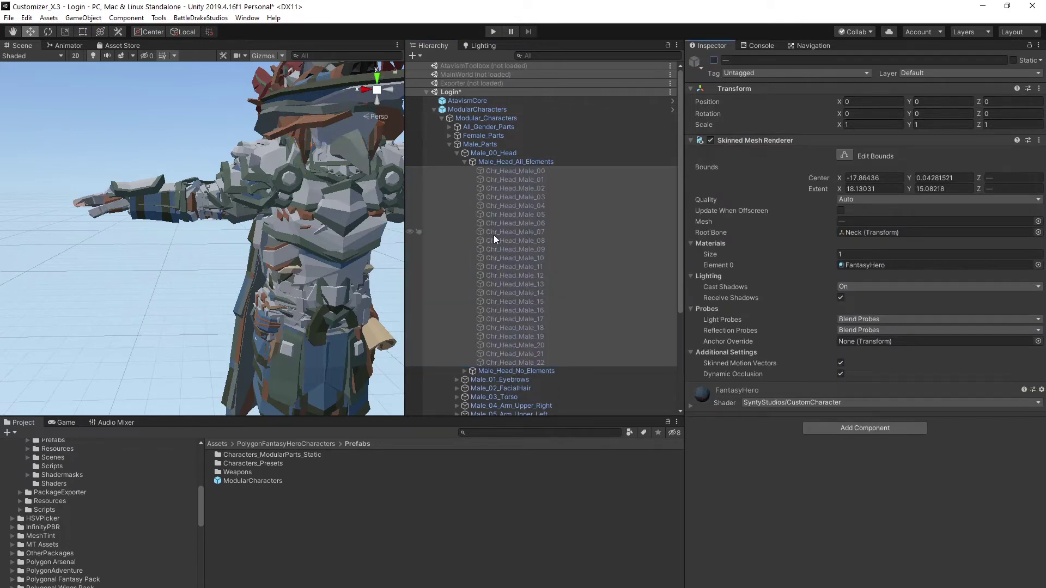
pyautogui.scroll(-4, 493, 235)
pyautogui.click(465, 240)
pyautogui.click(529, 249)
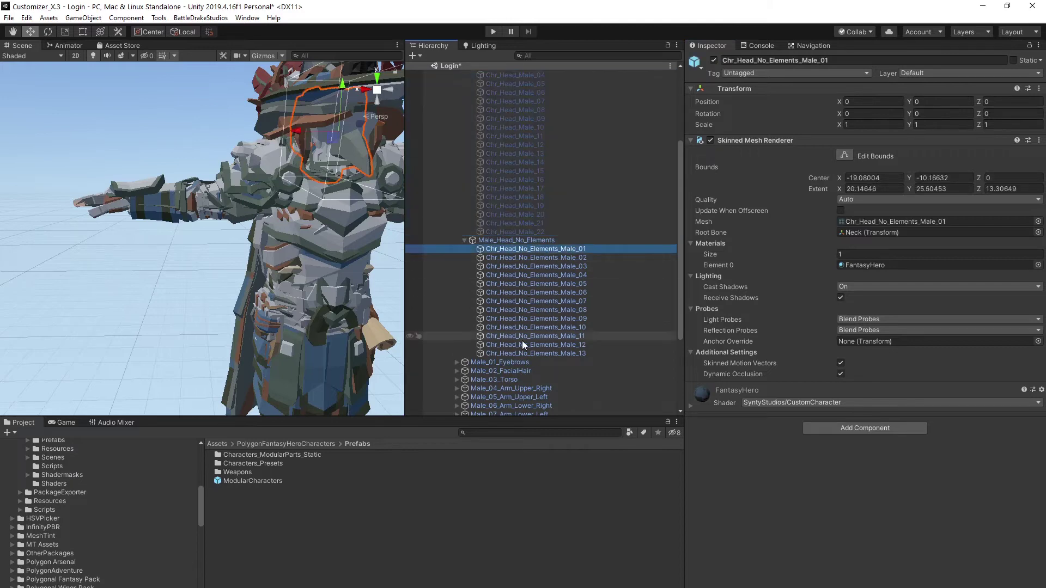
pyautogui.keyDown('shift'); pyautogui.click(524, 354); pyautogui.keyUp('shift')
pyautogui.click(714, 61)
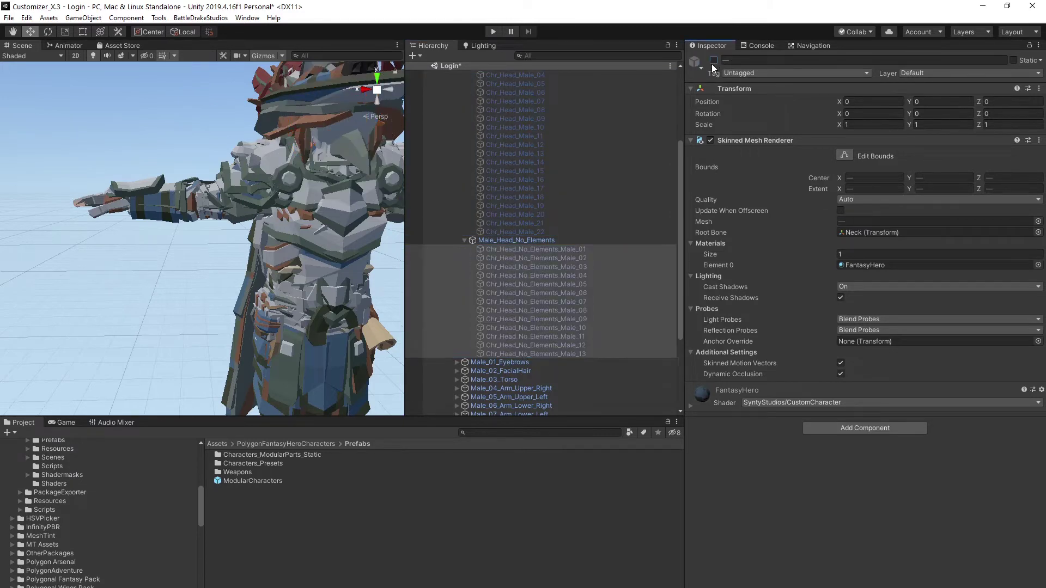
pyautogui.scroll(-3, 537, 276)
# Expand the male eyebrows, facial hair, torso, hand and arm groups to list their meshes.
pyautogui.click(457, 265)
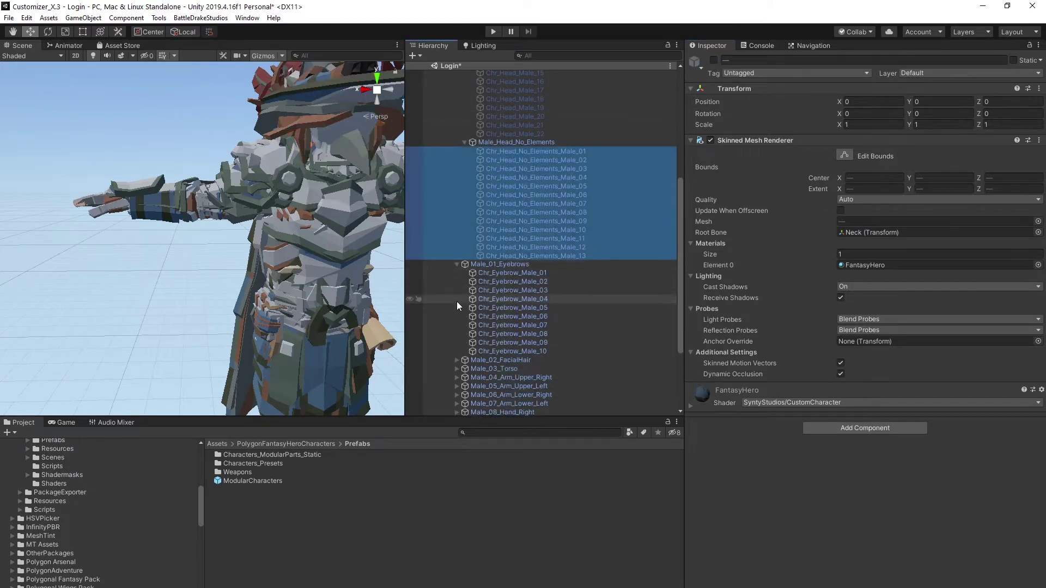
pyautogui.click(457, 360)
pyautogui.scroll(-5, 466, 344)
pyautogui.click(456, 362)
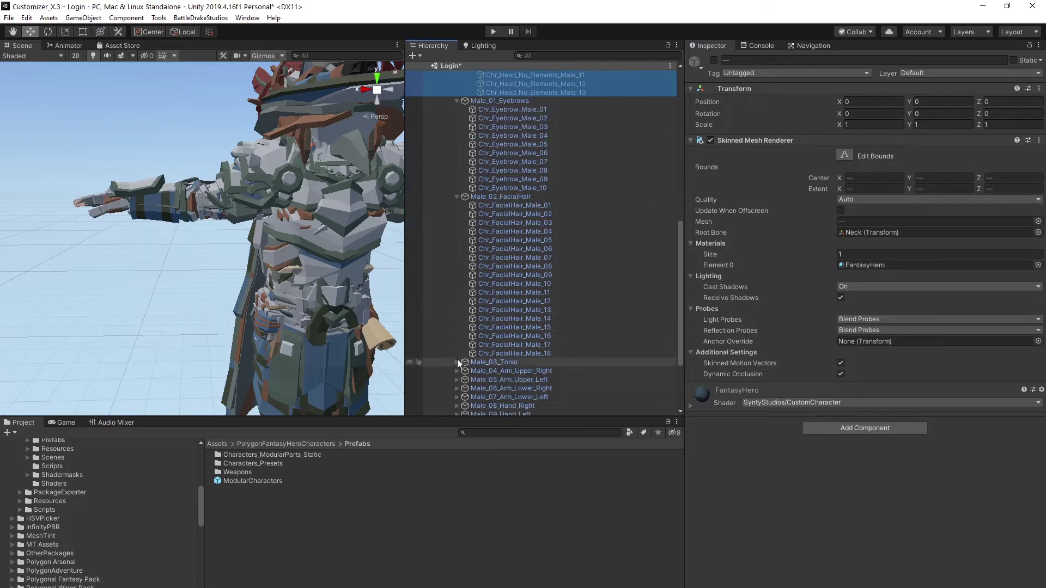
pyautogui.scroll(-5, 466, 343)
pyautogui.scroll(-5, 467, 345)
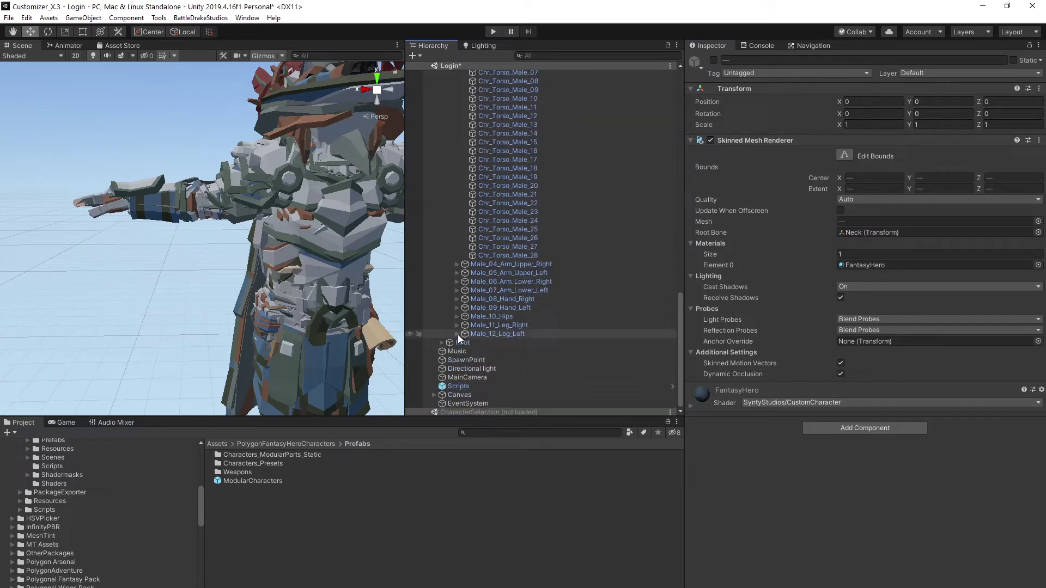
pyautogui.click(456, 333)
pyautogui.click(457, 316)
pyautogui.click(456, 308)
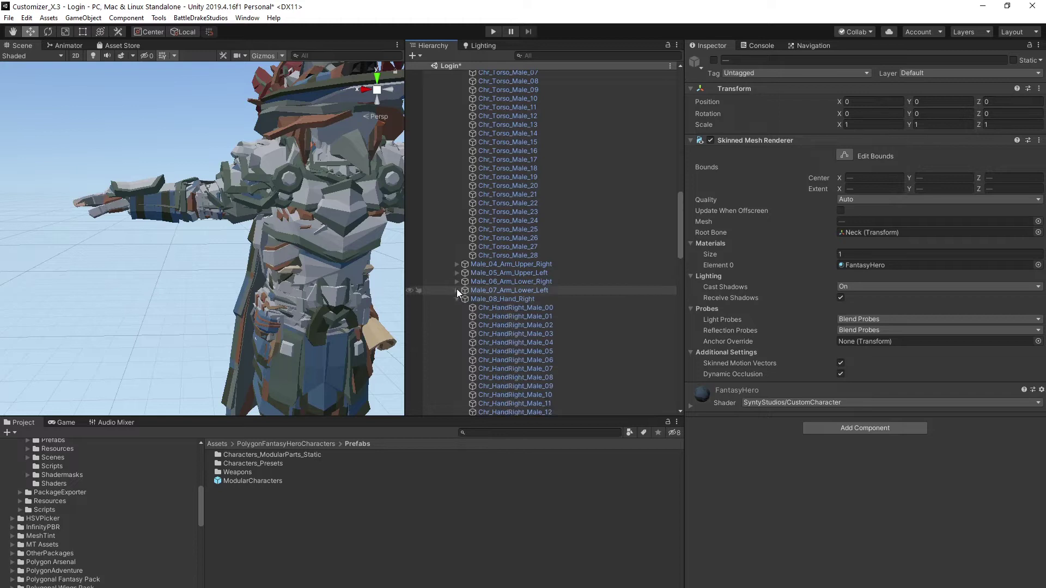
pyautogui.click(457, 290)
pyautogui.click(457, 264)
pyautogui.scroll(-5, 530, 258)
pyautogui.scroll(-5, 530, 259)
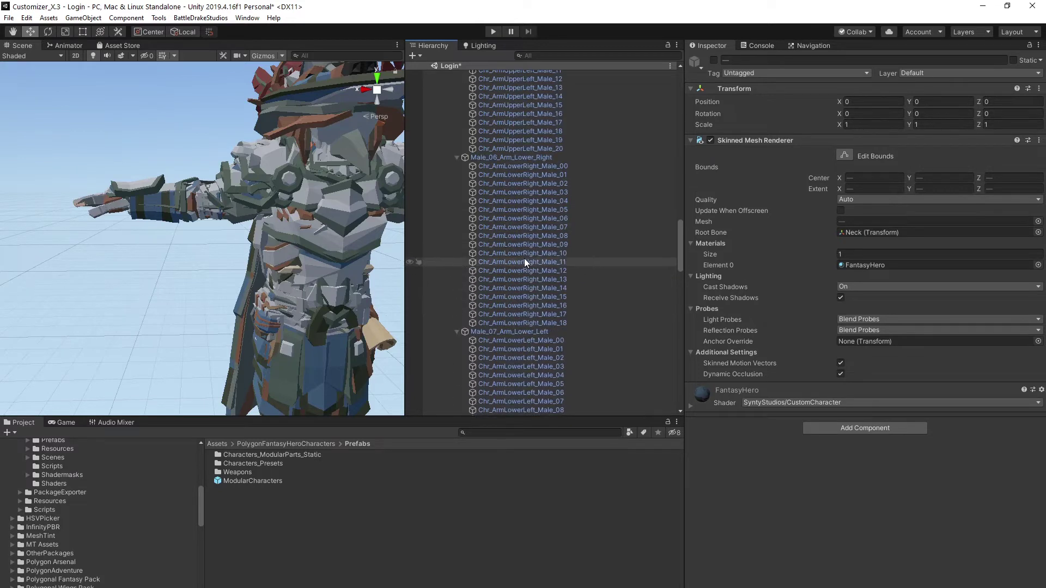
pyautogui.scroll(-5, 519, 266)
pyautogui.scroll(-5, 512, 266)
pyautogui.scroll(-5, 509, 265)
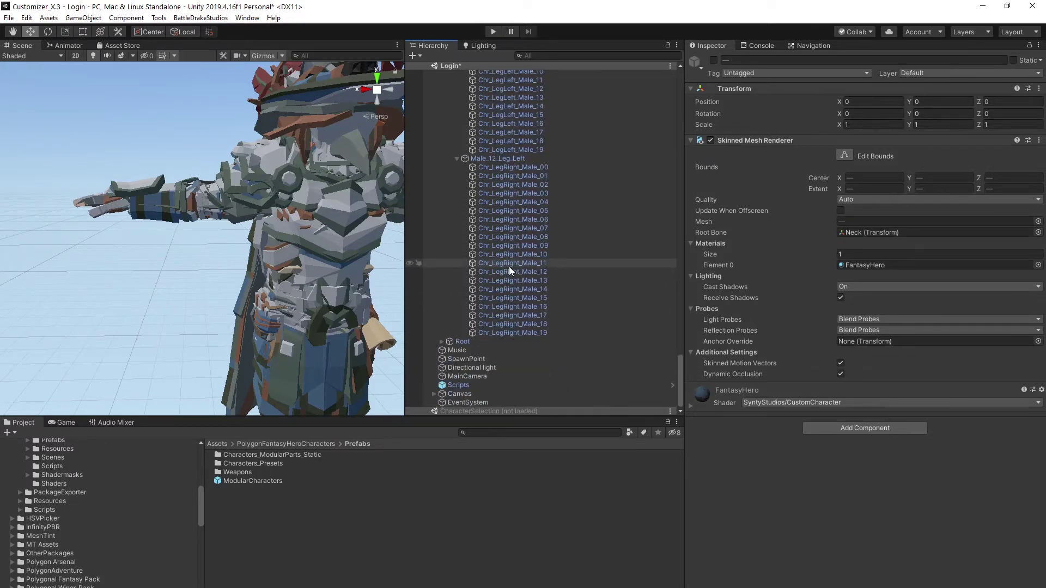
# Deactivate all the male right-leg, left-leg and hips meshes.
pyautogui.click(522, 332)
pyautogui.keyDown('shift'); pyautogui.click(527, 168); pyautogui.keyUp('shift')
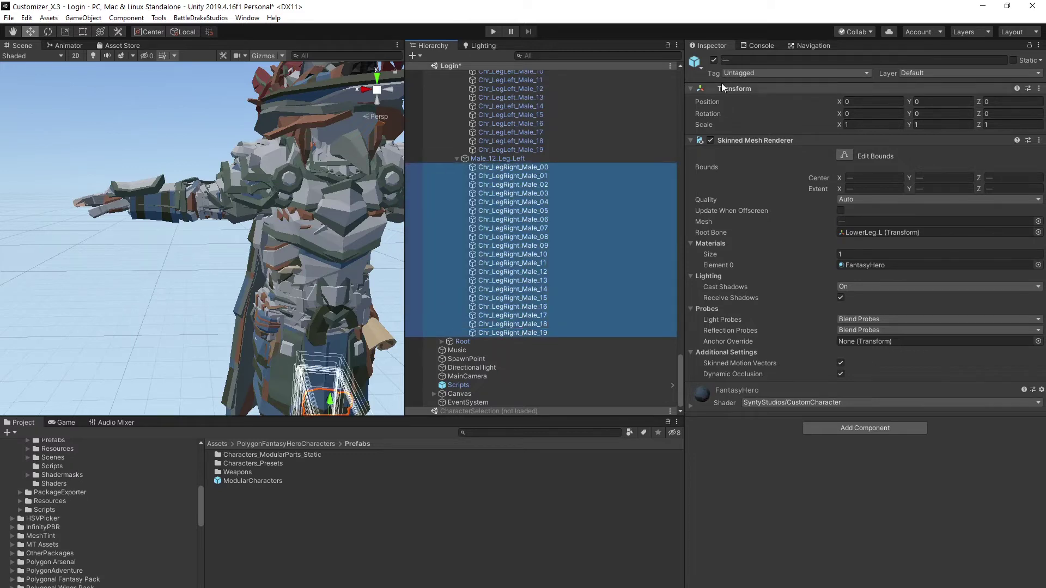
pyautogui.click(713, 60)
pyautogui.click(531, 151)
pyautogui.scroll(5, 531, 156)
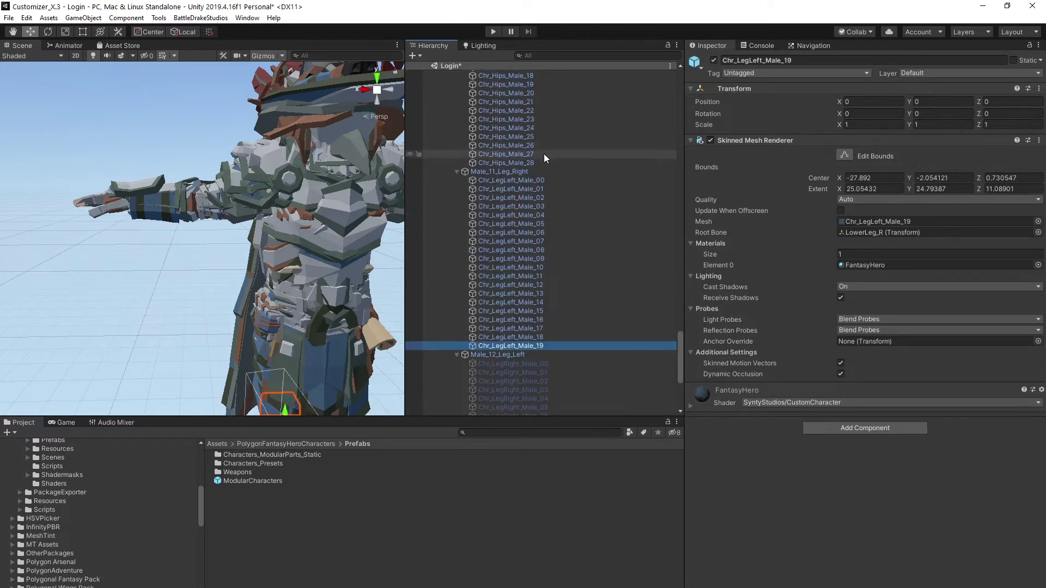
pyautogui.keyDown('shift'); pyautogui.click(524, 181); pyautogui.keyUp('shift')
pyautogui.click(713, 60)
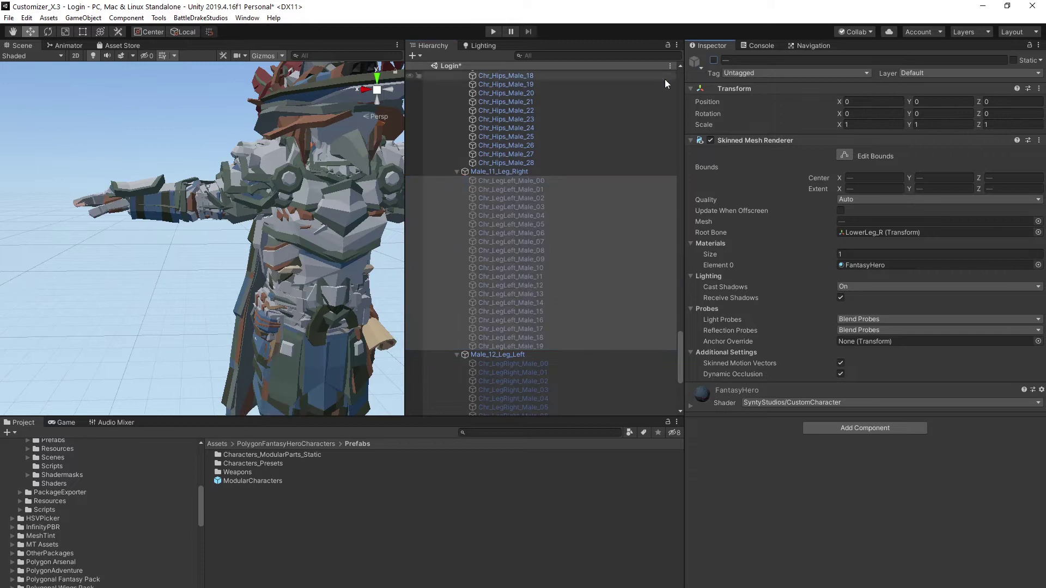
pyautogui.click(506, 163)
pyautogui.scroll(4, 519, 135)
pyautogui.scroll(1, 519, 132)
pyautogui.keyDown('shift'); pyautogui.click(523, 116); pyautogui.keyUp('shift')
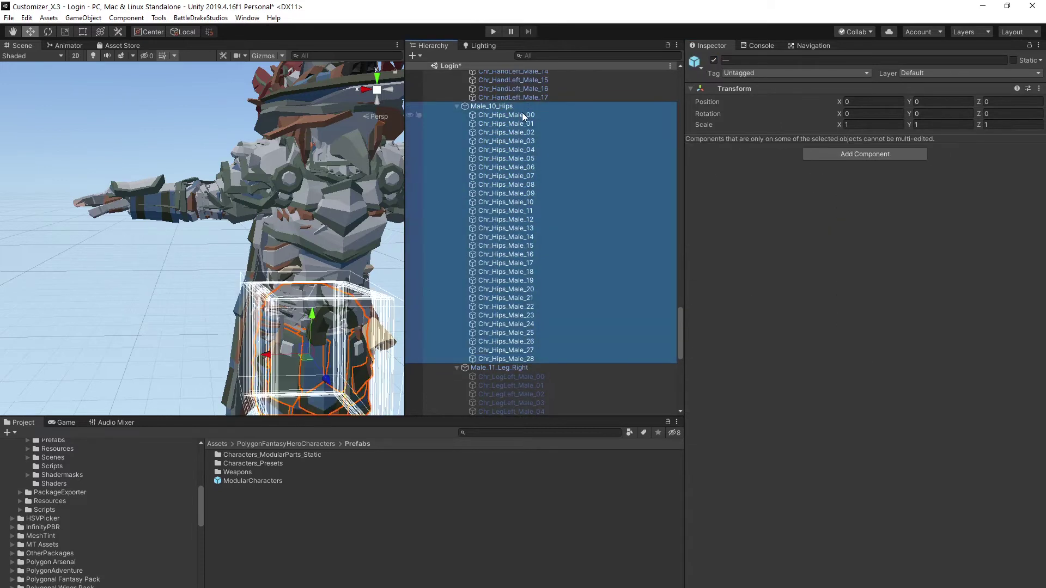
pyautogui.click(714, 60)
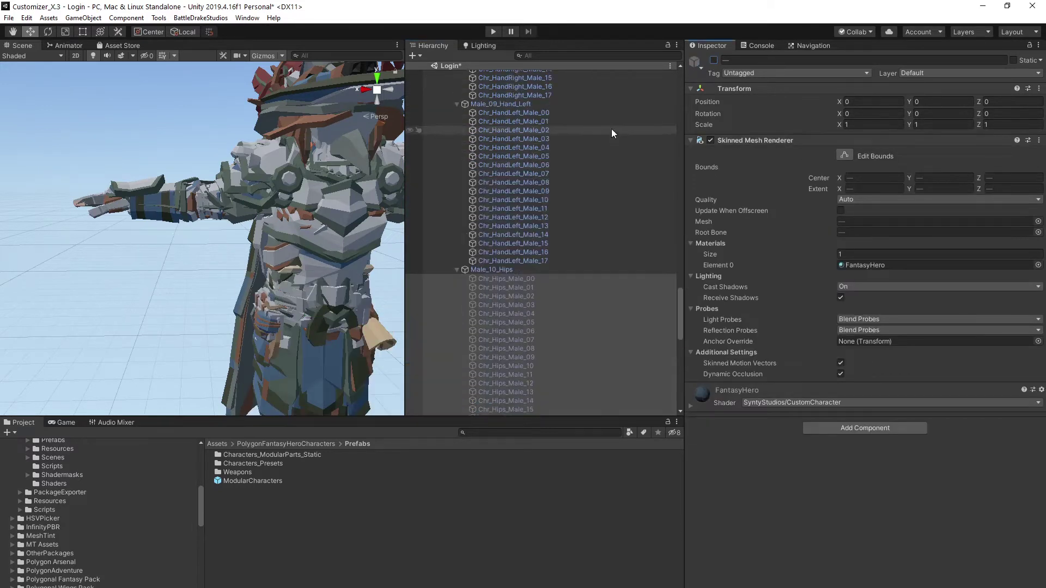
pyautogui.scroll(5, 529, 261)
# Deactivate all the male left-hand and right-hand meshes.
pyautogui.click(517, 284)
pyautogui.click(508, 292)
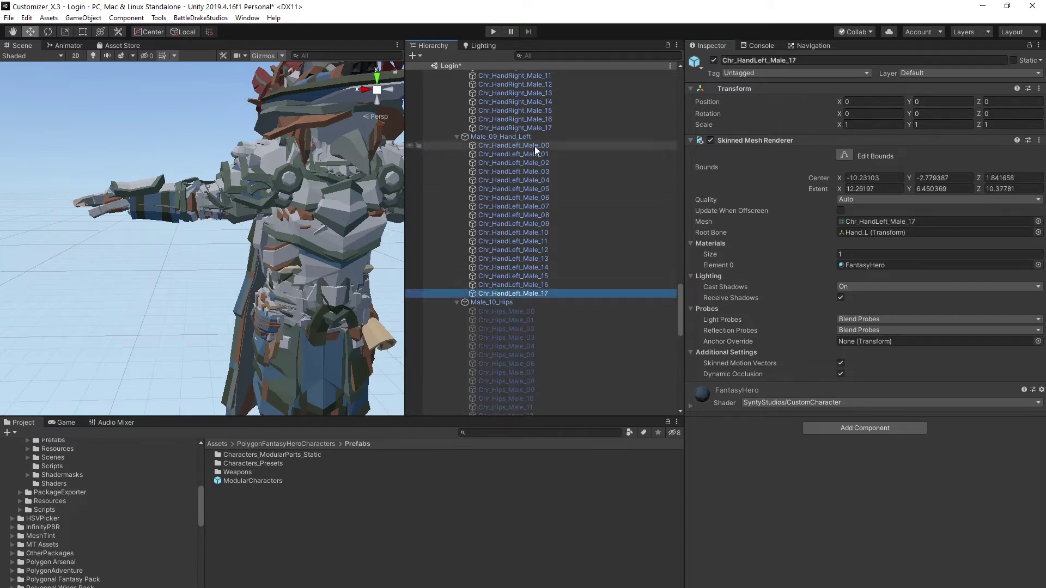
pyautogui.keyDown('shift'); pyautogui.click(533, 146); pyautogui.keyUp('shift')
pyautogui.click(713, 60)
pyautogui.scroll(5, 527, 213)
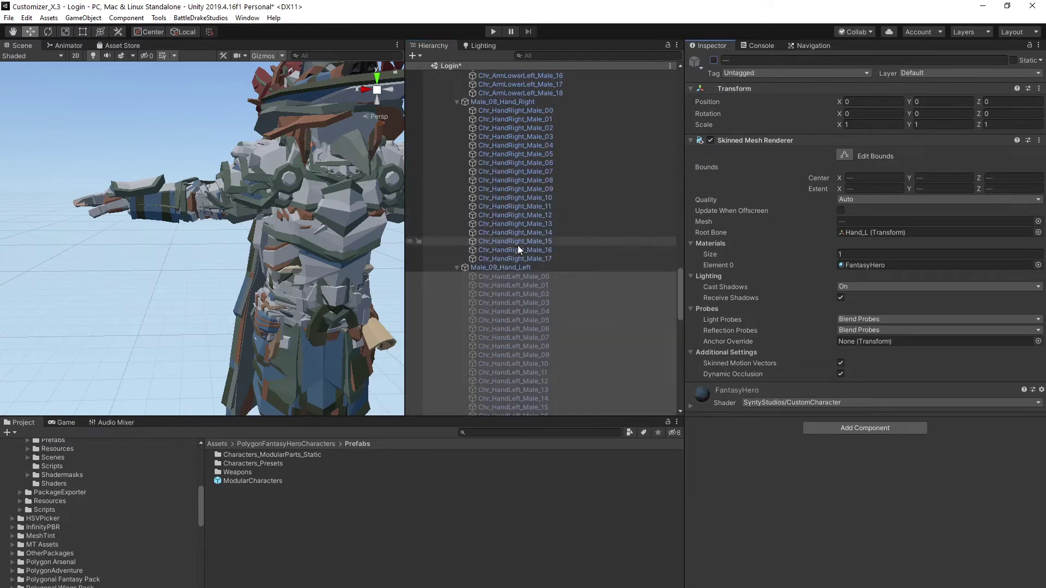
pyautogui.click(517, 256)
pyautogui.keyDown('shift'); pyautogui.click(537, 110); pyautogui.keyUp('shift')
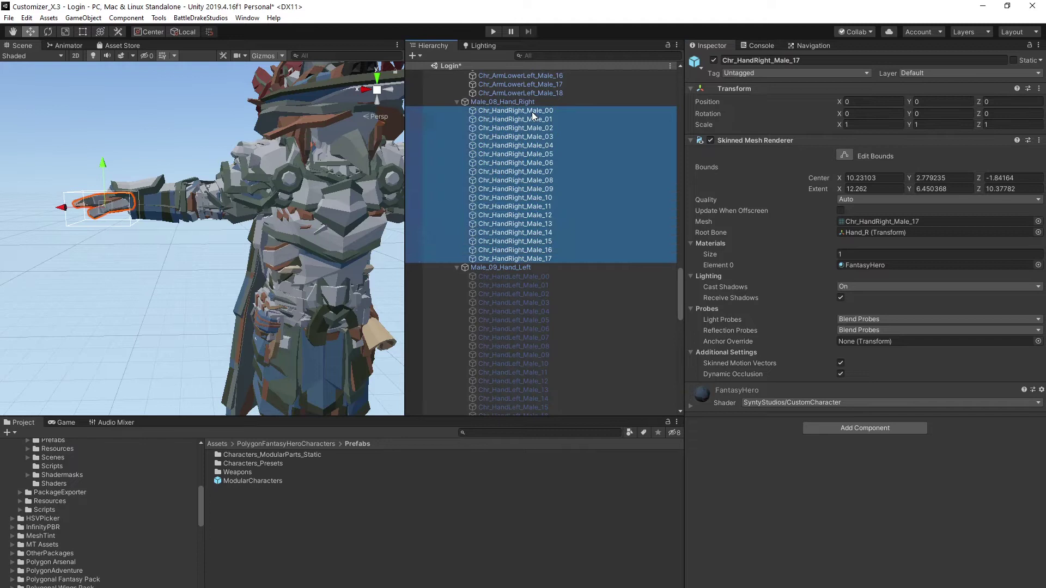
pyautogui.click(714, 60)
pyautogui.scroll(5, 565, 168)
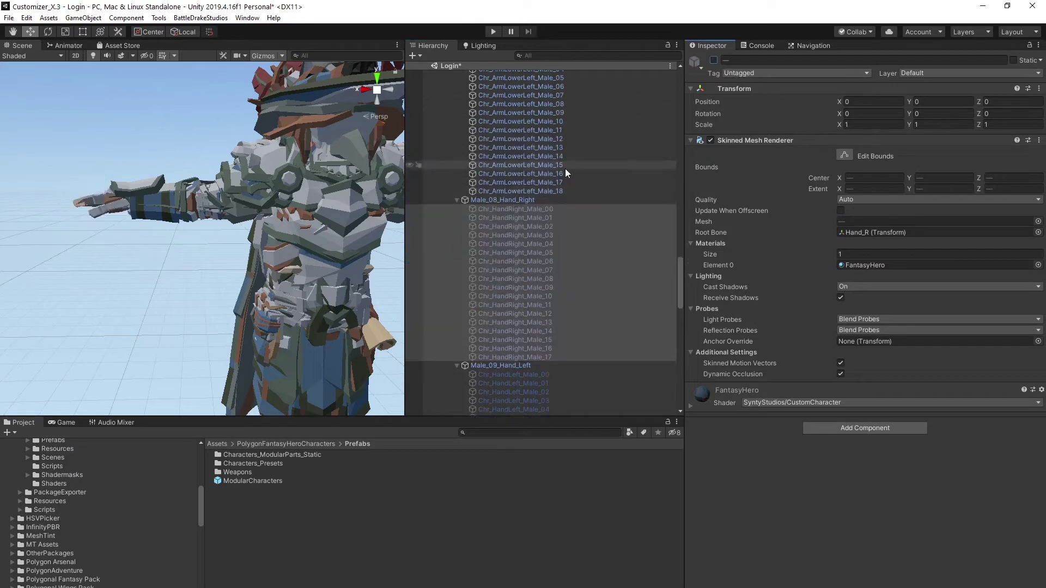
# Deactivate all the male lower and upper arm meshes on both sides.
pyautogui.click(533, 190)
pyautogui.scroll(10, 533, 193)
pyautogui.keyDown('shift'); pyautogui.click(526, 223); pyautogui.keyUp('shift')
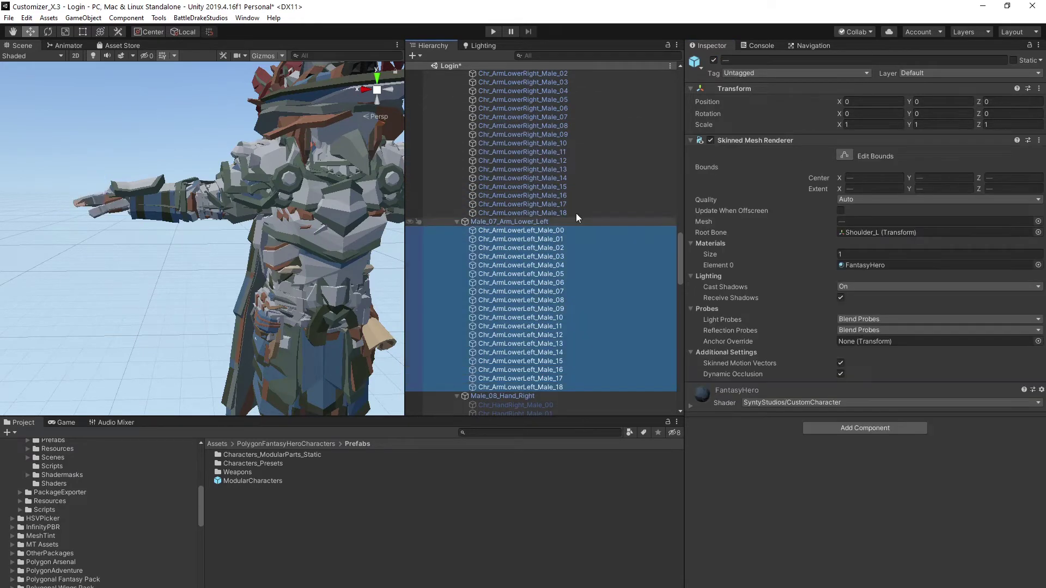
pyautogui.click(714, 60)
pyautogui.click(530, 213)
pyautogui.scroll(10, 540, 209)
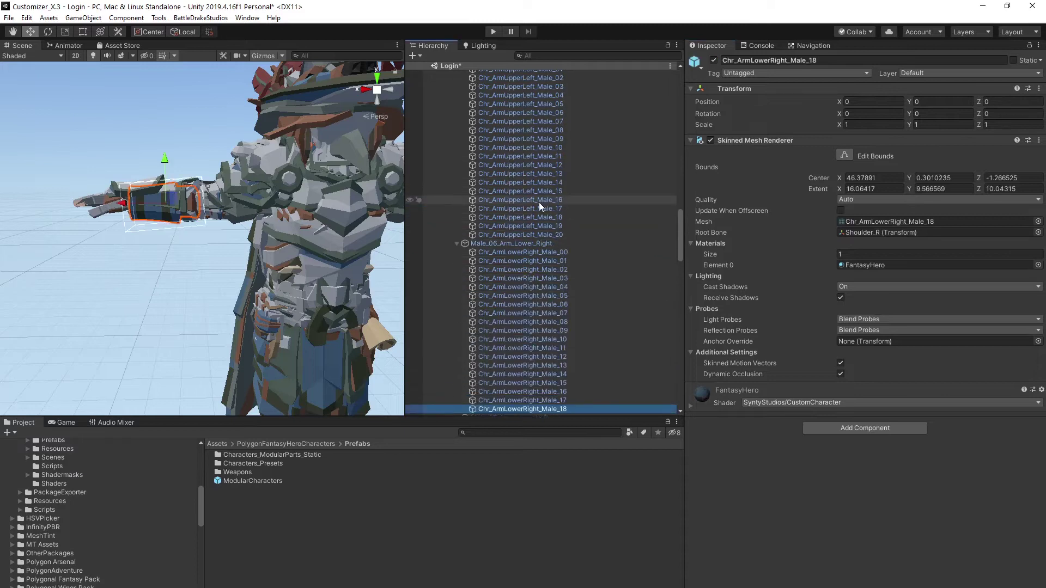
pyautogui.keyDown('shift'); pyautogui.click(523, 251); pyautogui.keyUp('shift')
pyautogui.click(713, 60)
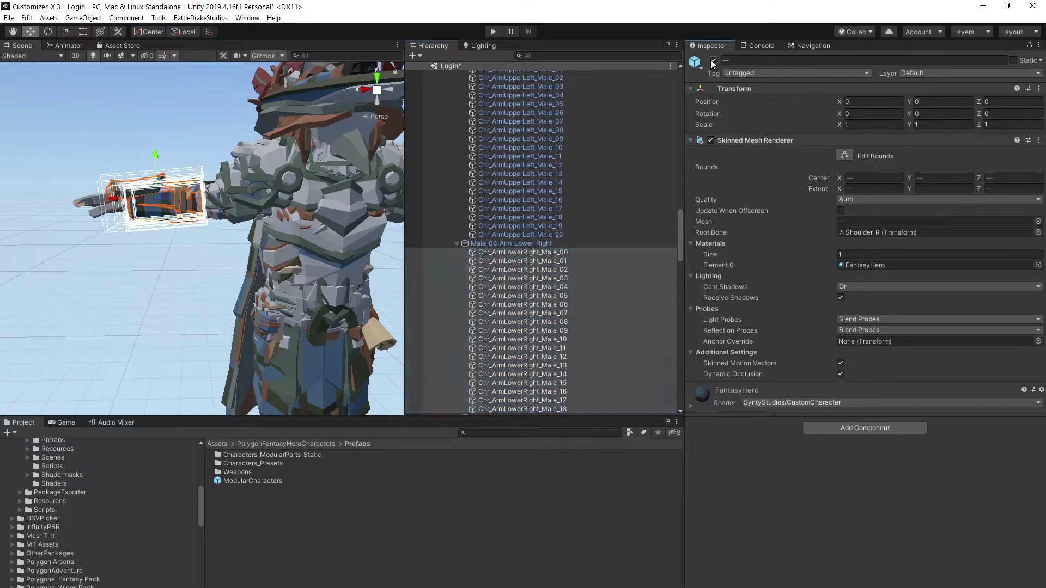
pyautogui.click(523, 235)
pyautogui.scroll(10, 527, 182)
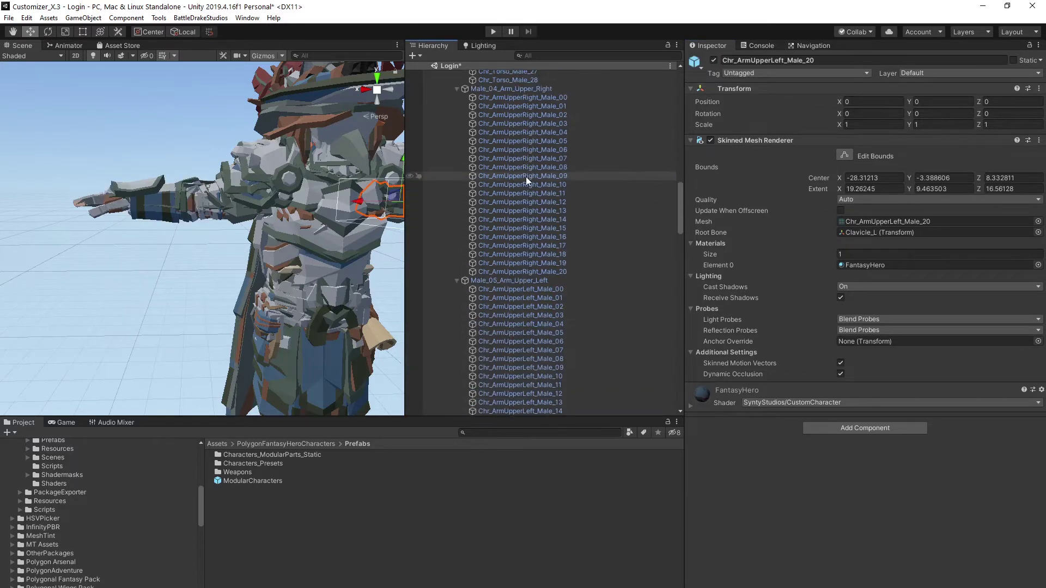
pyautogui.keyDown('shift'); pyautogui.click(521, 289); pyautogui.keyUp('shift')
pyautogui.click(714, 60)
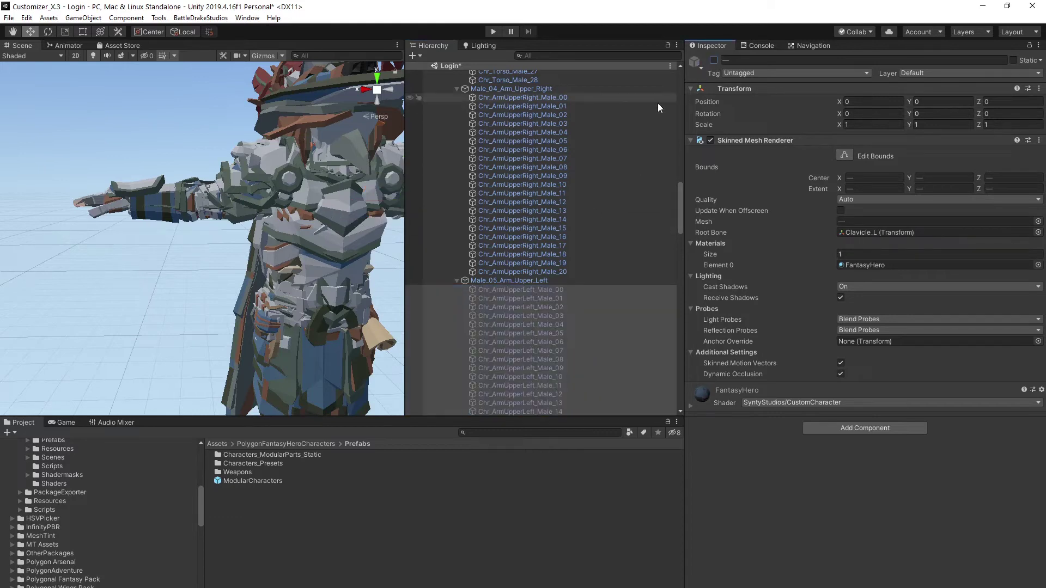
pyautogui.click(523, 98)
pyautogui.keyDown('shift'); pyautogui.click(527, 271); pyautogui.keyUp('shift')
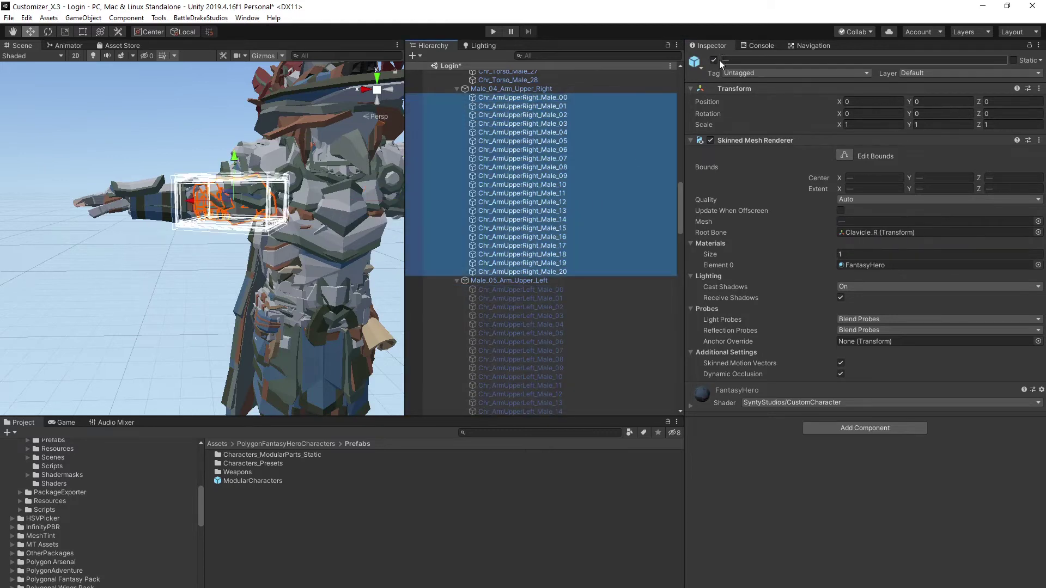
pyautogui.click(713, 60)
pyautogui.scroll(6, 522, 204)
# Deactivate the male torso, facial hair and eyebrow meshes, then collapse Male_00_Head and Male_Parts.
pyautogui.click(514, 210)
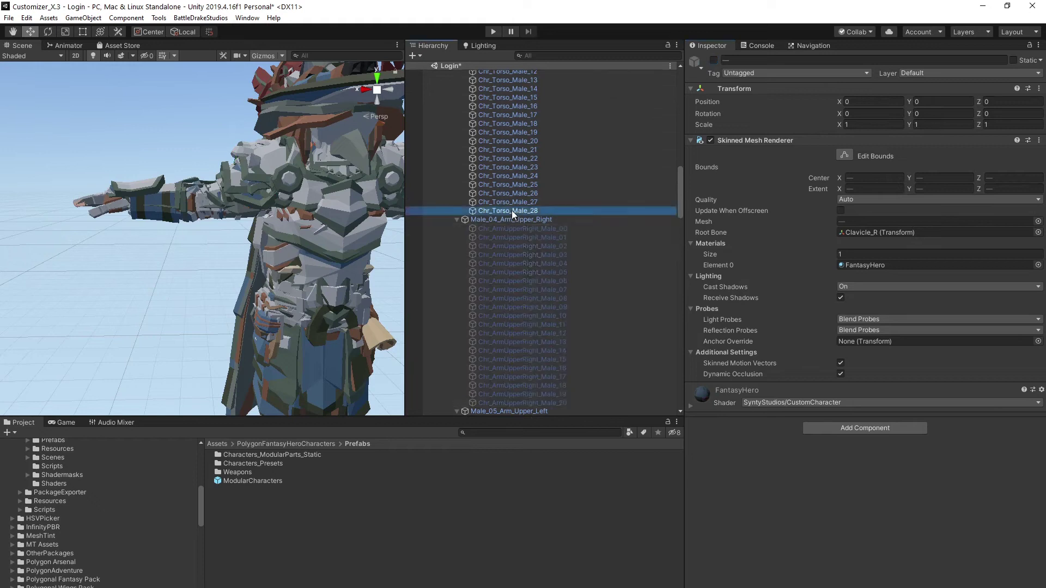
pyautogui.scroll(6, 514, 211)
pyautogui.keyDown('shift'); pyautogui.click(513, 130); pyautogui.keyUp('shift')
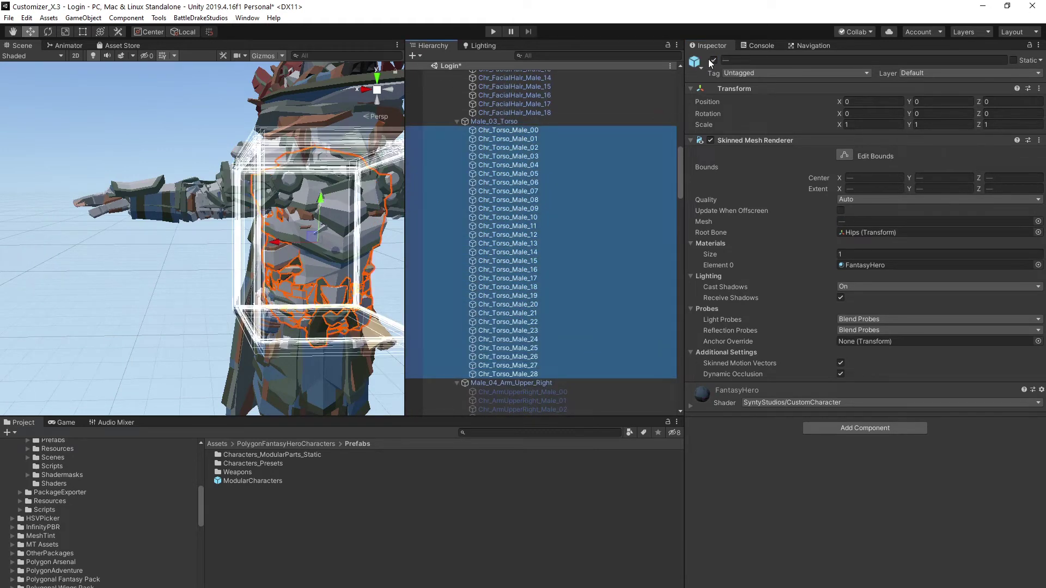
pyautogui.click(710, 60)
pyautogui.click(532, 112)
pyautogui.scroll(5, 524, 180)
pyautogui.scroll(1, 522, 170)
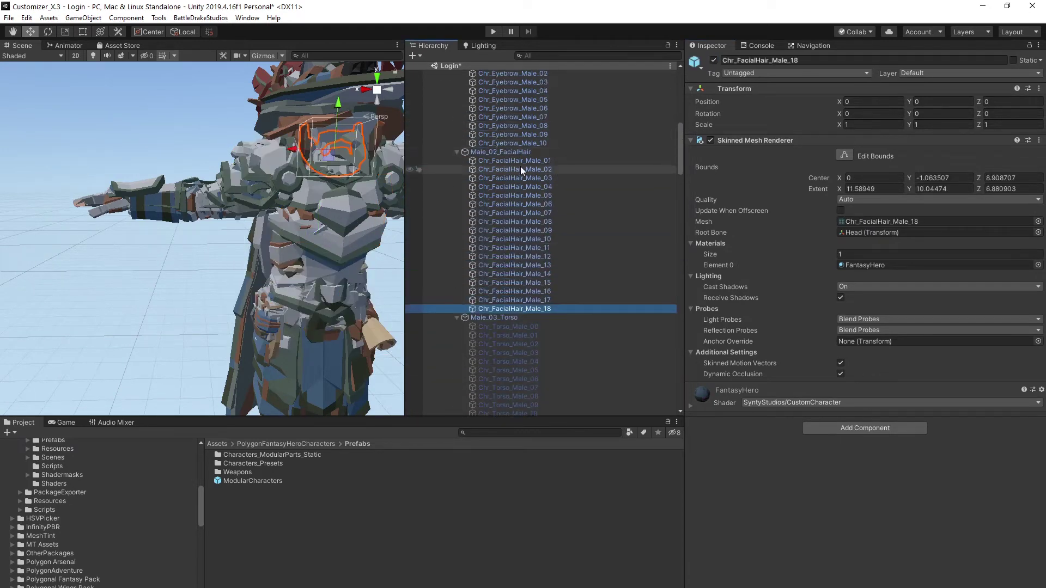
pyautogui.keyDown('shift'); pyautogui.click(522, 160); pyautogui.keyUp('shift')
pyautogui.click(710, 59)
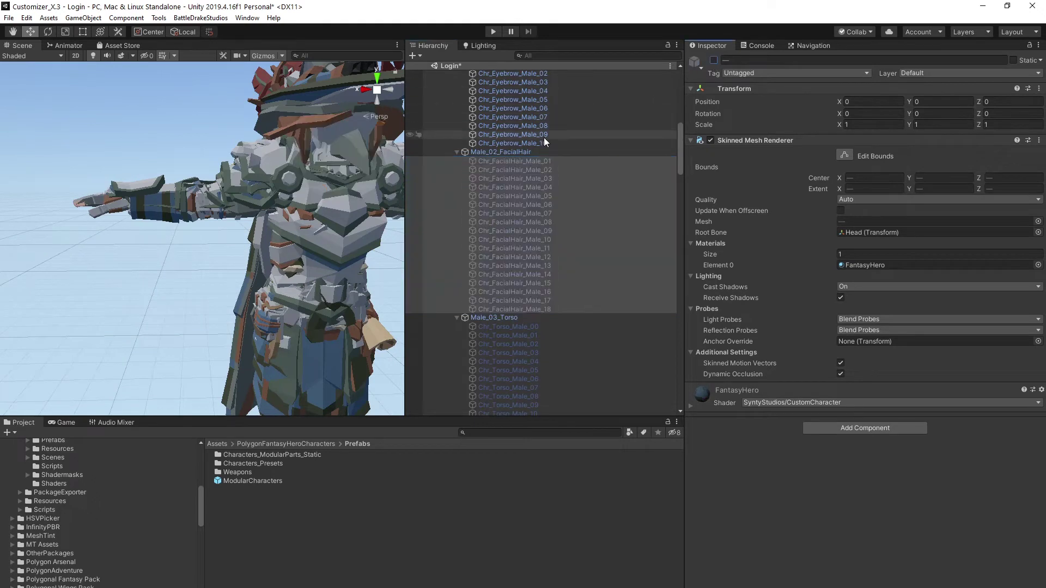
pyautogui.click(515, 135)
pyautogui.scroll(2, 515, 164)
pyautogui.click(511, 209)
pyautogui.keyDown('shift'); pyautogui.click(528, 131); pyautogui.keyUp('shift')
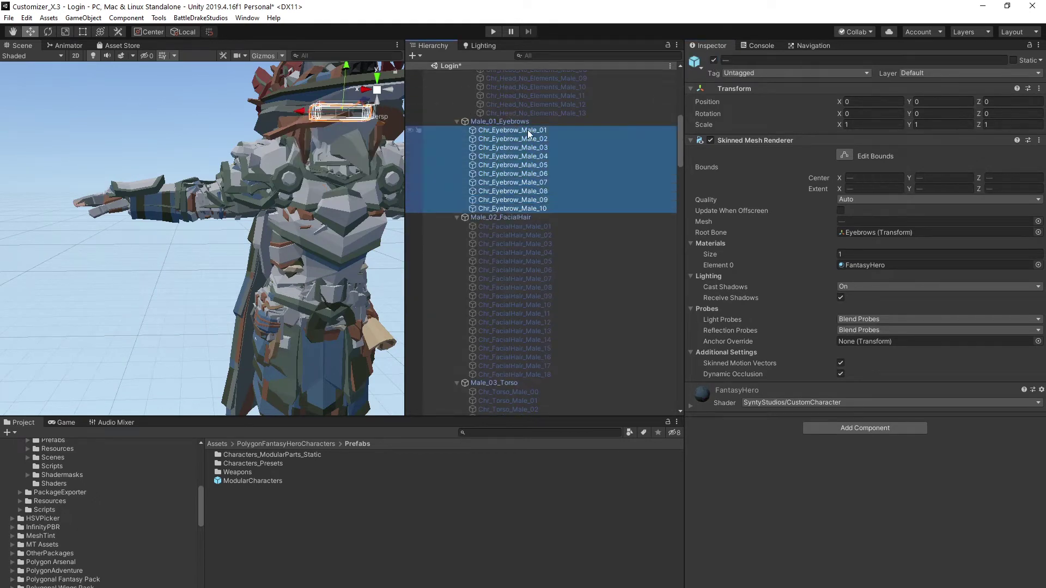
pyautogui.click(711, 60)
pyautogui.scroll(5, 524, 204)
pyautogui.scroll(5, 506, 172)
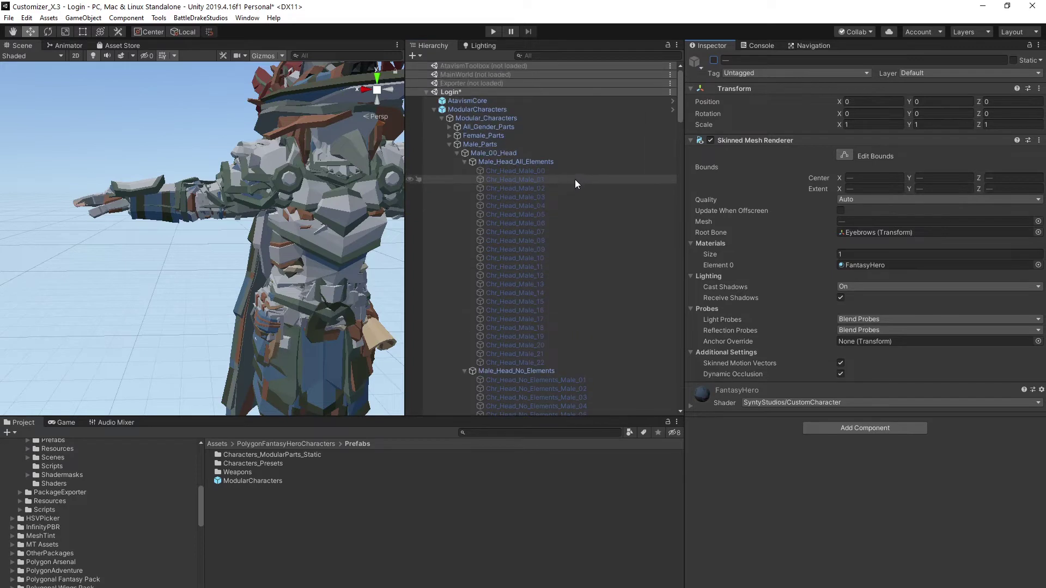
pyautogui.click(459, 153)
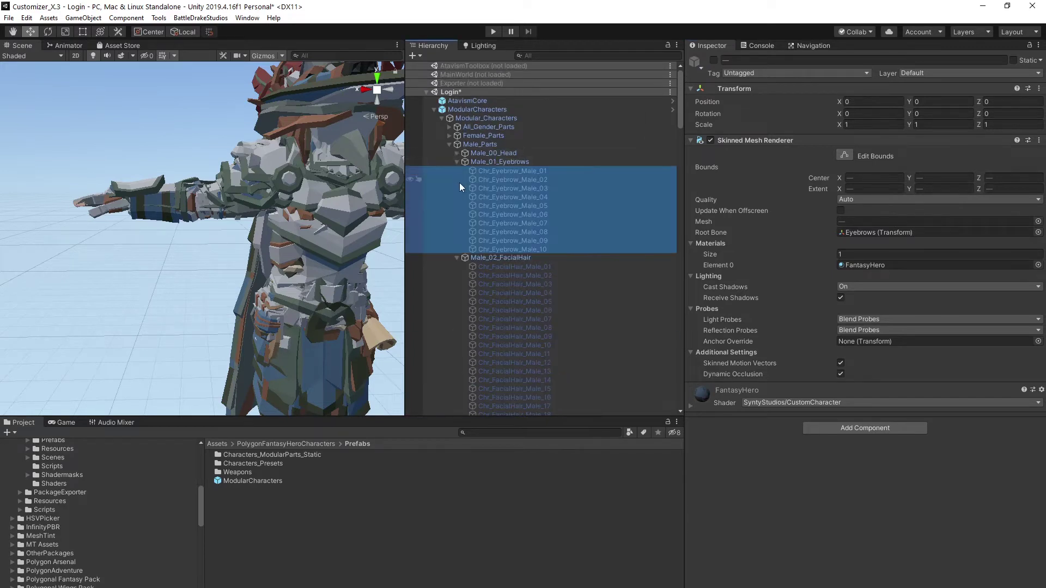
pyautogui.click(448, 145)
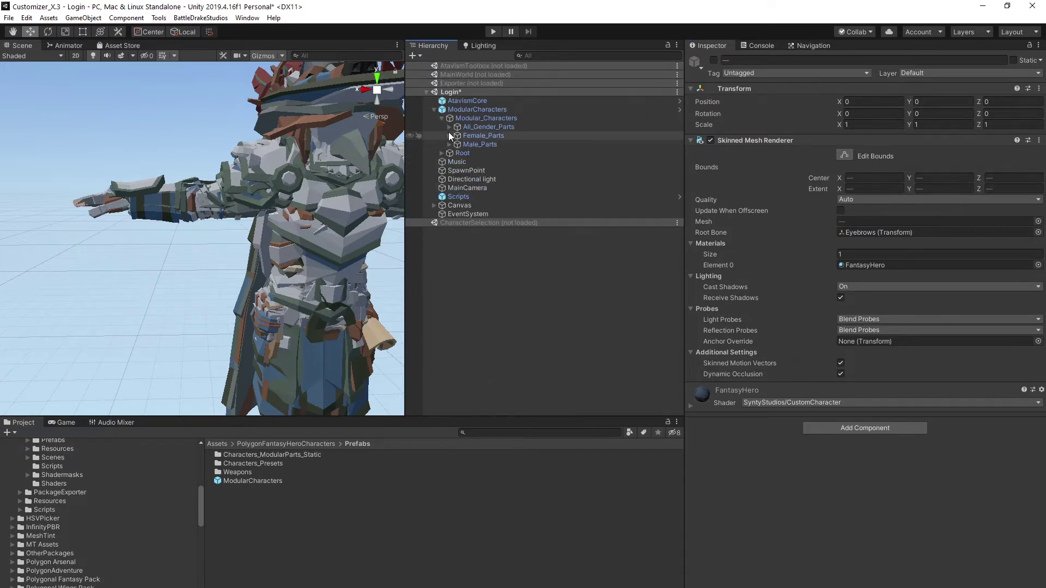
# Expand Female_Parts and its leg, hips and hand groups to list their meshes.
pyautogui.click(448, 133)
pyautogui.click(448, 128)
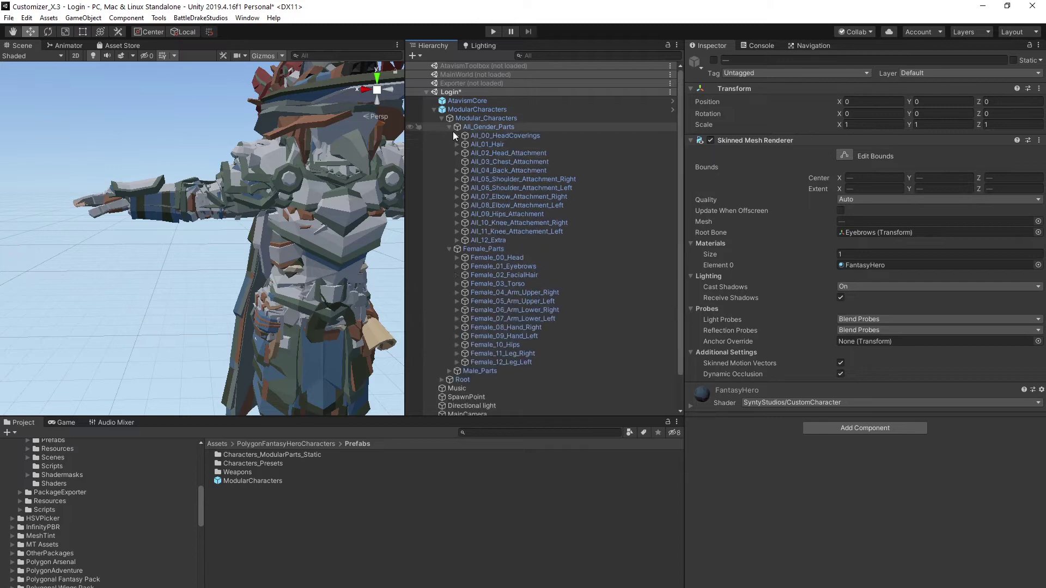
pyautogui.click(449, 127)
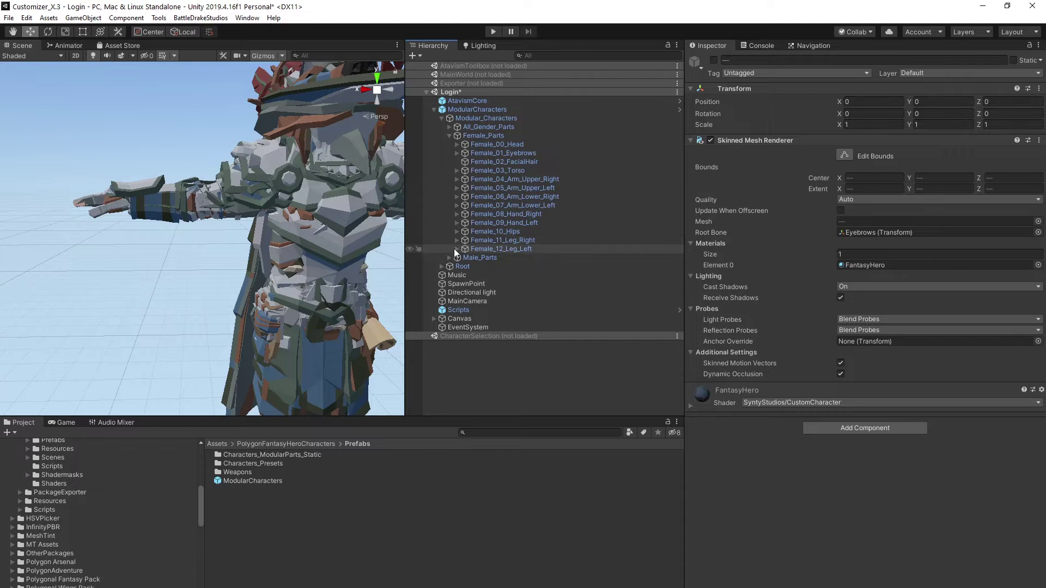
pyautogui.click(455, 249)
pyautogui.click(460, 238)
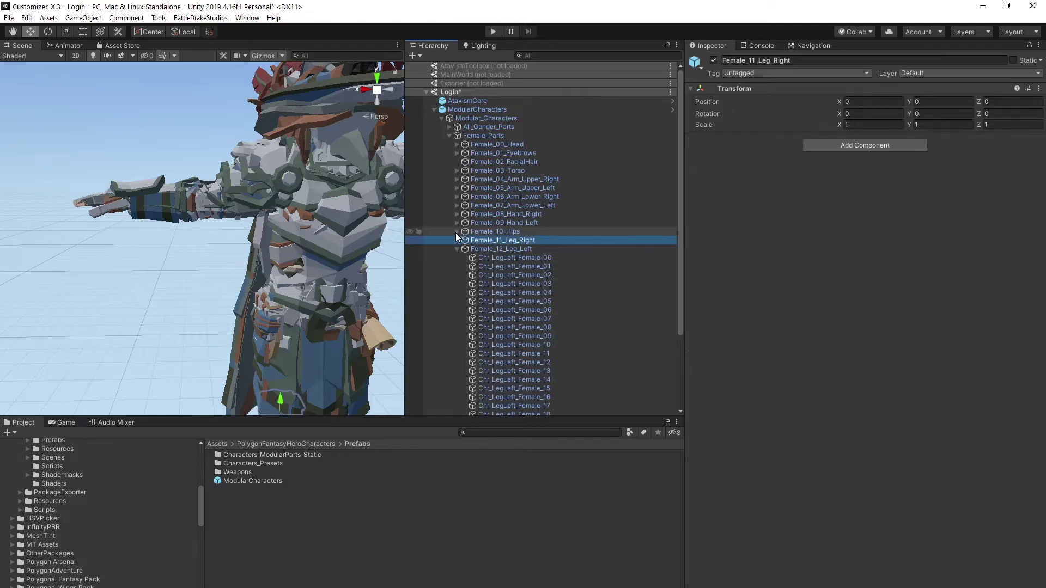
pyautogui.click(457, 222)
pyautogui.click(457, 205)
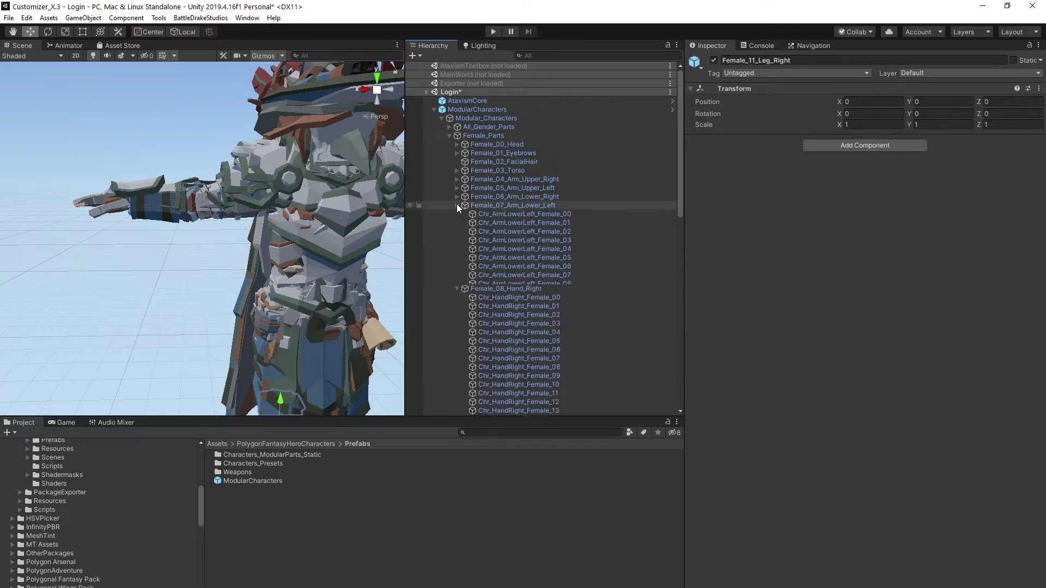
# Expand the female arm, torso, eyebrows, head and right-leg groups to list their meshes.
pyautogui.click(456, 187)
pyautogui.click(457, 179)
pyautogui.click(457, 153)
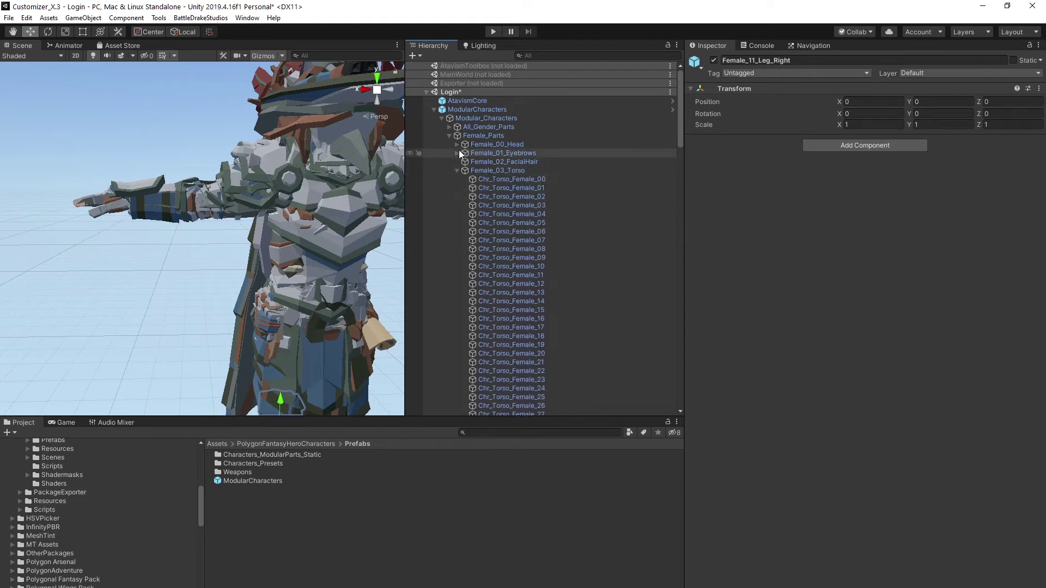
pyautogui.click(456, 144)
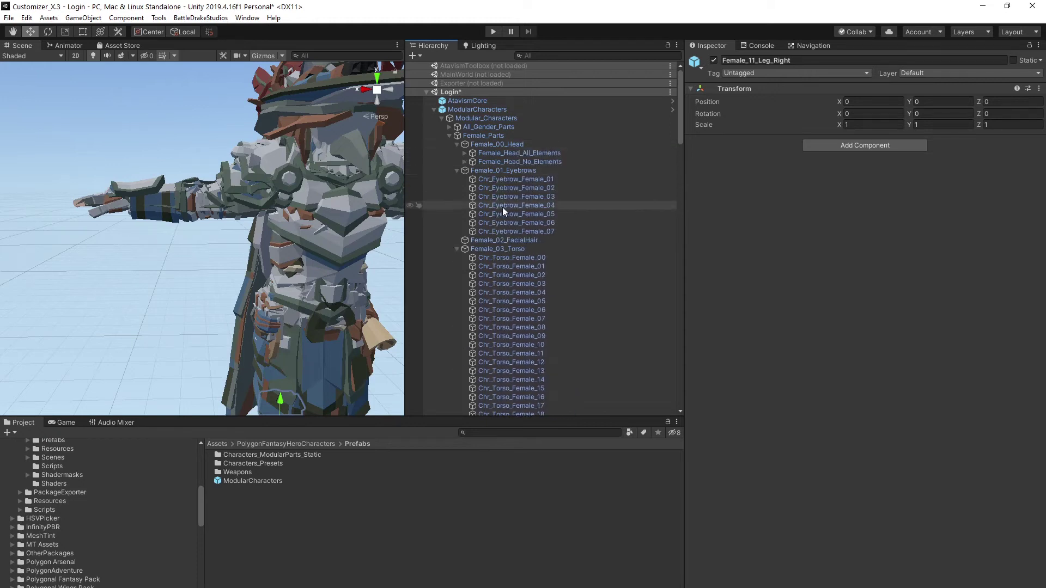
pyautogui.click(465, 153)
pyautogui.moveTo(679, 97); pyautogui.dragTo(678, 344)
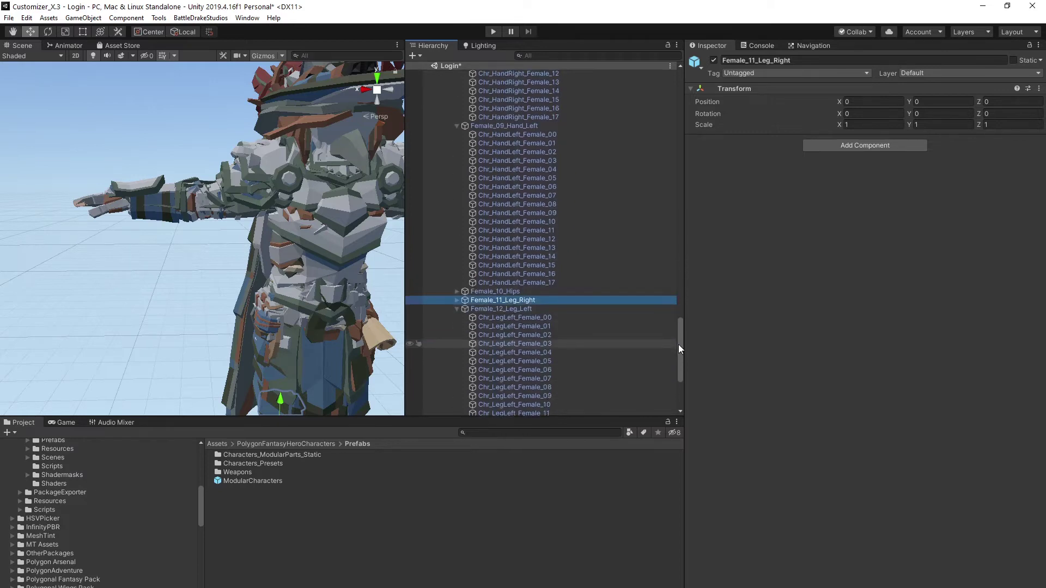
pyautogui.click(456, 300)
pyautogui.scroll(-5, 565, 282)
pyautogui.scroll(-5, 563, 285)
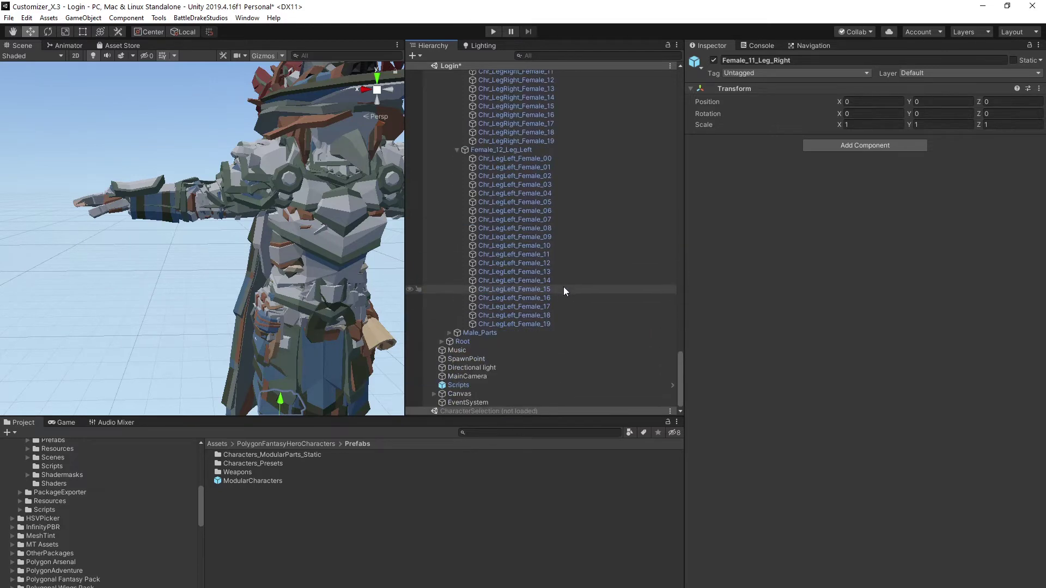
# Deactivate all the female left-leg, right-leg and hips meshes.
pyautogui.click(504, 325)
pyautogui.keyDown('shift'); pyautogui.click(500, 150); pyautogui.keyUp('shift')
pyautogui.click(713, 60)
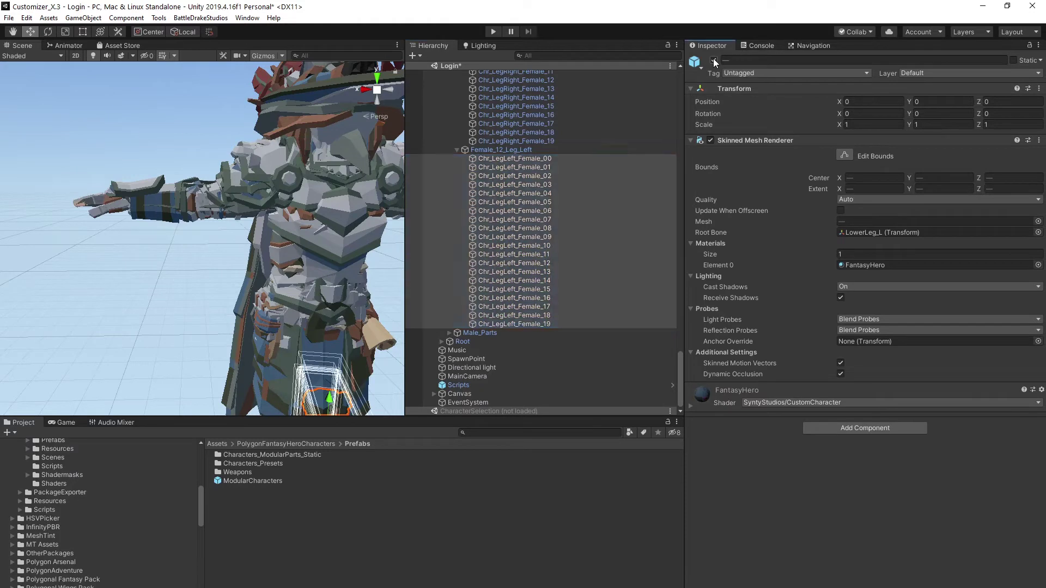
pyautogui.click(539, 142)
pyautogui.scroll(3, 553, 147)
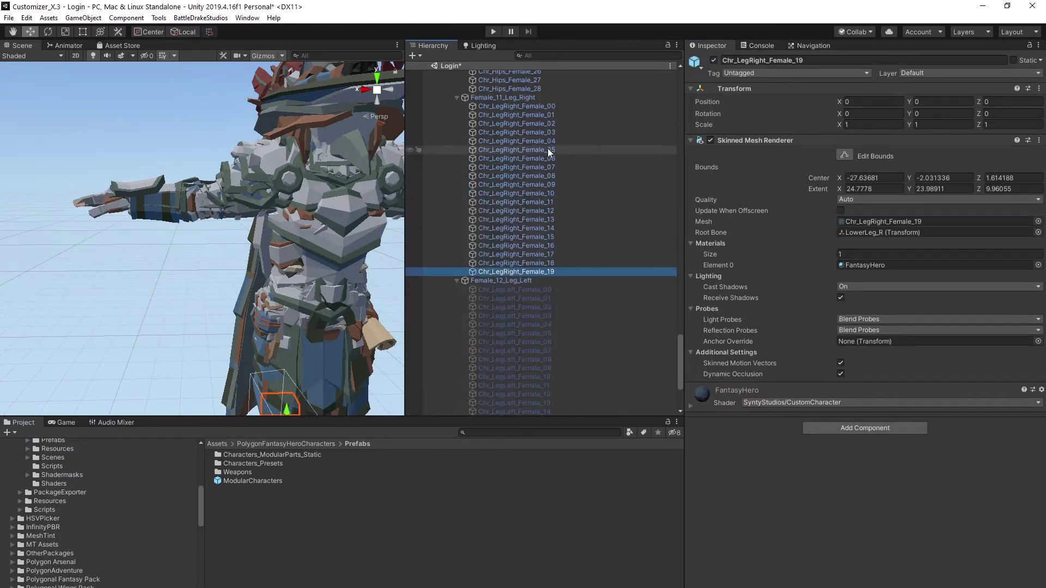
pyautogui.keyDown('shift'); pyautogui.click(537, 107); pyautogui.keyUp('shift')
pyautogui.click(710, 63)
pyautogui.scroll(3, 564, 164)
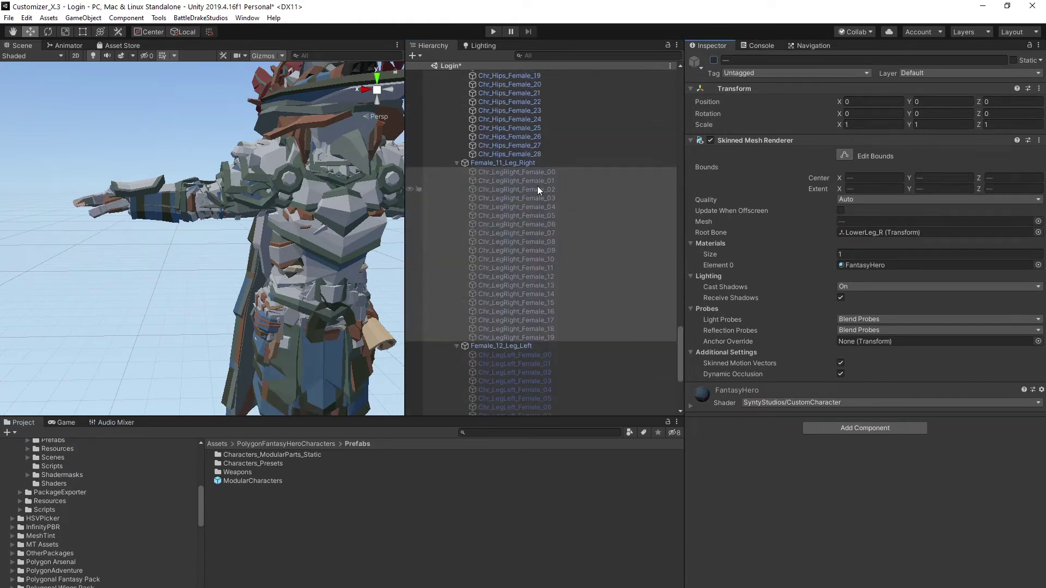
pyautogui.click(534, 159)
pyautogui.scroll(5, 572, 178)
pyautogui.scroll(5, 572, 177)
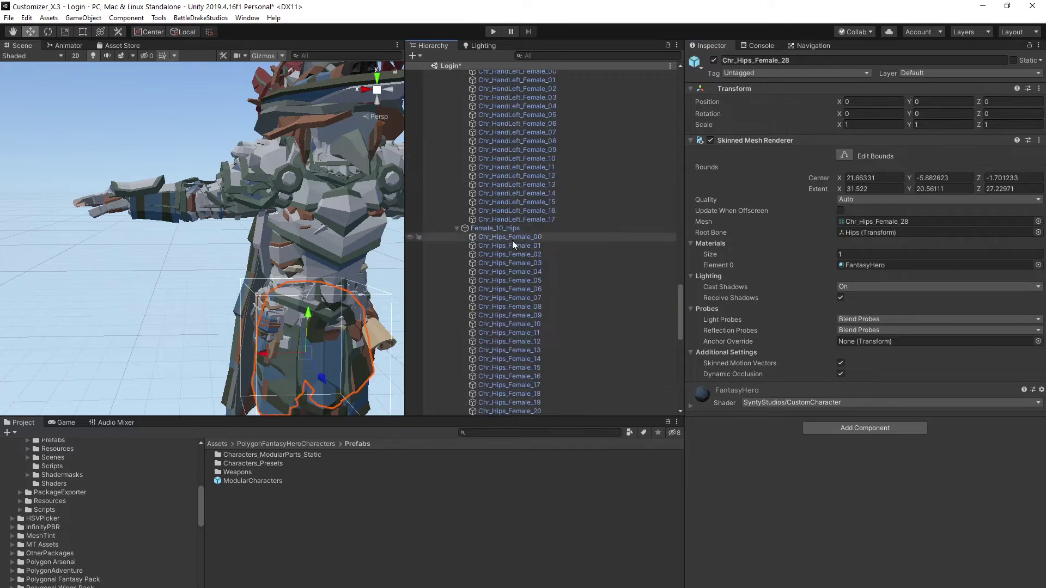
pyautogui.keyDown('shift'); pyautogui.click(531, 237); pyautogui.keyUp('shift')
pyautogui.click(711, 63)
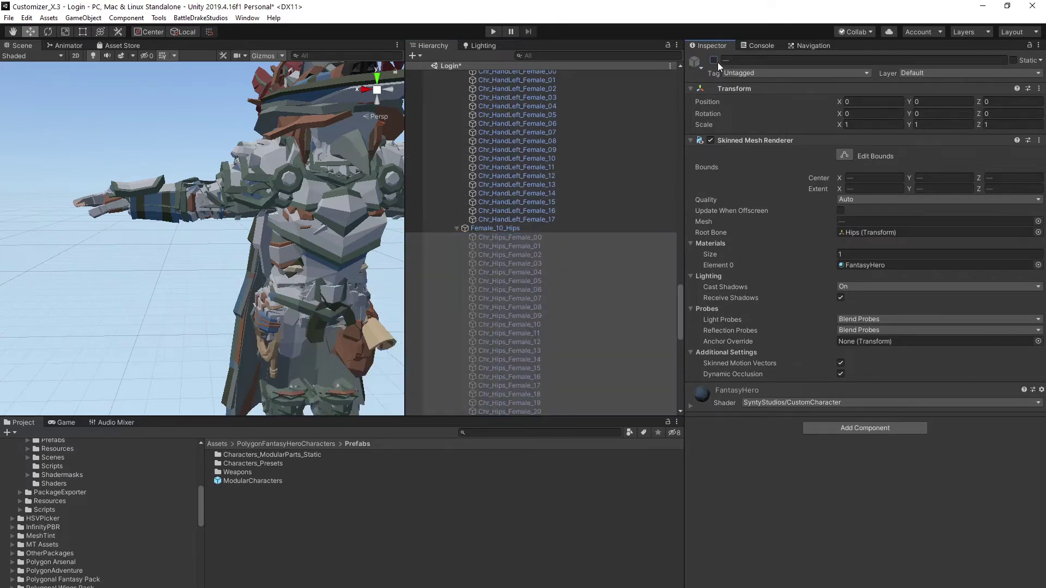
# Deactivate all the female left-hand and right-hand meshes.
pyautogui.click(526, 219)
pyautogui.scroll(3, 532, 217)
pyautogui.keyDown('shift'); pyautogui.click(515, 235); pyautogui.keyUp('shift')
pyautogui.click(711, 64)
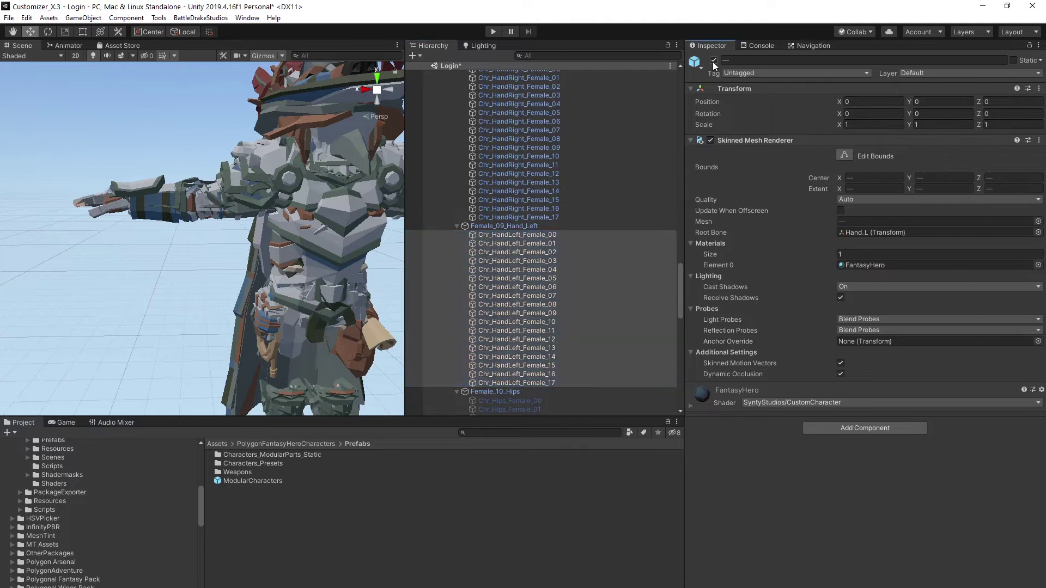
pyautogui.click(525, 217)
pyautogui.scroll(3, 559, 212)
pyautogui.scroll(4, 559, 211)
pyautogui.keyDown('shift'); pyautogui.click(524, 298); pyautogui.keyUp('shift')
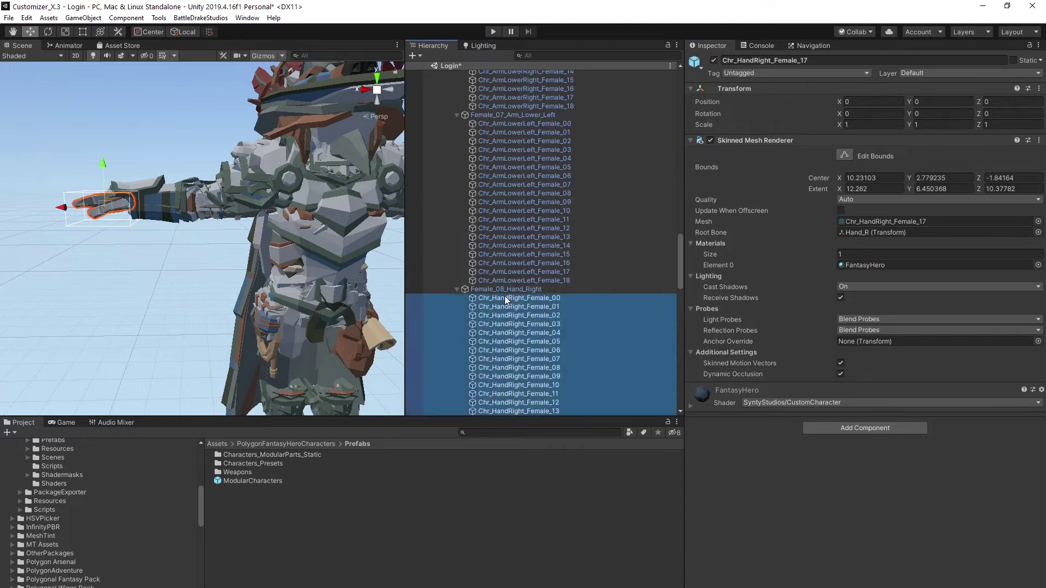
pyautogui.click(711, 63)
# Deactivate all the female lower and upper arm meshes on both sides.
pyautogui.click(523, 281)
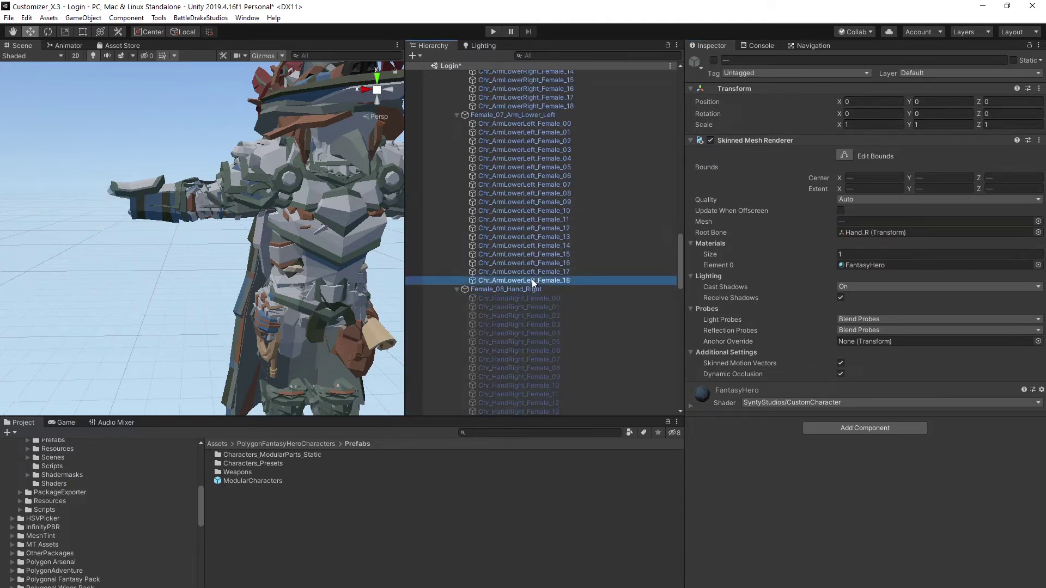
pyautogui.keyDown('shift'); pyautogui.click(523, 124); pyautogui.keyUp('shift')
pyautogui.click(711, 62)
pyautogui.scroll(3, 602, 161)
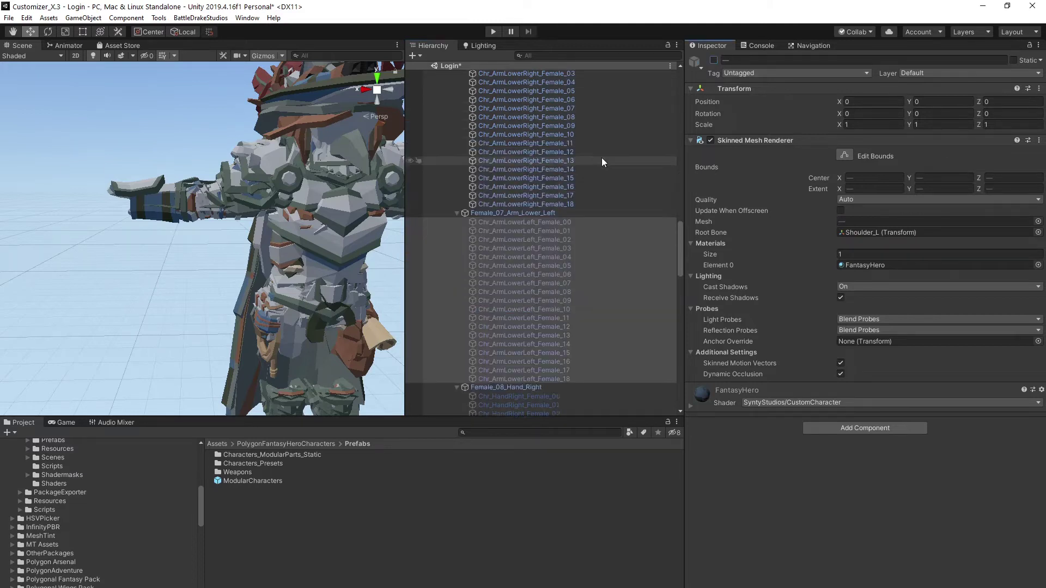
pyautogui.scroll(2, 602, 162)
pyautogui.click(553, 269)
pyautogui.keyDown('shift'); pyautogui.click(522, 112); pyautogui.keyUp('shift')
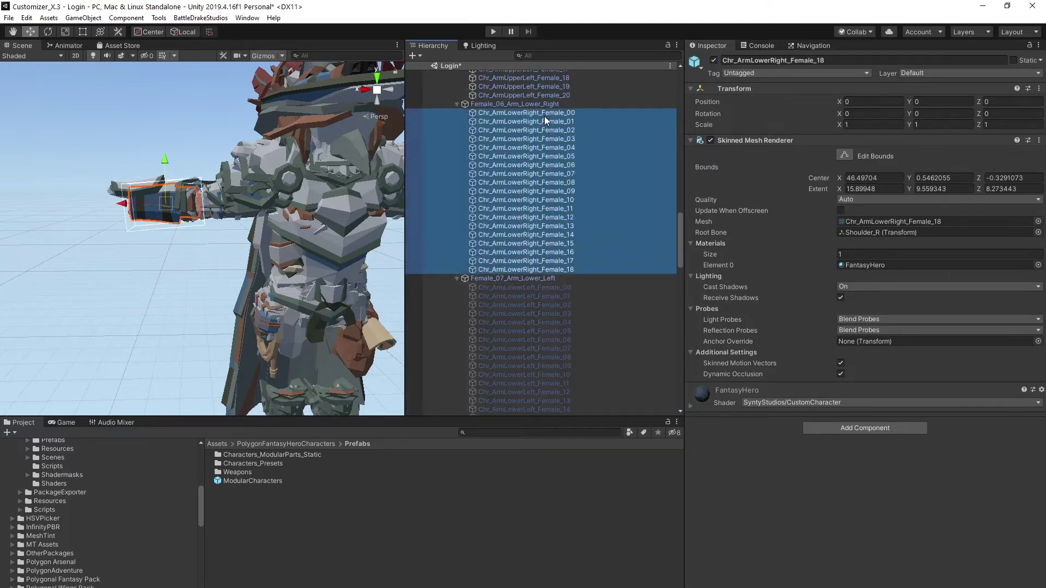
pyautogui.click(711, 63)
pyautogui.scroll(6, 584, 204)
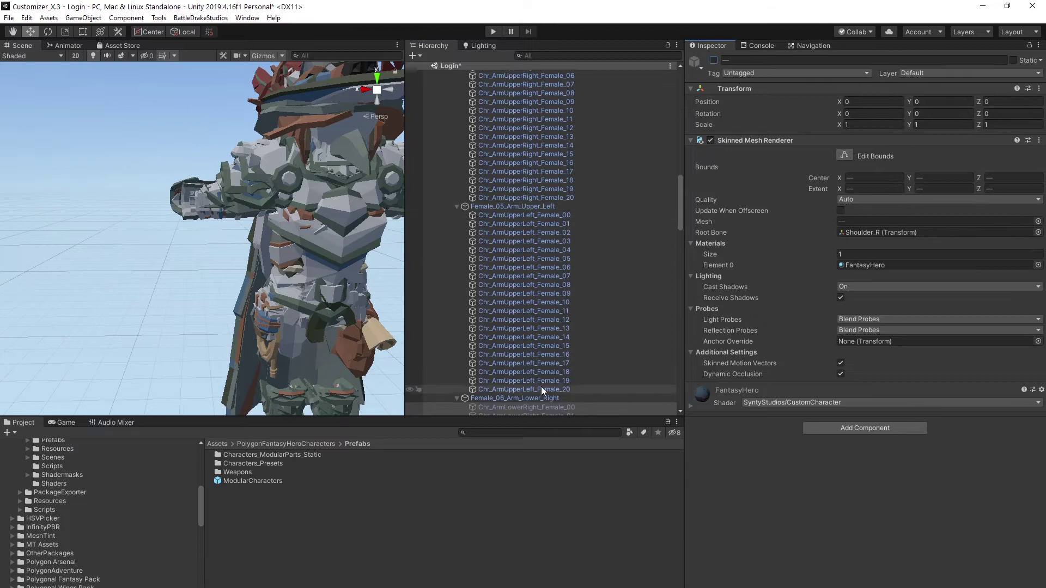
pyautogui.click(542, 390)
pyautogui.keyDown('shift'); pyautogui.click(526, 215); pyautogui.keyUp('shift')
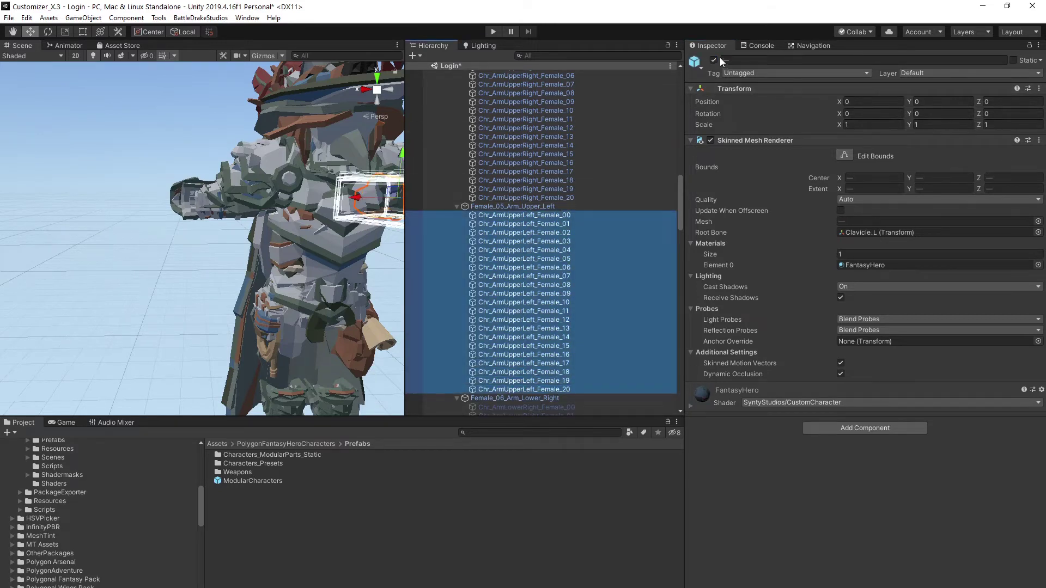
pyautogui.click(527, 197)
pyautogui.scroll(5, 581, 258)
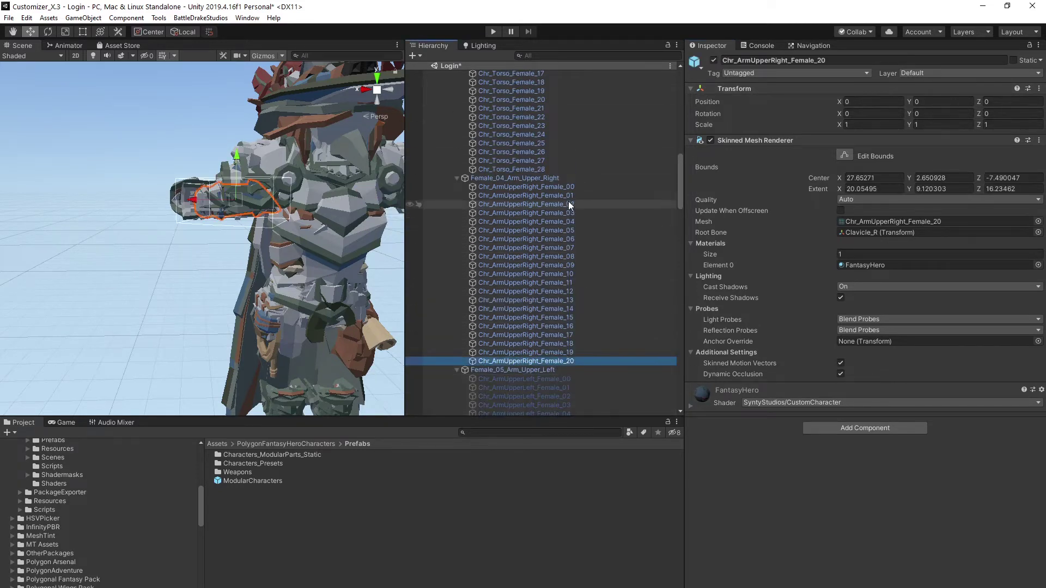
pyautogui.keyDown('shift'); pyautogui.click(588, 186); pyautogui.keyUp('shift')
pyautogui.click(512, 169)
pyautogui.scroll(6, 532, 246)
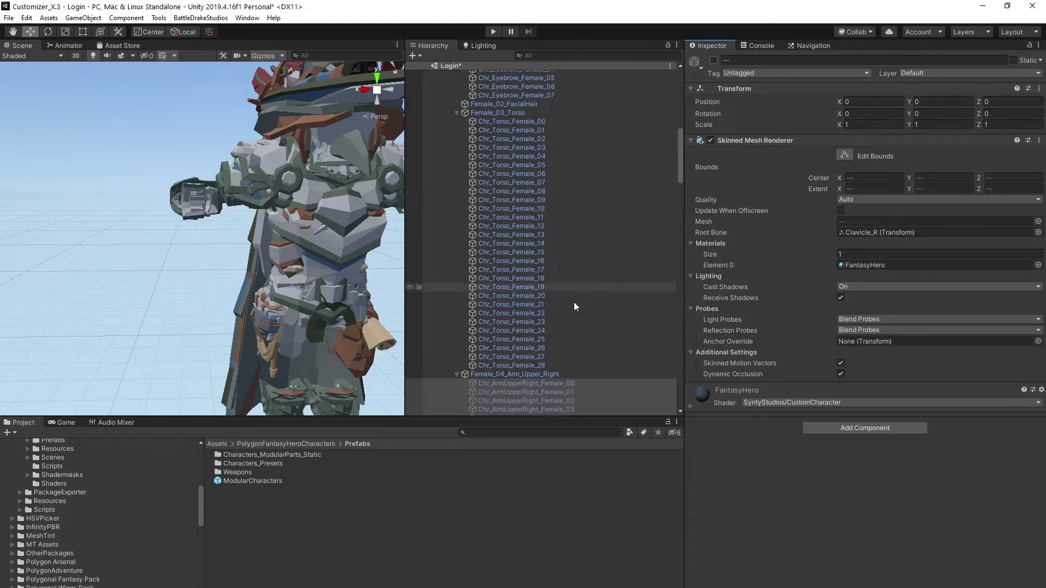
# Deactivate the female torso, eyebrow, head-without-elements and full head meshes.
pyautogui.keyDown('shift'); pyautogui.click(547, 132); pyautogui.keyUp('shift')
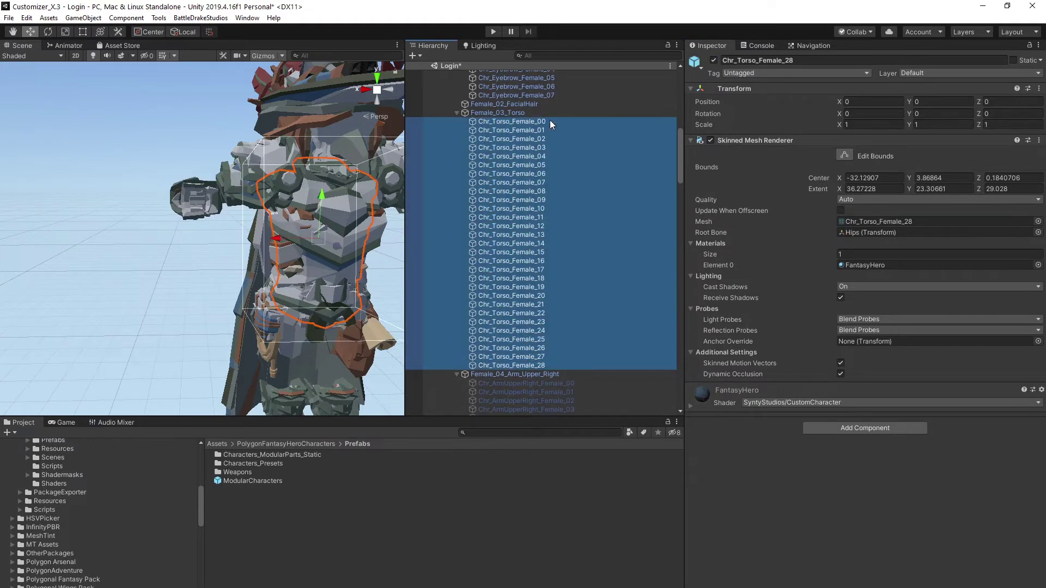
pyautogui.click(713, 61)
pyautogui.scroll(7, 579, 190)
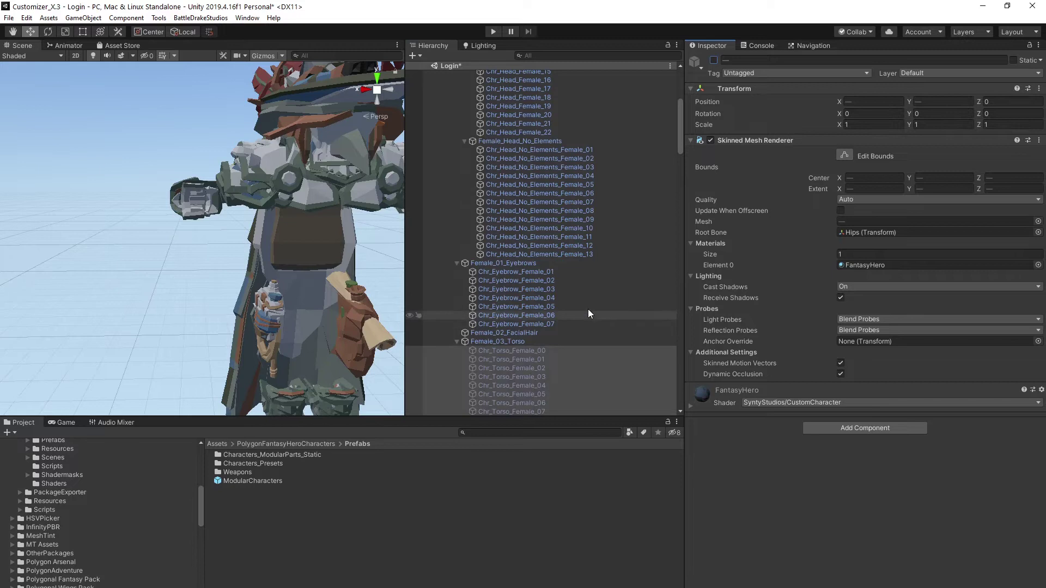
pyautogui.click(543, 324)
pyautogui.keyDown('shift'); pyautogui.click(517, 272); pyautogui.keyUp('shift')
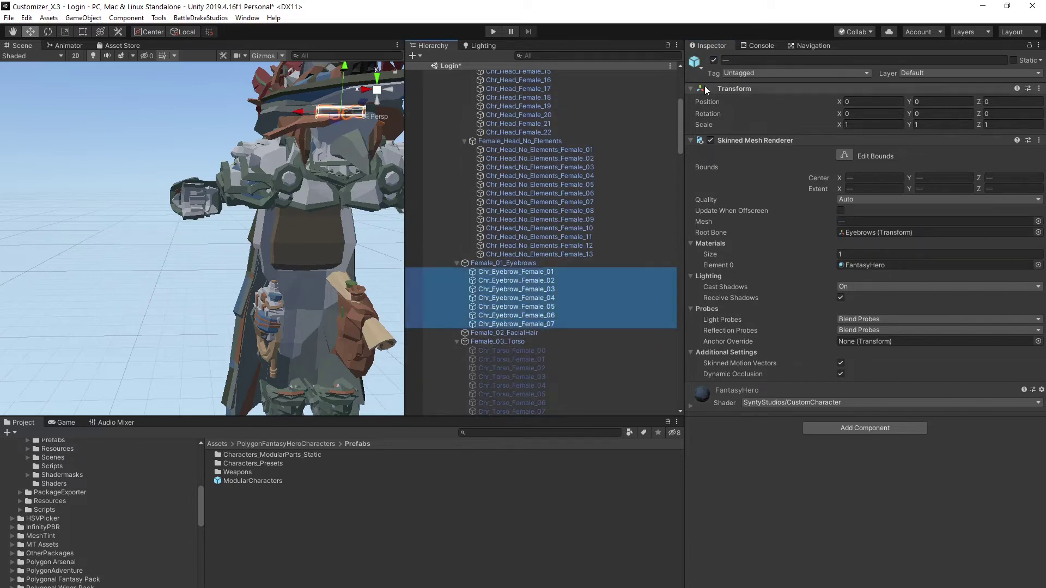
pyautogui.click(713, 61)
pyautogui.click(588, 255)
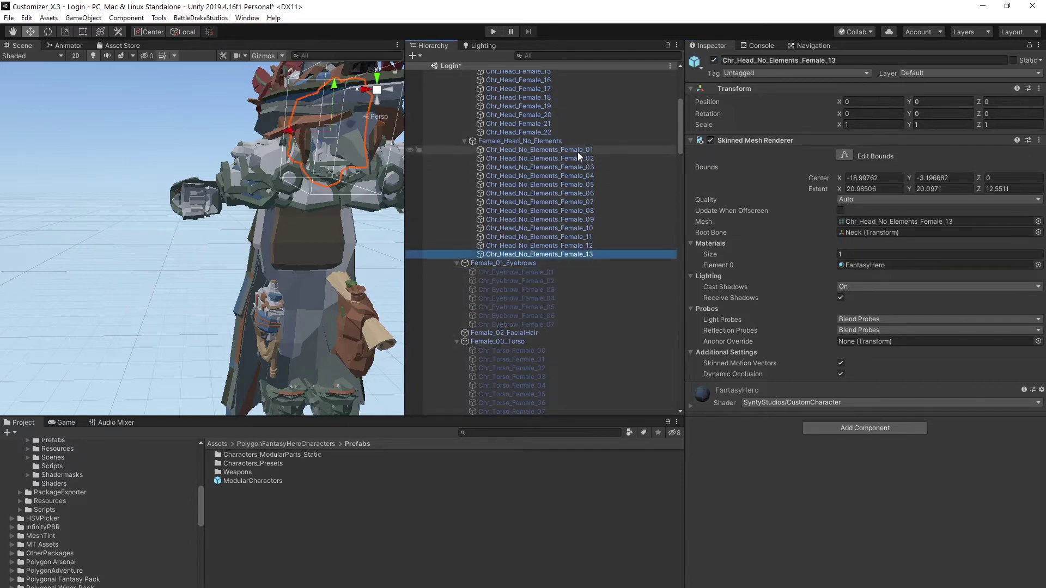
pyautogui.keyDown('shift'); pyautogui.click(539, 150); pyautogui.keyUp('shift')
pyautogui.click(714, 60)
pyautogui.scroll(6, 584, 229)
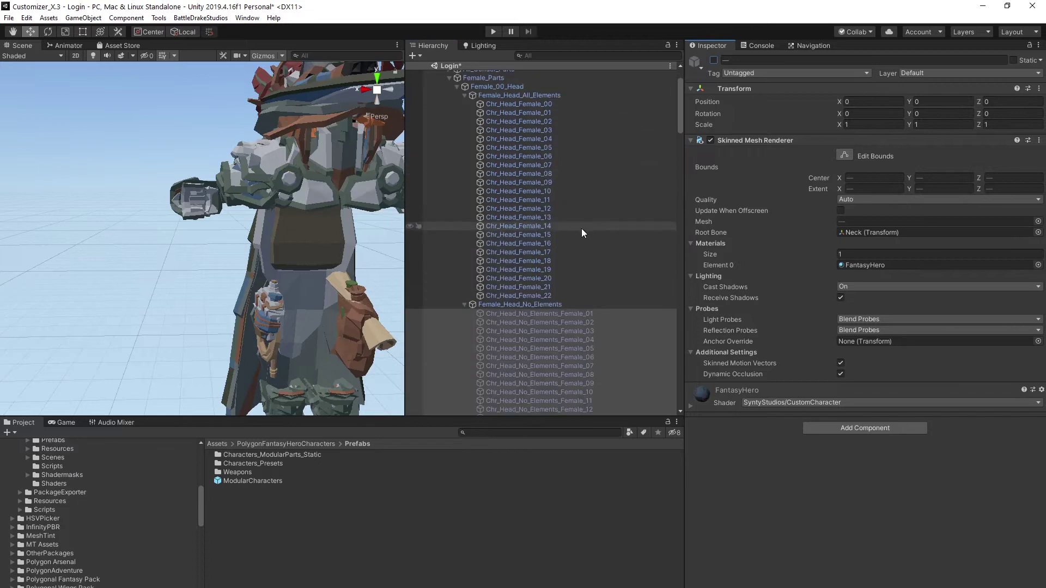
pyautogui.click(542, 295)
pyautogui.keyDown('shift'); pyautogui.click(529, 106); pyautogui.keyUp('shift')
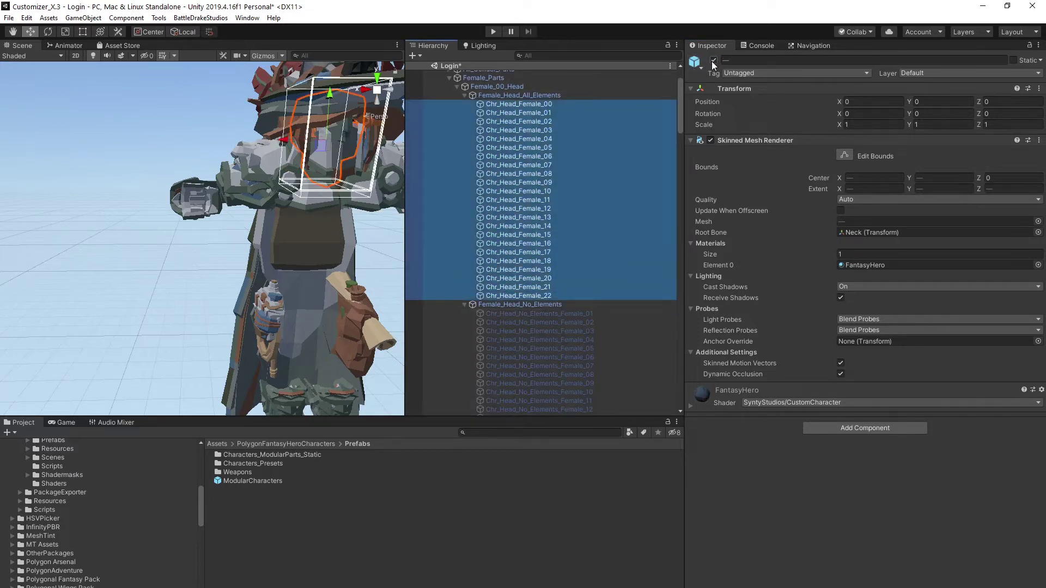
pyautogui.click(714, 60)
pyautogui.scroll(3, 645, 147)
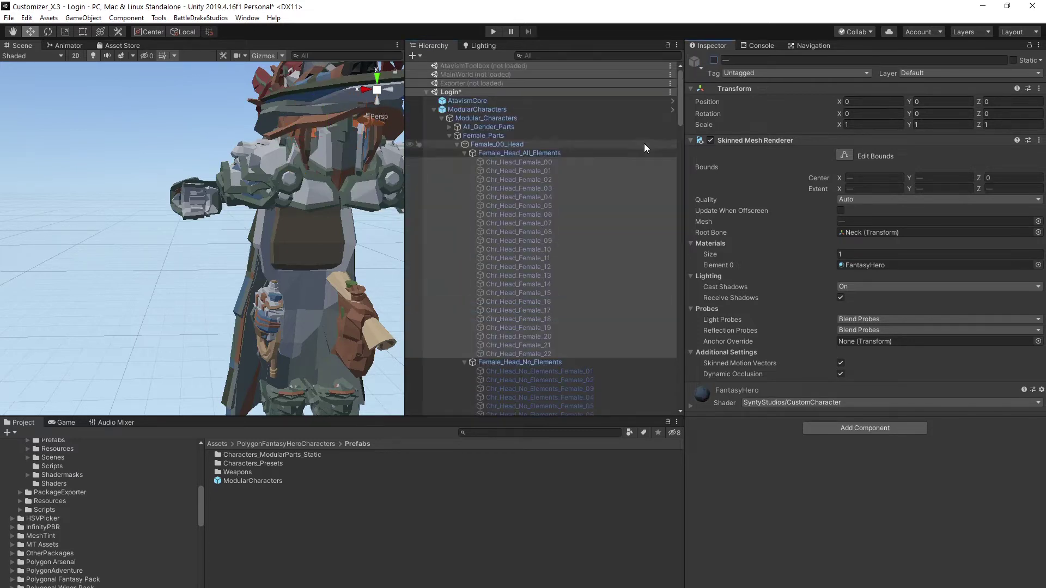
# Collapse Female_Parts, reveal the Elf_Ear meshes under All_12_Extra and select Chr_Head_Male_01.
pyautogui.click(465, 145)
pyautogui.click(450, 127)
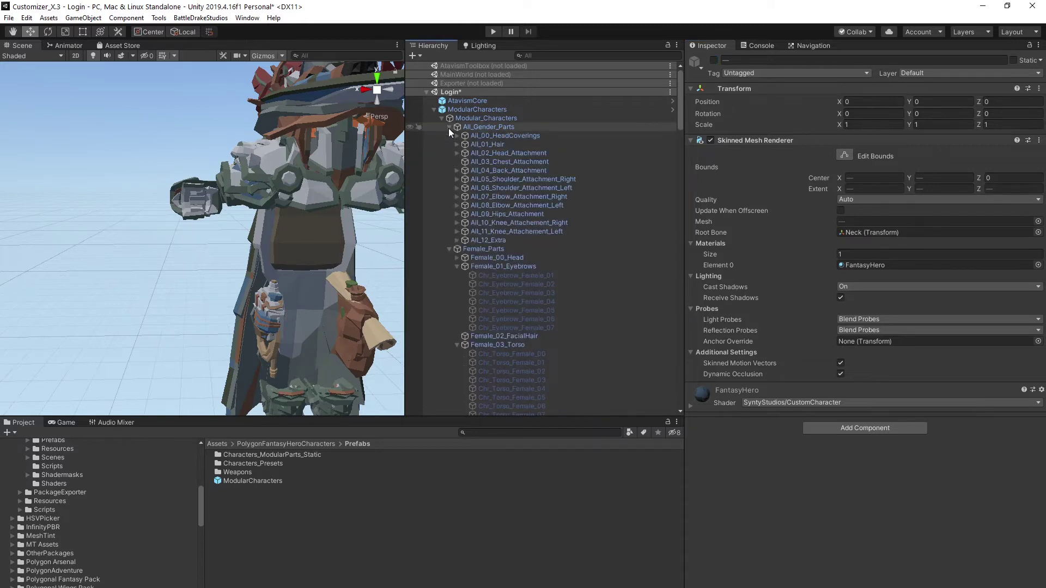
pyautogui.click(449, 128)
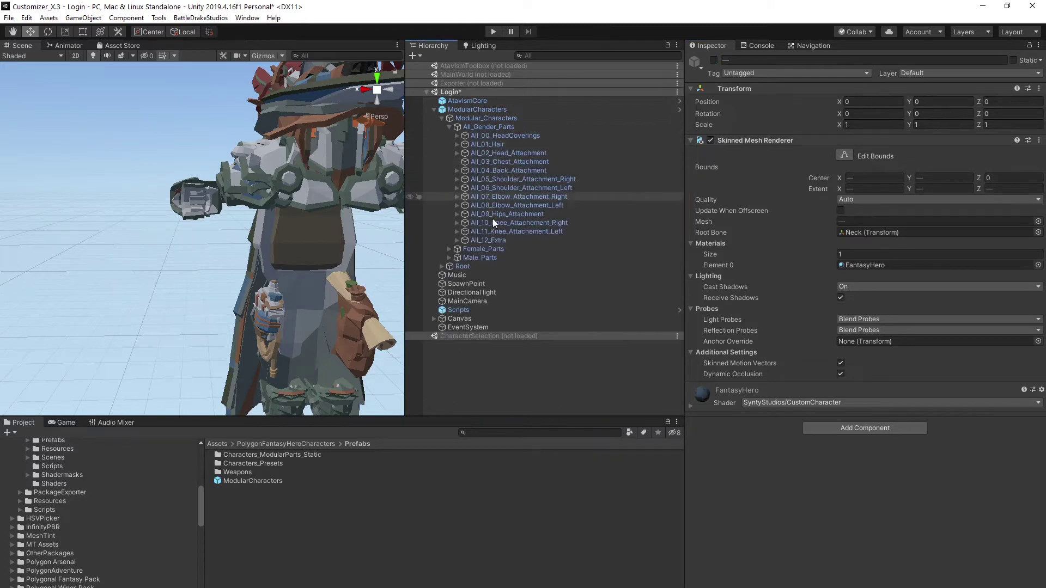
pyautogui.click(457, 241)
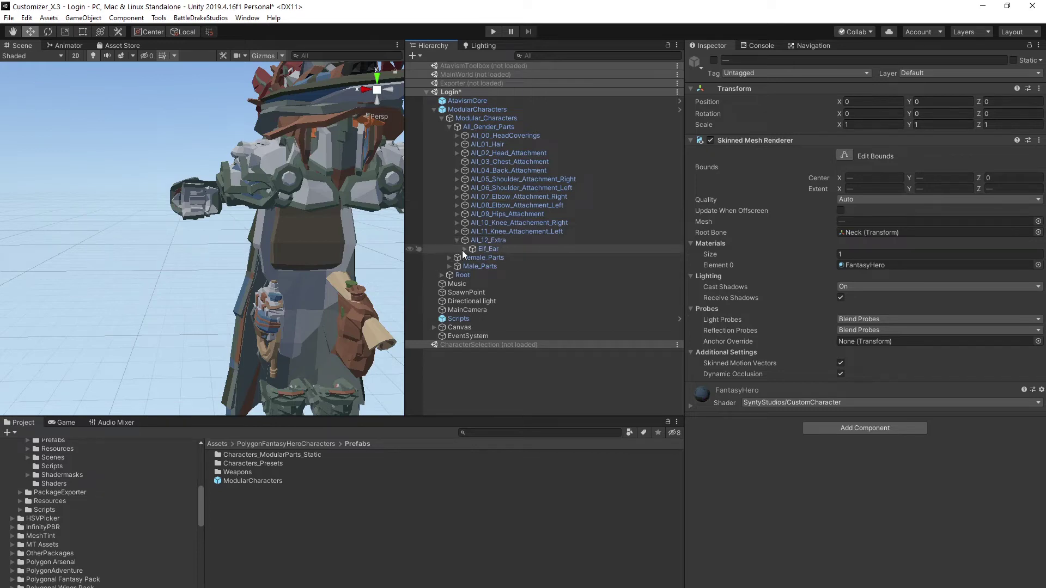
pyautogui.click(463, 250)
pyautogui.click(359, 327)
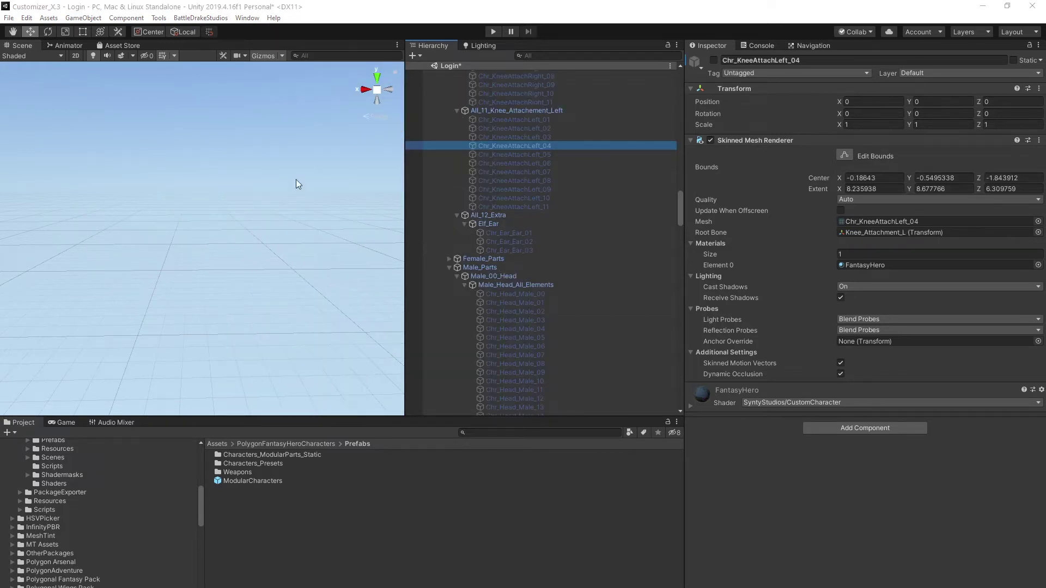
pyautogui.click(533, 302)
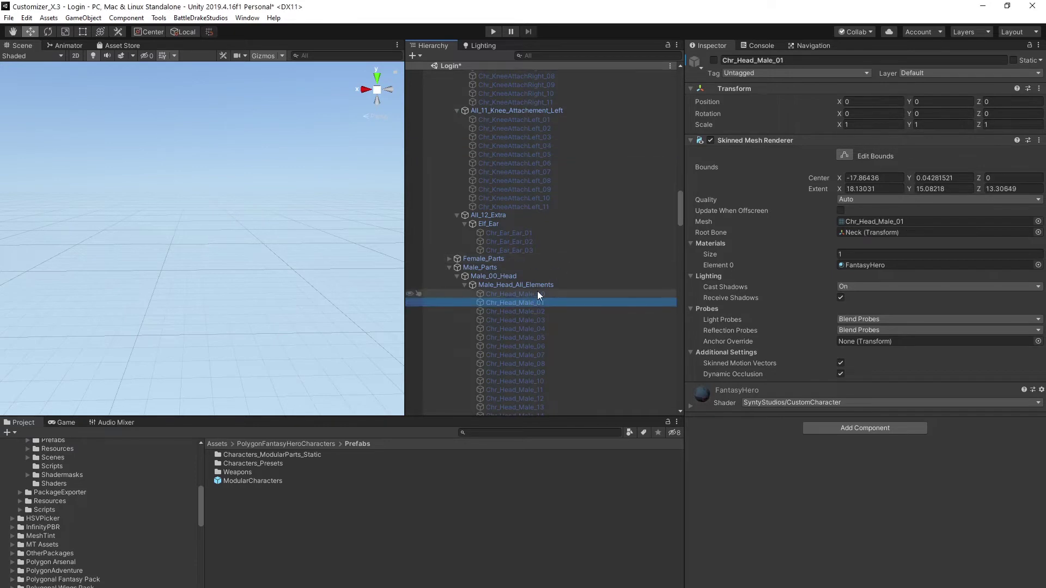
# Activate Chr_Head_Male_00 and the first torso mesh, leaving the helmeted head variant off.
pyautogui.click(538, 294)
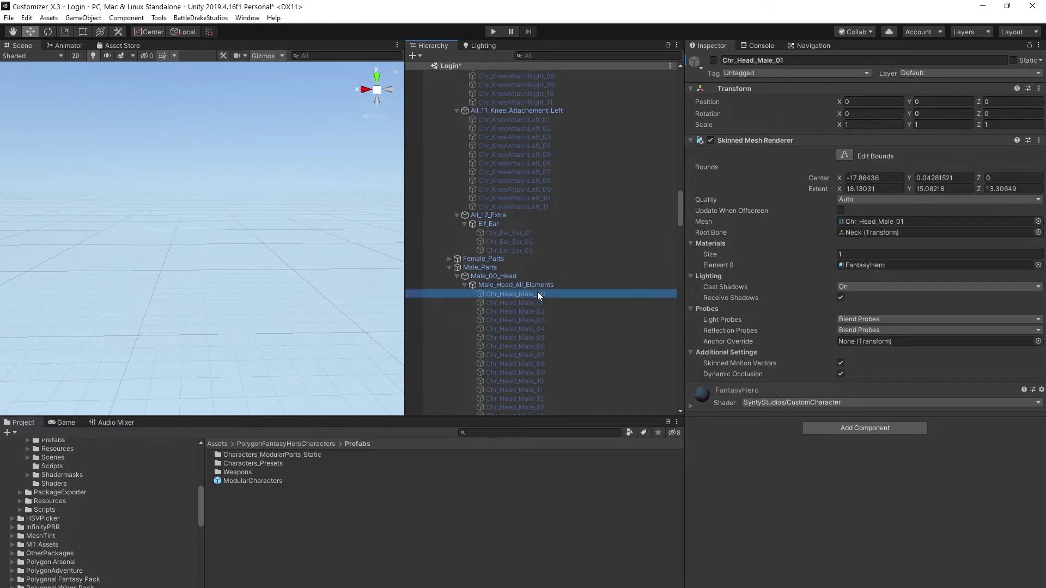
pyautogui.click(713, 60)
pyautogui.scroll(-5, 514, 191)
pyautogui.scroll(-5, 501, 164)
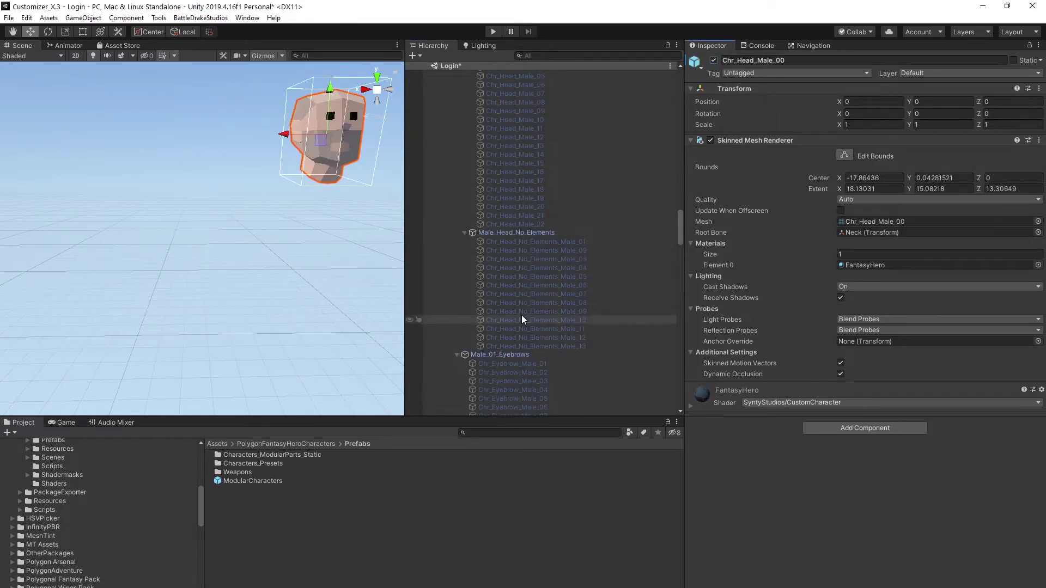
pyautogui.click(588, 243)
pyautogui.click(714, 60)
pyautogui.scroll(-5, 591, 176)
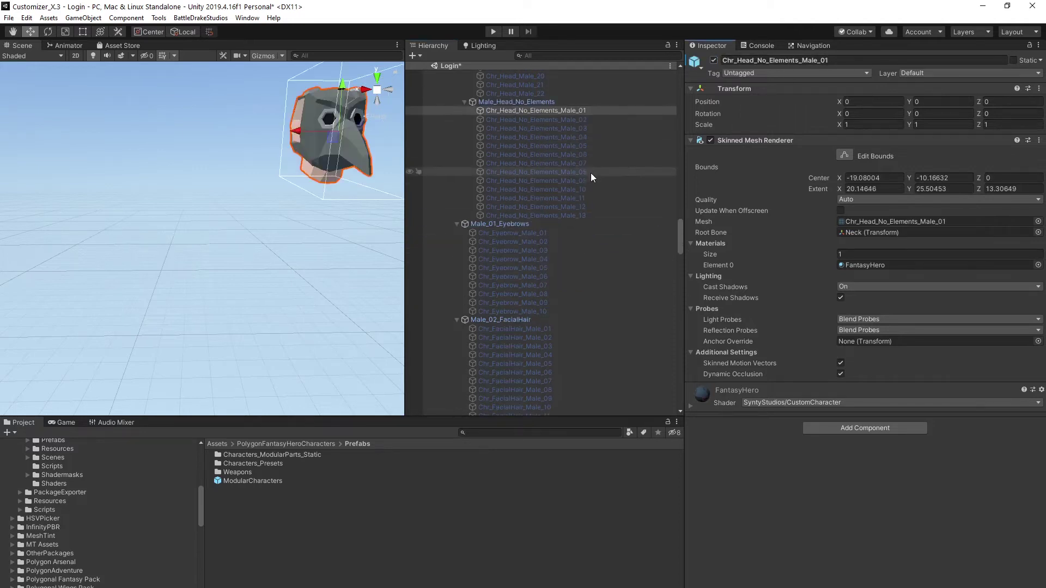
pyautogui.click(714, 60)
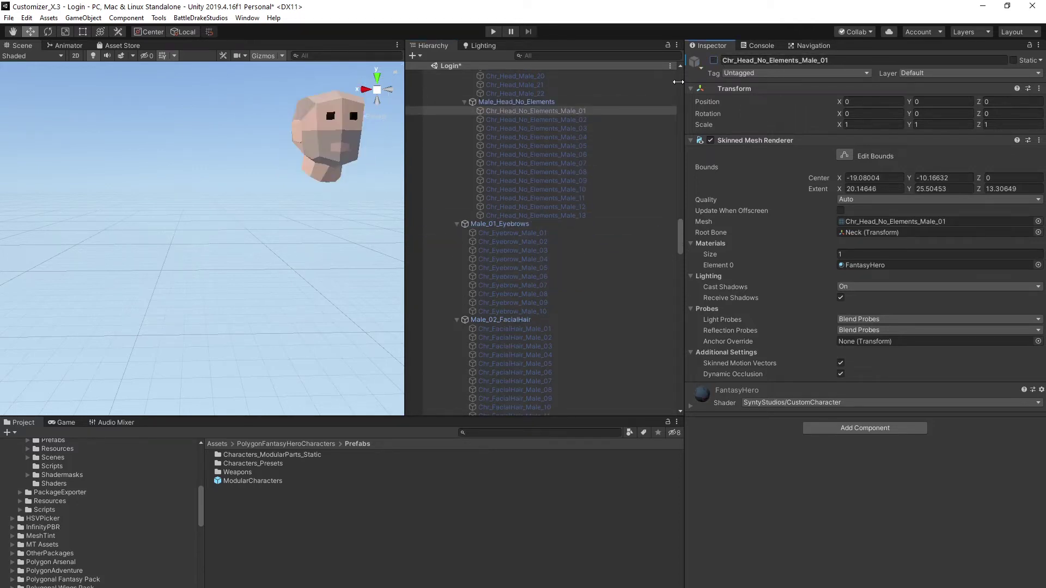
pyautogui.click(512, 329)
pyautogui.scroll(-5, 523, 295)
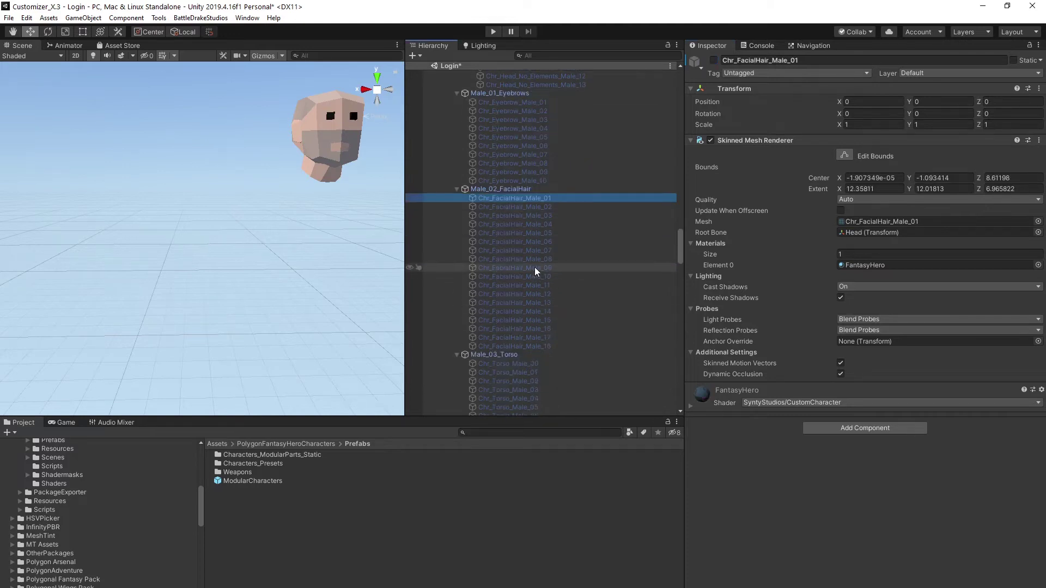
pyautogui.scroll(-4, 531, 274)
pyautogui.click(512, 267)
pyautogui.scroll(-3, 555, 237)
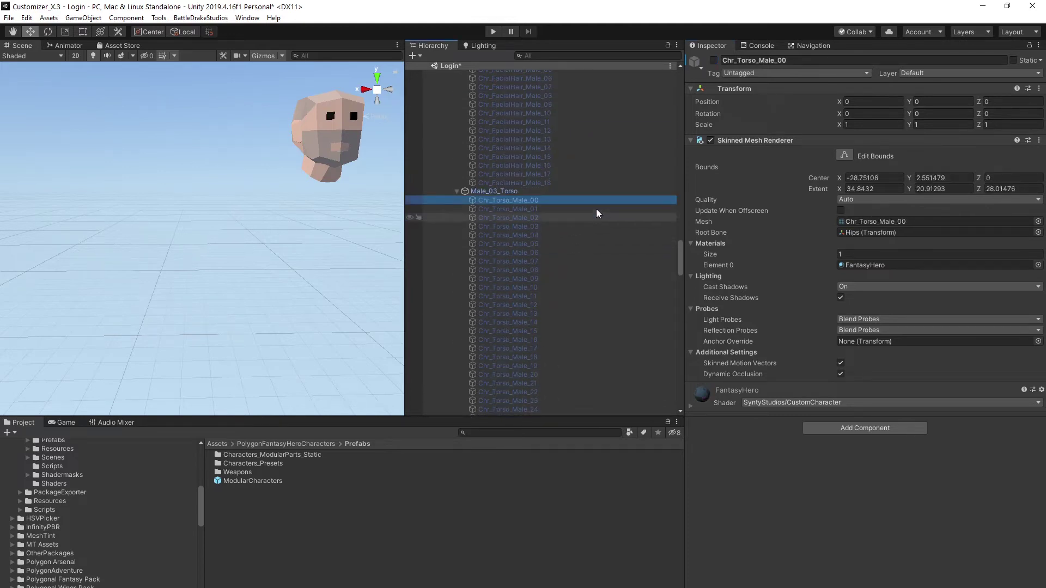
pyautogui.click(713, 61)
pyautogui.scroll(-5, 533, 203)
pyautogui.scroll(-3, 532, 231)
# Activate the first right and left upper-arm and lower-arm mesh variants.
pyautogui.click(544, 201)
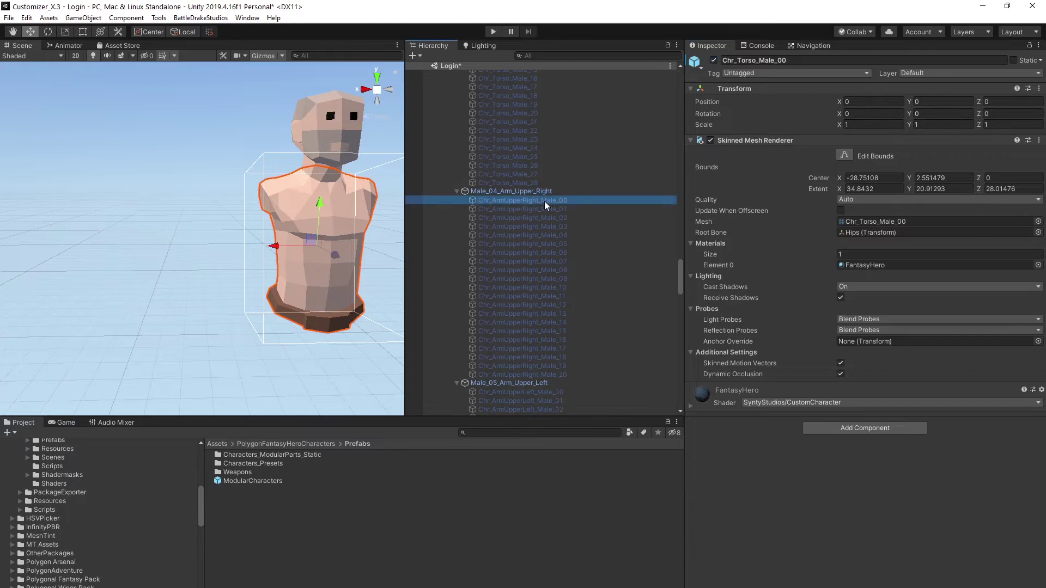
pyautogui.click(713, 60)
pyautogui.scroll(-3, 504, 200)
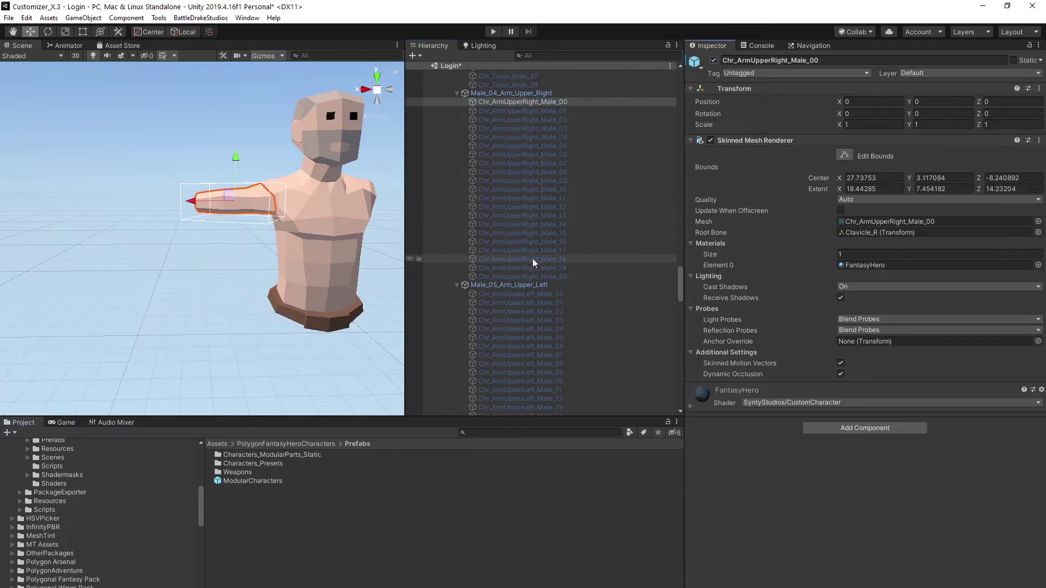
pyautogui.click(512, 293)
pyautogui.click(713, 61)
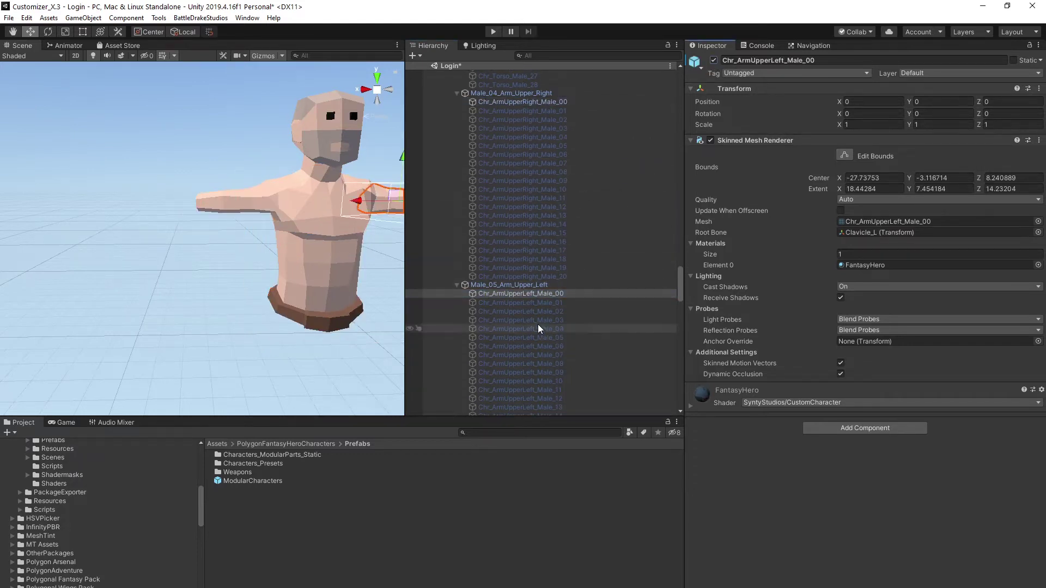
pyautogui.scroll(-3, 541, 327)
pyautogui.click(532, 292)
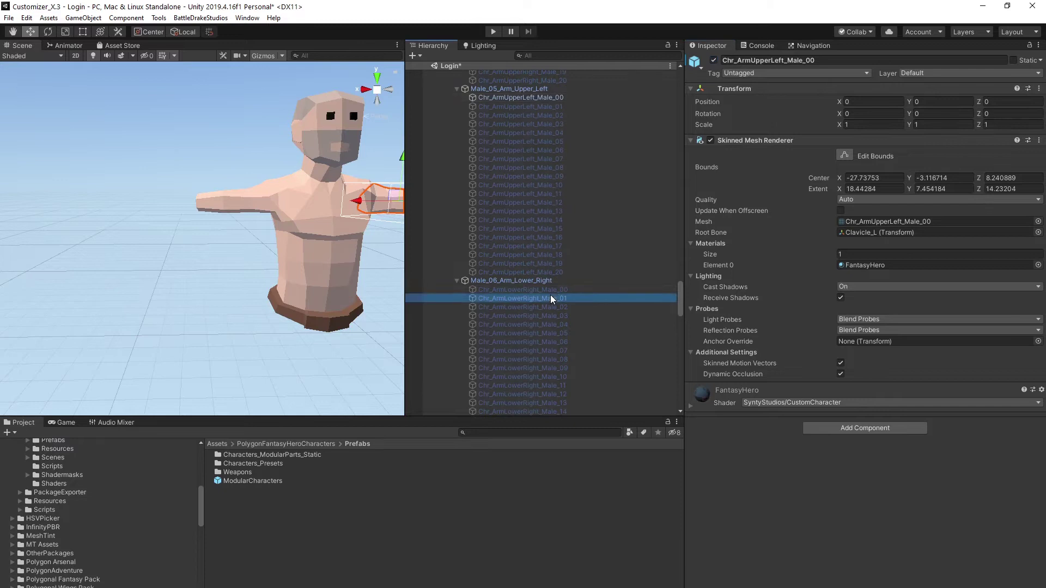
pyautogui.click(713, 61)
pyautogui.scroll(-3, 539, 225)
pyautogui.click(544, 268)
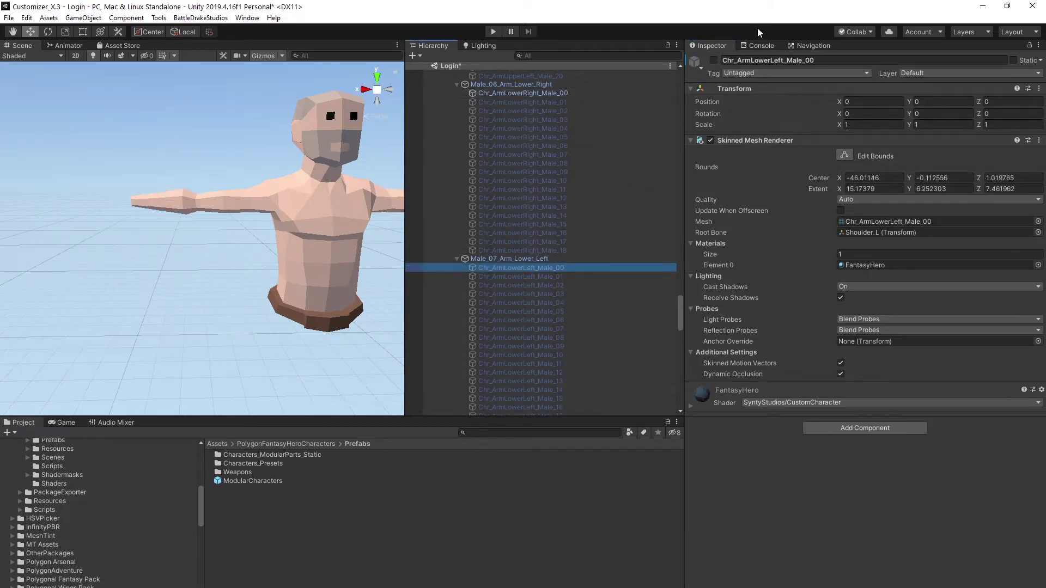
pyautogui.click(713, 61)
pyautogui.scroll(-3, 539, 245)
# Activate the first right hand, left hand and hips mesh variants.
pyautogui.click(515, 245)
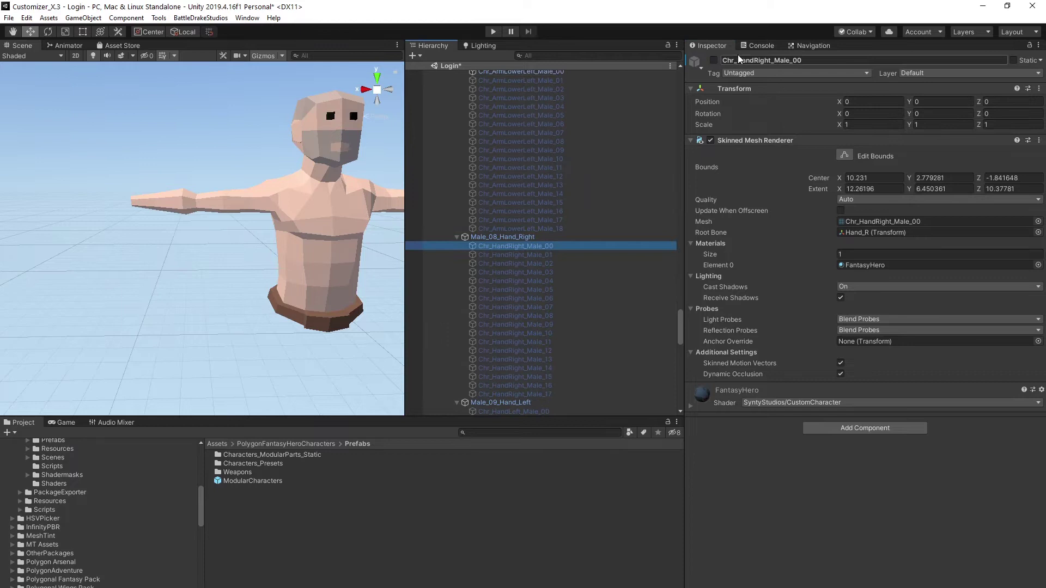
pyautogui.click(713, 61)
pyautogui.scroll(-3, 532, 215)
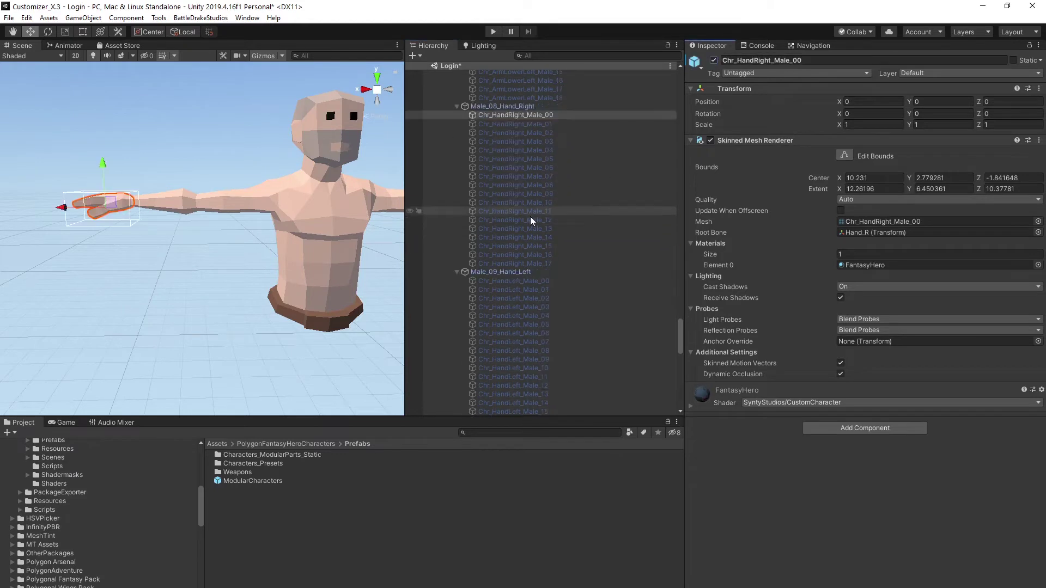
pyautogui.click(515, 280)
pyautogui.click(713, 61)
pyautogui.scroll(-3, 581, 196)
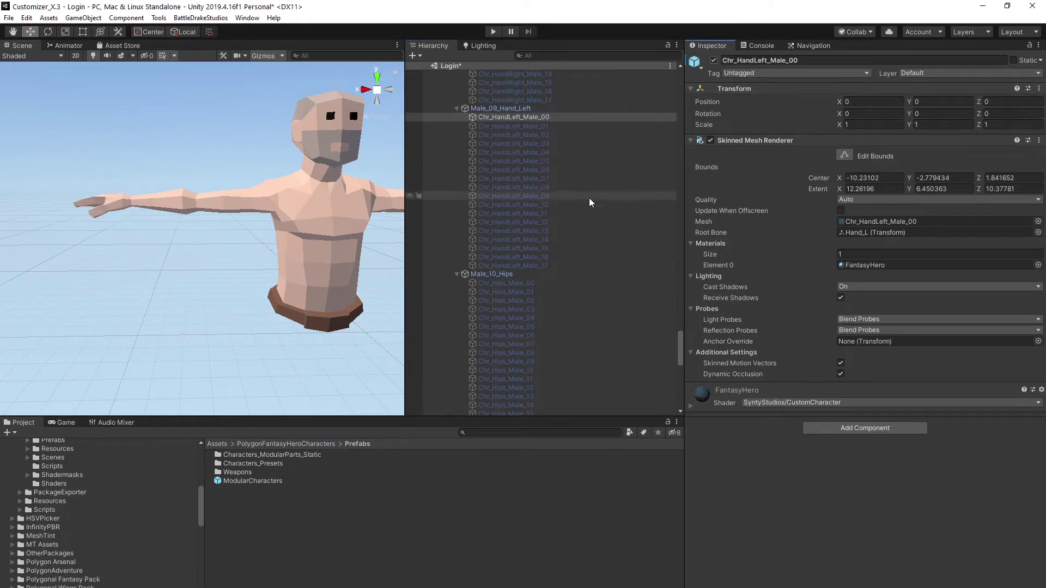
pyautogui.click(509, 283)
pyautogui.click(713, 60)
pyautogui.scroll(-5, 572, 180)
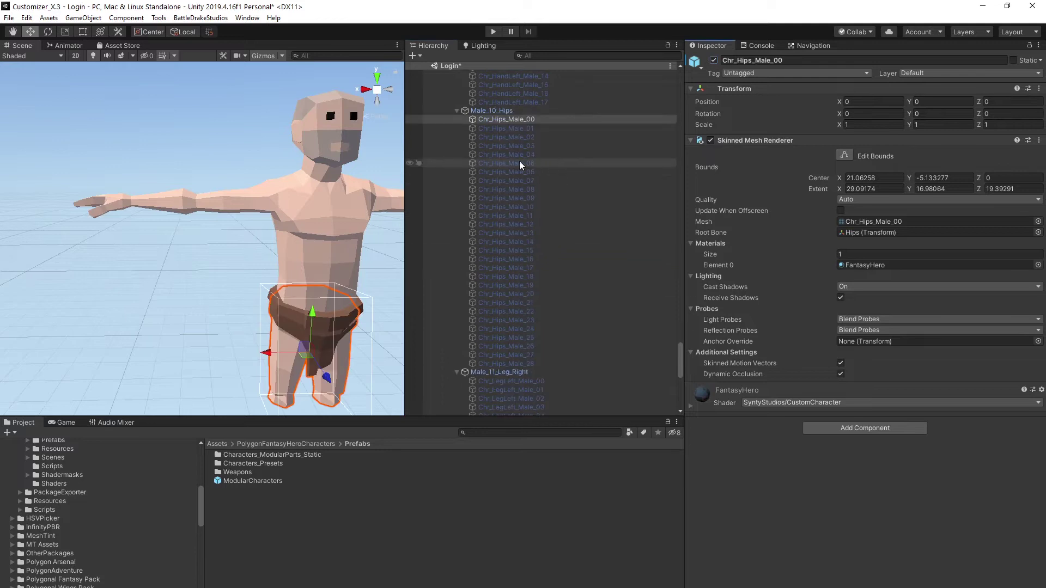
pyautogui.scroll(-3, 532, 190)
pyautogui.scroll(-2, 523, 229)
# Activate Chr_LegLeft_Male_00 and Chr_LegRight_Male_00, completing the base character.
pyautogui.click(516, 249)
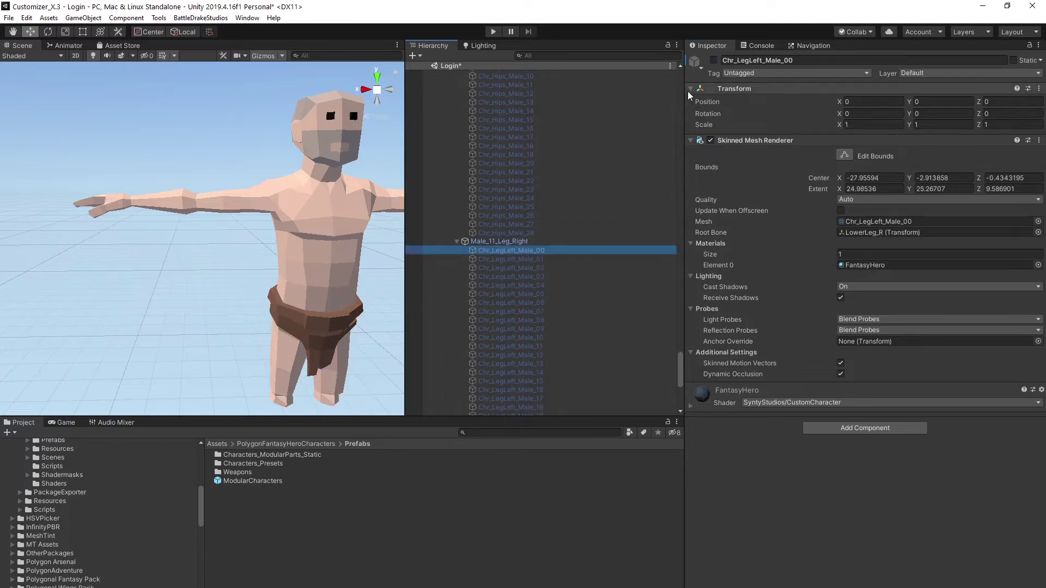
pyautogui.click(714, 61)
pyautogui.scroll(-5, 594, 189)
pyautogui.scroll(-1, 595, 189)
pyautogui.click(564, 269)
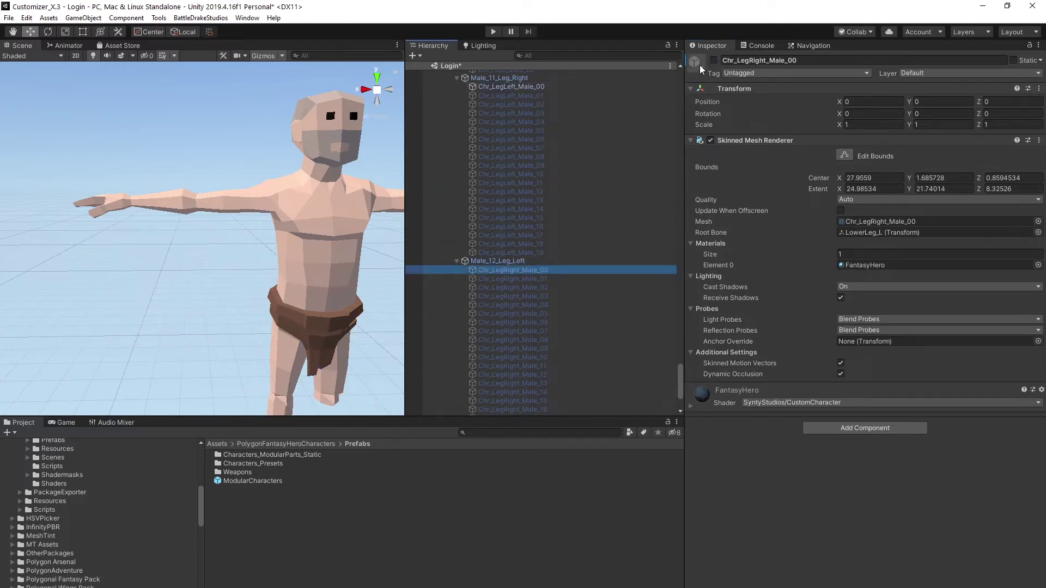
pyautogui.click(714, 61)
pyautogui.scroll(-4, 553, 217)
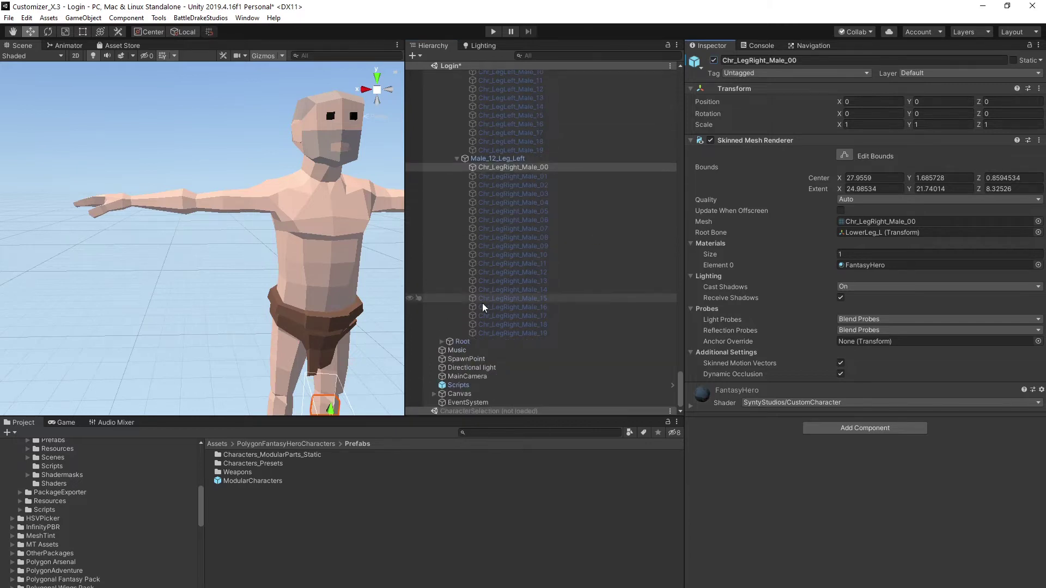
pyautogui.keyDown('alt'); pyautogui.moveTo(246, 245); pyautogui.dragTo(229, 229); pyautogui.keyUp('alt')
pyautogui.scroll(-3, 233, 222)
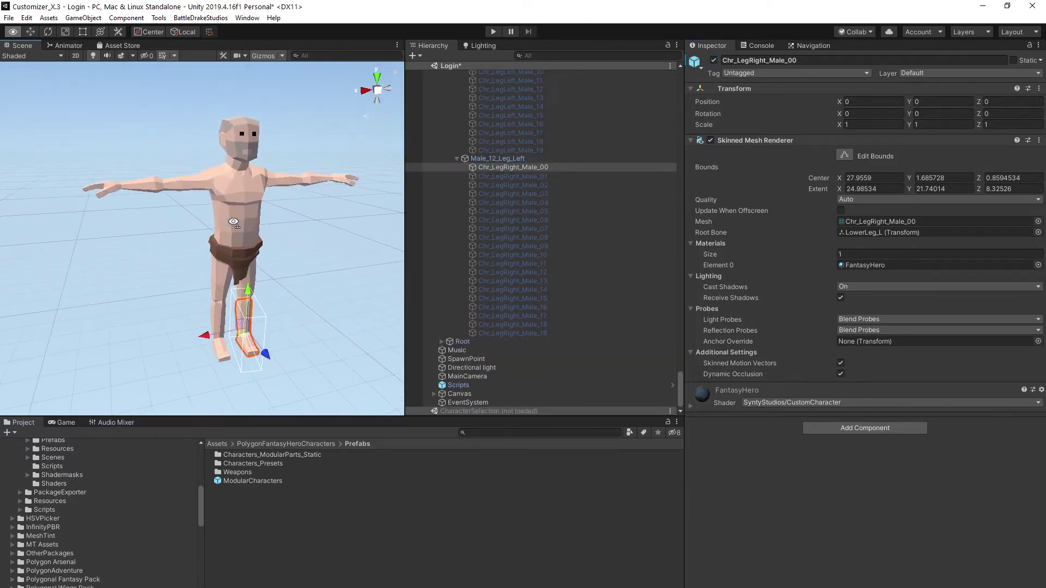
pyautogui.scroll(-2, 233, 222)
pyautogui.scroll(-2, 210, 222)
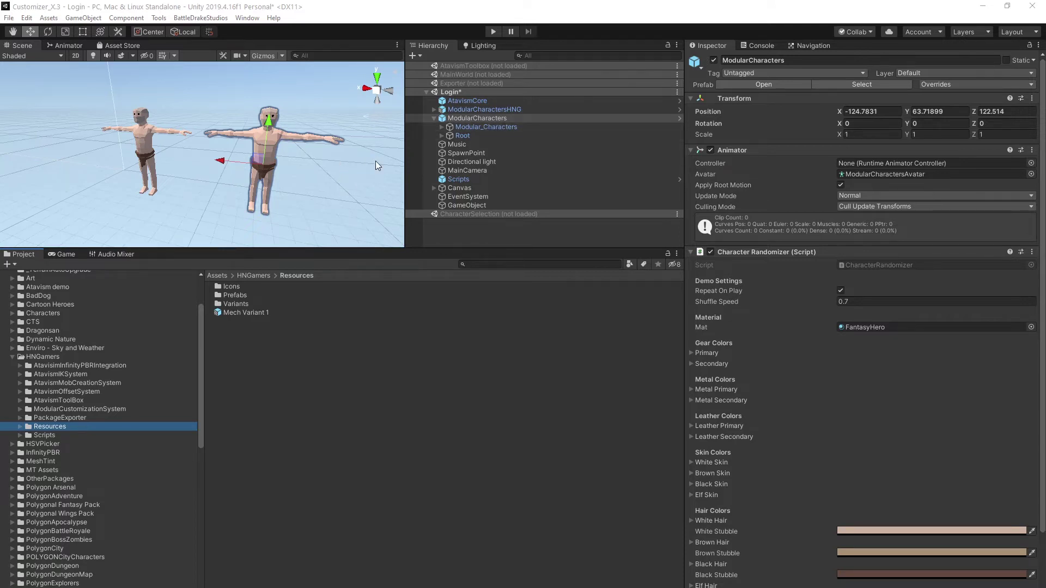
# Frame ModularCharactersHNG, enlarge the Scene view and select the ModularCharacters object.
pyautogui.moveTo(280, 189)
pyautogui.keyDown('alt'); pyautogui.mouseDown()
pyautogui.moveTo(169, 164)
pyautogui.moveTo(188, 164)
pyautogui.mouseUp(); pyautogui.keyUp('alt')
pyautogui.scroll(5, 205, 155)
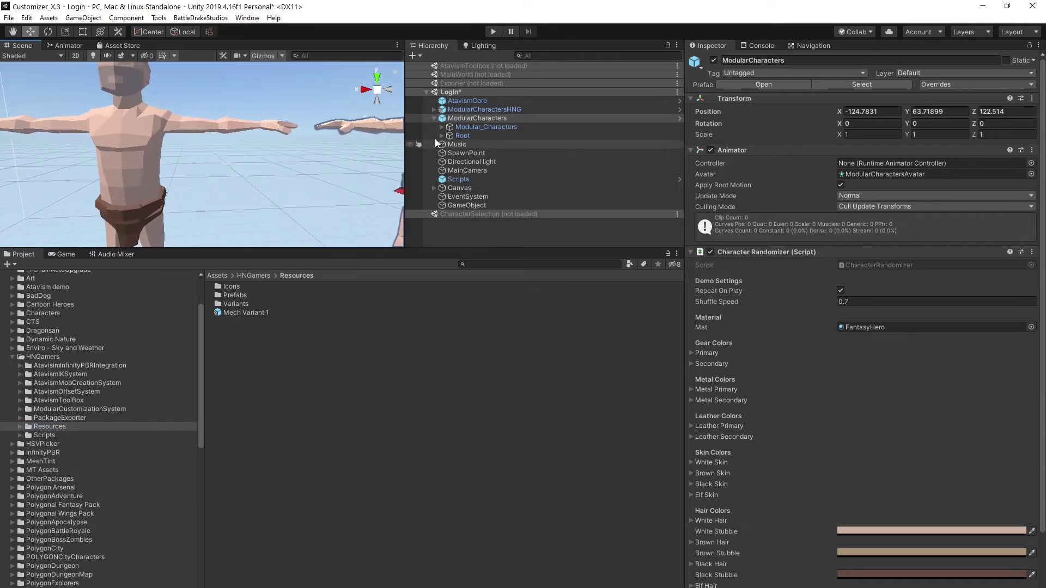
pyautogui.doubleClick(486, 110)
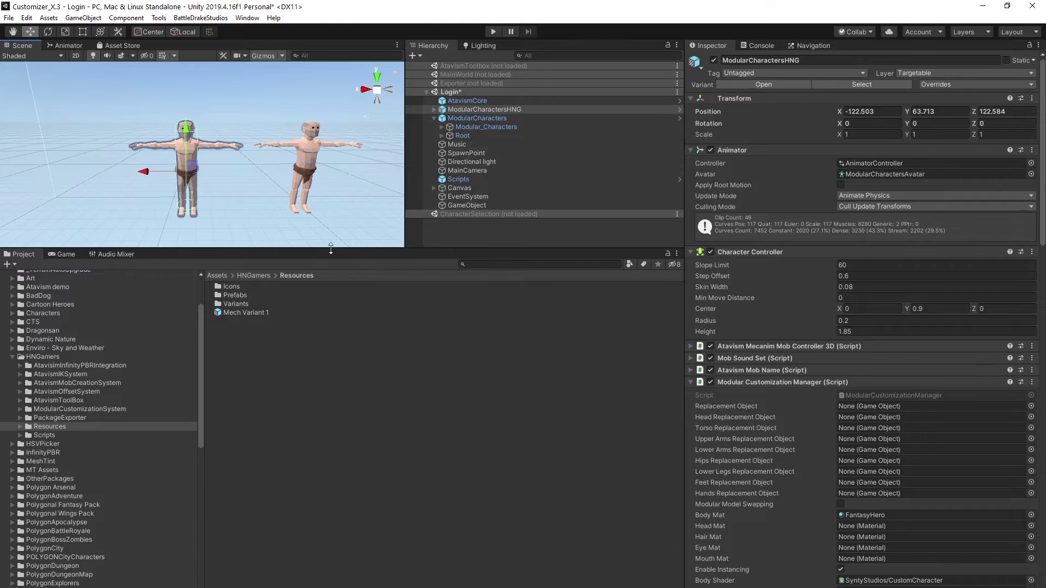
pyautogui.moveTo(330, 249); pyautogui.dragTo(331, 378)
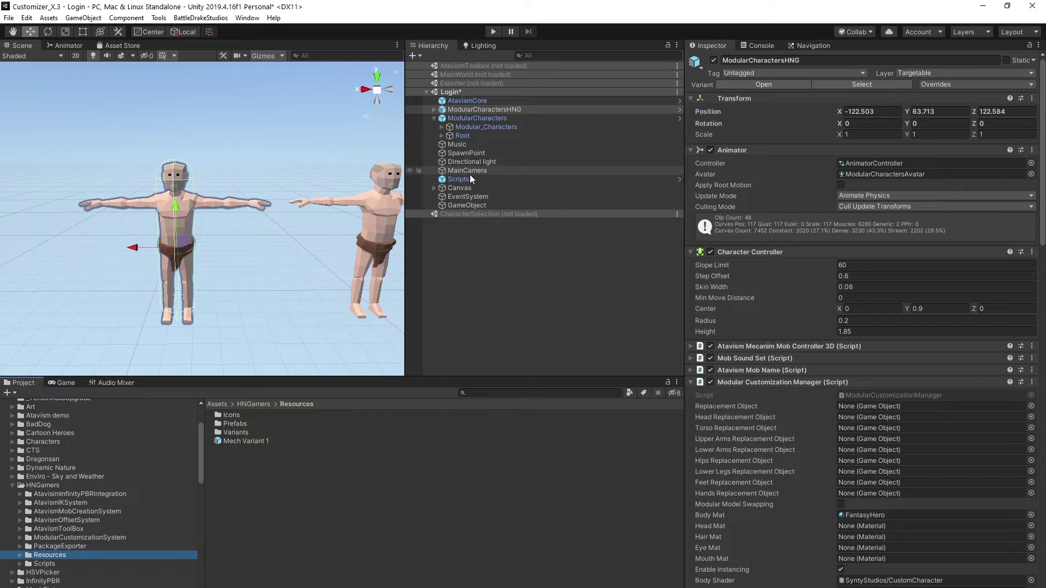
pyautogui.click(430, 117)
pyautogui.click(434, 109)
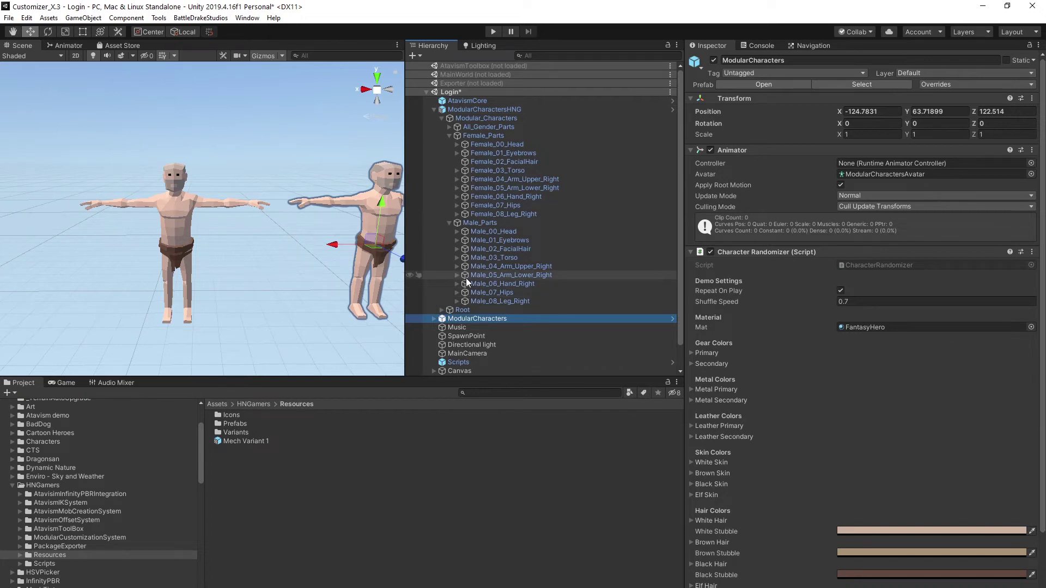
pyautogui.click(535, 266)
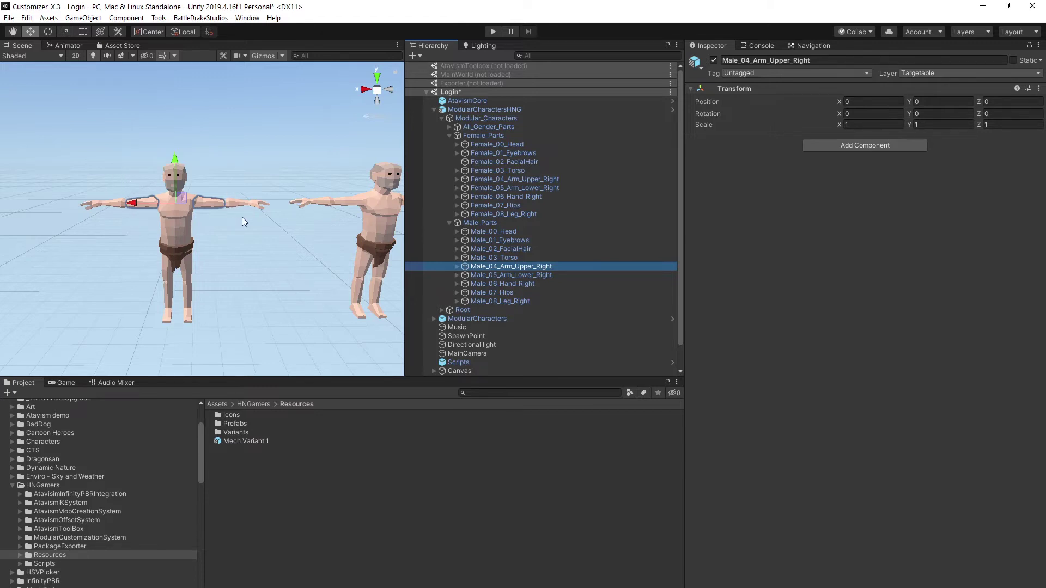
pyautogui.click(456, 266)
pyautogui.click(503, 277)
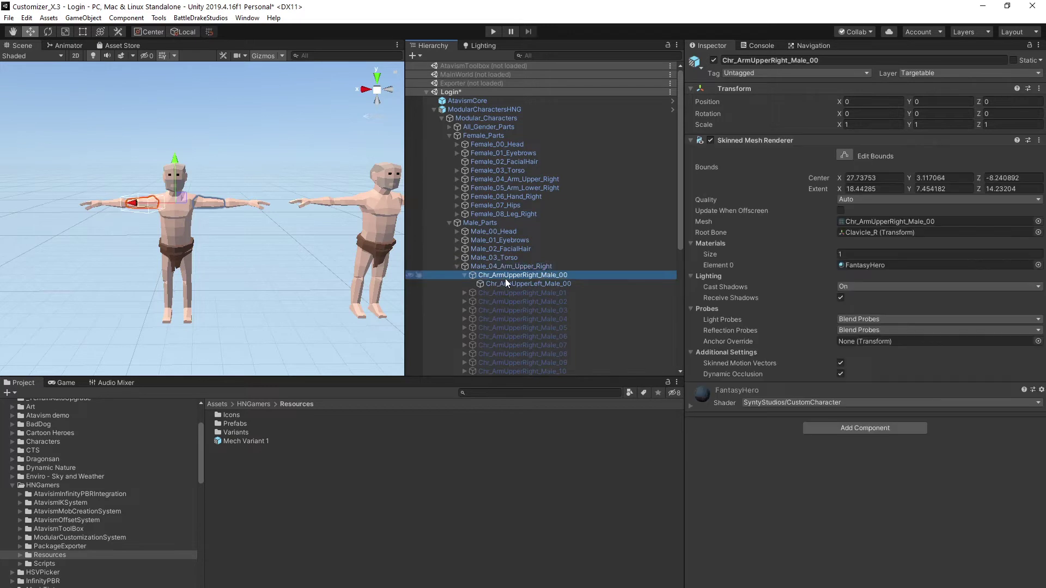
pyautogui.click(530, 276)
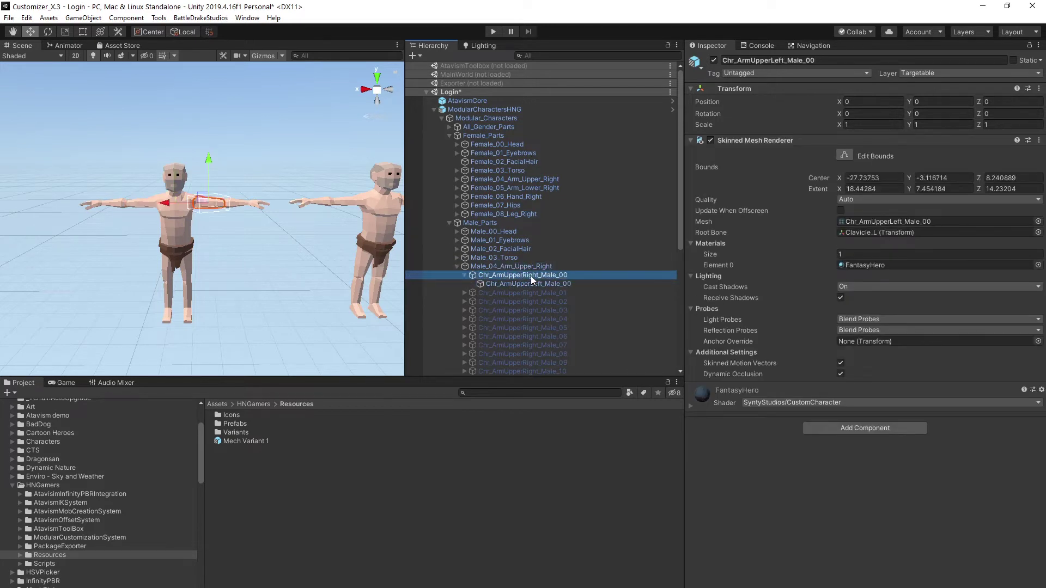
pyautogui.click(462, 275)
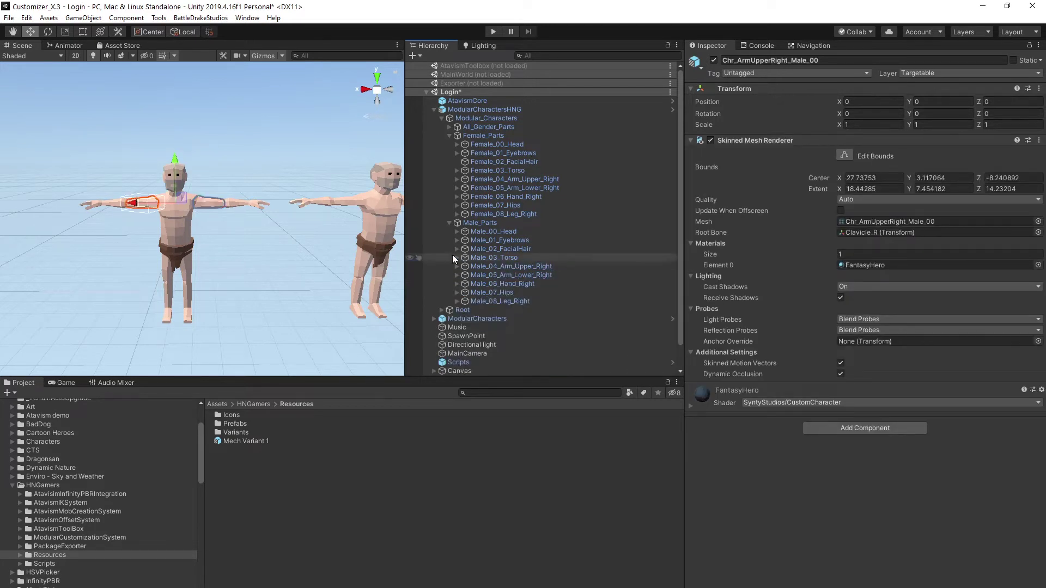
pyautogui.click(449, 223)
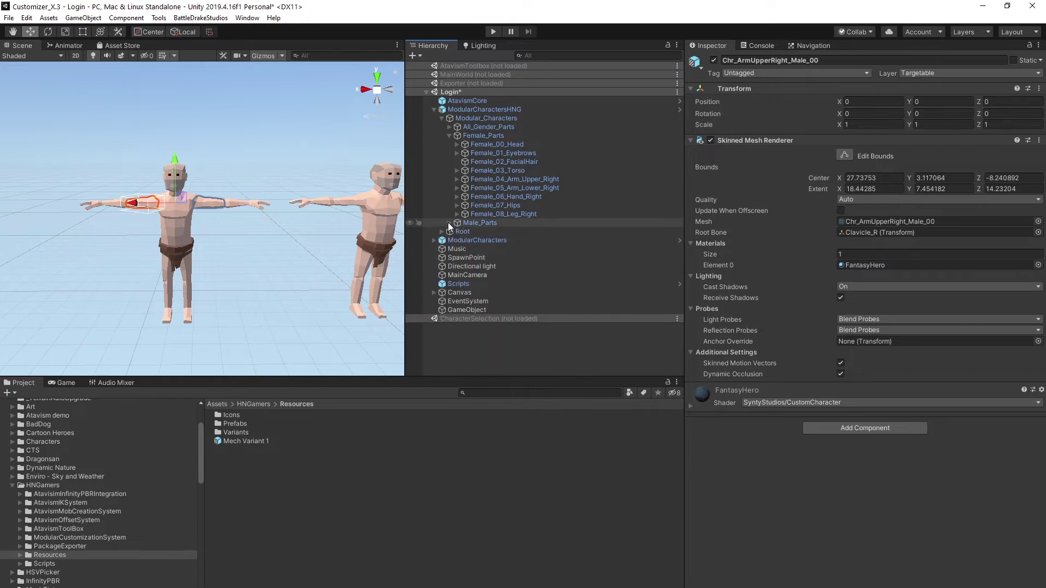
pyautogui.click(433, 109)
# Frame ModularCharacters, expand its Male_Parts and select Chr_ArmUpperRight_Male_00 up close.
pyautogui.click(465, 120)
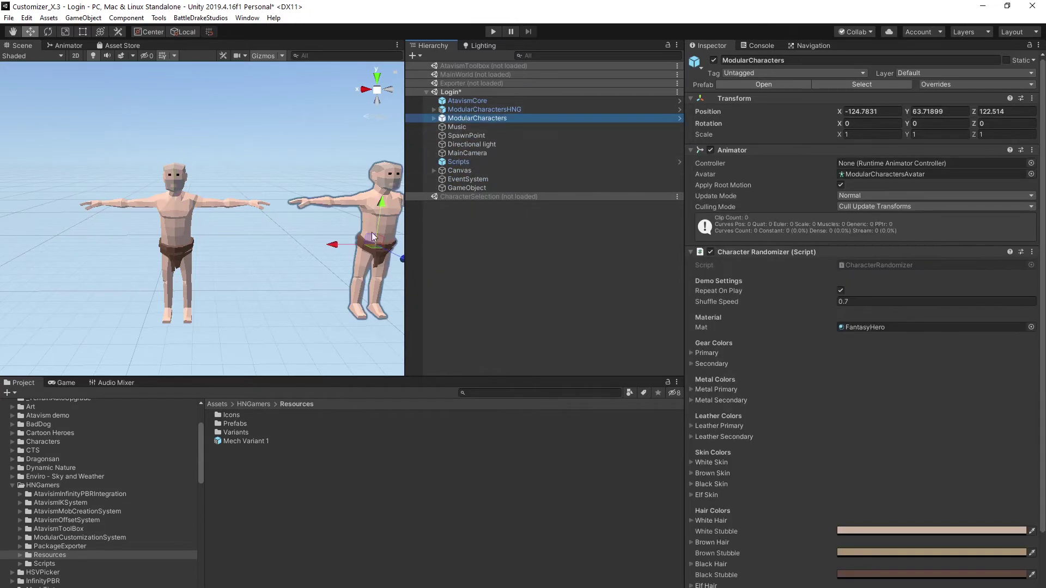
pyautogui.doubleClick(460, 120)
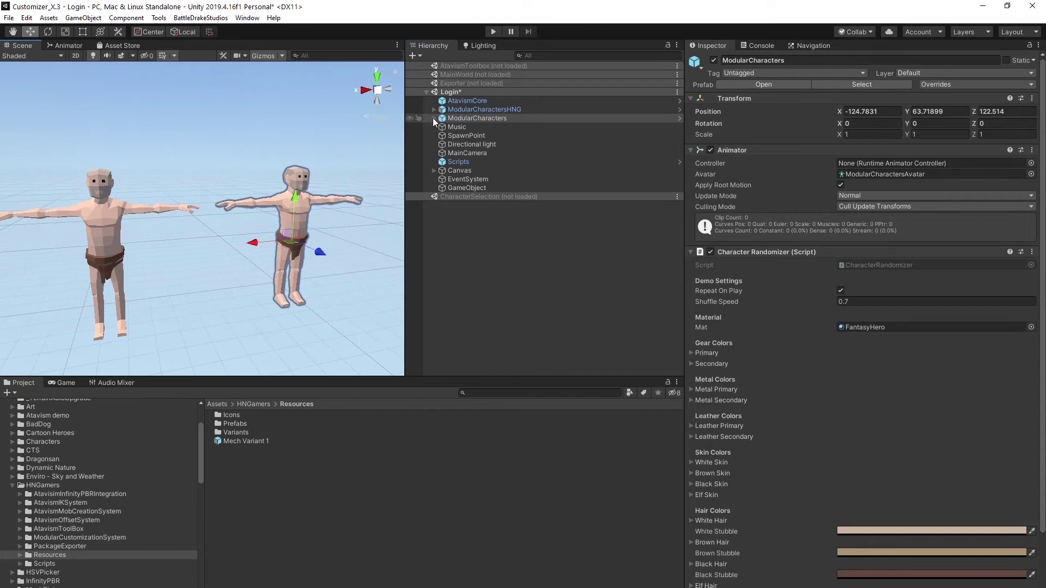
pyautogui.click(432, 117)
pyautogui.click(441, 129)
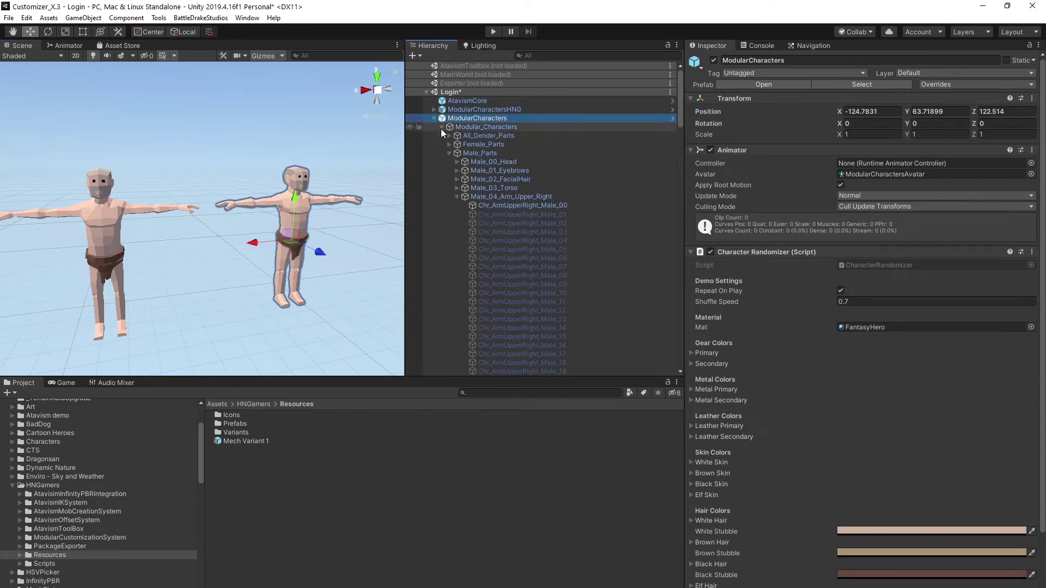
pyautogui.click(541, 205)
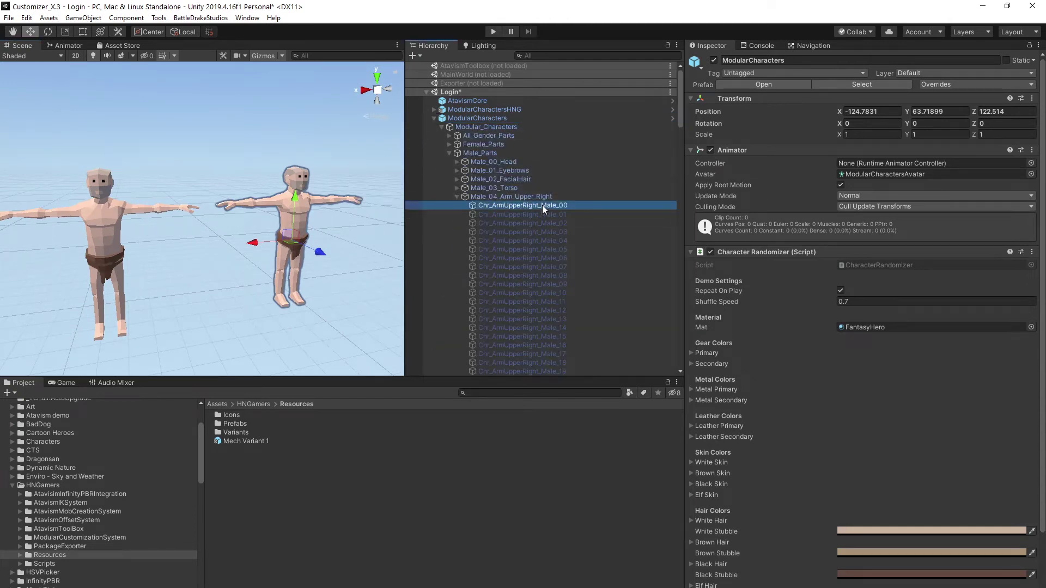
pyautogui.moveTo(204, 229); pyautogui.dragTo(307, 238, button='right')
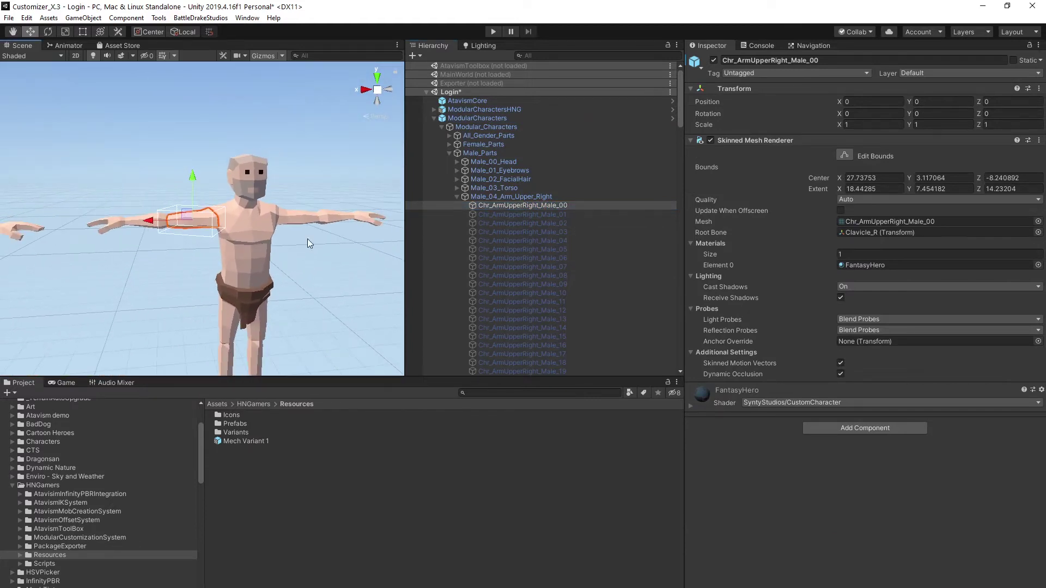
# Unpack the ModularCharacters prefab and make the Scene and Hierarchy panels taller.
pyautogui.rightClick(457, 119)
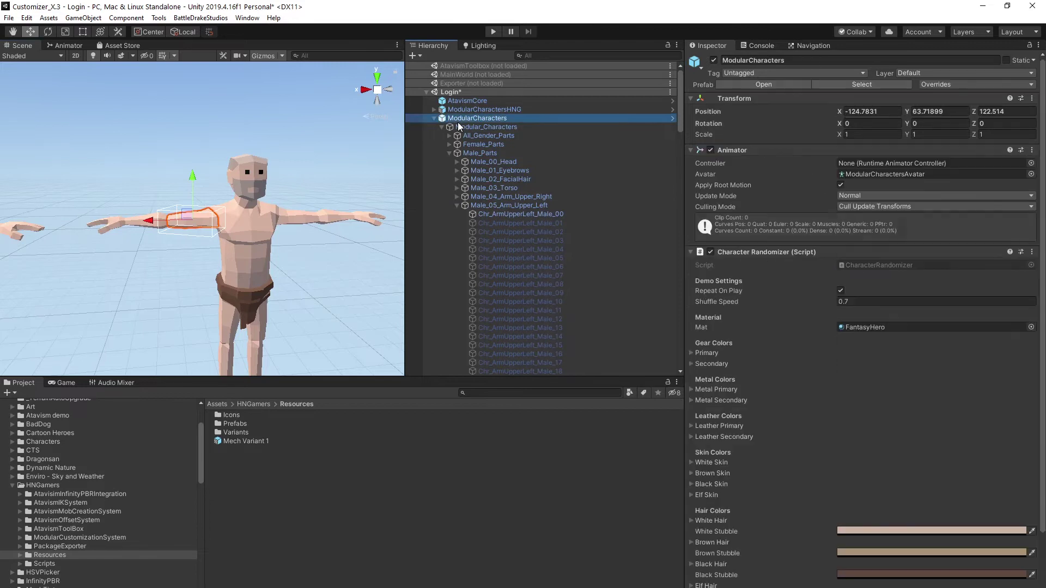
pyautogui.click(522, 242)
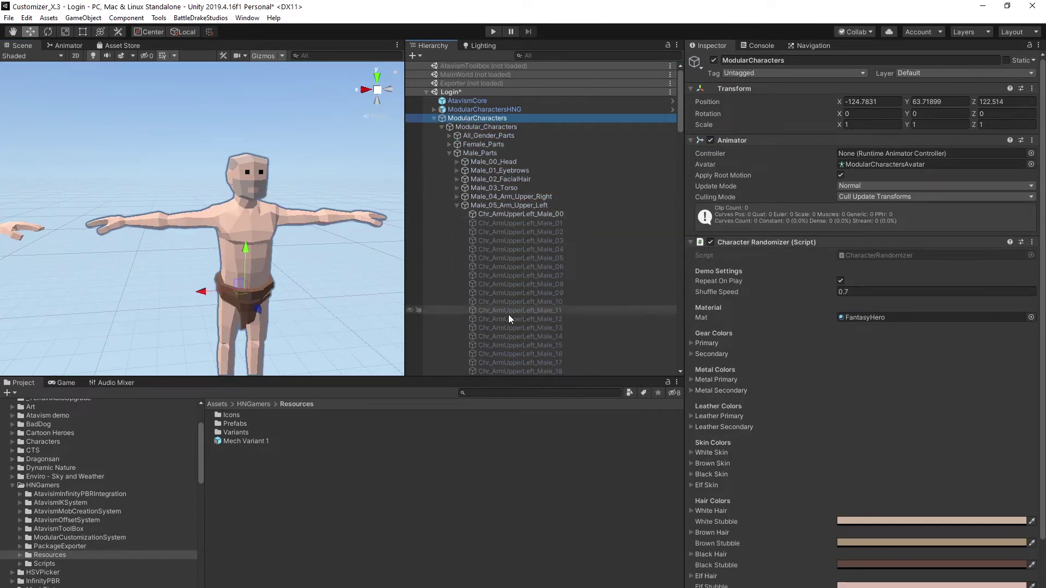
pyautogui.moveTo(476, 378); pyautogui.dragTo(470, 517)
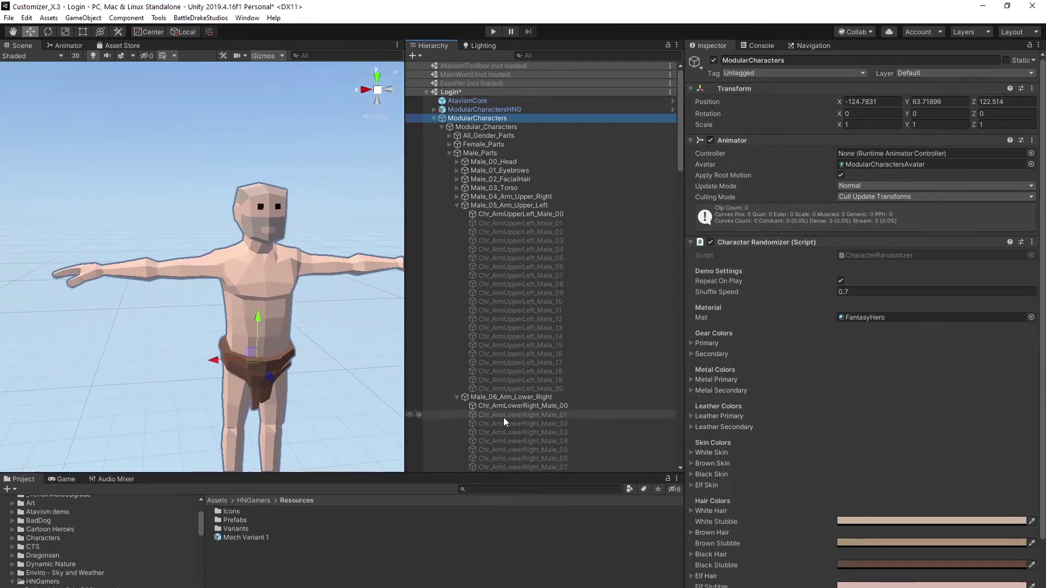
# Undo the misplaced drop of Chr_ArmUpperLeft_Male_00 under Chr_ArmLowerRight_Male_00.
pyautogui.click(521, 214)
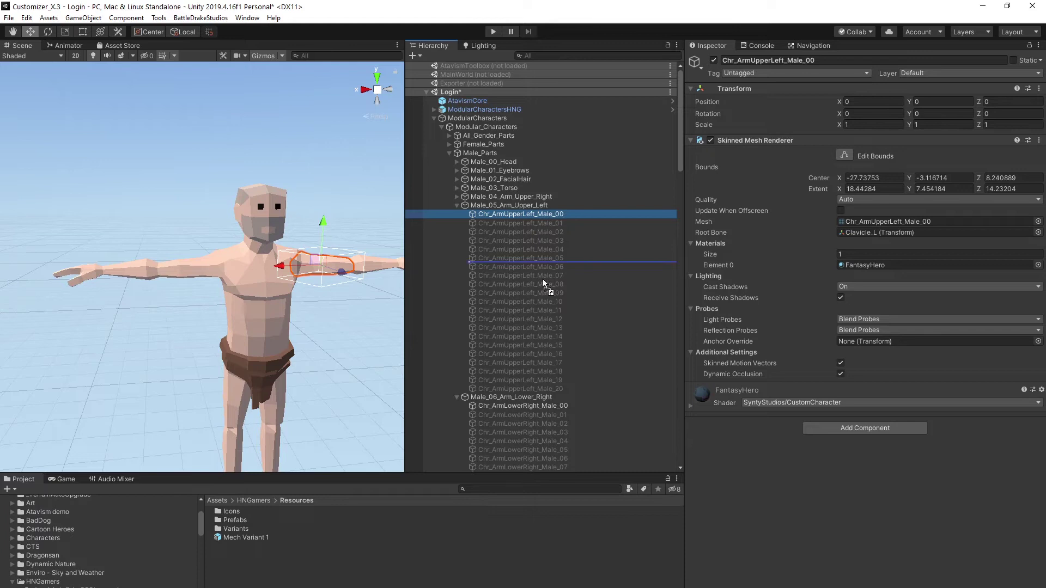
pyautogui.moveTo(536, 403); pyautogui.dragTo(539, 407)
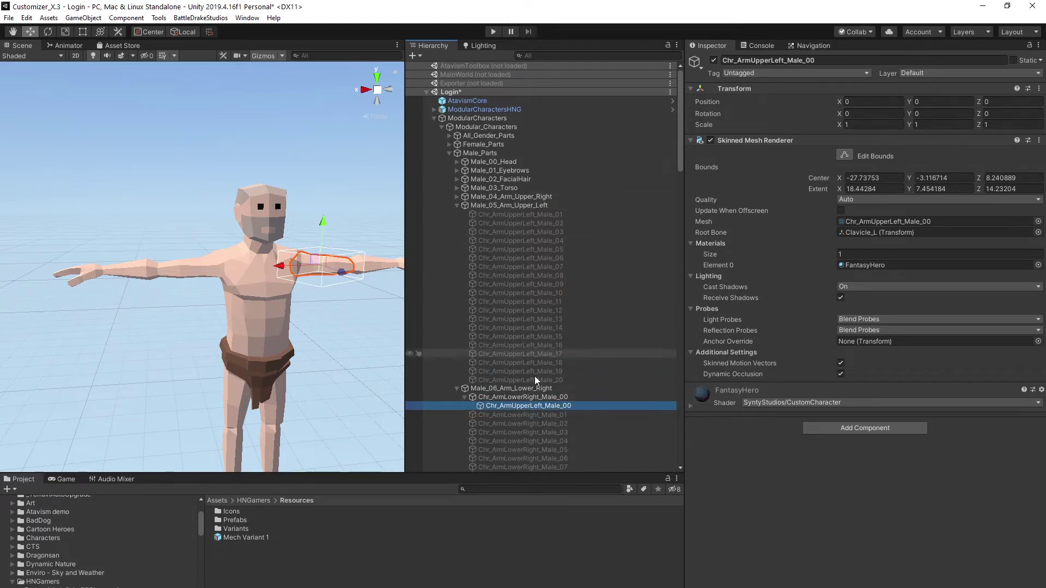
pyautogui.click(533, 398)
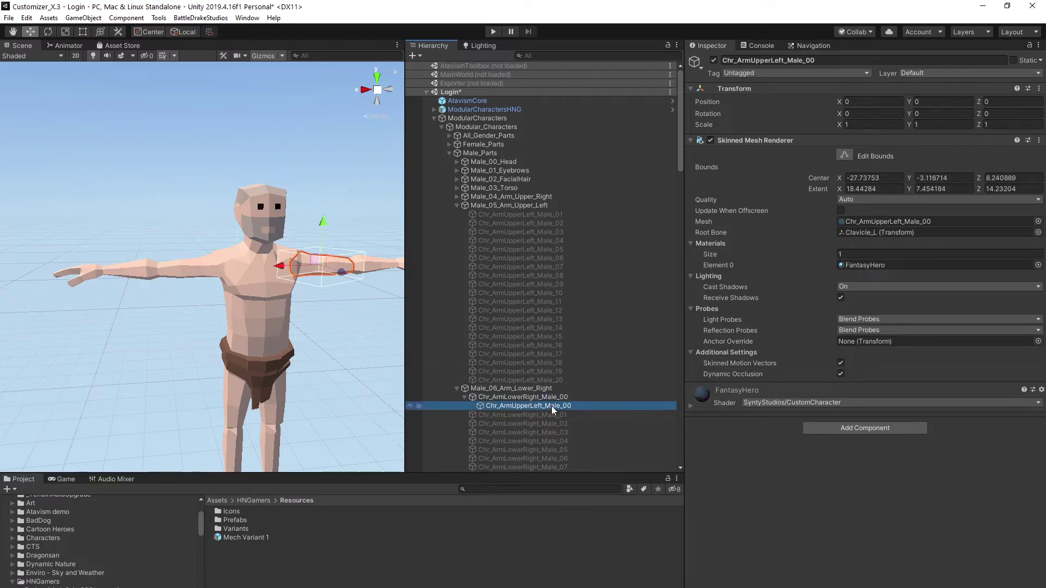
pyautogui.click(457, 388)
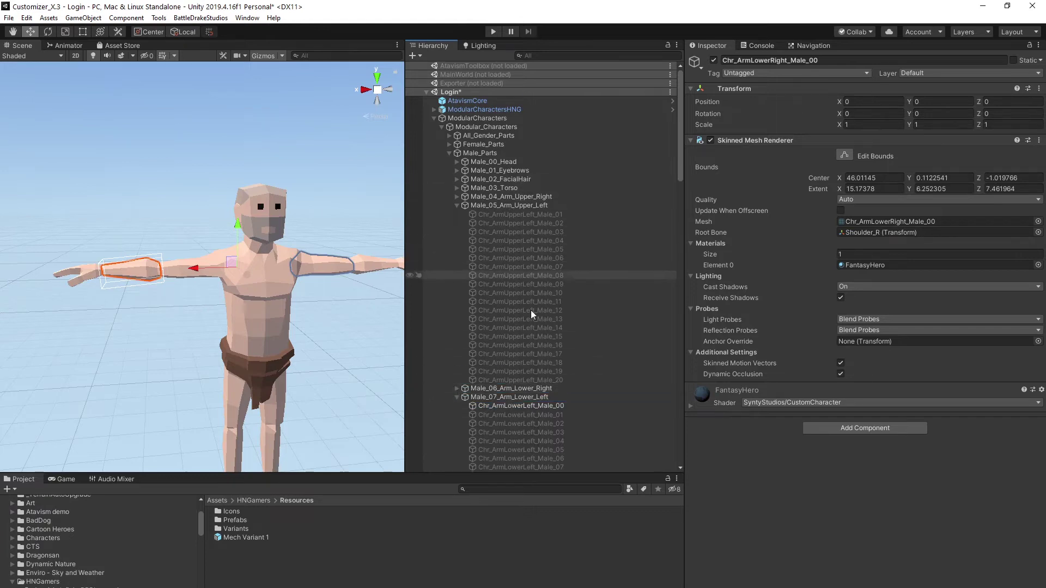
pyautogui.click(457, 388)
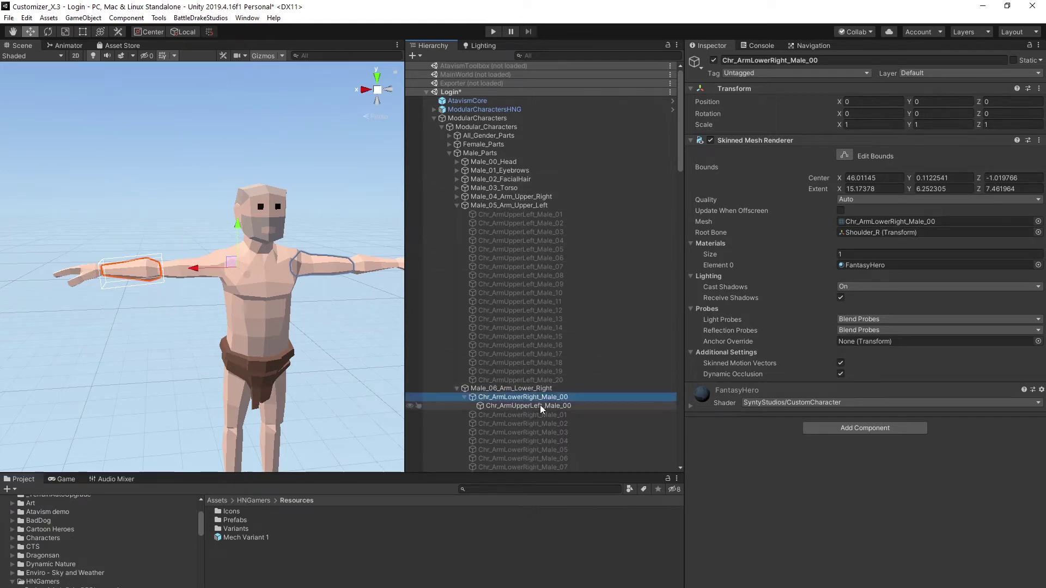
pyautogui.click(564, 405)
pyautogui.hotkey('ctrl', 'z')
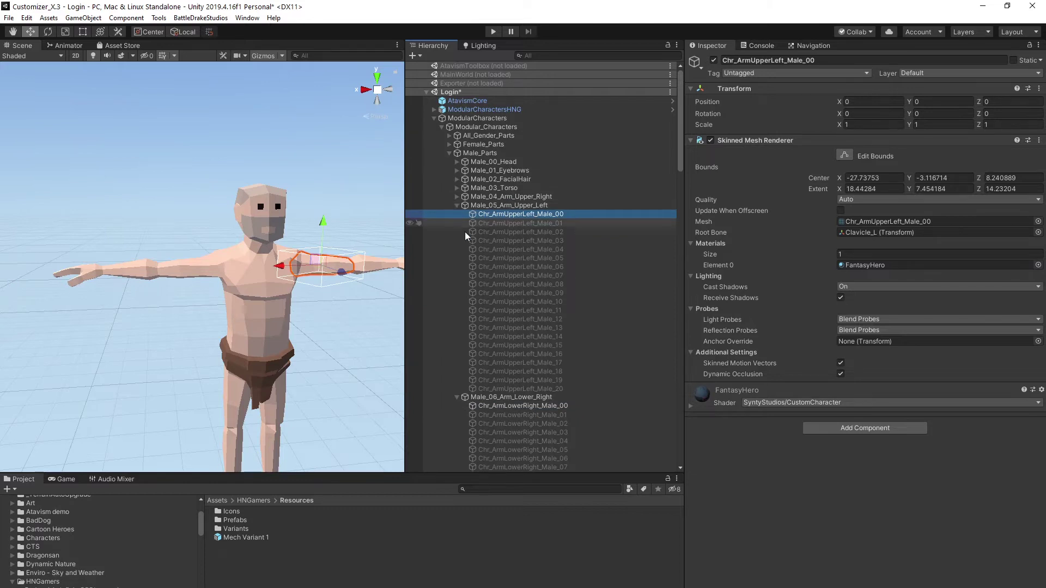
pyautogui.click(457, 397)
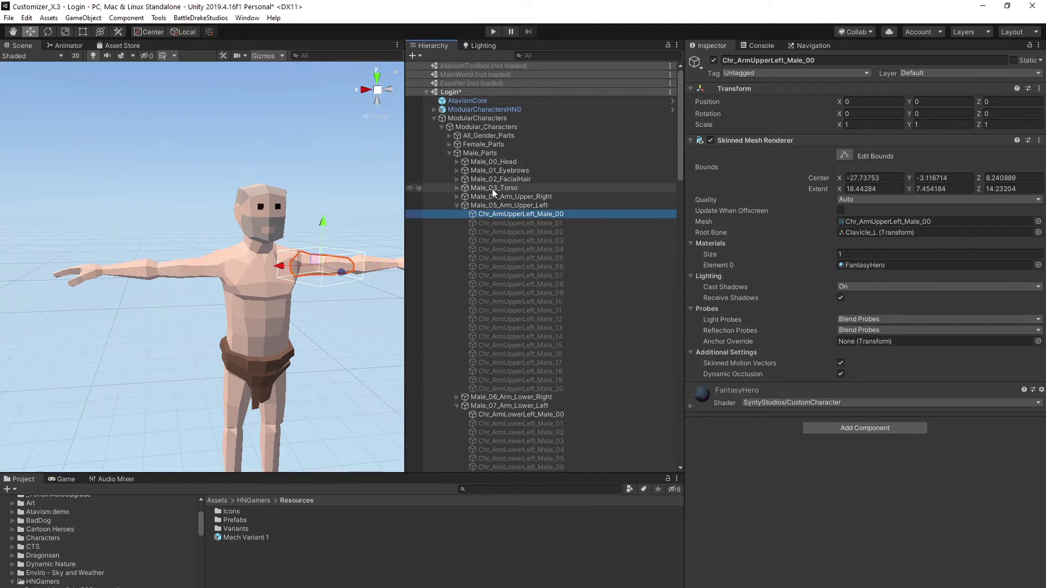
# Parent Chr_ArmUpperLeft_Male_00, _01 and _02 under their matching Chr_ArmUpperRight pieces.
pyautogui.click(457, 197)
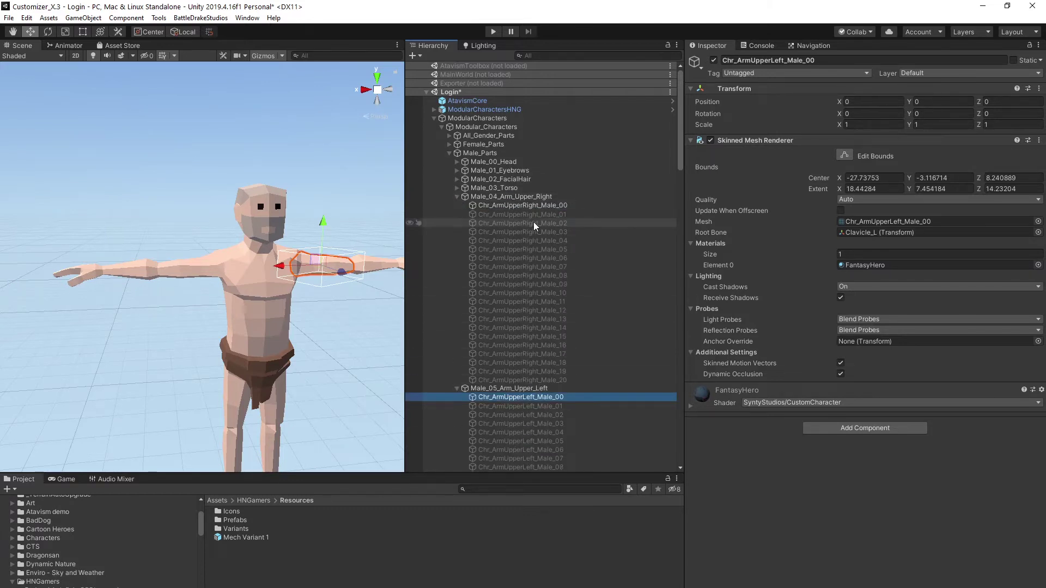
pyautogui.moveTo(520, 393); pyautogui.dragTo(539, 204)
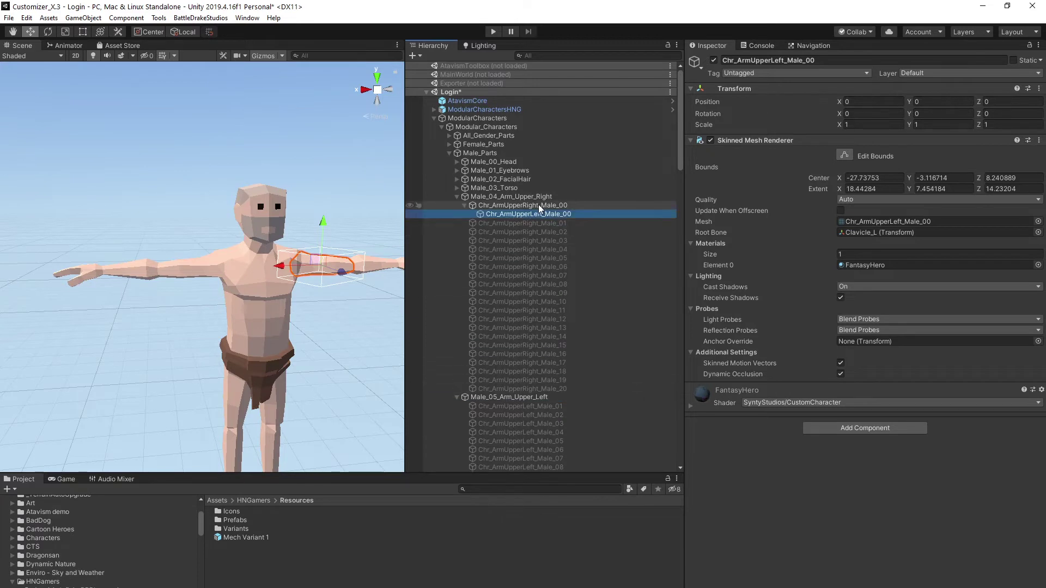
pyautogui.click(527, 206)
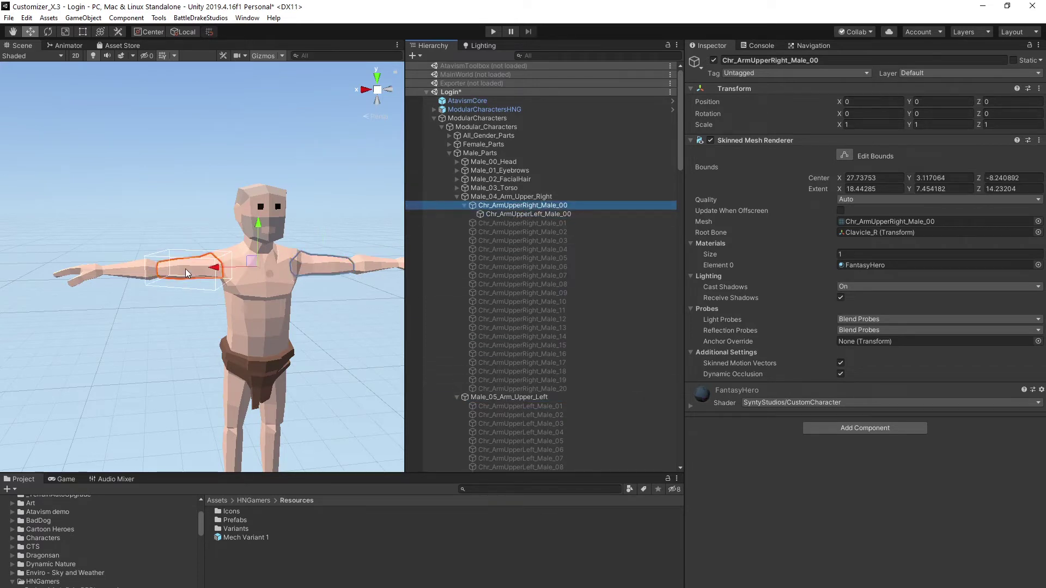
pyautogui.click(510, 214)
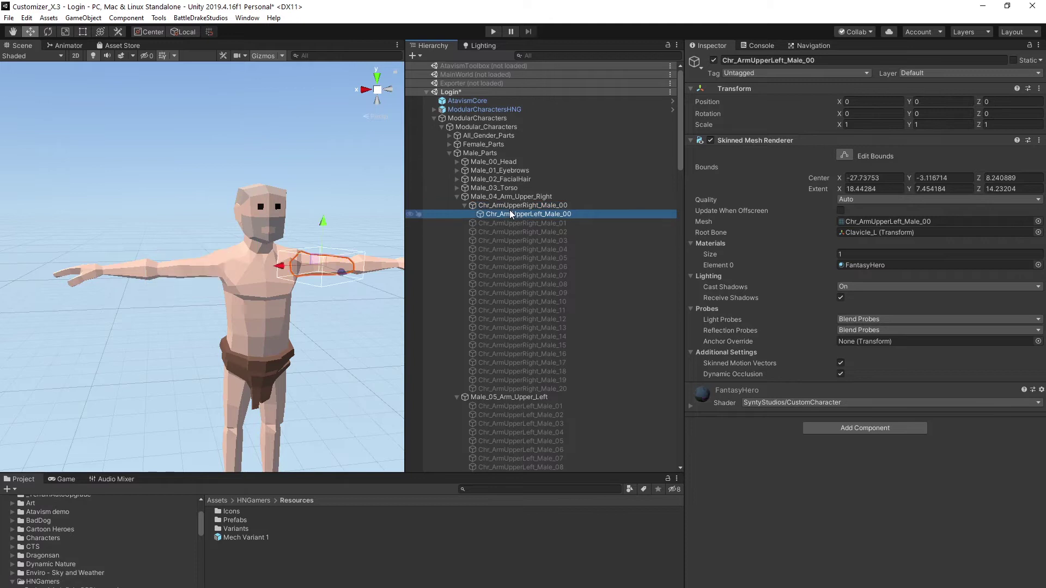
pyautogui.moveTo(524, 415); pyautogui.dragTo(537, 231)
pyautogui.scroll(-2, 526, 368)
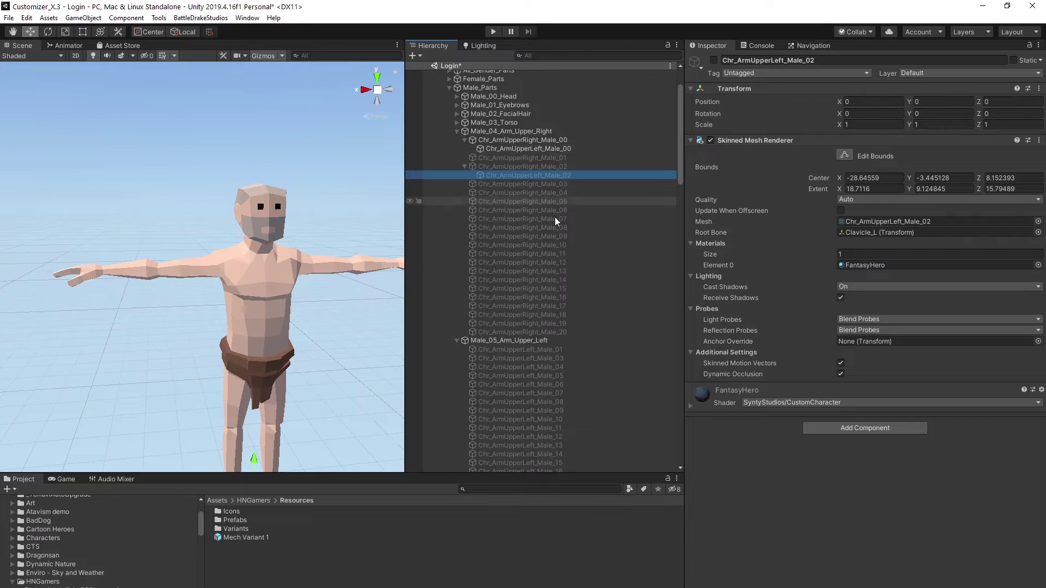
pyautogui.moveTo(543, 350); pyautogui.dragTo(561, 157)
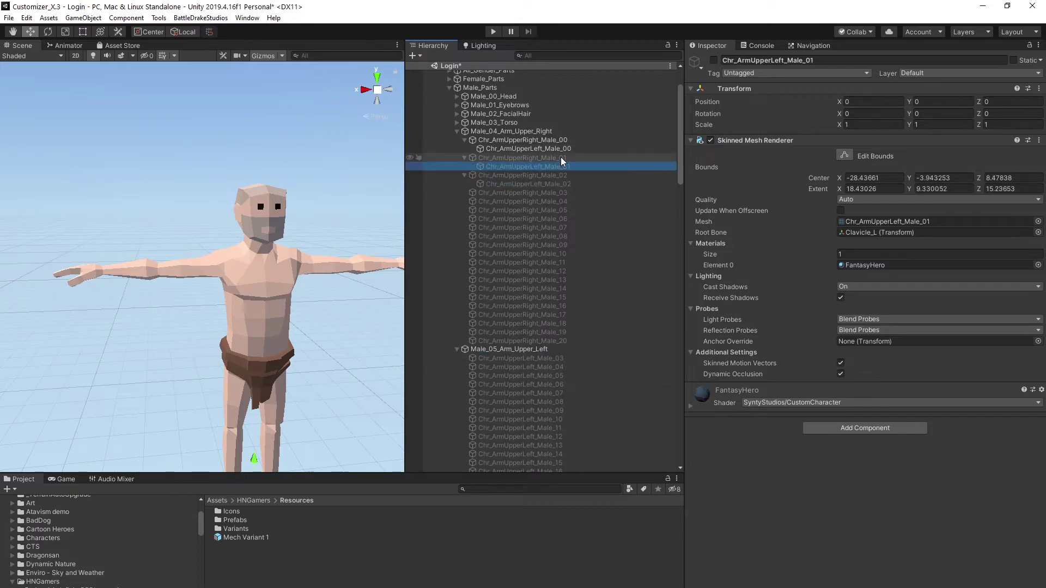
pyautogui.click(462, 350)
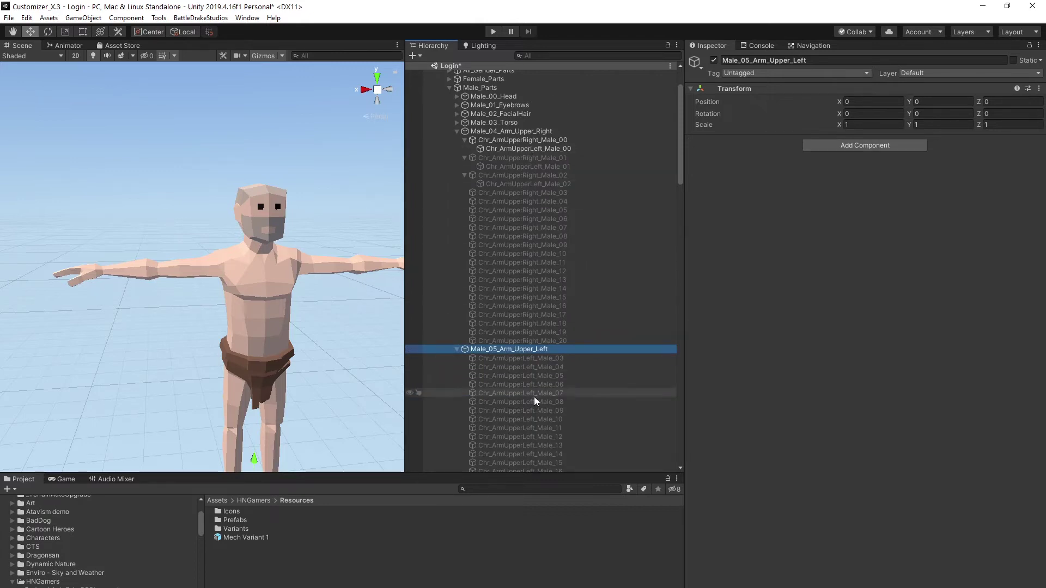
pyautogui.scroll(-1, 524, 420)
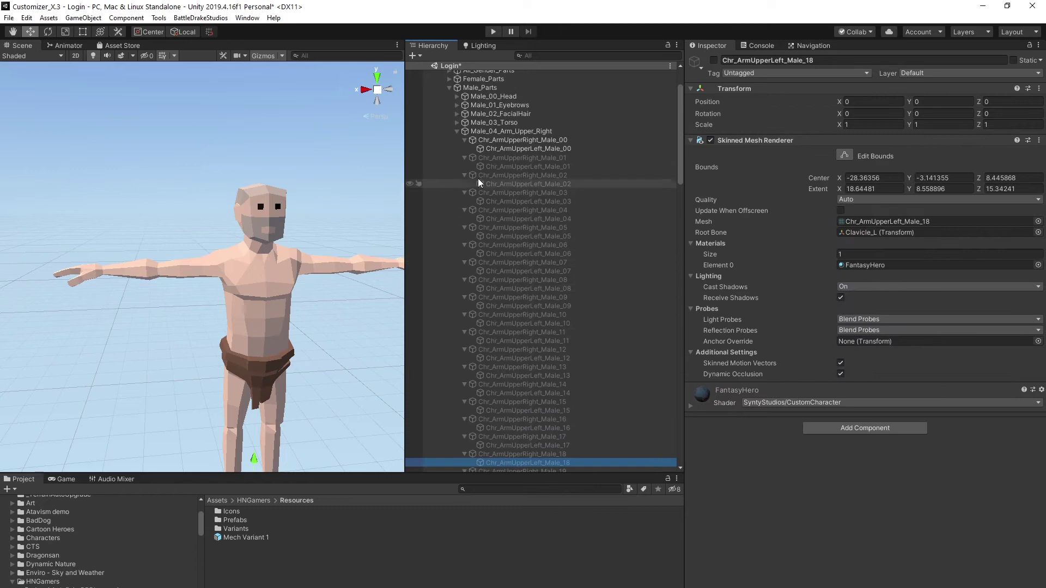
# Collapse the Chr_ArmUpperRight children and delete the empty Male_05_Arm_Upper_Left group.
pyautogui.click(463, 139)
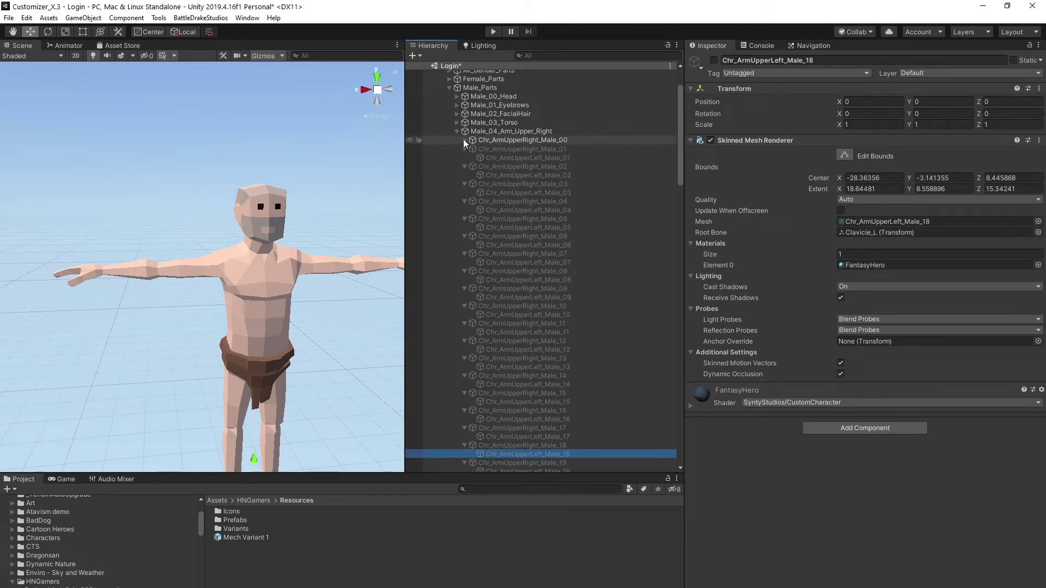
pyautogui.click(463, 149)
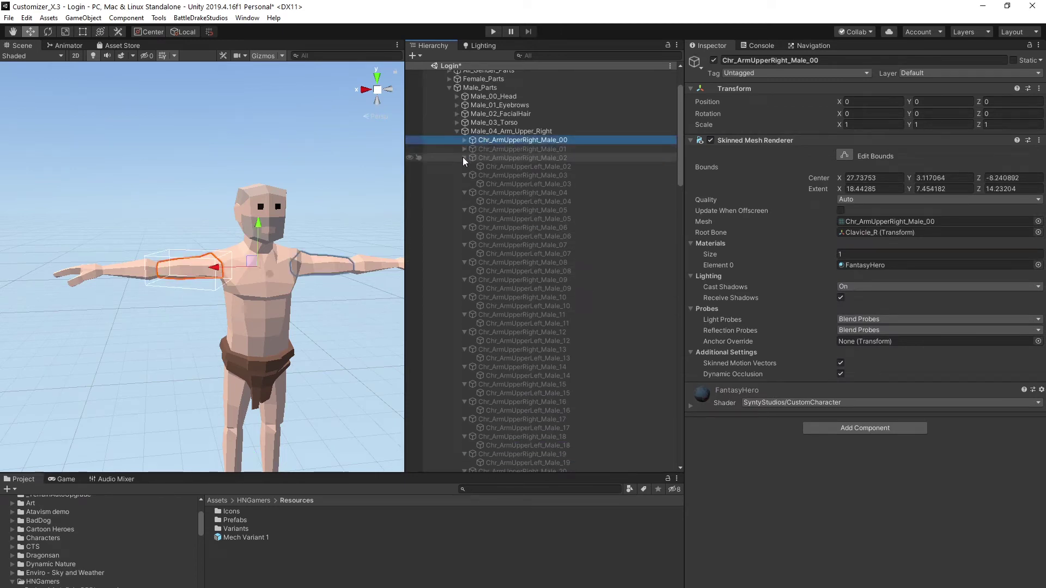
pyautogui.click(463, 157)
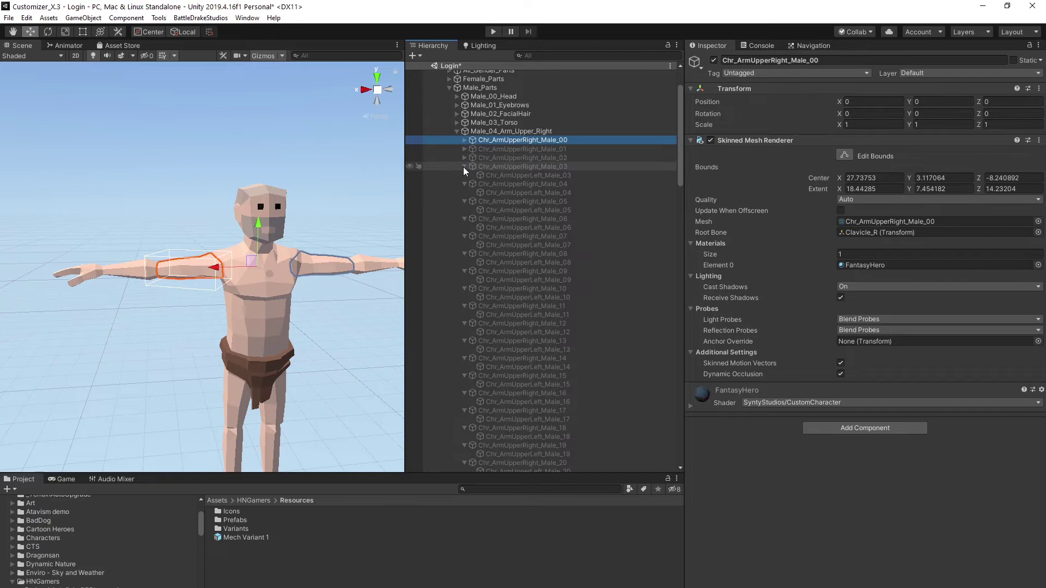
pyautogui.keyDown('alt'); pyautogui.click(456, 132); pyautogui.keyUp('alt')
pyautogui.keyDown('alt'); pyautogui.click(456, 132); pyautogui.keyUp('alt')
pyautogui.click(457, 132)
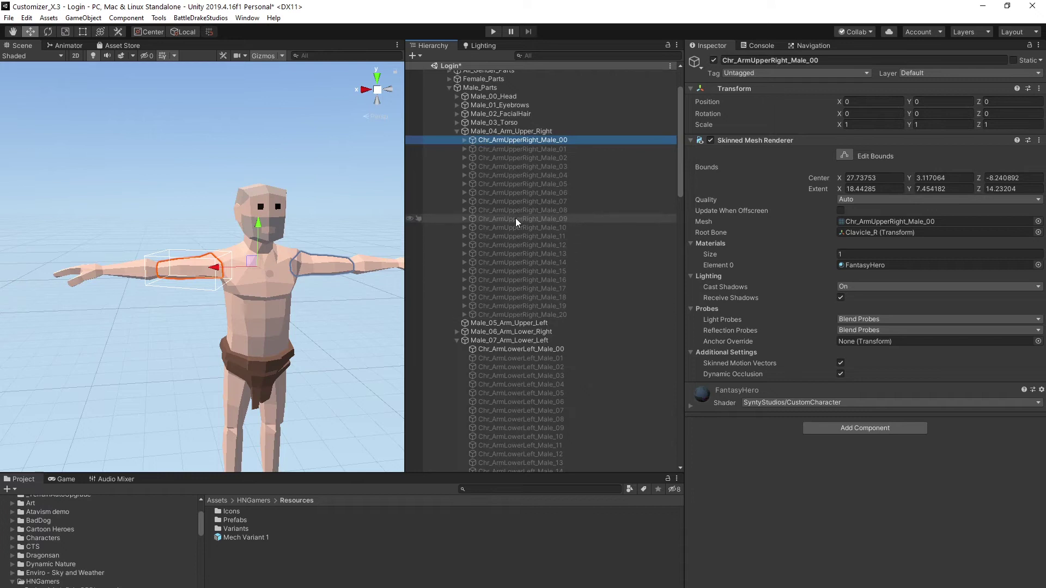
pyautogui.click(501, 323)
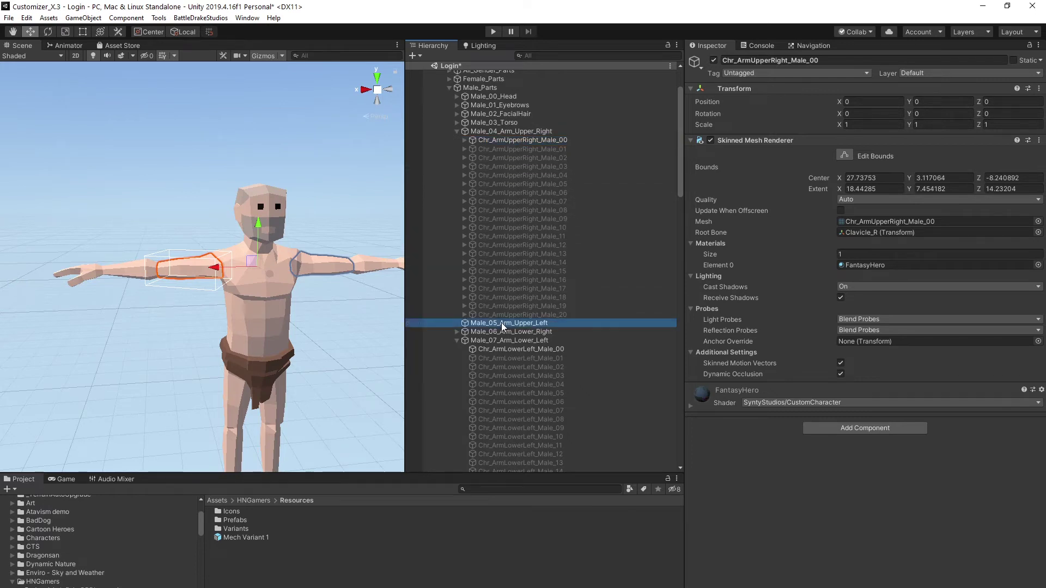
pyautogui.press('Delete')
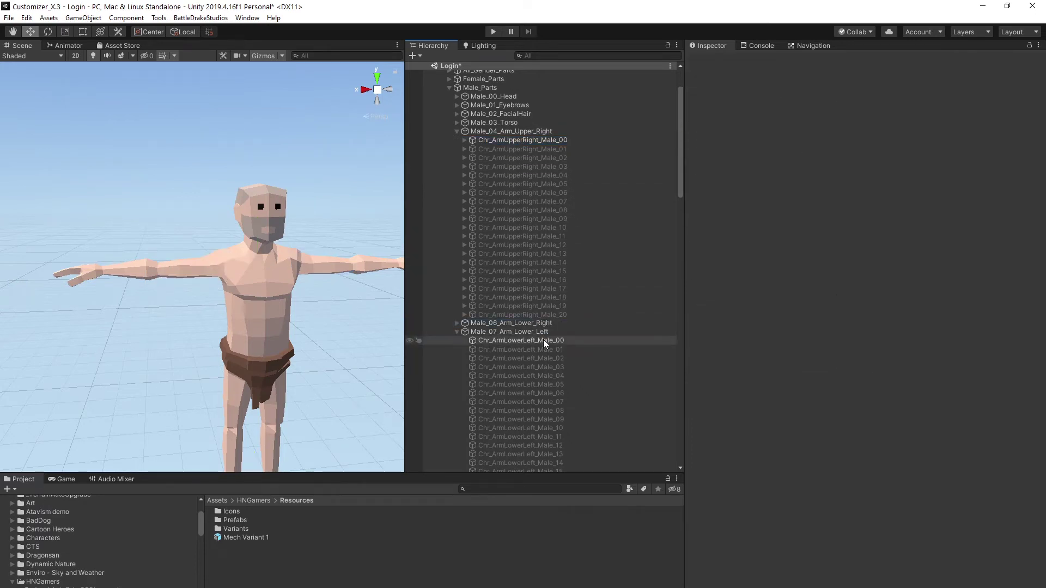
pyautogui.click(548, 254)
pyautogui.scroll(2, 561, 276)
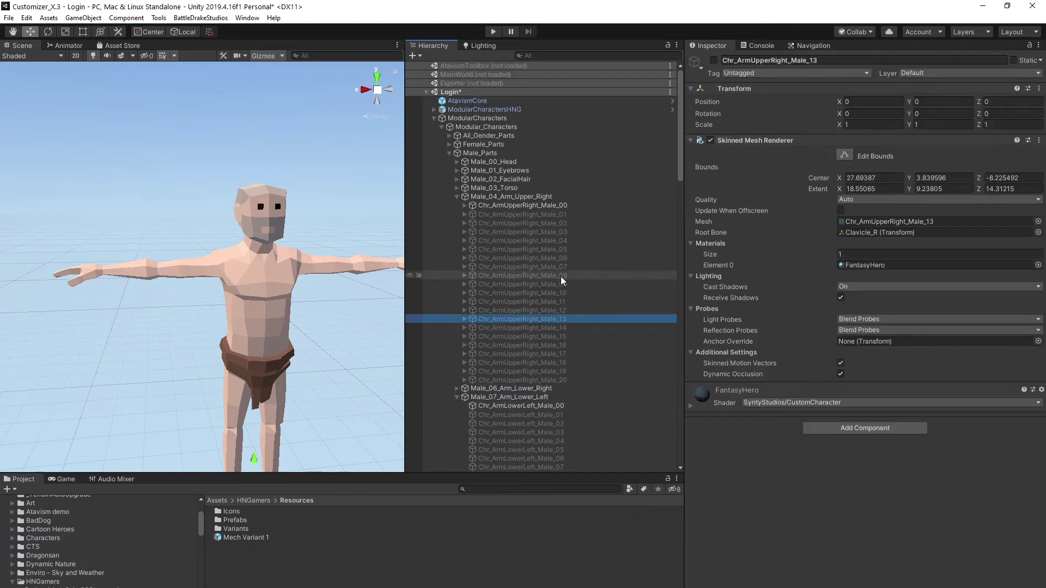
pyautogui.scroll(-3, 569, 233)
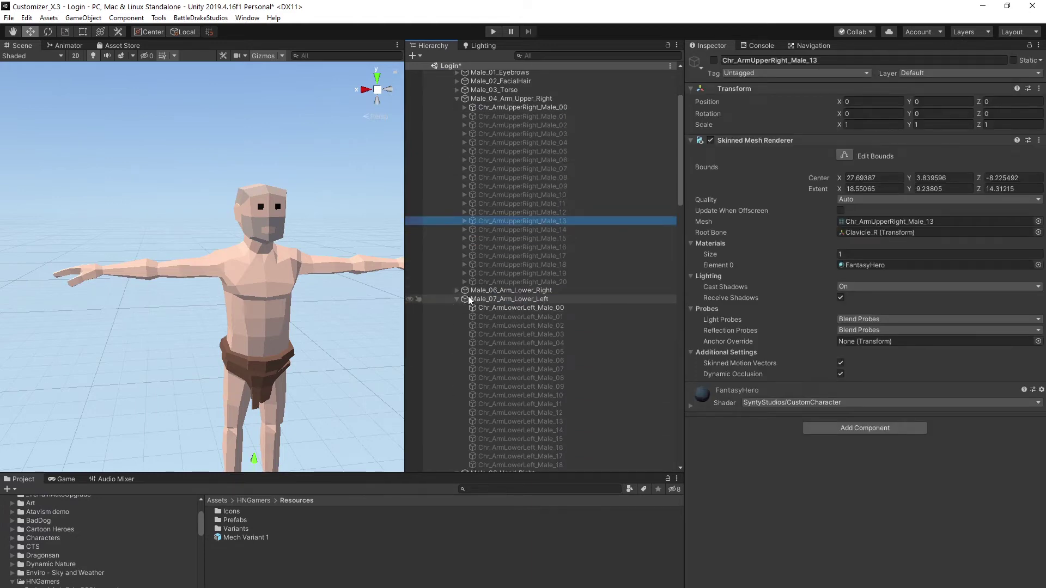
pyautogui.click(522, 292)
pyautogui.scroll(-1, 540, 297)
pyautogui.scroll(-3, 541, 297)
pyautogui.scroll(-2, 517, 287)
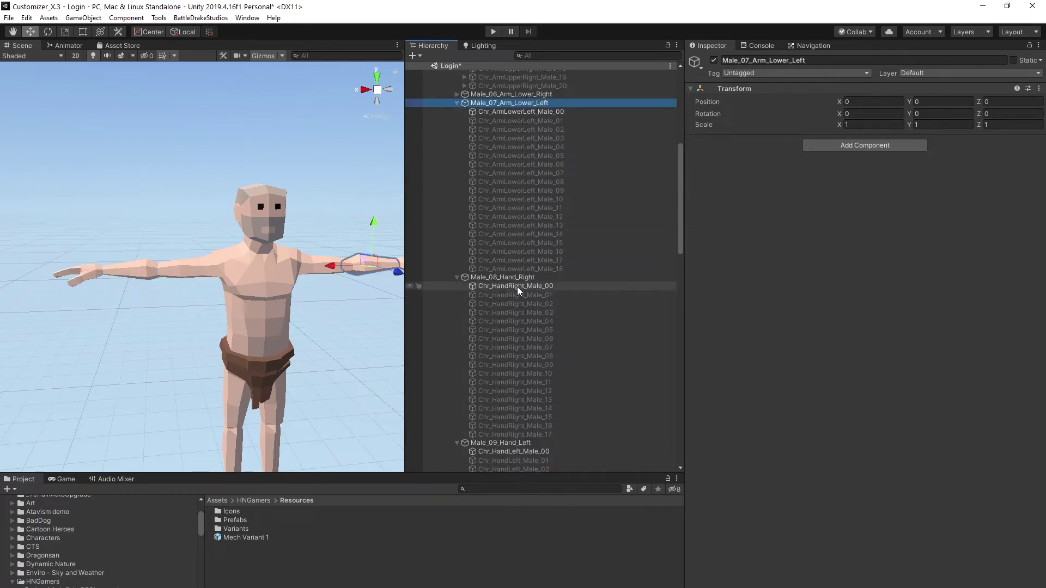
pyautogui.click(520, 278)
pyautogui.scroll(-5, 520, 284)
pyautogui.click(517, 280)
pyautogui.scroll(-4, 514, 301)
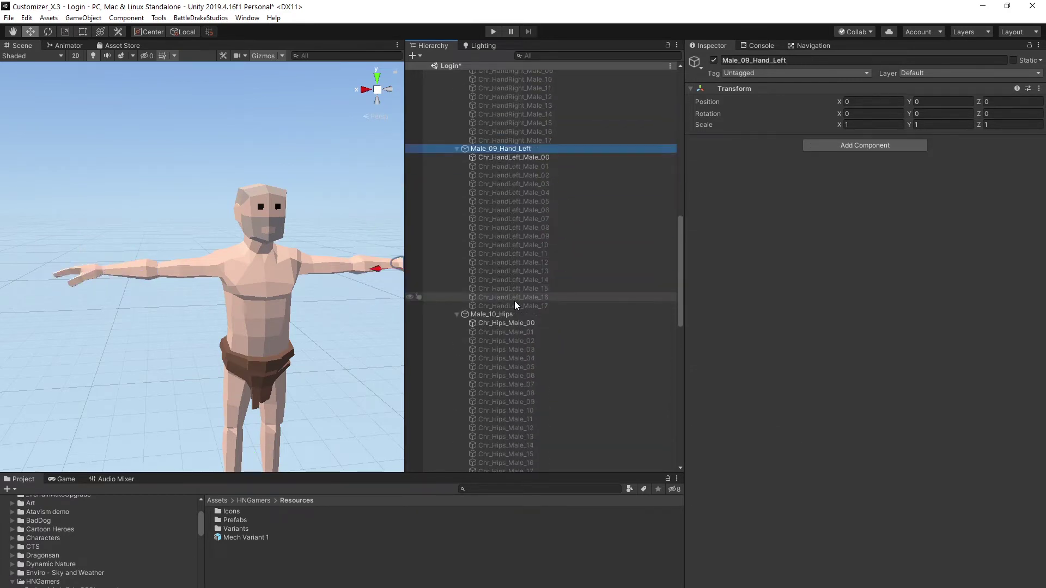
pyautogui.click(499, 313)
pyautogui.scroll(-2, 499, 314)
pyautogui.scroll(-5, 518, 307)
pyautogui.scroll(-4, 529, 301)
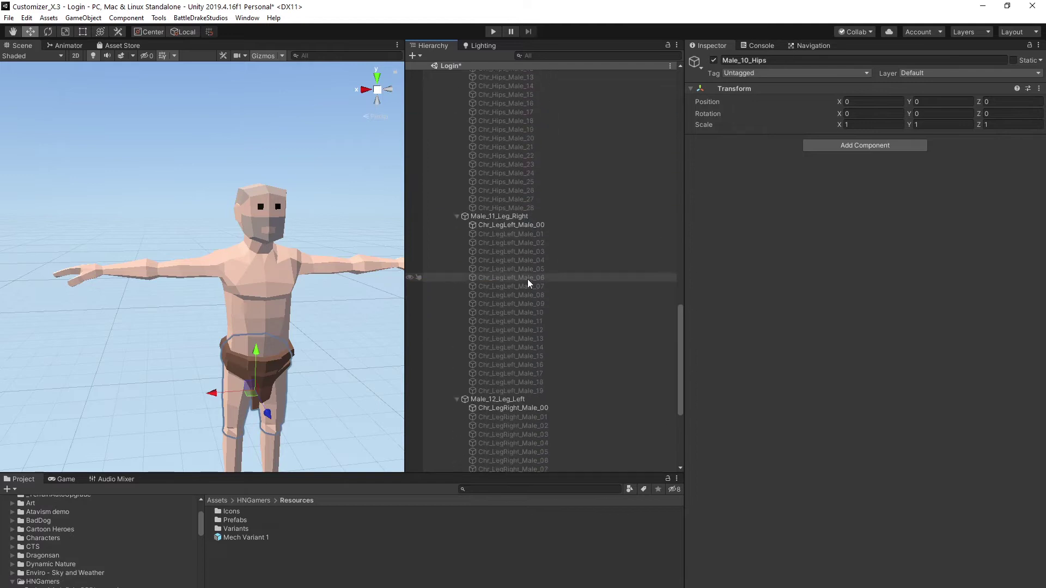
pyautogui.click(522, 225)
pyautogui.scroll(-3, 528, 231)
pyautogui.scroll(-2, 531, 236)
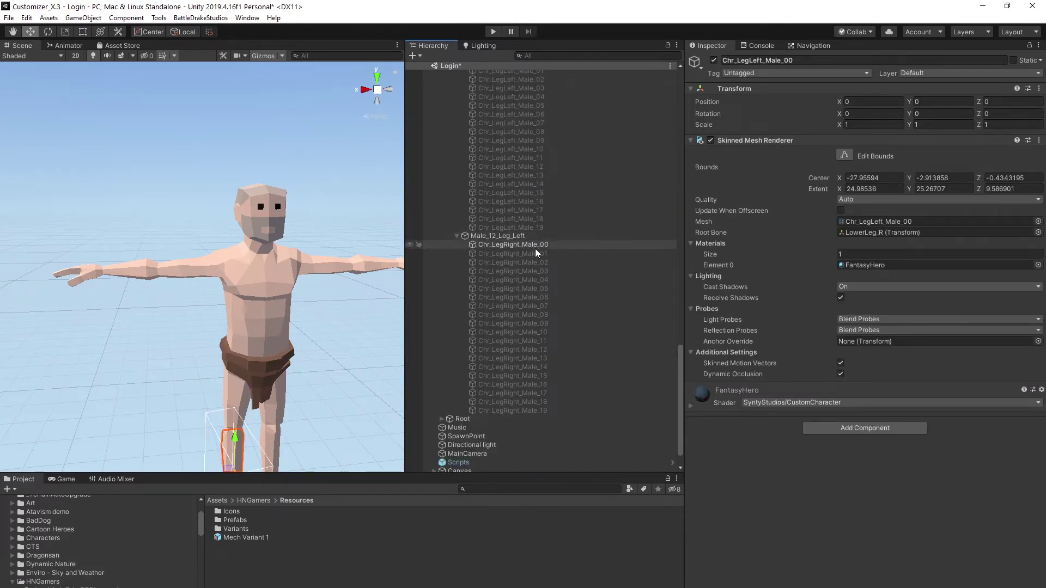
pyautogui.click(524, 245)
pyautogui.scroll(5, 528, 239)
pyautogui.scroll(2, 539, 245)
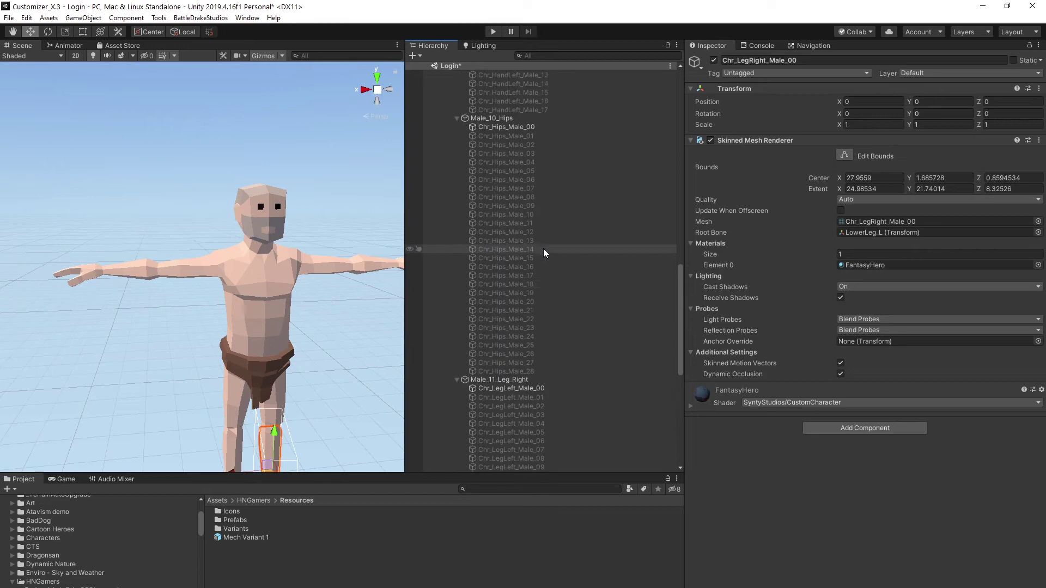
pyautogui.scroll(3, 544, 249)
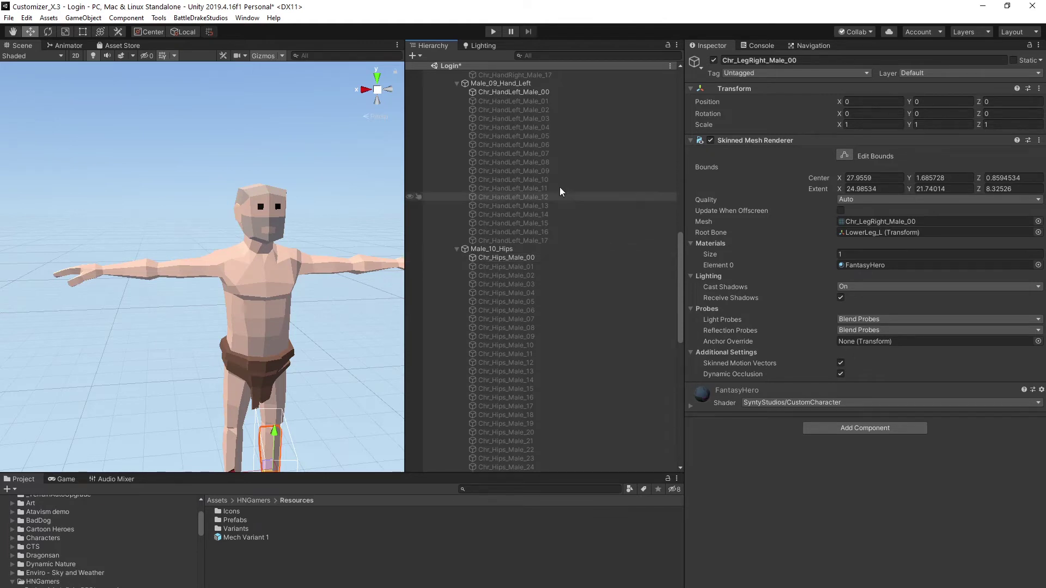
pyautogui.scroll(5, 558, 187)
pyautogui.scroll(5, 558, 191)
pyautogui.scroll(5, 559, 200)
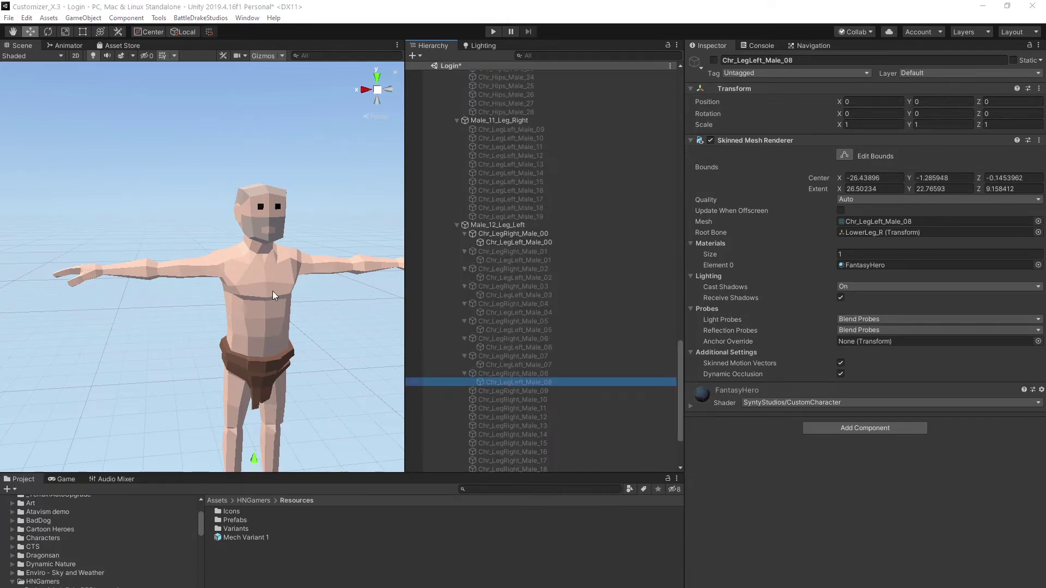
pyautogui.moveTo(512, 130)
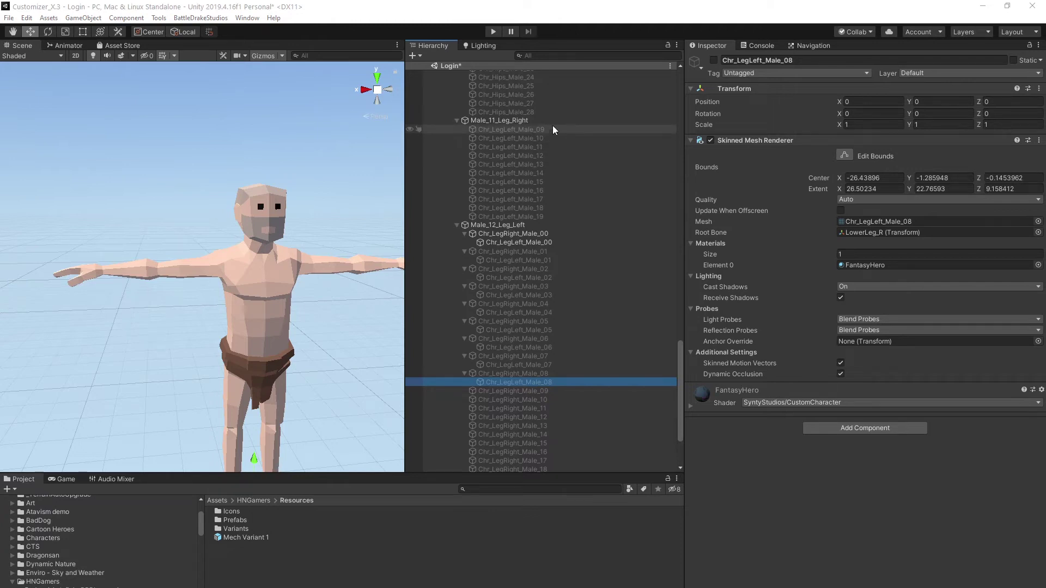
pyautogui.click(523, 131)
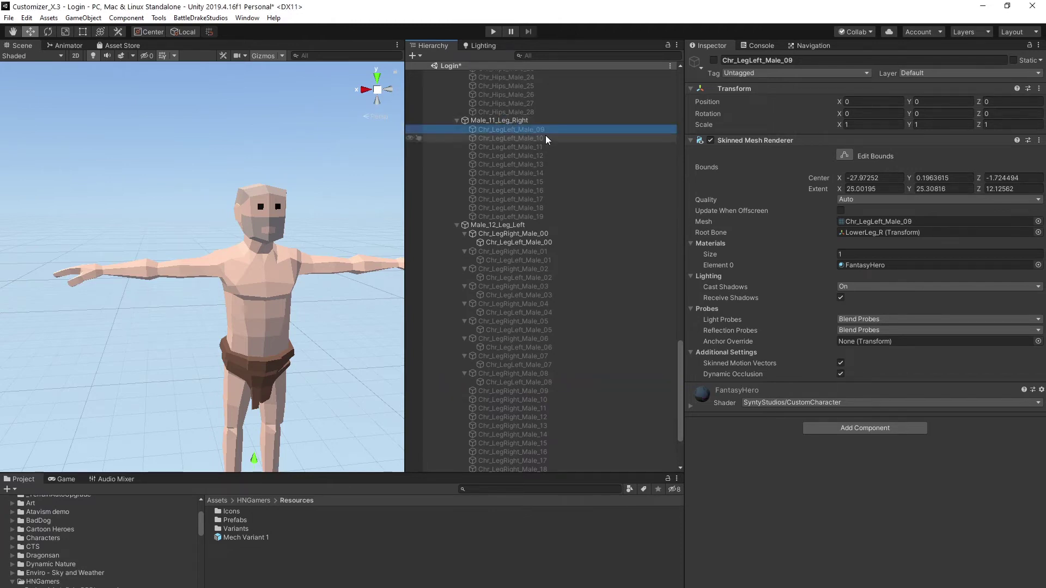
pyautogui.click(501, 130)
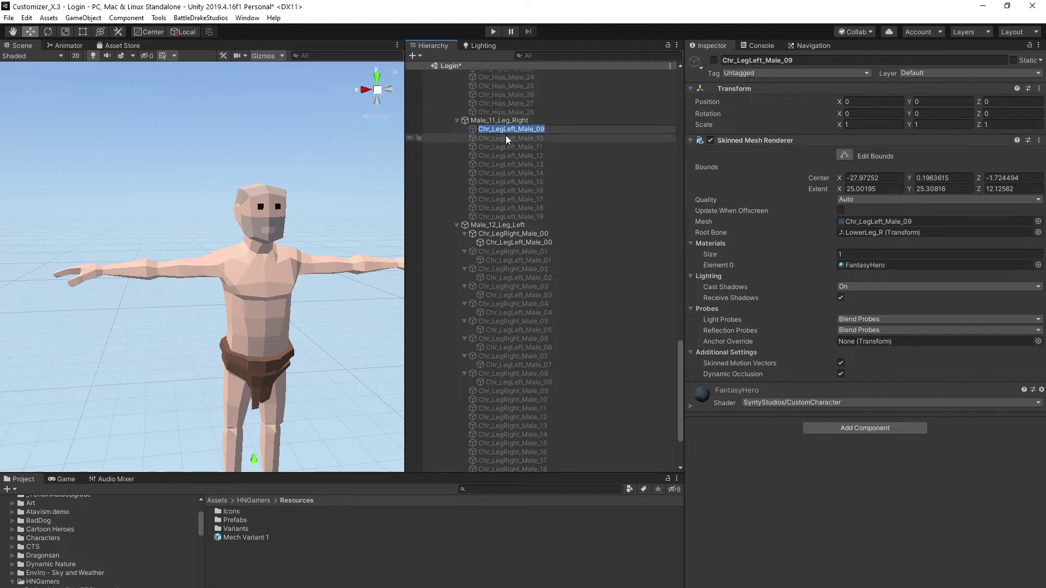
pyautogui.moveTo(507, 139); pyautogui.dragTo(520, 130)
pyautogui.click(518, 131)
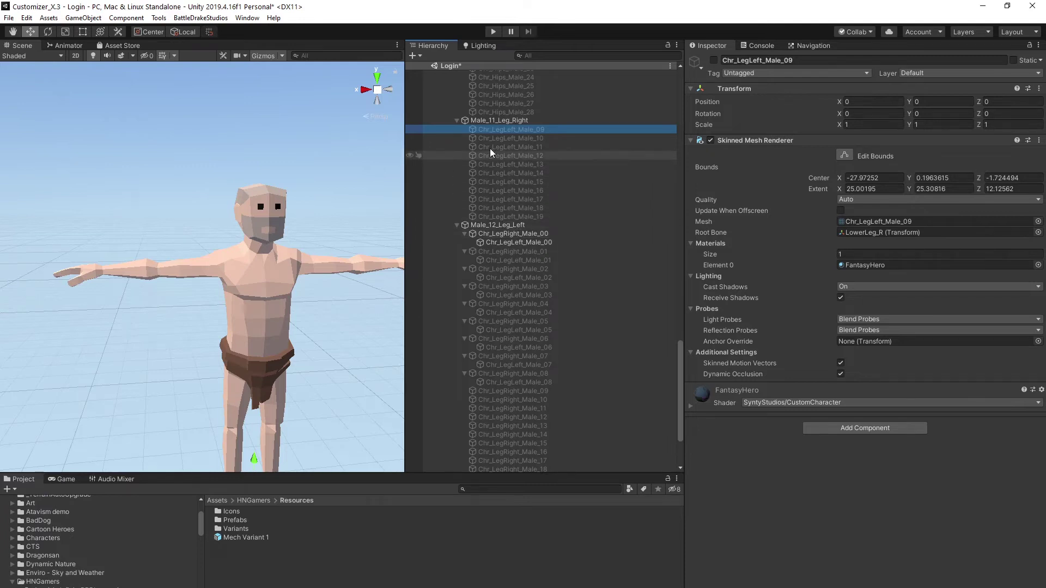
pyautogui.scroll(5, 536, 189)
pyautogui.scroll(10, 537, 189)
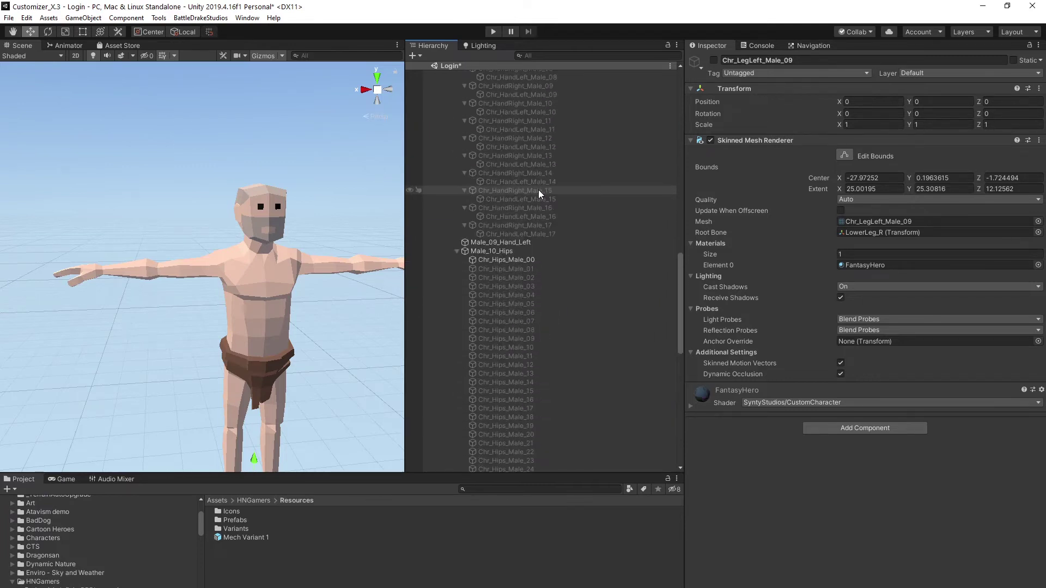
pyautogui.scroll(2, 540, 189)
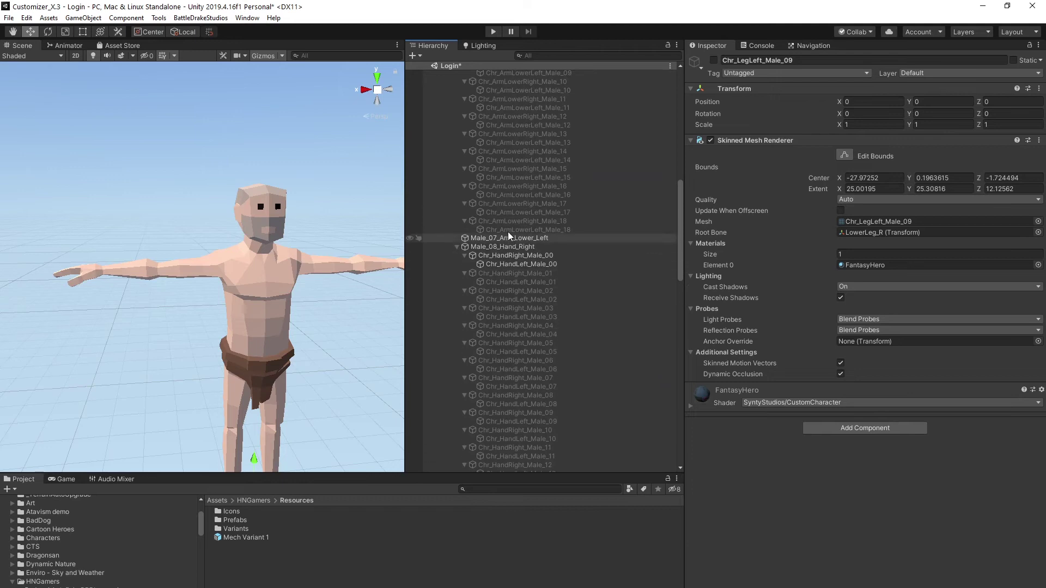
pyautogui.scroll(-12, 523, 250)
pyautogui.scroll(-2, 522, 245)
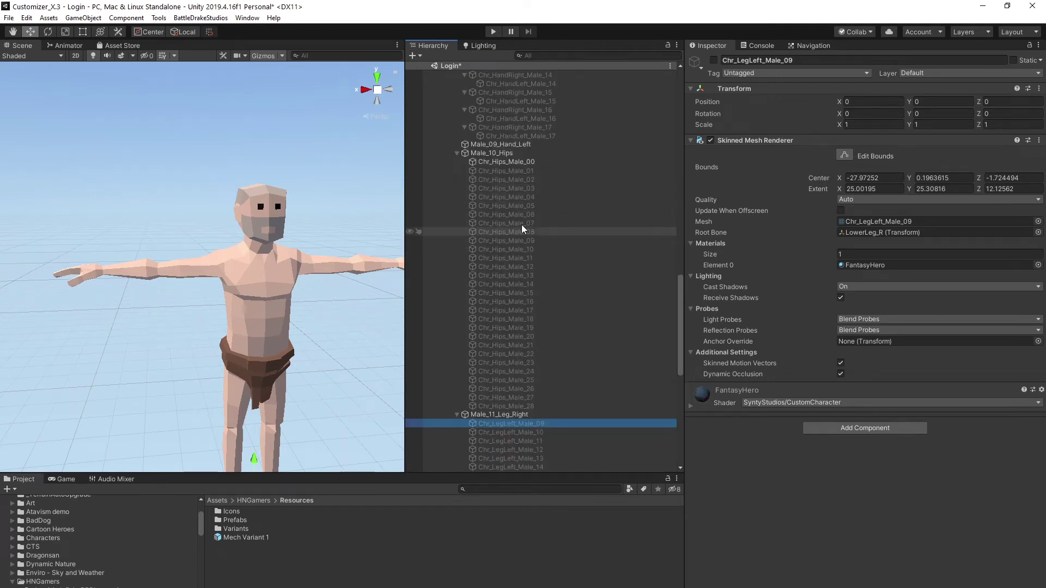
pyautogui.scroll(-4, 517, 229)
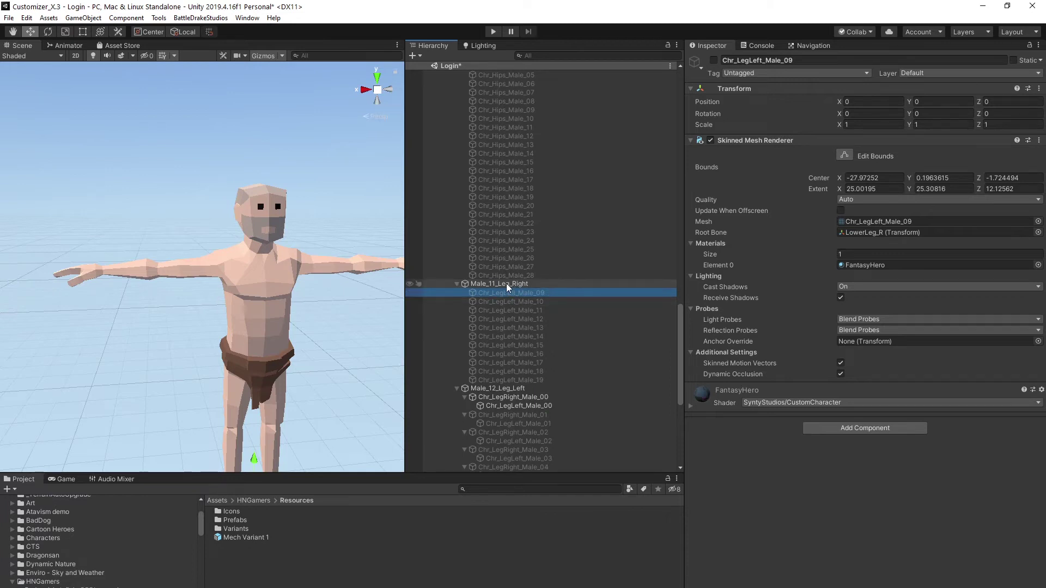
pyautogui.scroll(-3, 534, 376)
pyautogui.scroll(-3, 529, 352)
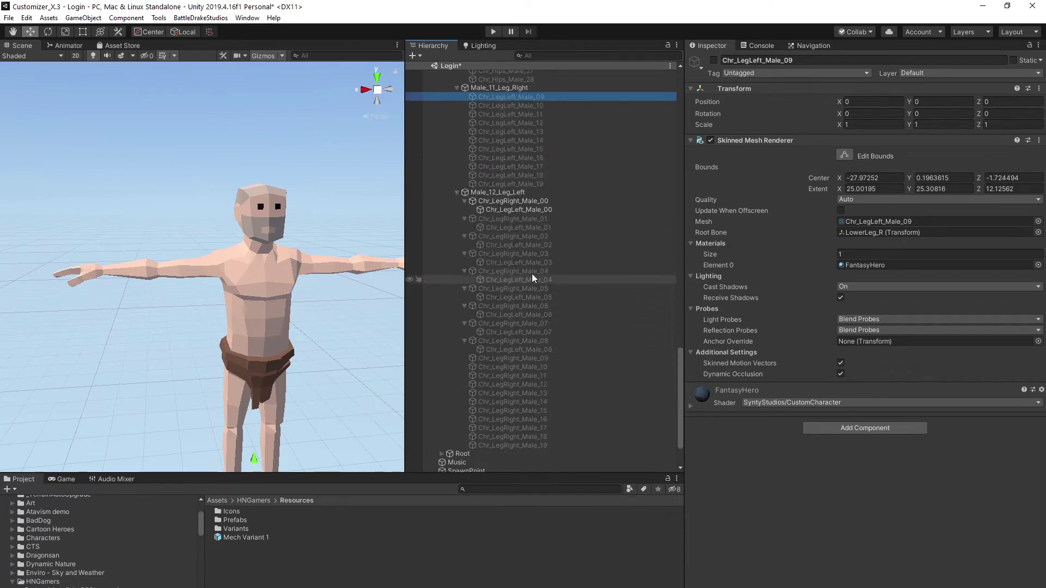
pyautogui.scroll(2, 500, 94)
pyautogui.scroll(2, 521, 127)
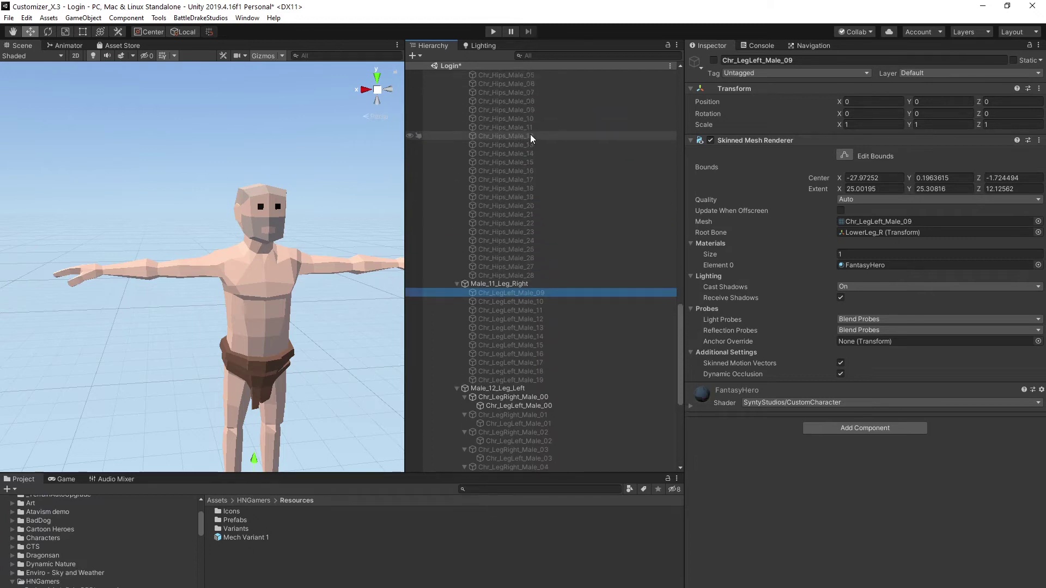
pyautogui.scroll(-4, 532, 140)
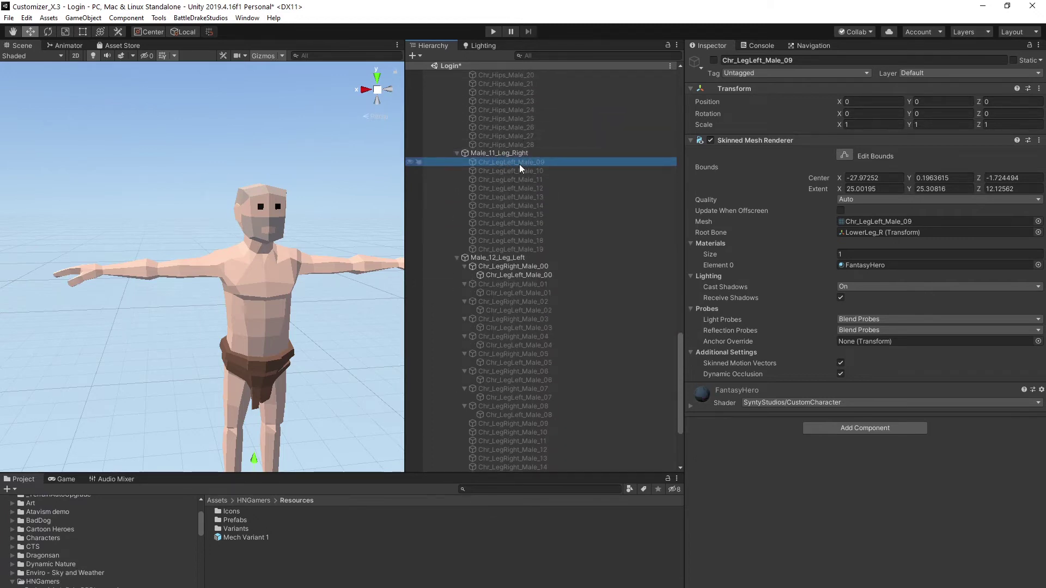
pyautogui.scroll(-4, 531, 204)
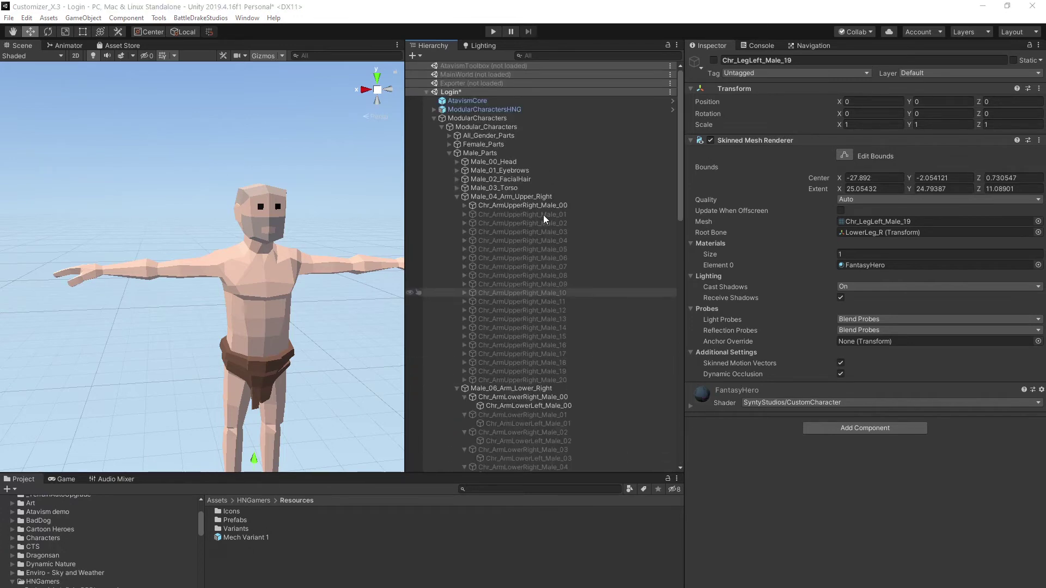
# Expand Male_12_Leg_Left and select ModularCharacters to inspect its components.
pyautogui.click(487, 204)
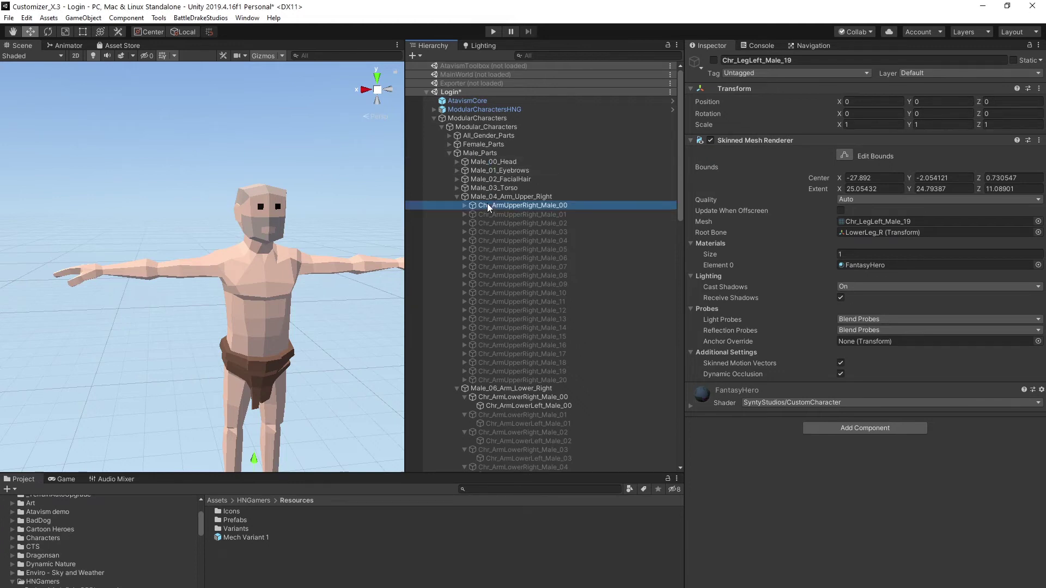
pyautogui.scroll(-5, 499, 223)
pyautogui.scroll(-5, 515, 236)
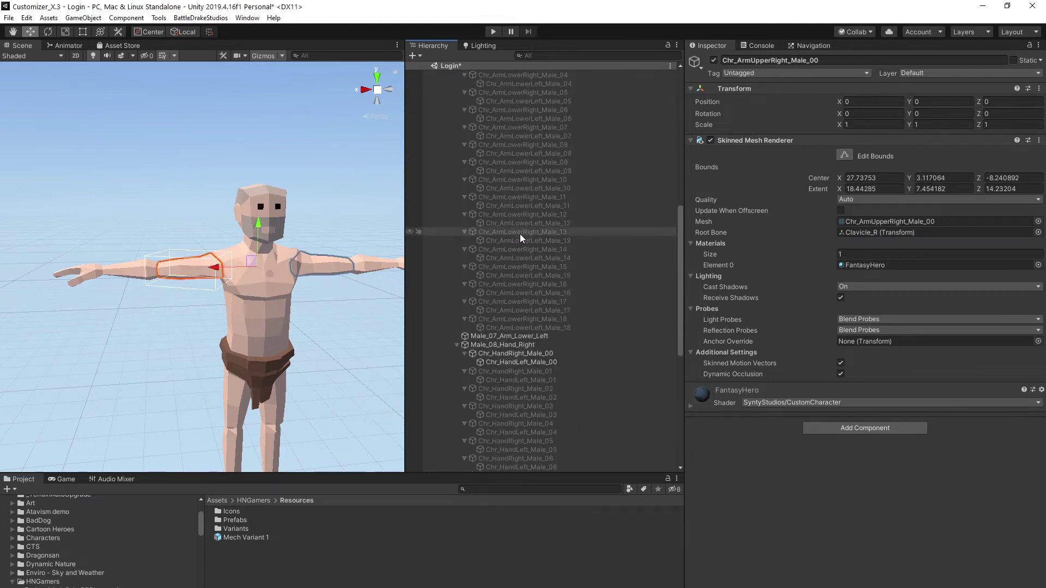
pyautogui.scroll(-5, 525, 237)
pyautogui.scroll(-5, 529, 240)
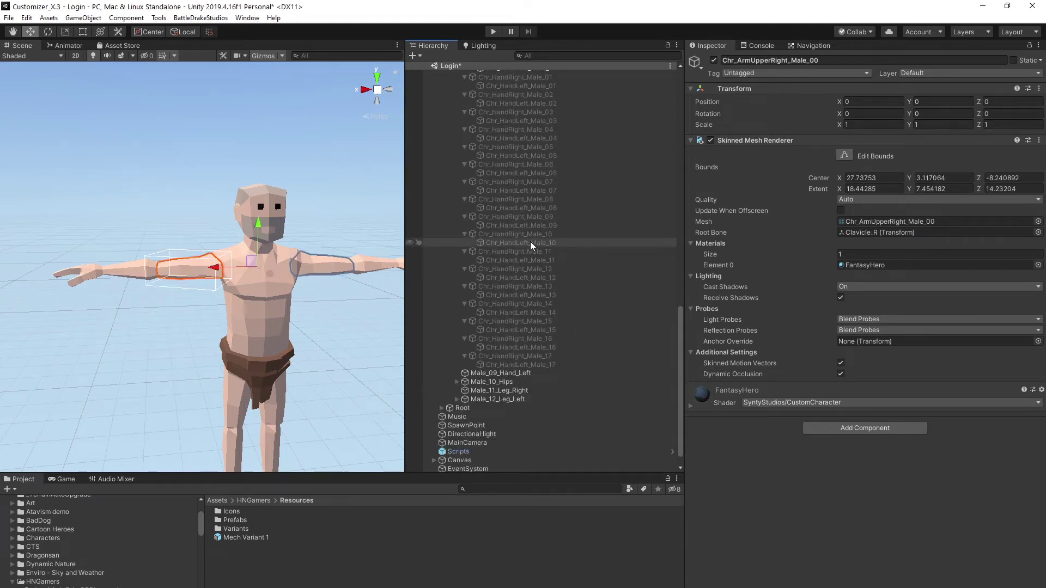
pyautogui.click(458, 381)
pyautogui.scroll(-10, 544, 342)
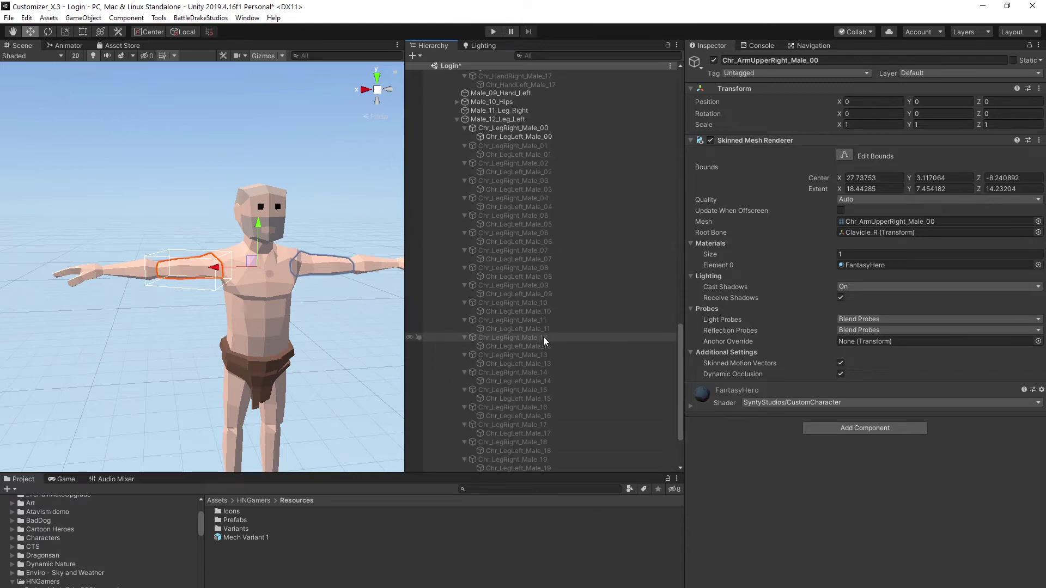
pyautogui.scroll(5, 531, 349)
pyautogui.scroll(5, 530, 349)
pyautogui.scroll(5, 532, 339)
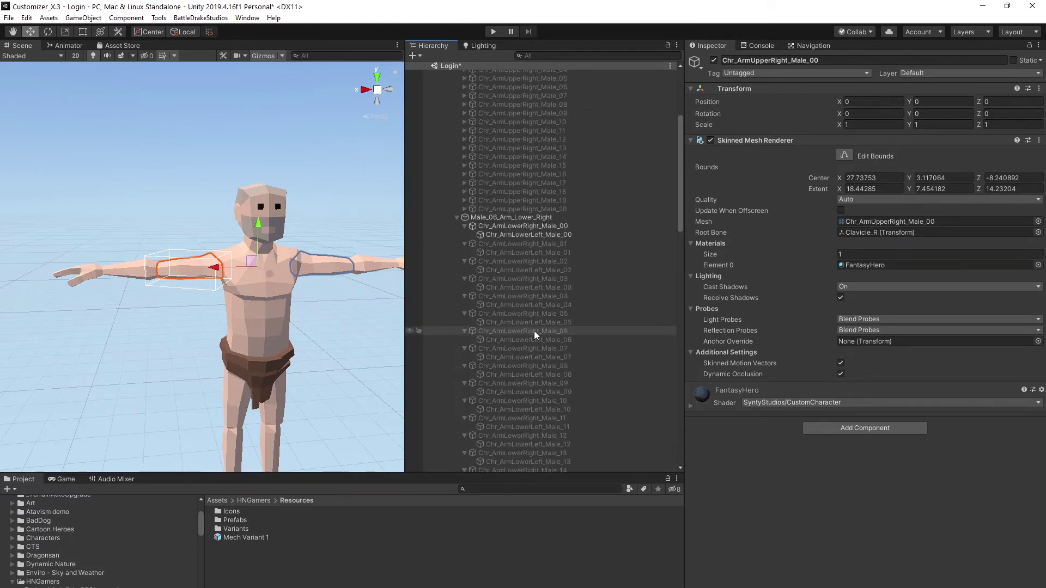
pyautogui.scroll(5, 533, 331)
pyautogui.click(494, 119)
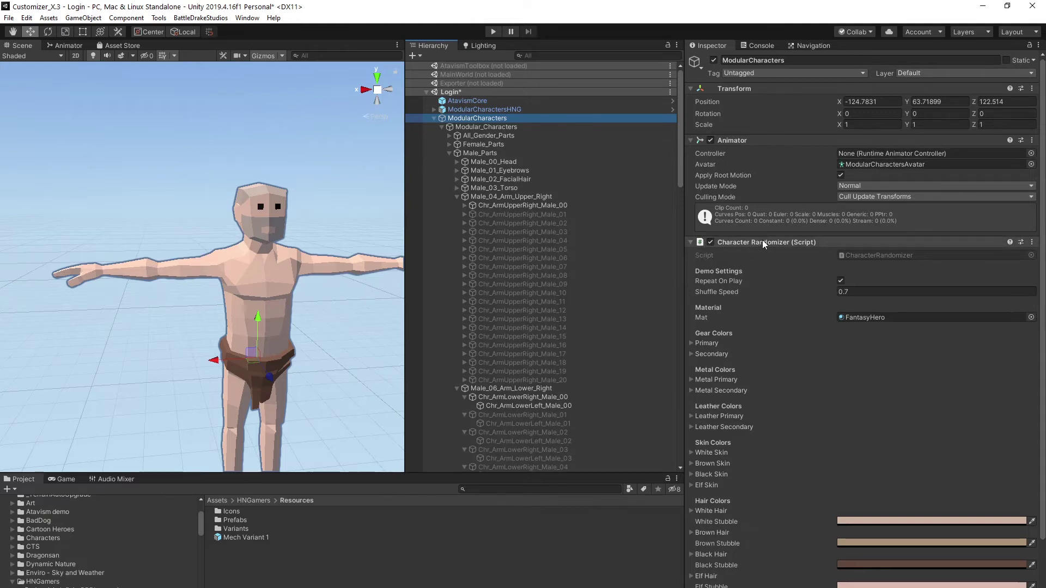
# Remove the Character Randomizer component and start adding a new component.
pyautogui.click(1031, 243)
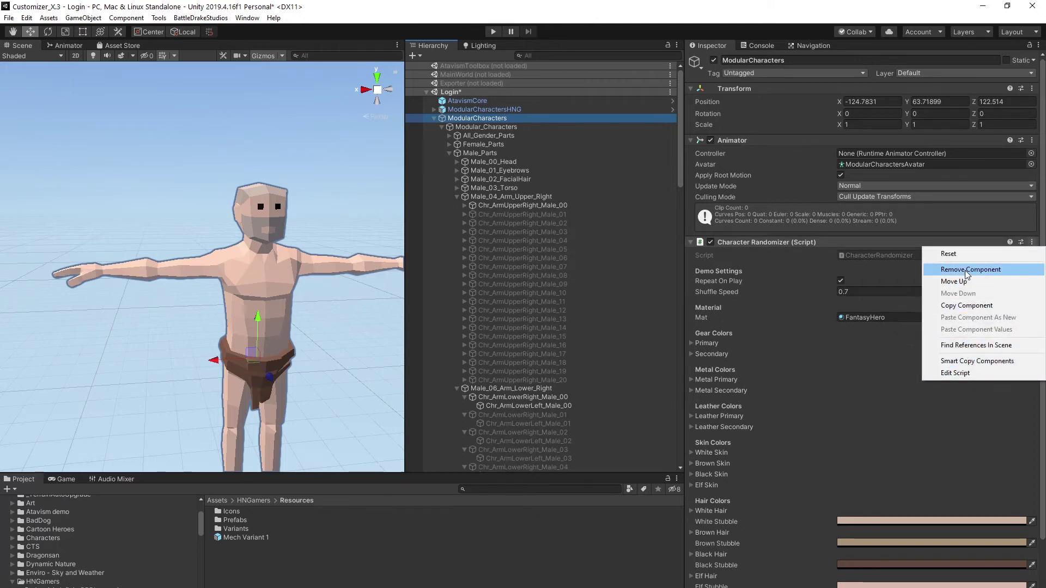
pyautogui.click(965, 270)
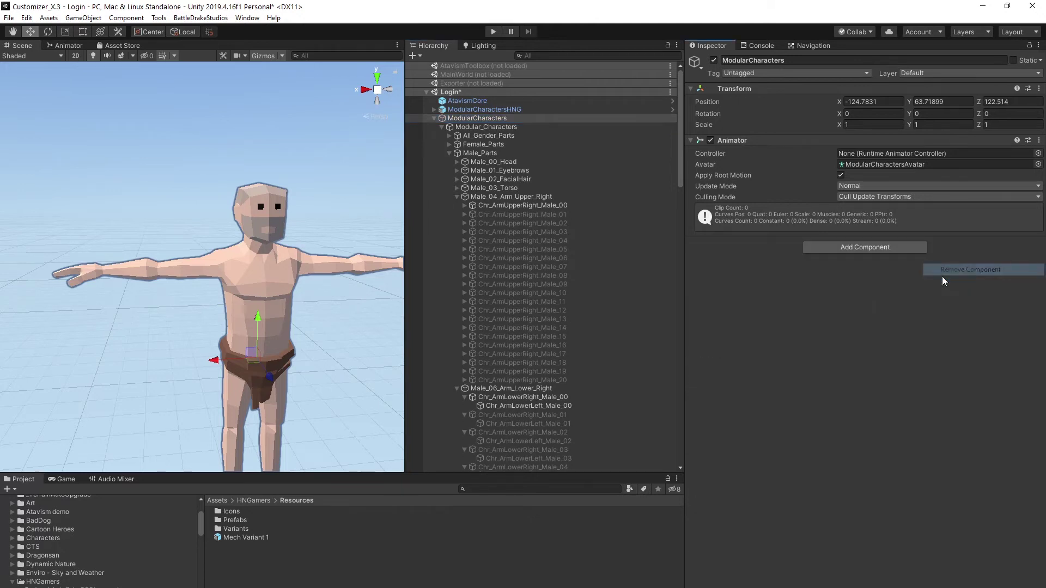
pyautogui.click(846, 248)
pyautogui.write('Modular')
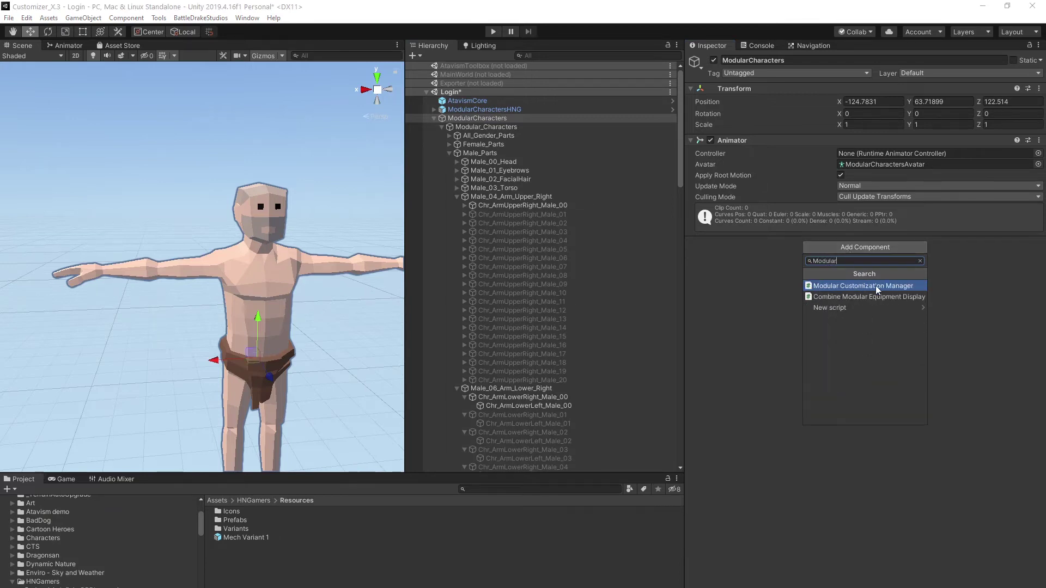
# Add the Modular Customization Manager component to ModularCharacters.
pyautogui.click(875, 285)
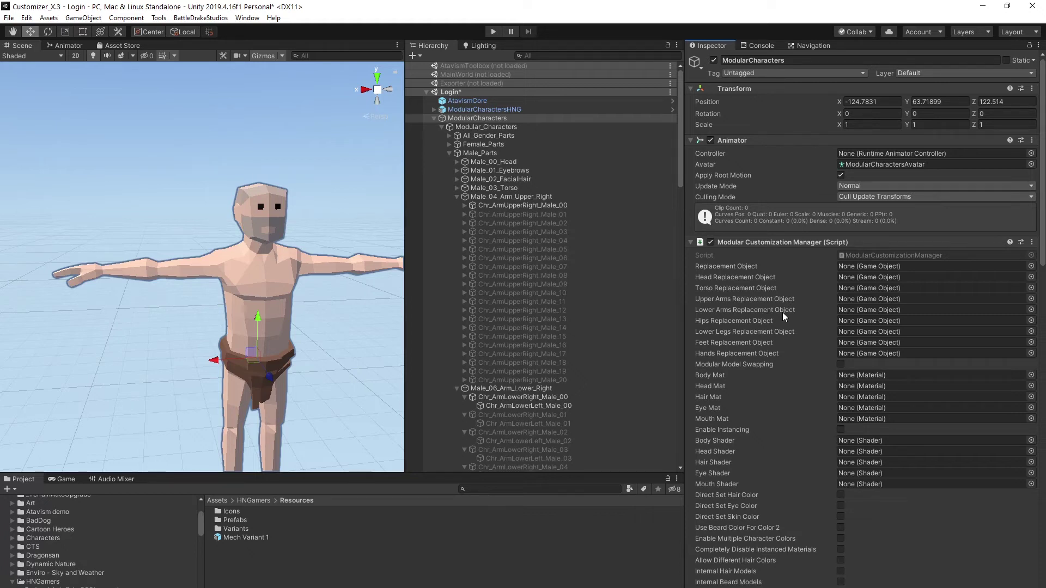
pyautogui.scroll(-5, 867, 242)
pyautogui.scroll(3, 883, 243)
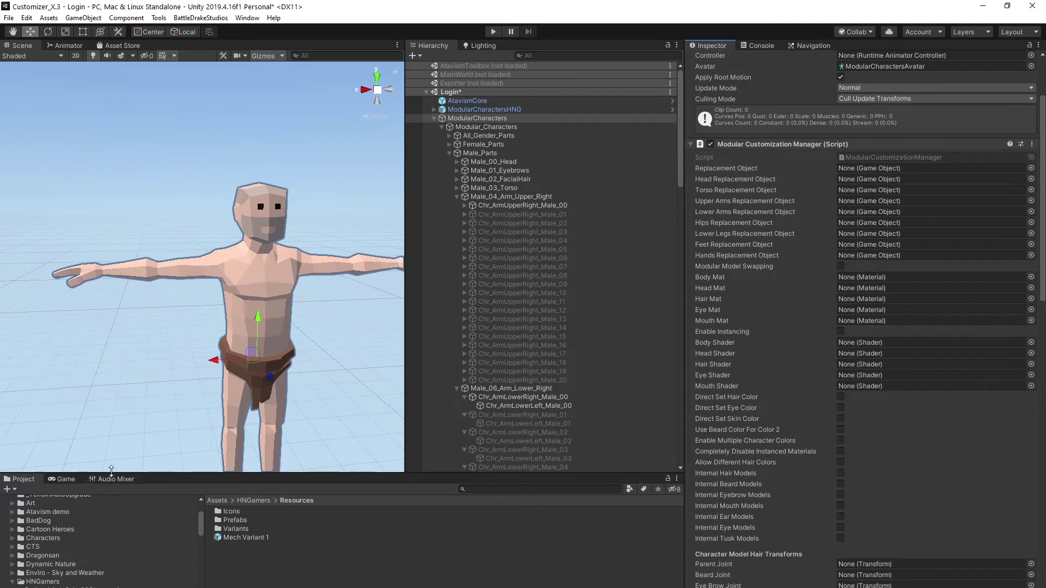
# Assign FantasyHero as Body Mat and POLYGON_CustomCharacters as Body Shader.
pyautogui.moveTo(111, 472); pyautogui.dragTo(130, 362)
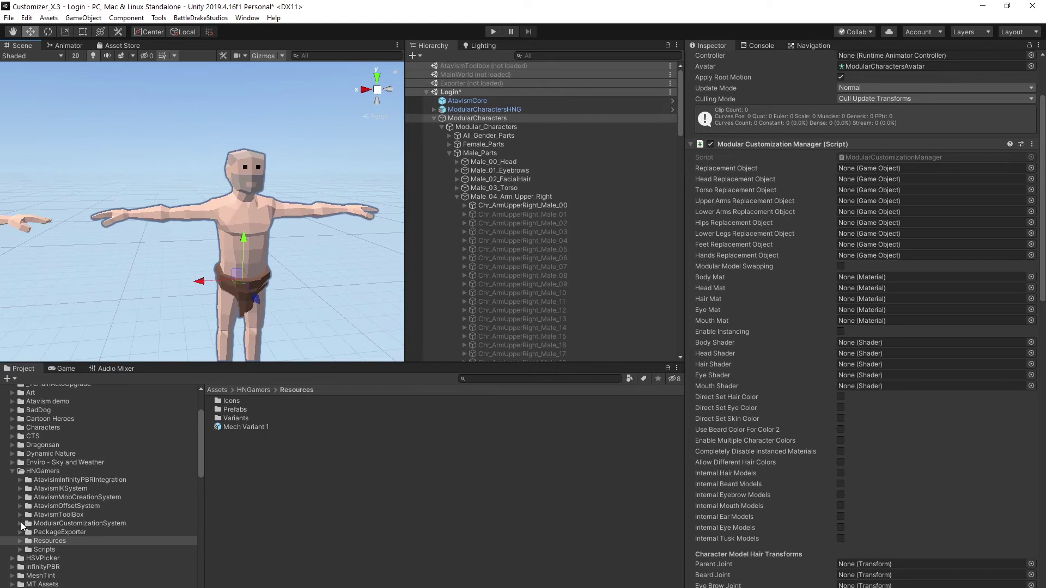
pyautogui.click(19, 523)
pyautogui.click(56, 539)
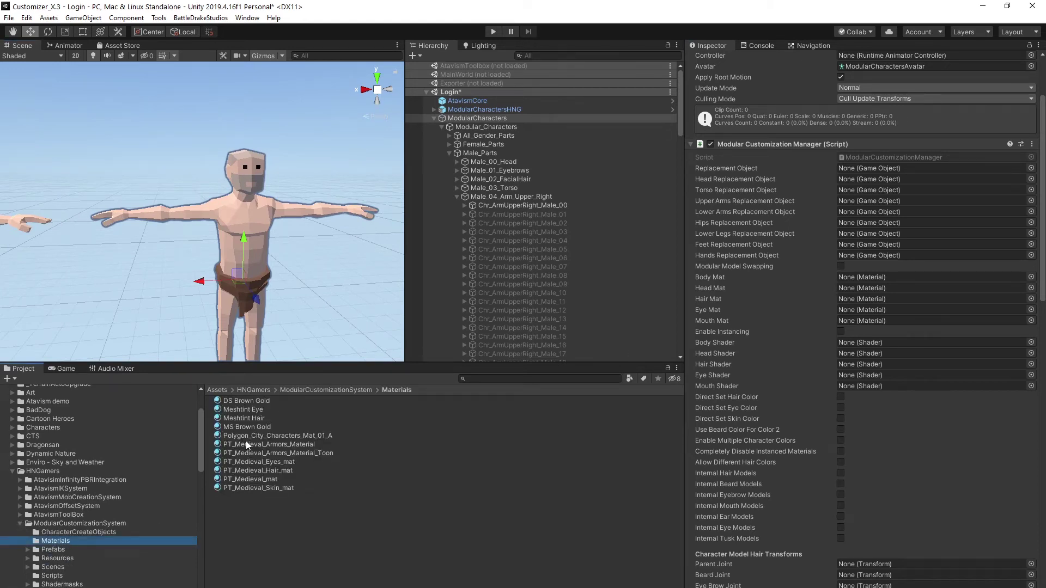
pyautogui.scroll(-3, 113, 505)
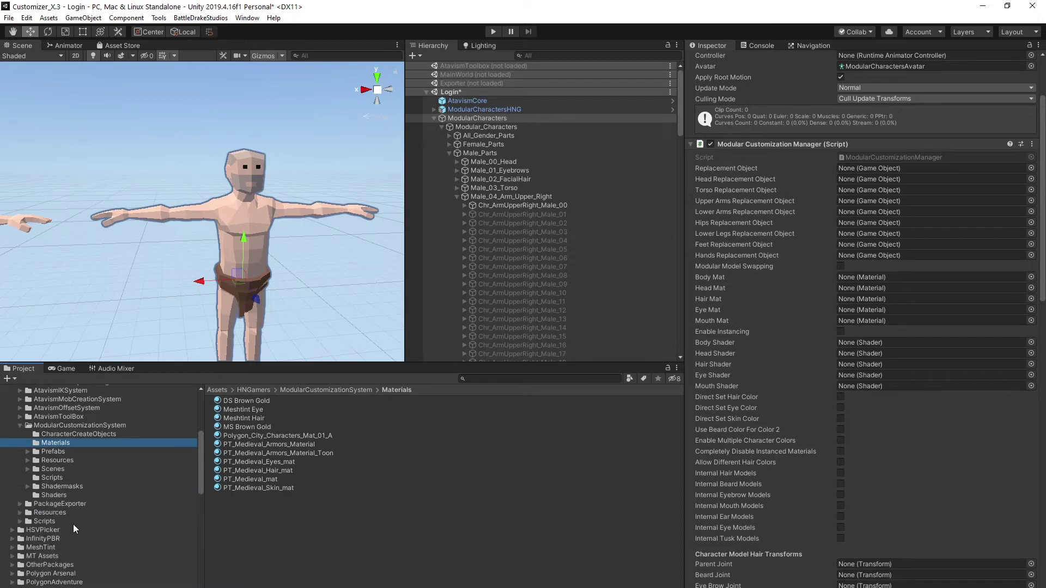
pyautogui.scroll(-2, 72, 528)
pyautogui.scroll(-2, 72, 528)
pyautogui.scroll(-3, 161, 526)
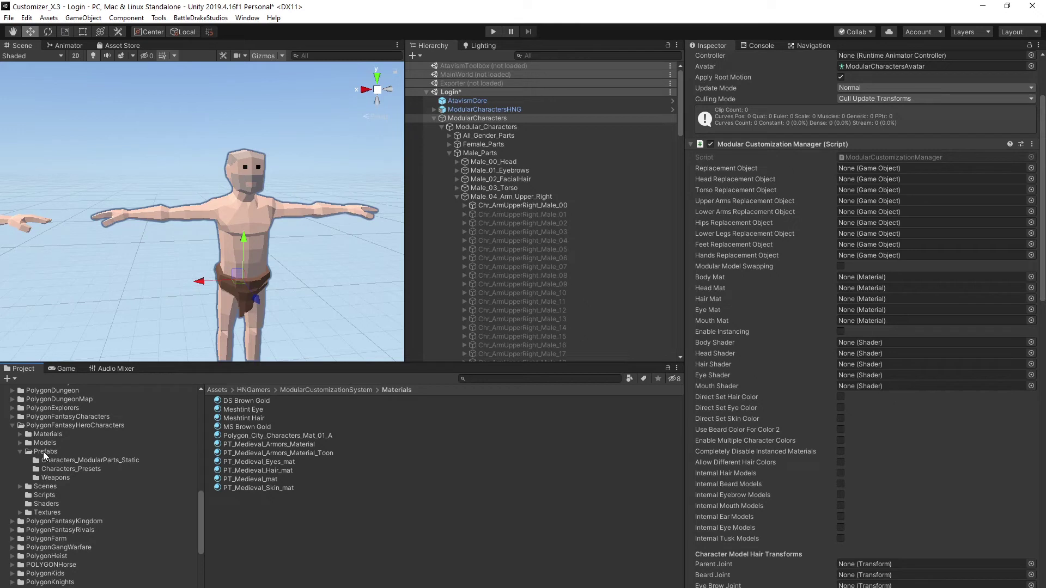
pyautogui.click(42, 435)
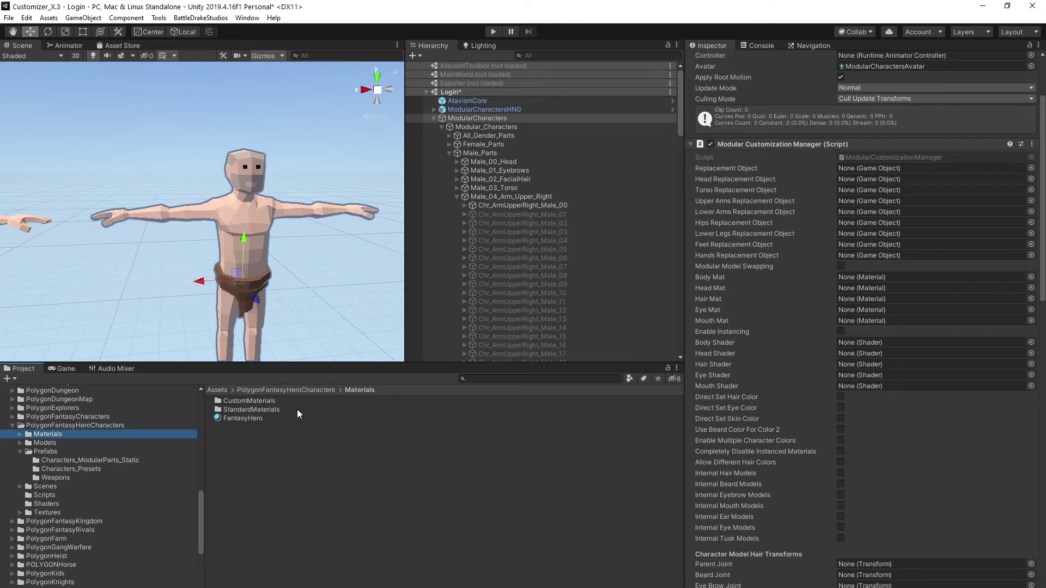
pyautogui.moveTo(239, 418)
pyautogui.mouseDown()
pyautogui.moveTo(873, 289)
pyautogui.moveTo(851, 282)
pyautogui.mouseUp()
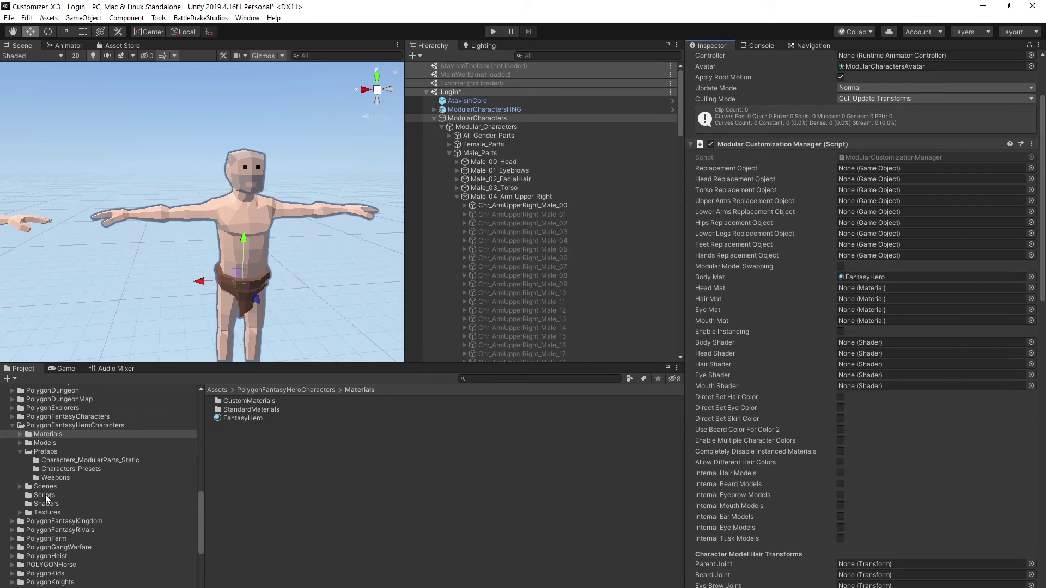
pyautogui.click(57, 503)
pyautogui.moveTo(262, 404); pyautogui.dragTo(868, 337)
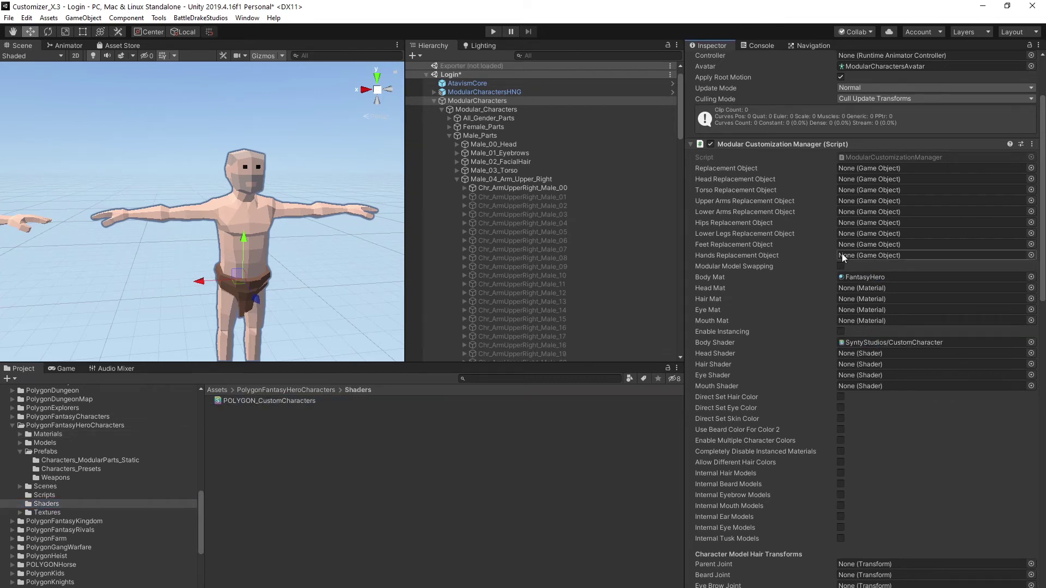
pyautogui.scroll(-5, 802, 281)
pyautogui.scroll(3, 867, 298)
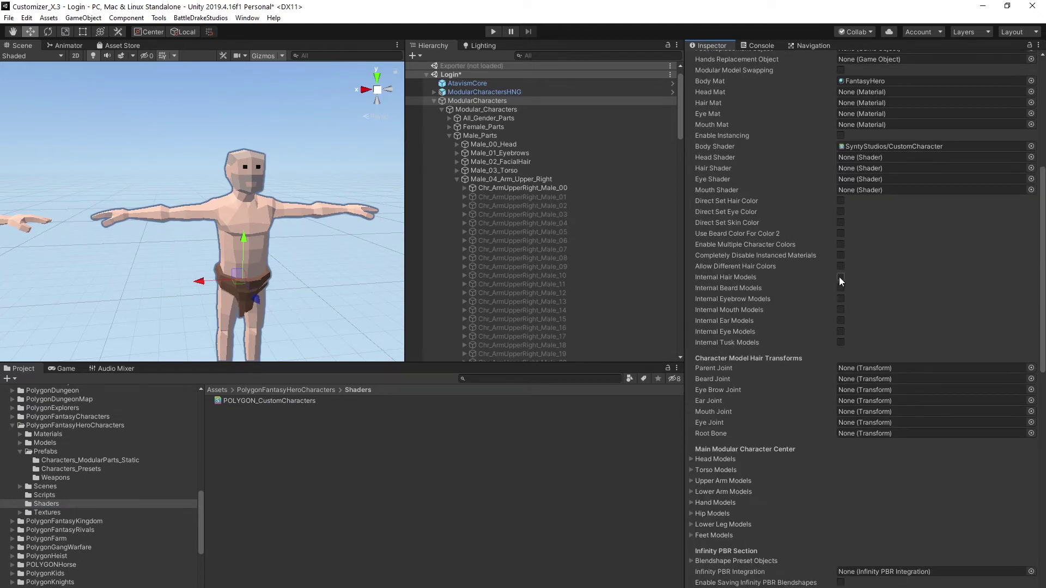
pyautogui.scroll(-3, 840, 277)
pyautogui.scroll(-3, 839, 279)
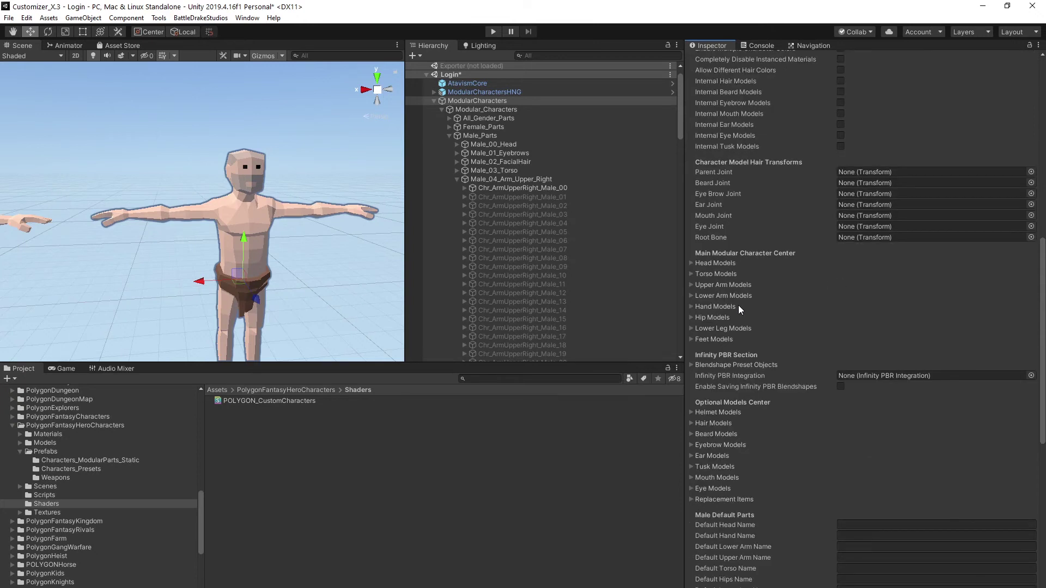
# Fill Head Models with the 23 variants Chr_Head_Male_00 through Chr_Head_Male_22.
pyautogui.click(692, 262)
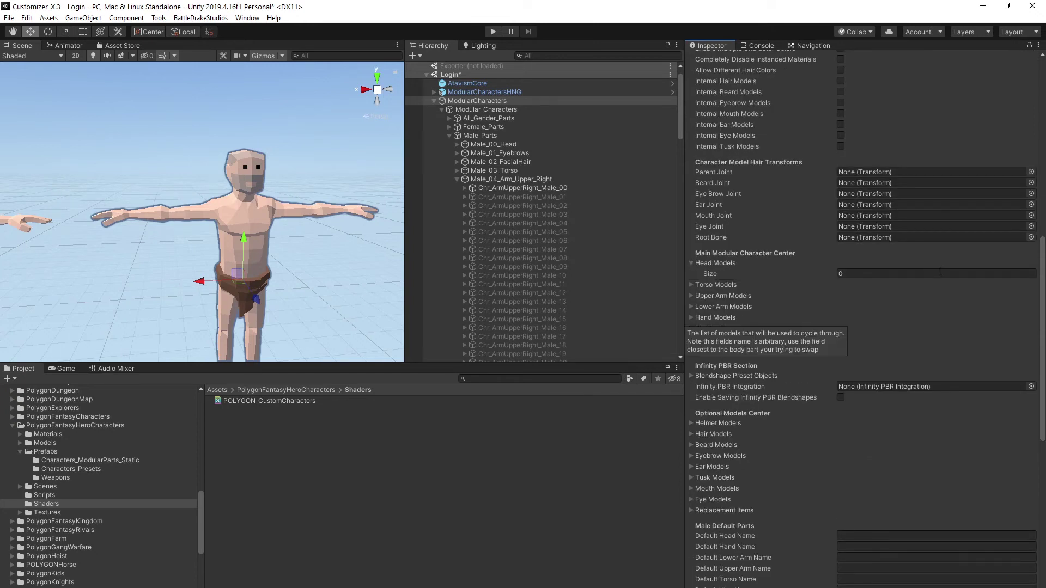
pyautogui.scroll(-3, 532, 180)
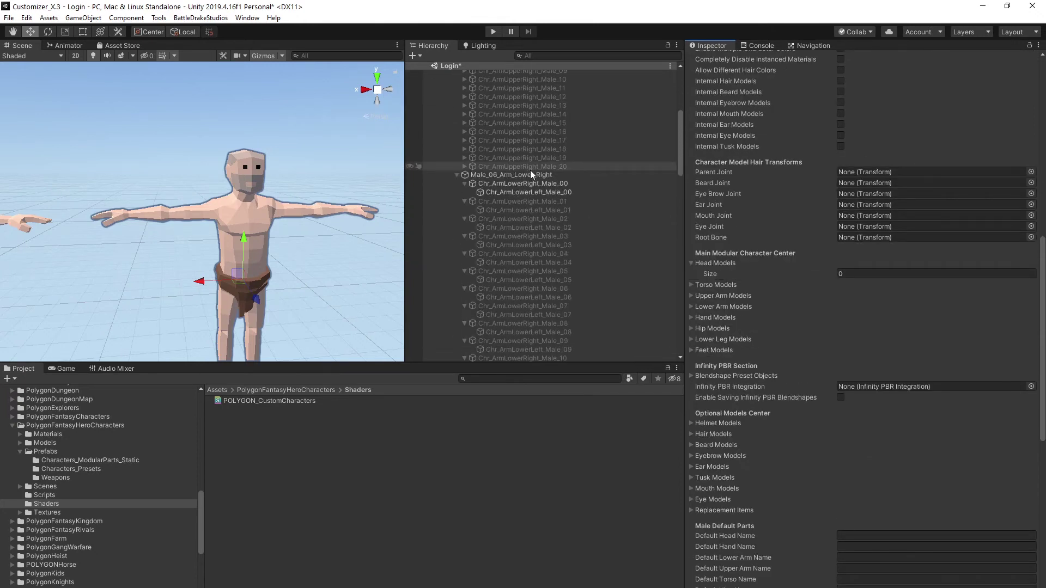
pyautogui.scroll(-3, 530, 170)
pyautogui.scroll(-3, 531, 167)
pyautogui.scroll(3, 530, 159)
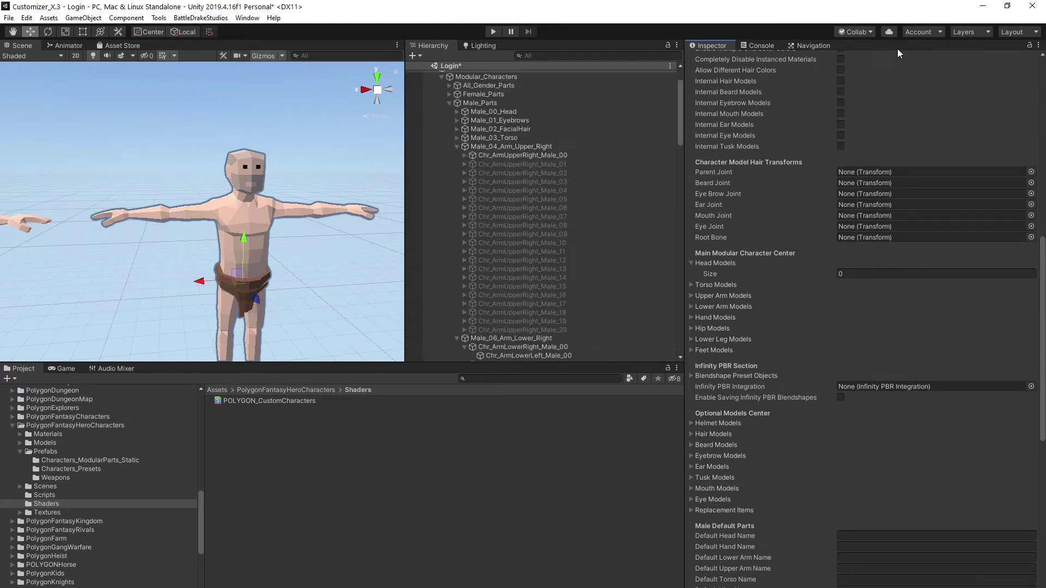
pyautogui.click(458, 112)
pyautogui.click(523, 130)
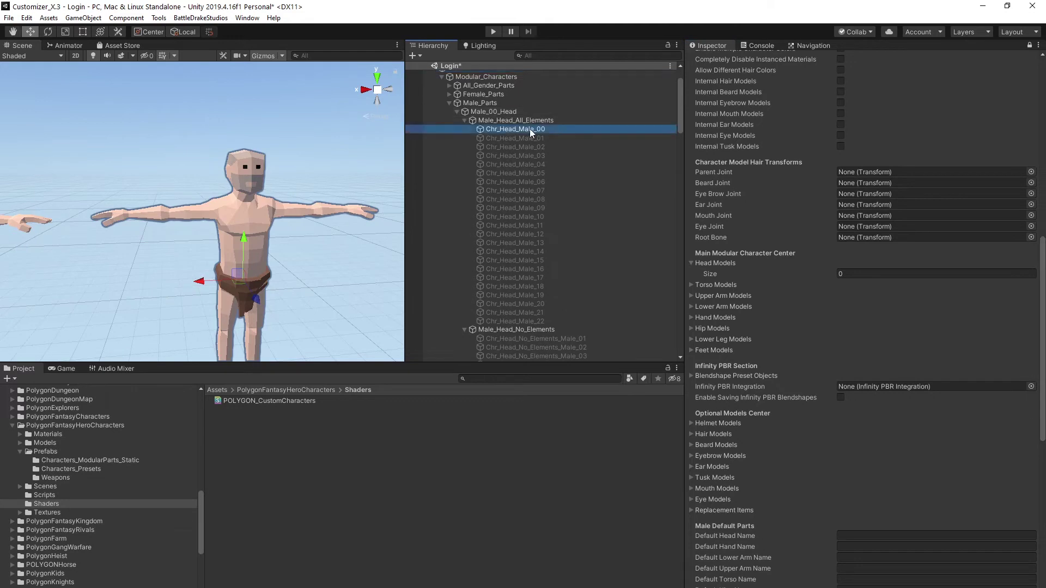
pyautogui.keyDown('shift'); pyautogui.click(523, 321); pyautogui.keyUp('shift')
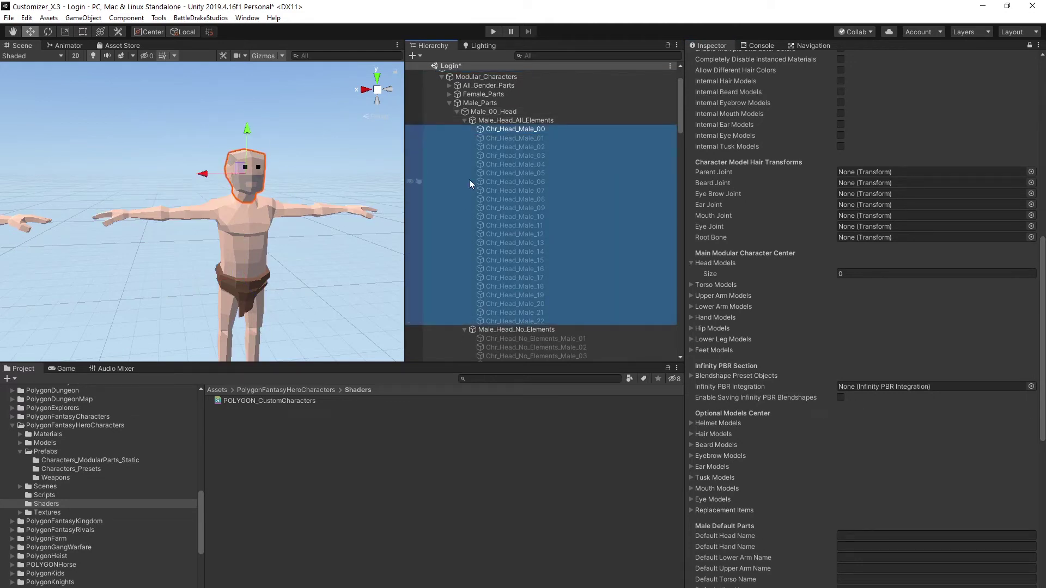
pyautogui.click(714, 320)
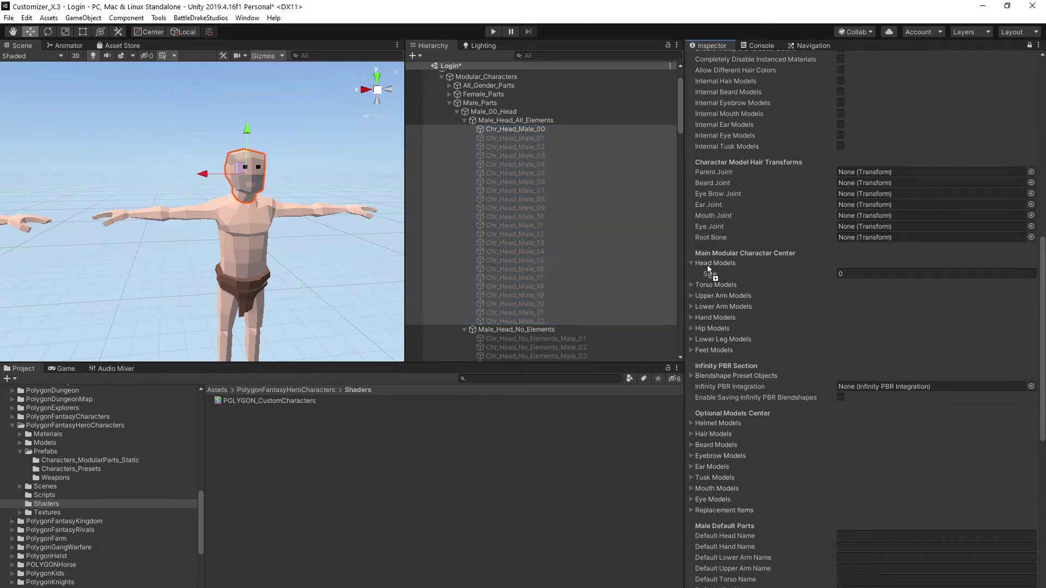
pyautogui.moveTo(707, 265); pyautogui.dragTo(706, 265)
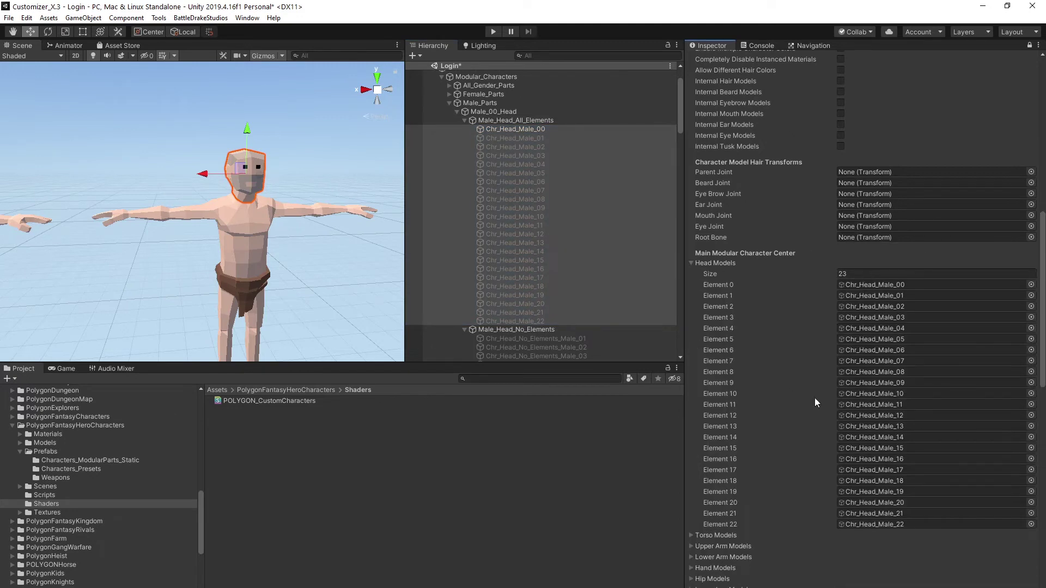
pyautogui.click(690, 263)
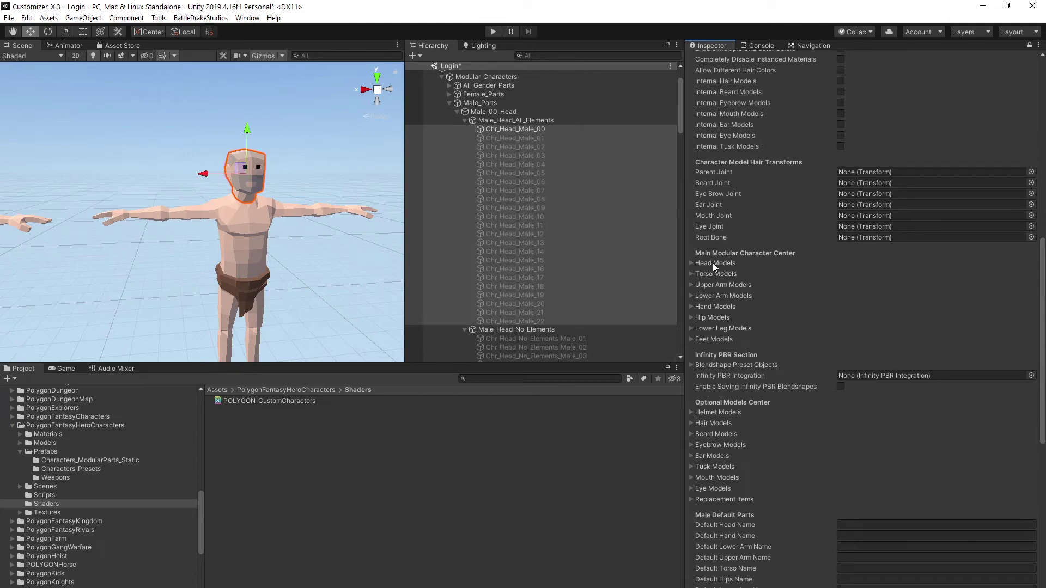
pyautogui.click(463, 120)
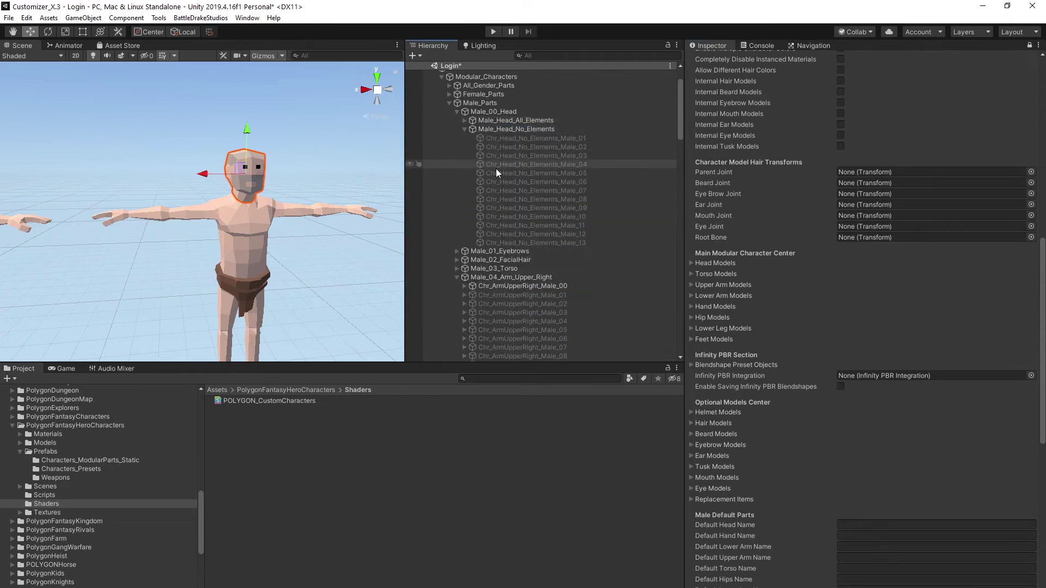
pyautogui.scroll(-2, 506, 171)
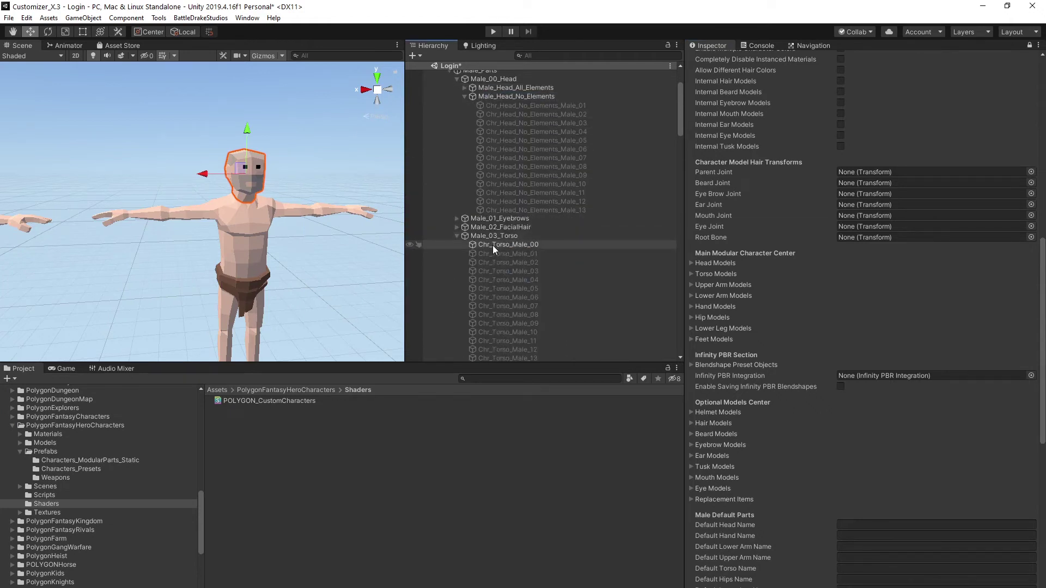
# Add the Male_03_Torso variants to the manager's Torso Models list.
pyautogui.click(492, 236)
pyautogui.press('Right')
pyautogui.scroll(-5, 536, 251)
pyautogui.moveTo(531, 281); pyautogui.dragTo(730, 275)
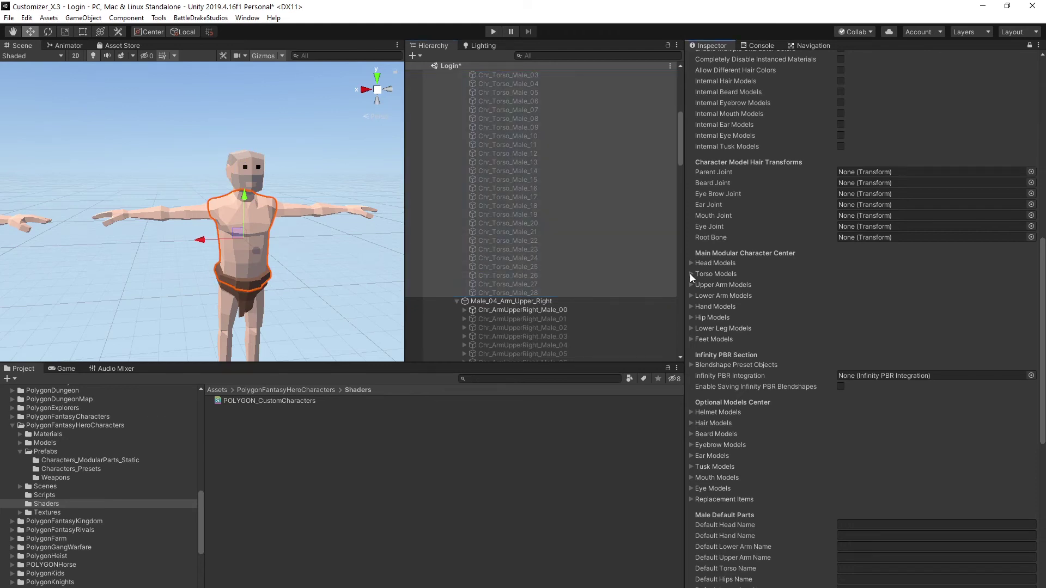
pyautogui.click(690, 273)
pyautogui.scroll(-3, 497, 198)
pyautogui.scroll(-3, 497, 201)
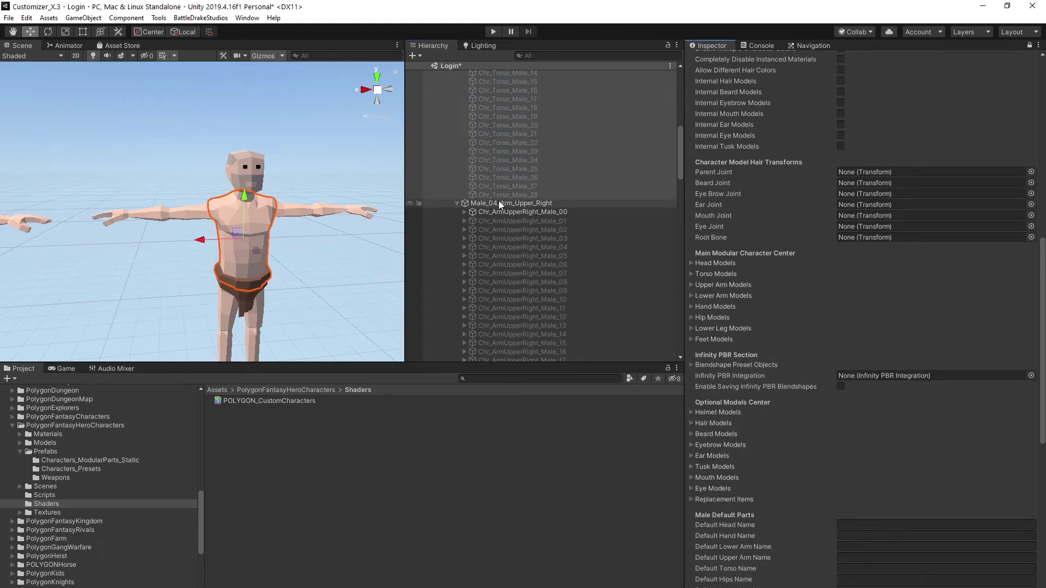
pyautogui.scroll(-3, 498, 200)
# Select the upper right arm variants 00–20, then the lower right arm variants 00–18.
pyautogui.click(497, 212)
pyautogui.keyDown('shift'); pyautogui.click(550, 192); pyautogui.keyUp('shift')
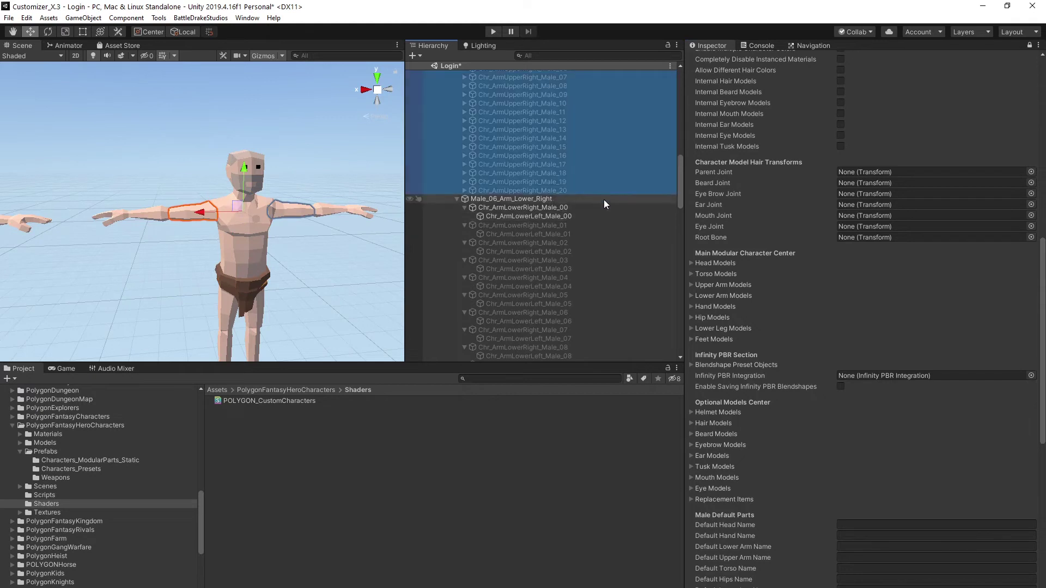
pyautogui.scroll(5, 584, 215)
pyautogui.moveTo(604, 200)
pyautogui.mouseDown()
pyautogui.moveTo(523, 190)
pyautogui.moveTo(719, 283)
pyautogui.mouseUp()
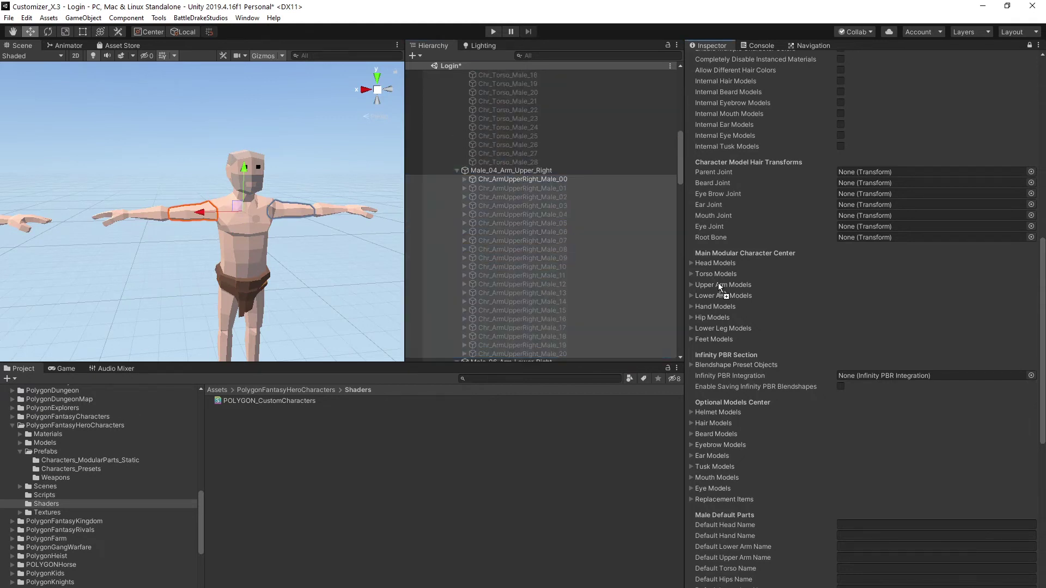
pyautogui.scroll(-3, 527, 212)
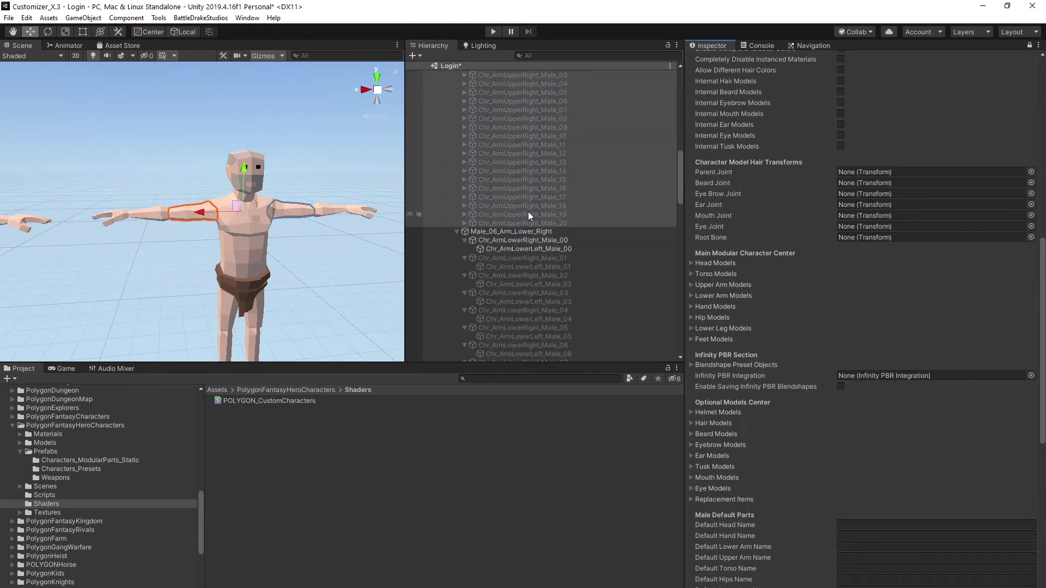
pyautogui.keyDown('alt'); pyautogui.click(457, 231); pyautogui.keyUp('alt')
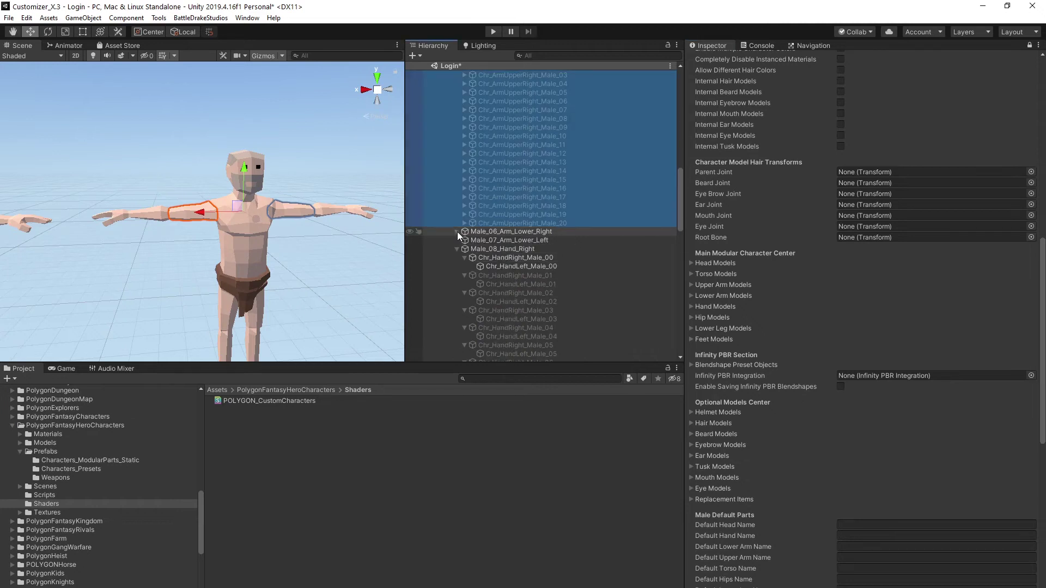
pyautogui.click(513, 241)
pyautogui.scroll(-3, 531, 245)
pyautogui.keyDown('shift'); pyautogui.click(545, 235); pyautogui.keyUp('shift')
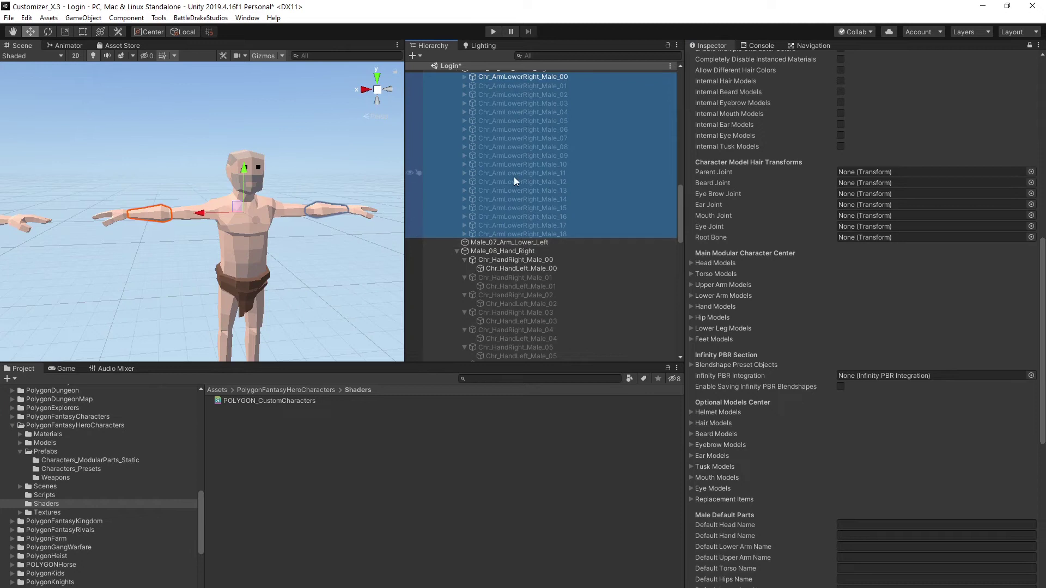
pyautogui.scroll(2, 519, 180)
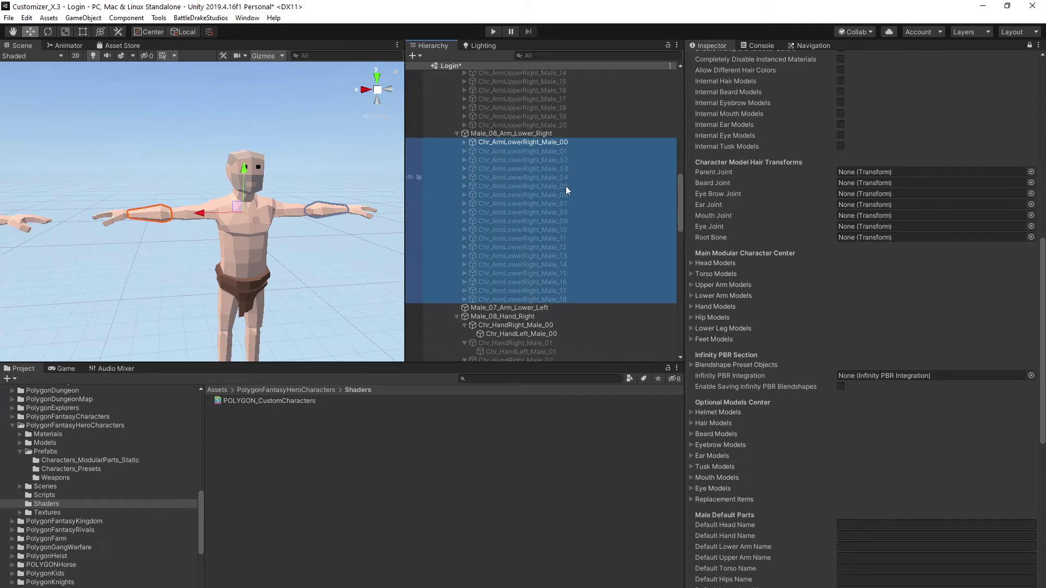
# Delete the stray Male_07_Arm_Lower_Left group nested under lower right arm variant 07.
pyautogui.click(517, 307)
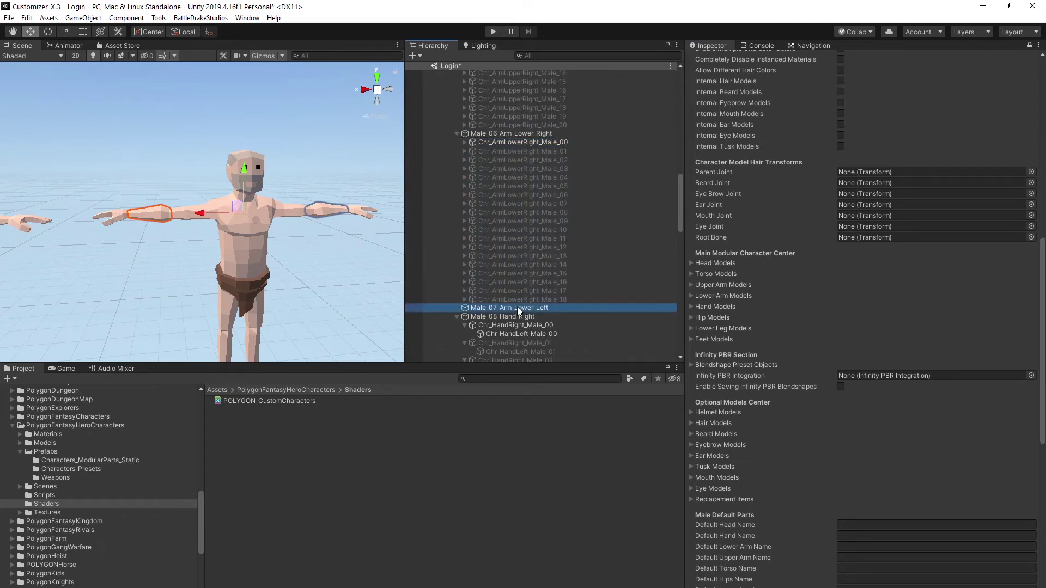
pyautogui.click(521, 203)
pyautogui.click(466, 203)
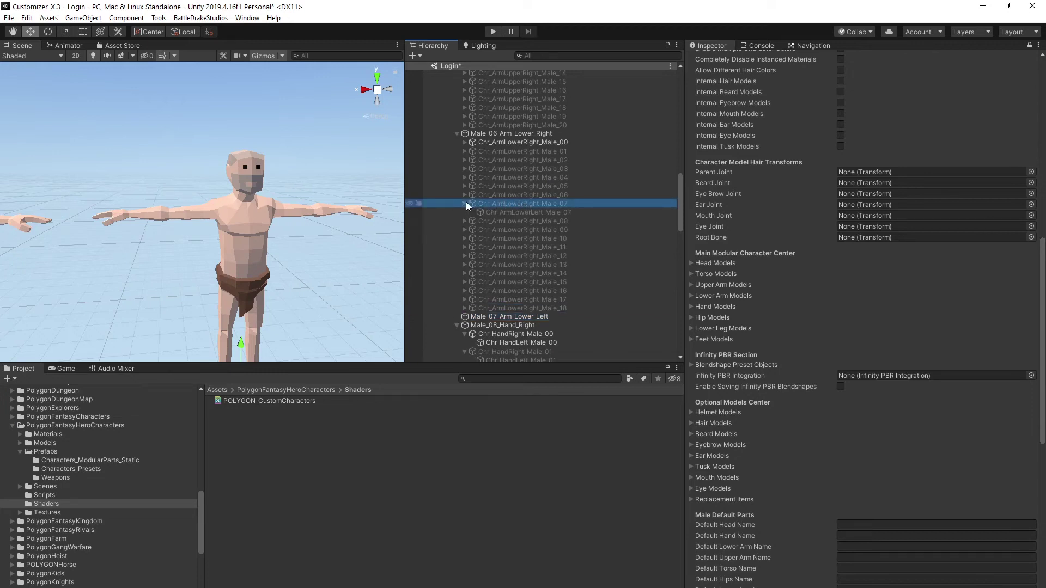
pyautogui.click(491, 212)
pyautogui.click(507, 315)
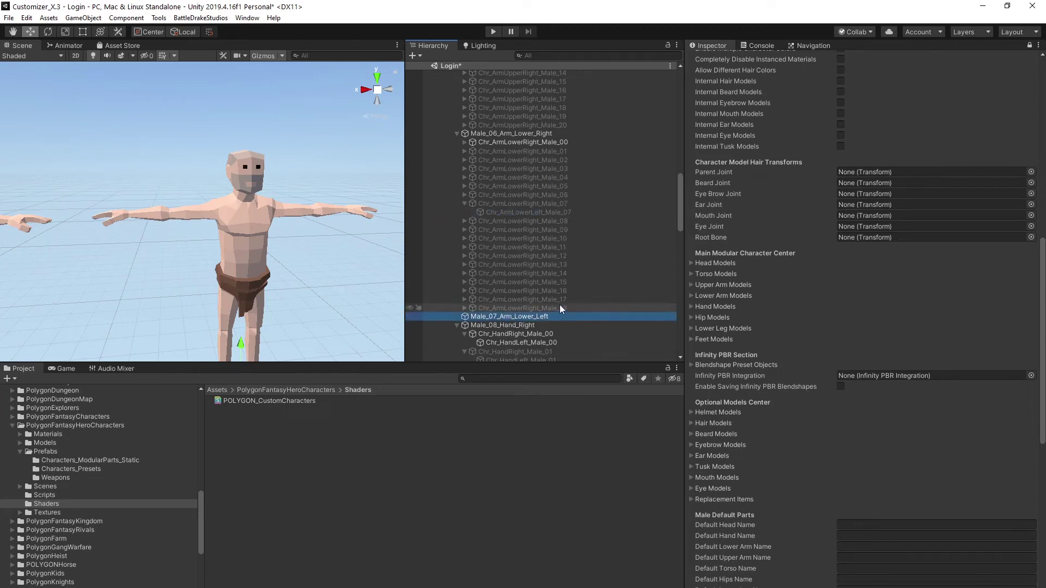
pyautogui.press('Delete')
pyautogui.click(463, 203)
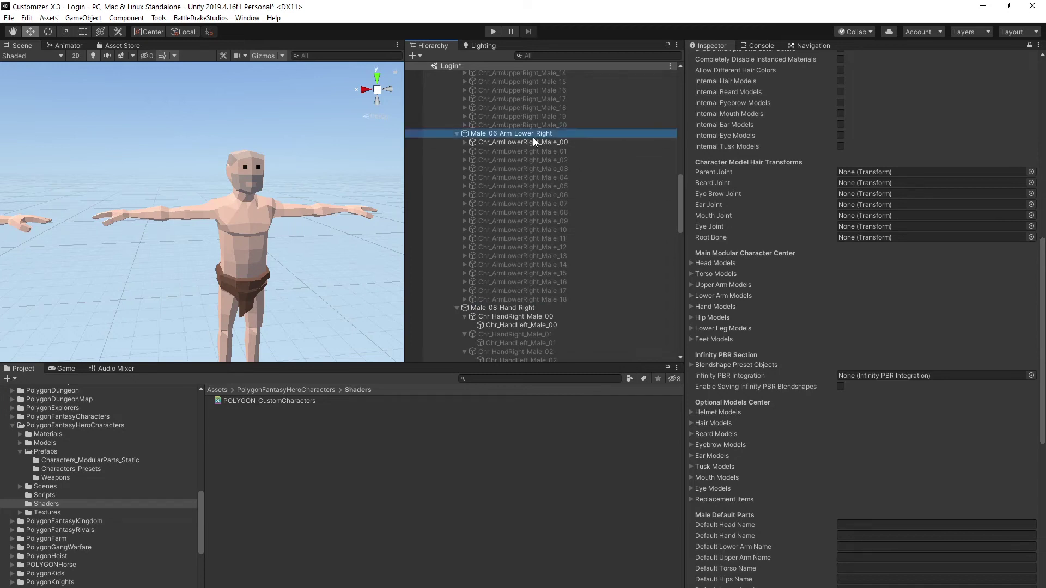
# Add the lower right arm variants 00–18 to Lower Arm Models.
pyautogui.click(530, 143)
pyautogui.keyDown('shift'); pyautogui.click(516, 300); pyautogui.keyUp('shift')
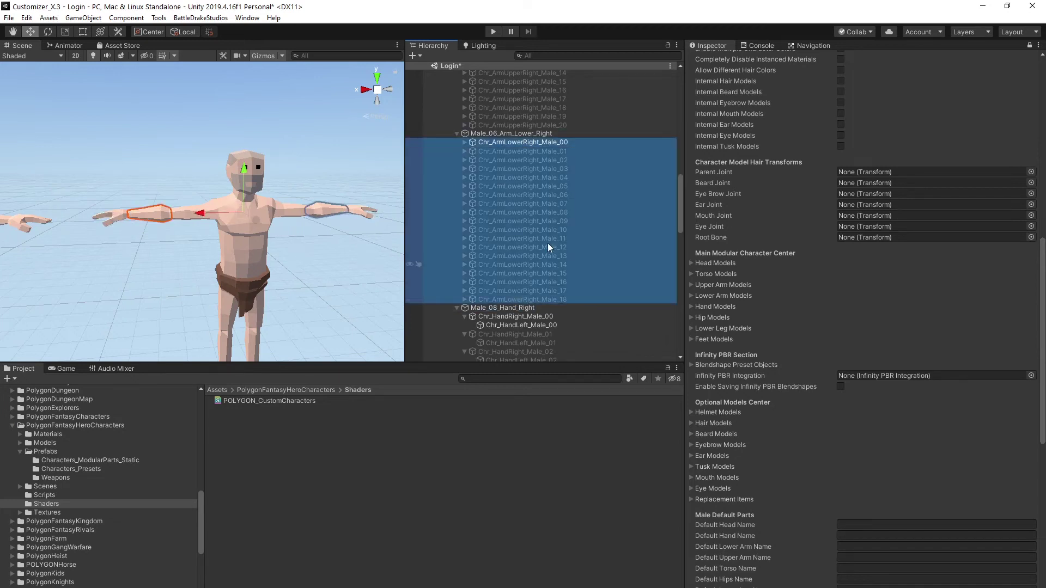
pyautogui.moveTo(507, 143)
pyautogui.mouseDown()
pyautogui.moveTo(591, 190)
pyautogui.moveTo(709, 293)
pyautogui.mouseUp()
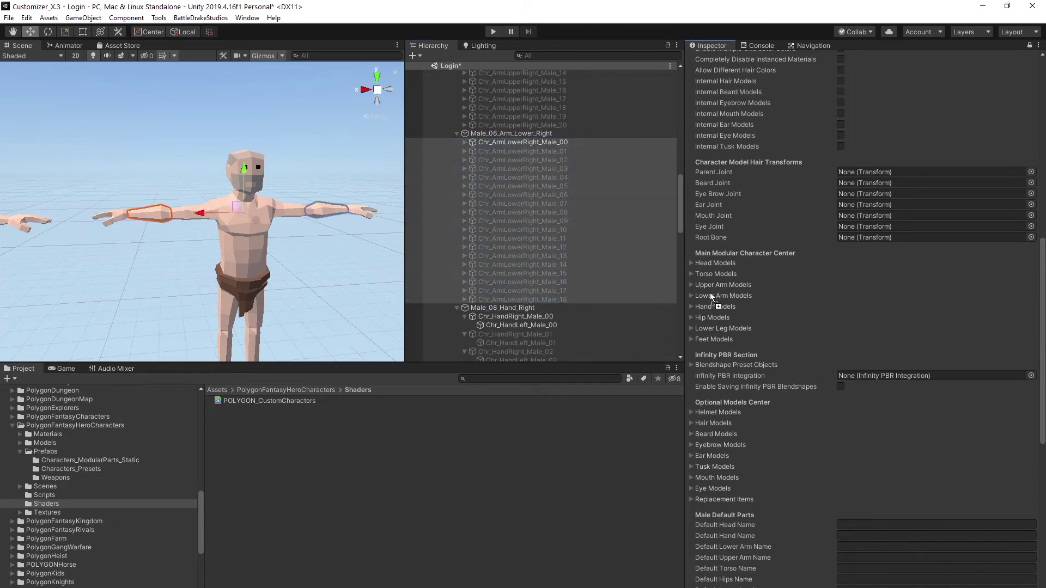
pyautogui.click(456, 134)
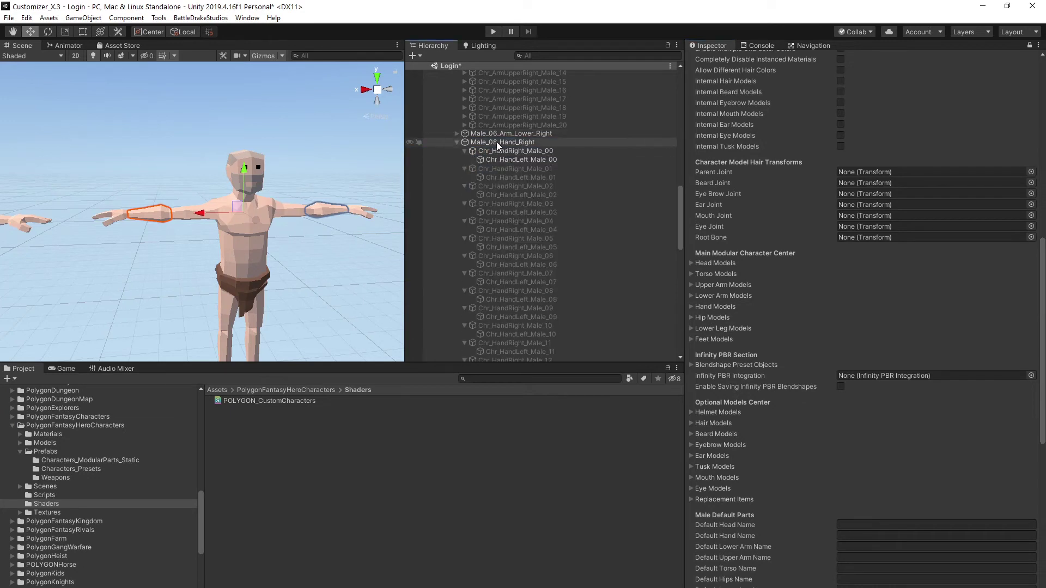
# Add the right hand variants 00–17 to Hand Models.
pyautogui.keyDown('alt'); pyautogui.click(459, 142); pyautogui.keyUp('alt')
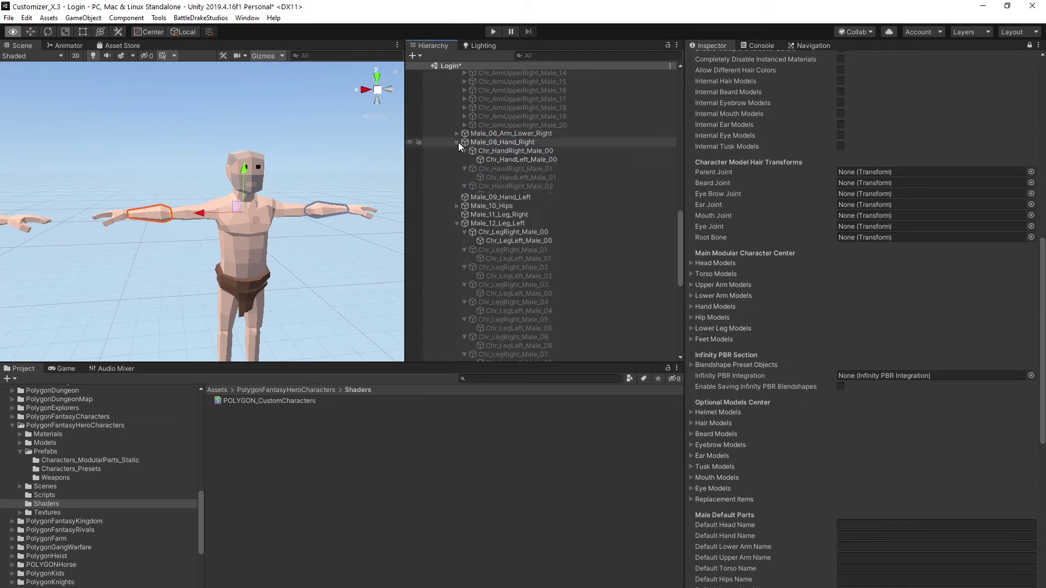
pyautogui.click(501, 151)
pyautogui.keyDown('shift'); pyautogui.click(523, 299); pyautogui.keyUp('shift')
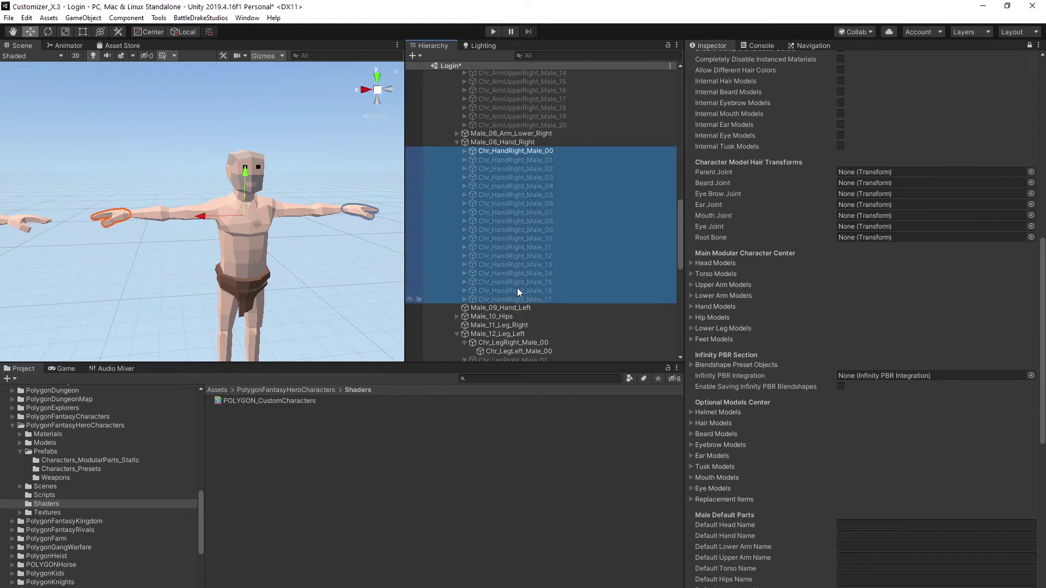
pyautogui.moveTo(590, 237); pyautogui.dragTo(710, 312)
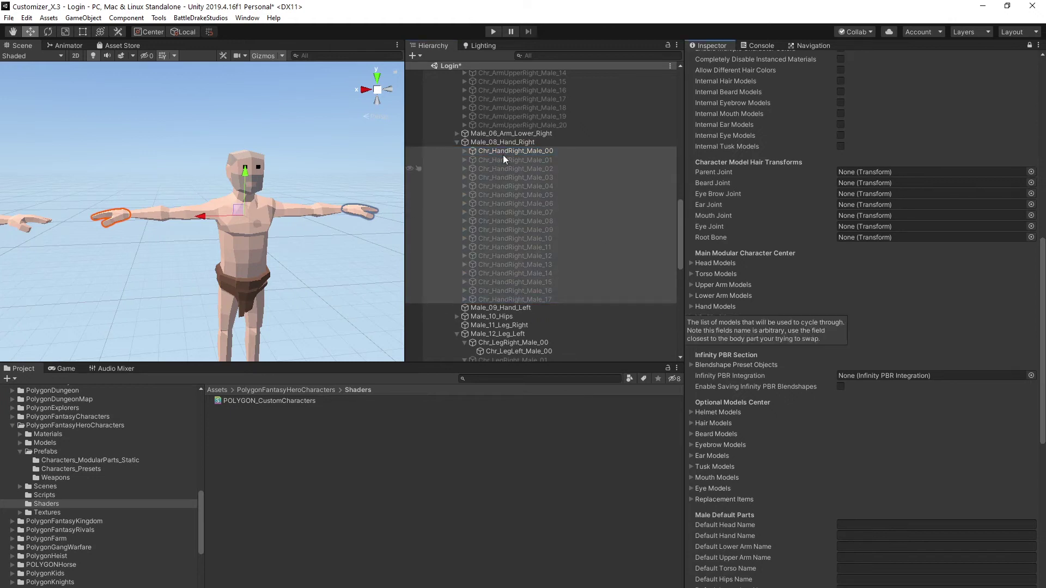
pyautogui.click(457, 142)
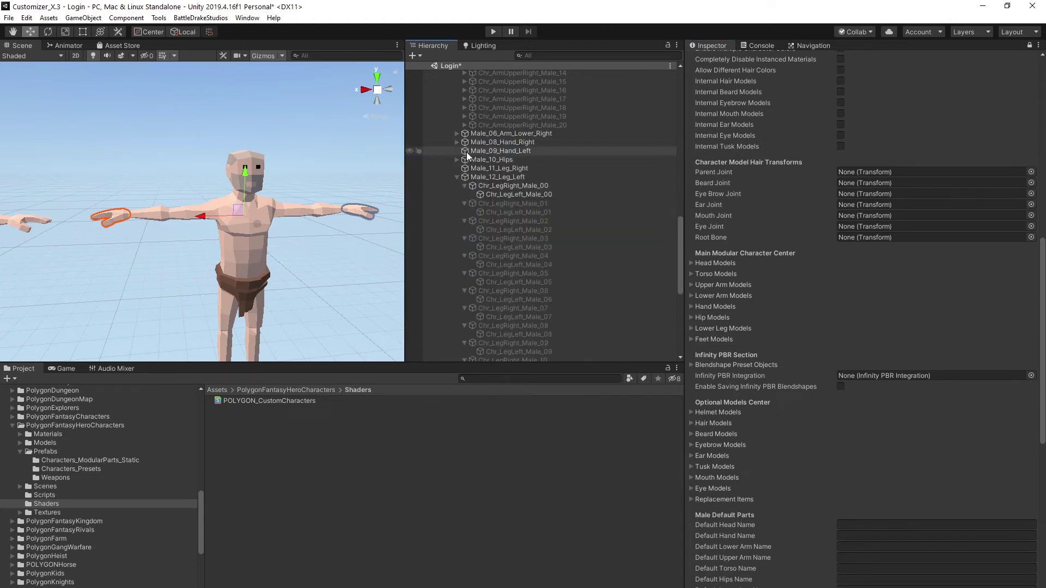
# Delete the Male_09_Hand_Left and Male_11_Leg_Right groups from the Hierarchy.
pyautogui.click(477, 152)
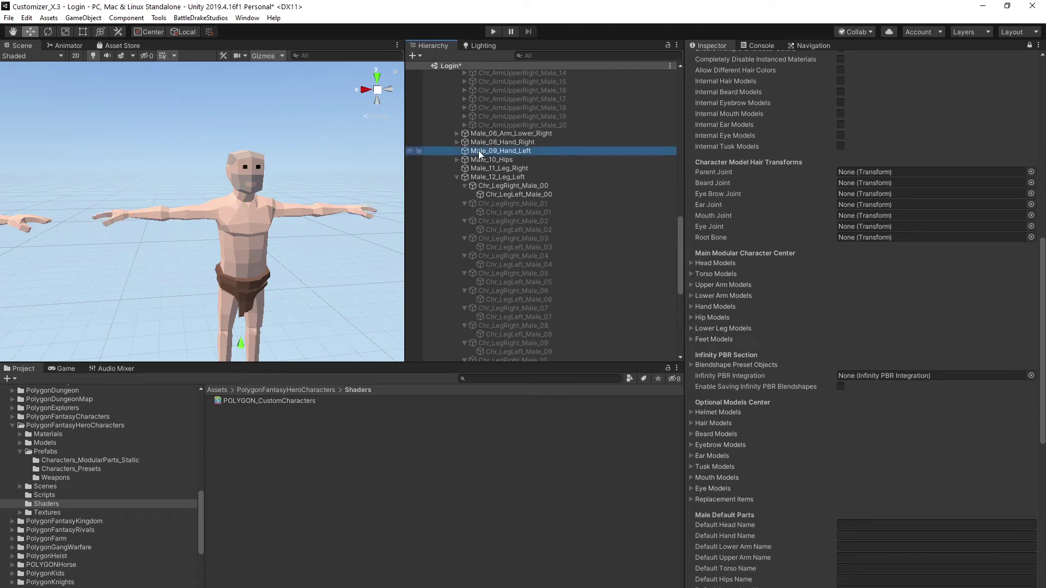
pyautogui.press('Delete')
pyautogui.click(510, 159)
pyautogui.press('Delete')
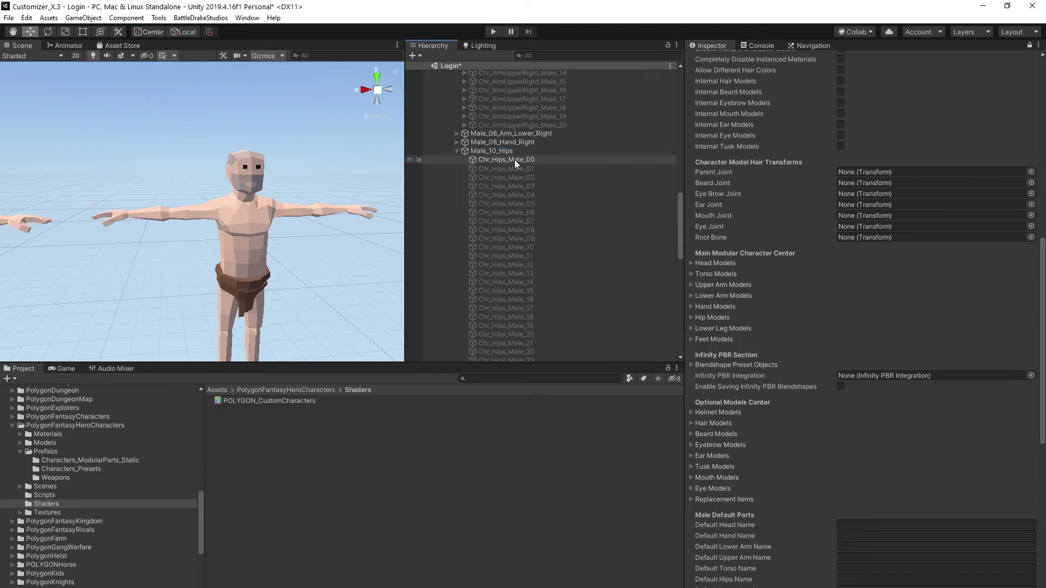
# Add the hip variants through Chr_Hips_Male_28 to Hip Models.
pyautogui.click(498, 150)
pyautogui.click(457, 151)
pyautogui.keyDown('shift'); pyautogui.click(520, 273); pyautogui.keyUp('shift')
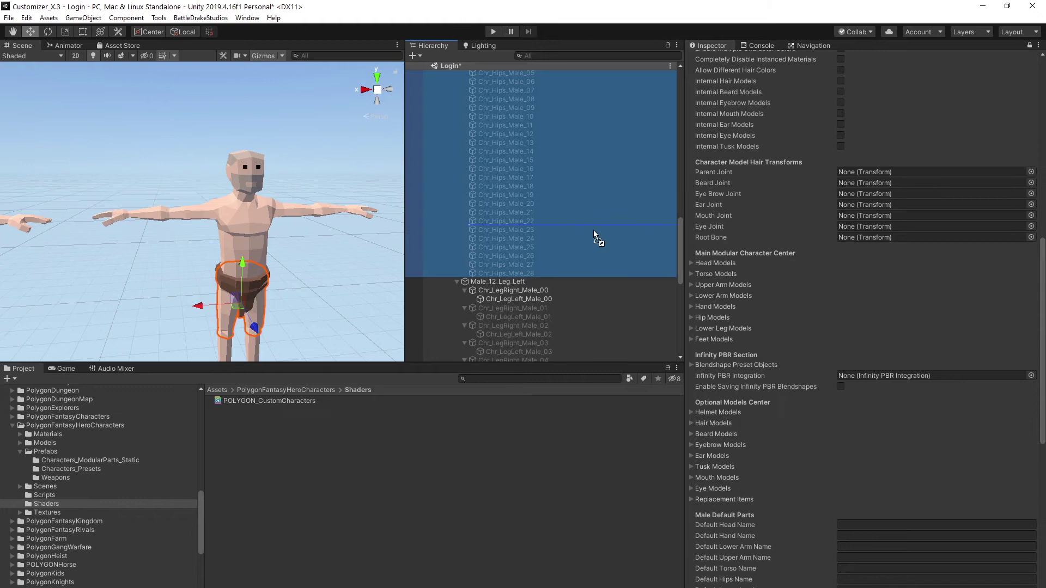
pyautogui.moveTo(594, 231)
pyautogui.mouseDown()
pyautogui.moveTo(712, 312)
pyautogui.moveTo(455, 281)
pyautogui.mouseUp()
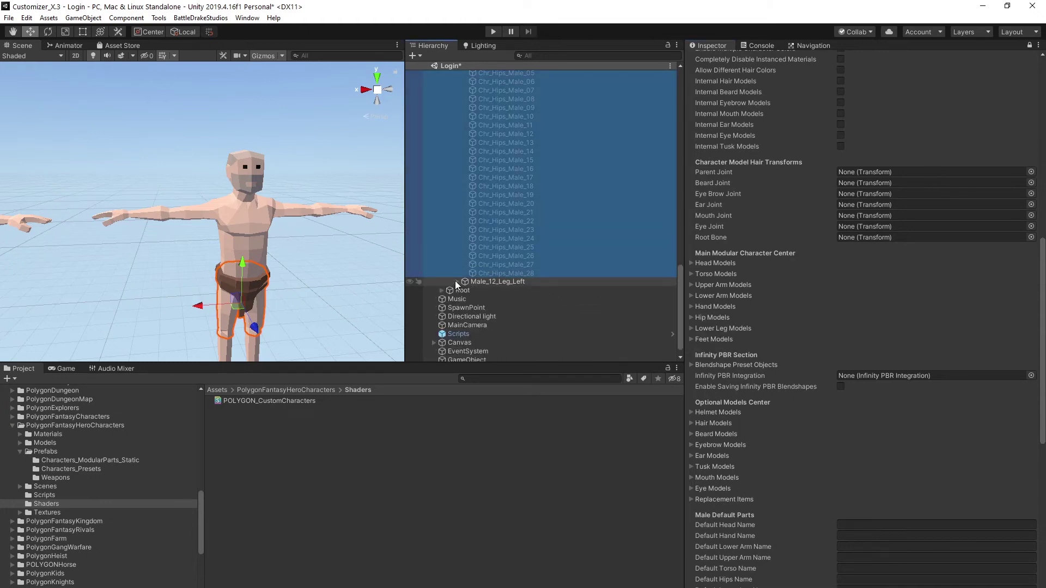
pyautogui.keyDown('alt'); pyautogui.click(456, 281); pyautogui.keyUp('alt')
pyautogui.click(455, 280)
# Add the twenty right-leg part objects to the manager's leg model list.
pyautogui.click(524, 161)
pyautogui.keyDown('shift'); pyautogui.click(534, 324); pyautogui.keyUp('shift')
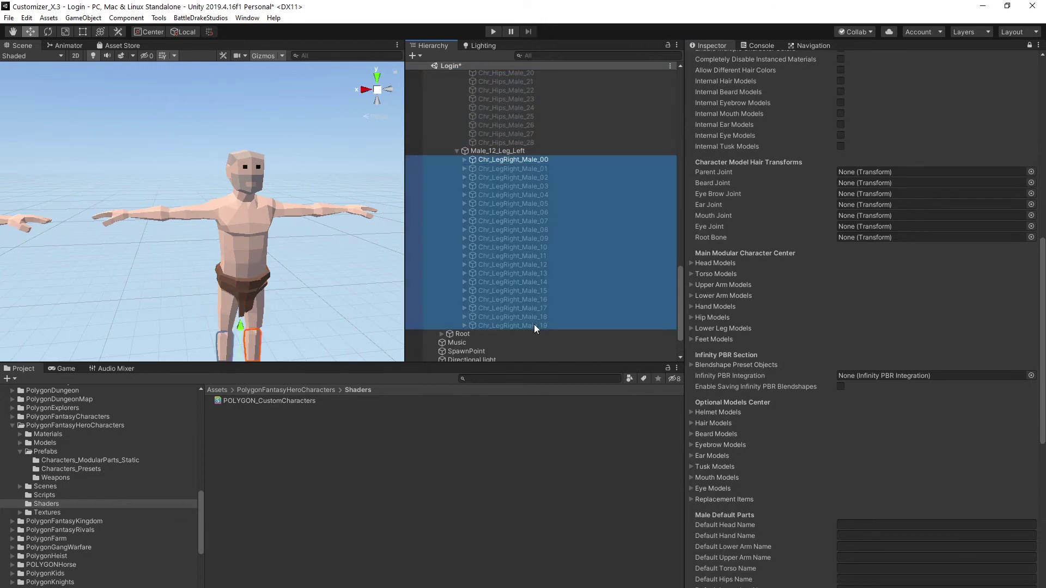
pyautogui.moveTo(527, 253); pyautogui.dragTo(726, 334)
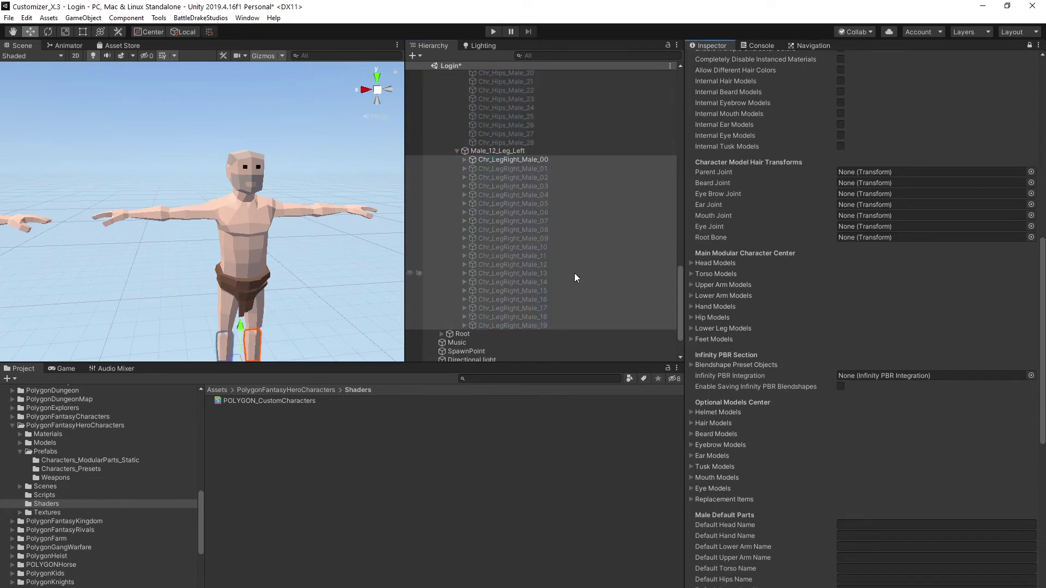
pyautogui.scroll(-2, 263, 146)
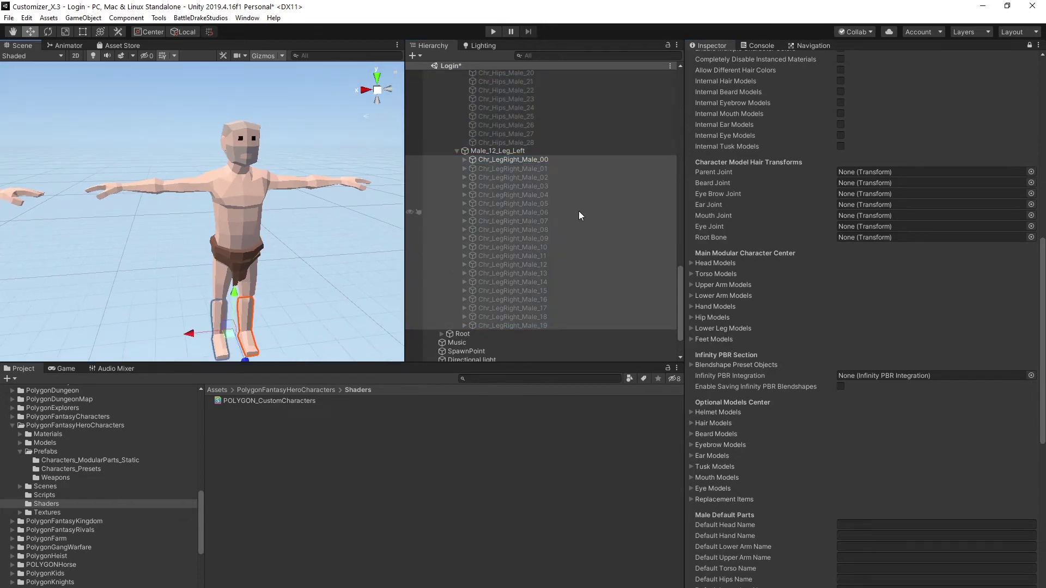
pyautogui.scroll(-4, 777, 243)
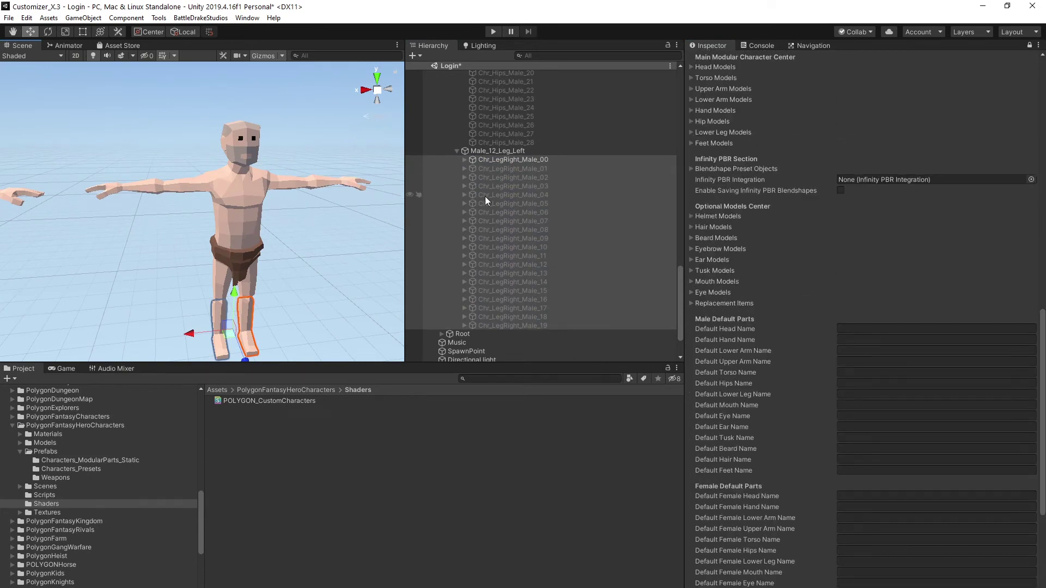
pyautogui.scroll(-2, 533, 223)
pyautogui.scroll(-2, 800, 206)
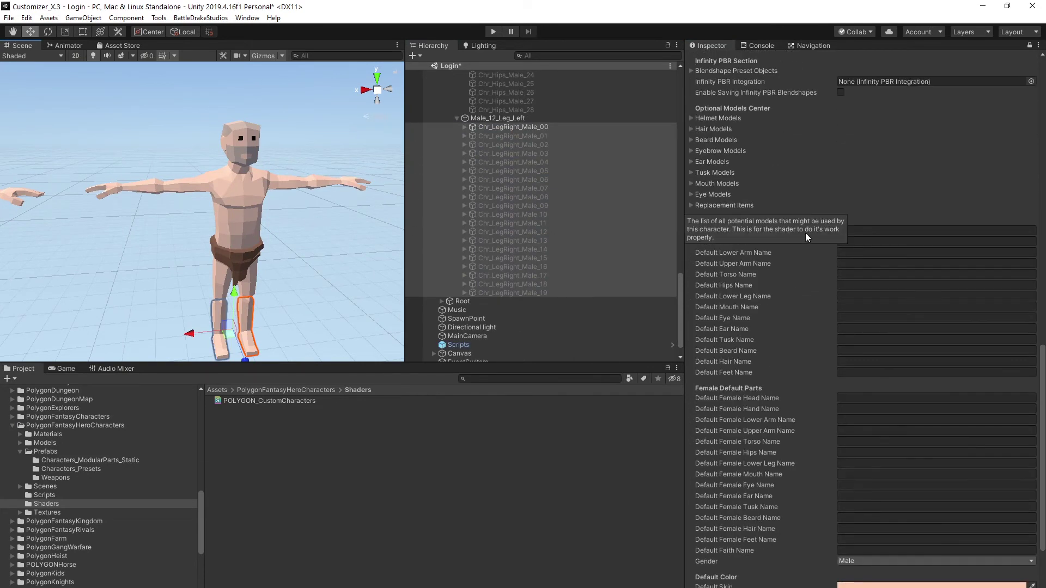
pyautogui.scroll(5, 559, 216)
pyautogui.scroll(5, 559, 216)
pyautogui.scroll(5, 559, 216)
pyautogui.scroll(5, 557, 207)
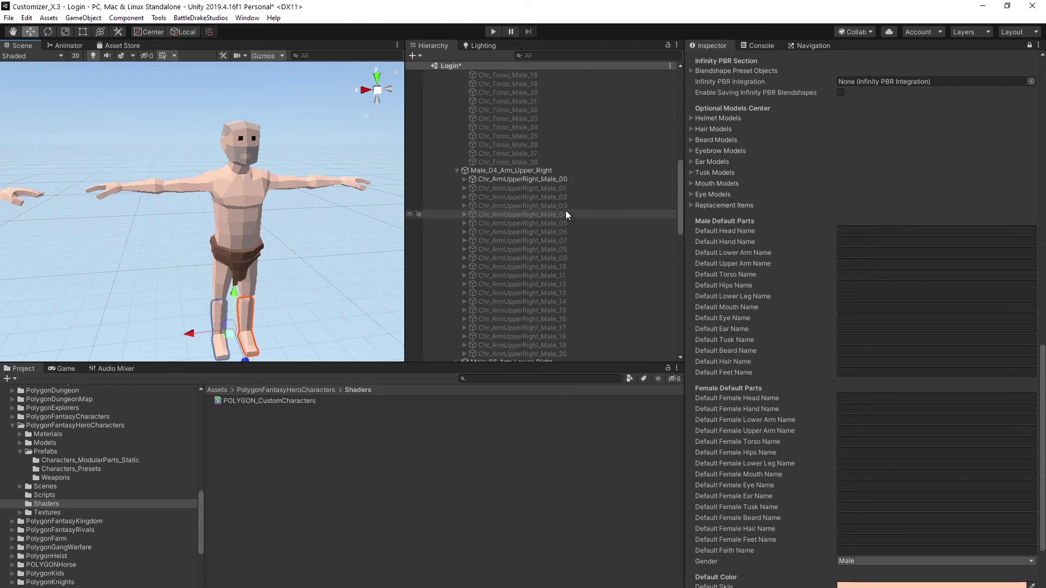
pyautogui.scroll(3, 565, 210)
pyautogui.scroll(3, 566, 210)
pyautogui.scroll(3, 568, 211)
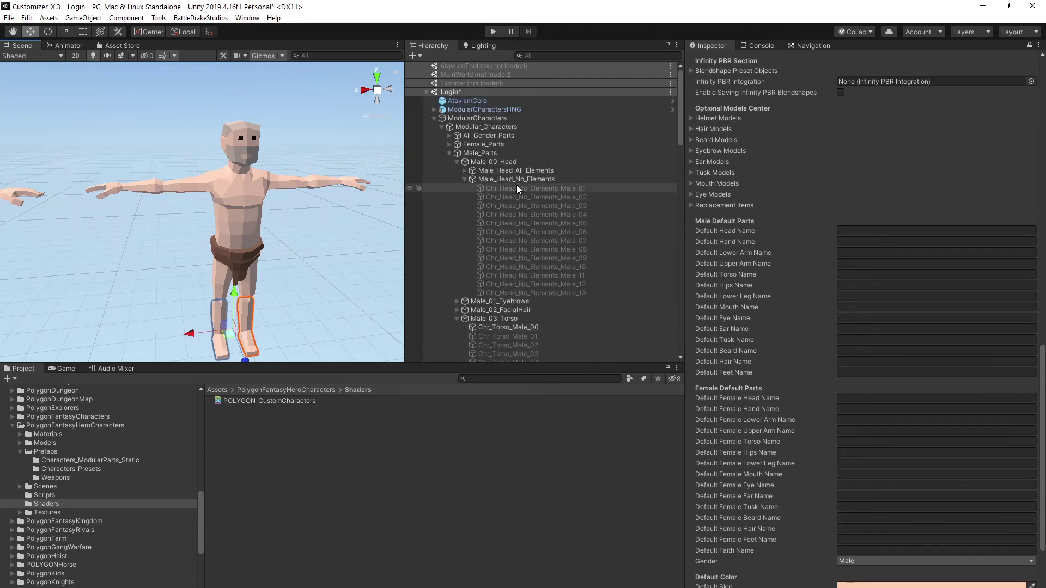
# Set Default Head Name to Chr_Head_Male_00 copied from the Hierarchy.
pyautogui.click(464, 178)
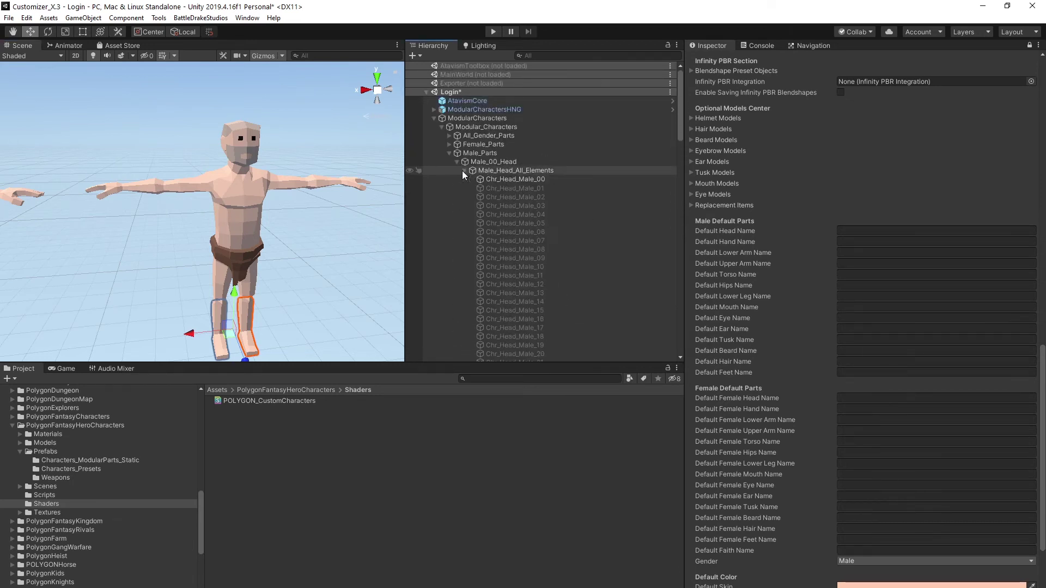
pyautogui.click(496, 179)
pyautogui.click(499, 180)
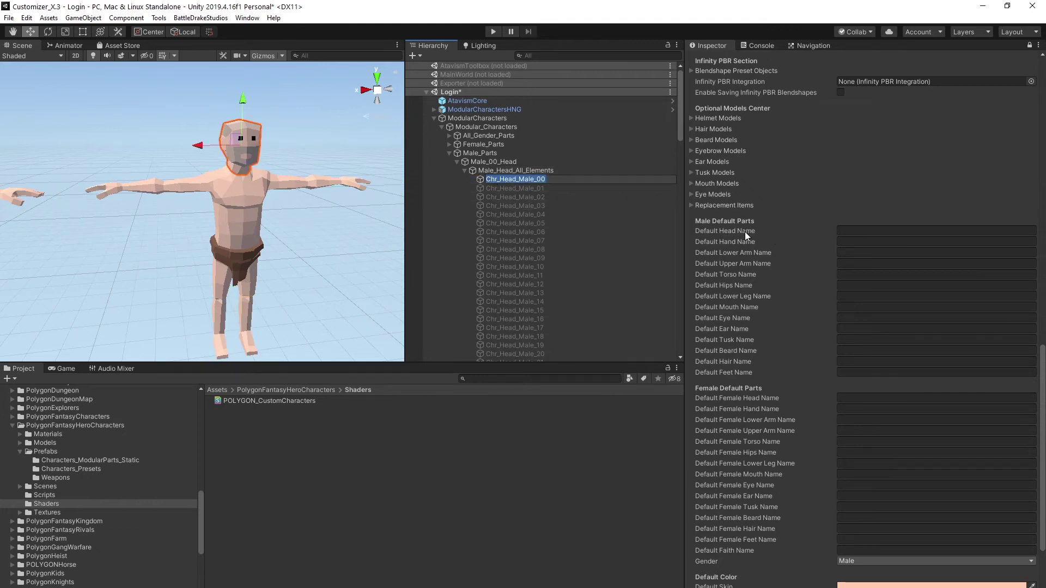
pyautogui.click(840, 232)
pyautogui.write('Chr_Head_Male_00')
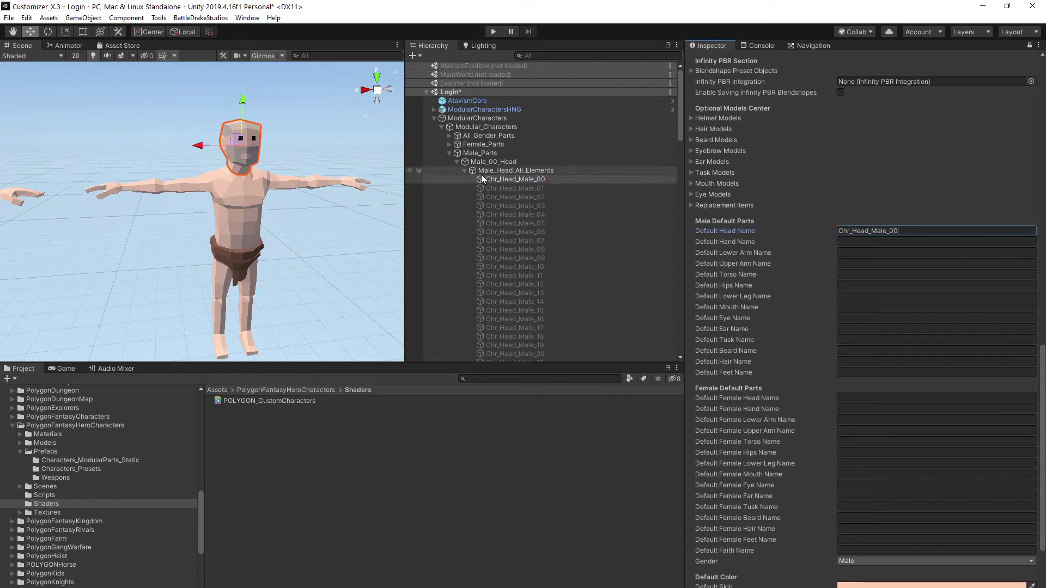
pyautogui.click(467, 172)
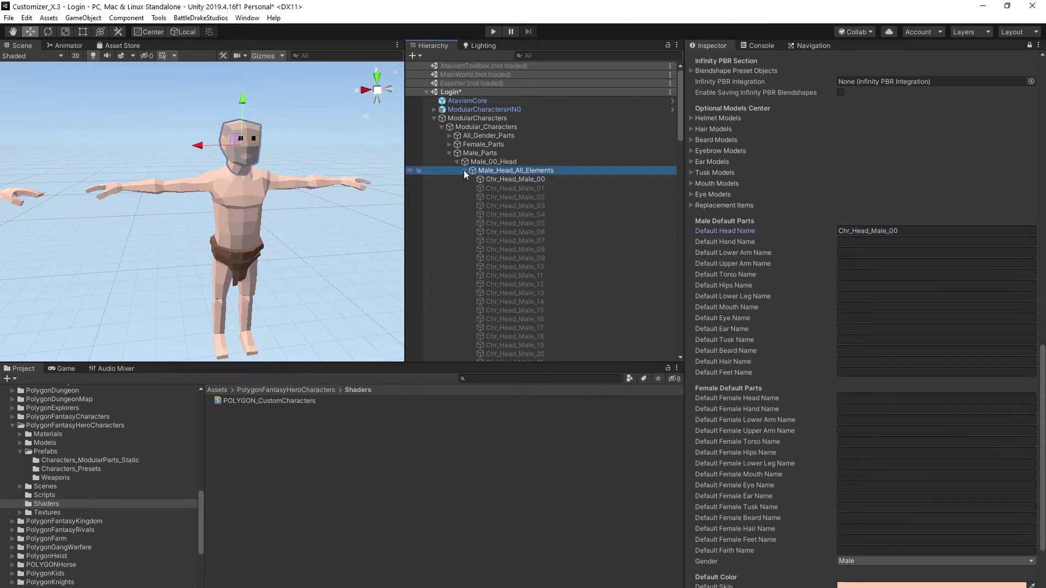
pyautogui.click(464, 171)
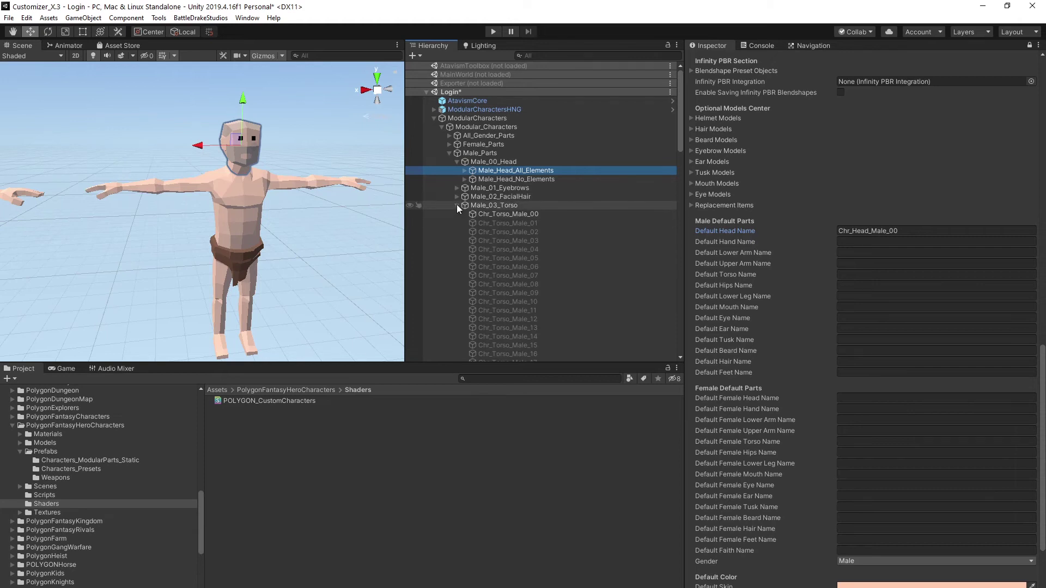
# Set Default Torso Name to Chr_Torso_Male_00 and Default Upper Arm Name to Chr_ArmUpperRight_Male_00.
pyautogui.click(497, 213)
pyautogui.click(530, 214)
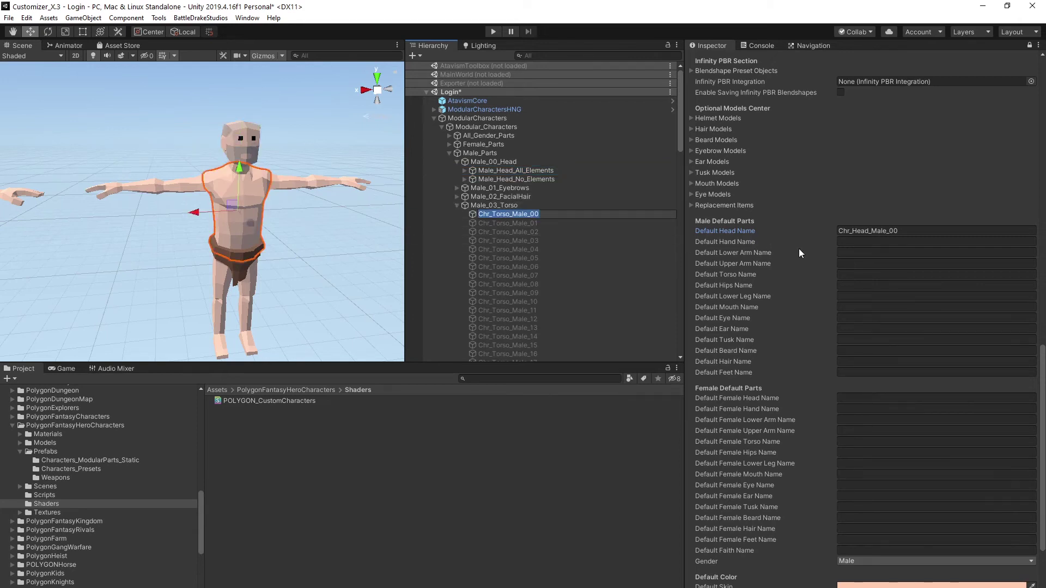
pyautogui.click(866, 274)
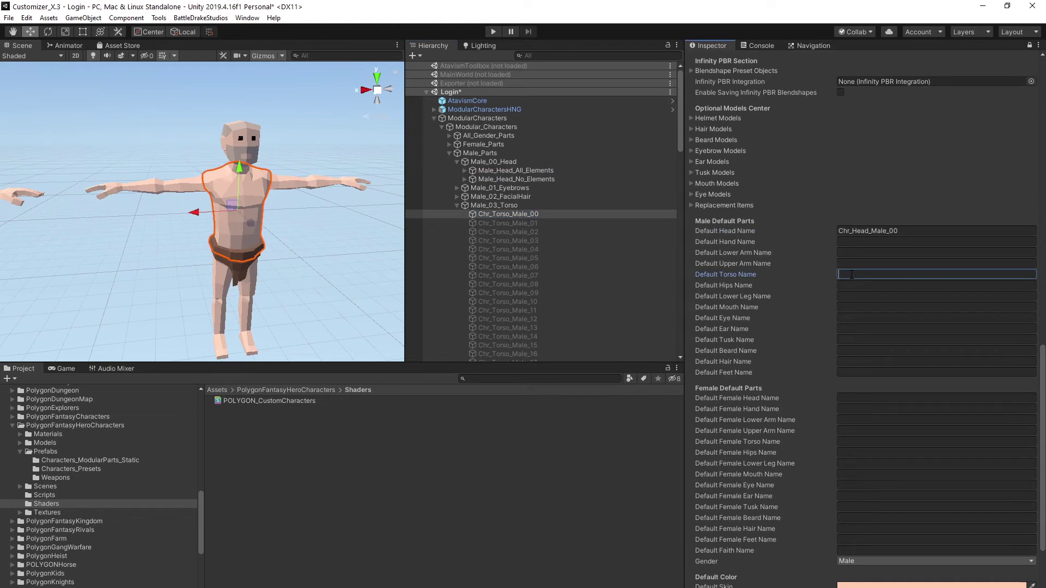
pyautogui.write('Chr_Torso_Male_00')
pyautogui.click(456, 205)
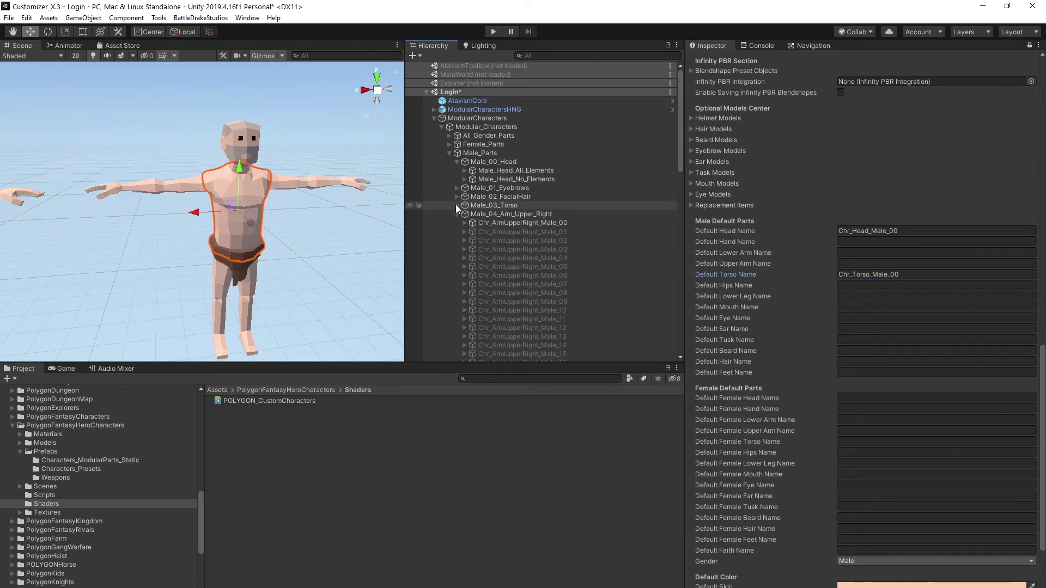
pyautogui.click(486, 222)
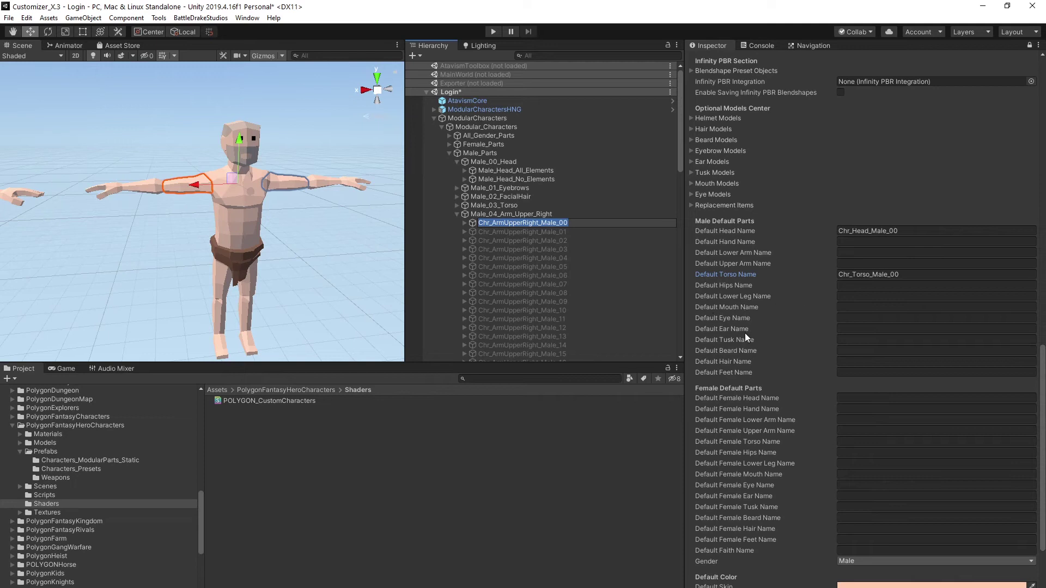
pyautogui.click(858, 264)
pyautogui.write('Chr_ArmUpperRight_Male_00')
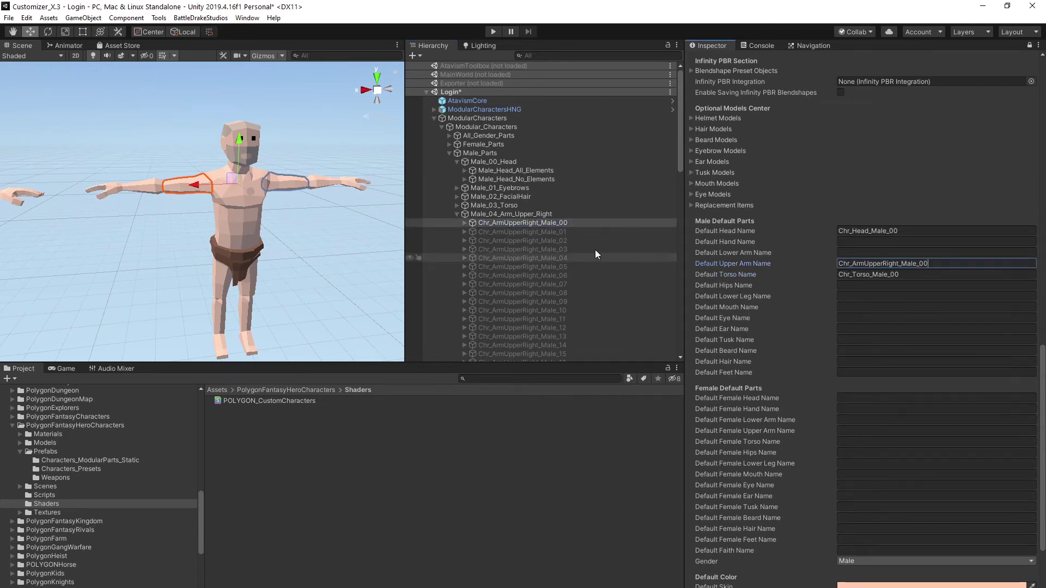
pyautogui.click(455, 214)
# Set Default Lower Arm Name to Chr_ArmLowerRight_Male_00.
pyautogui.click(511, 223)
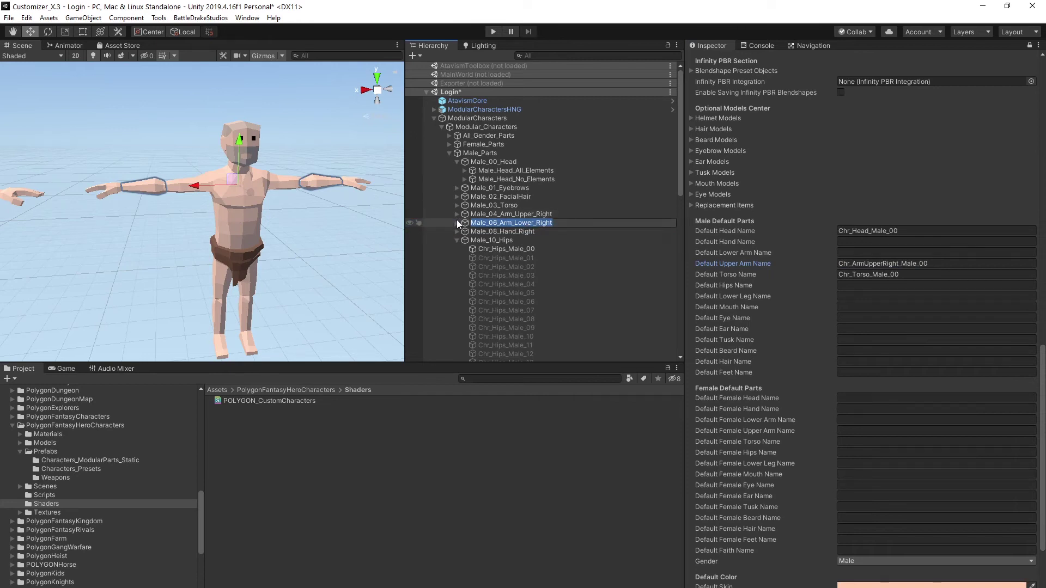
pyautogui.click(457, 221)
pyautogui.click(480, 232)
pyautogui.click(527, 234)
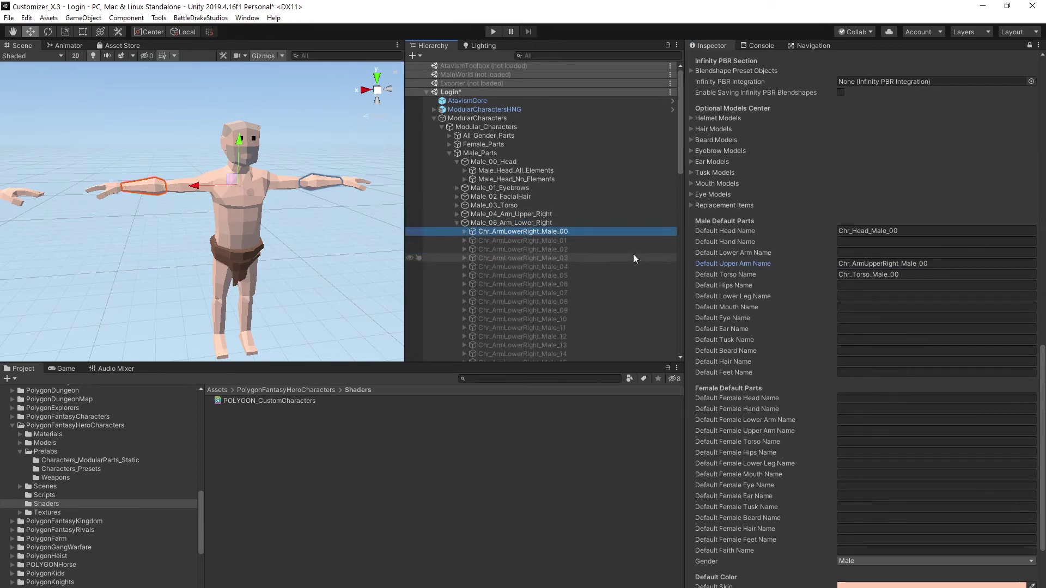
pyautogui.hotkey('ctrl', 'c')
pyautogui.click(936, 253)
pyautogui.hotkey('ctrl', 'v')
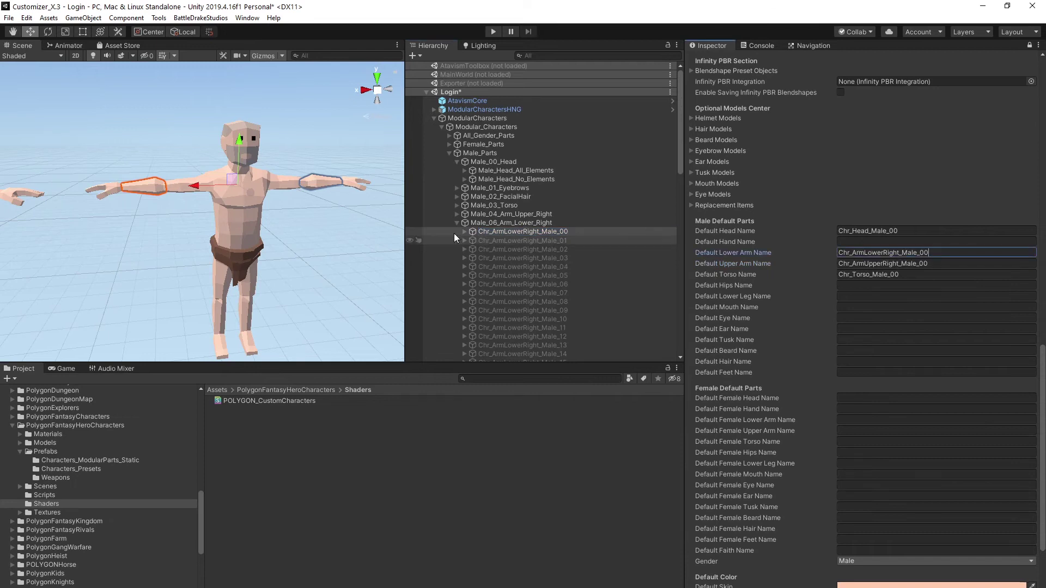
pyautogui.click(456, 223)
# Set Default Hand Name to Chr_HandRight_Male_00.
pyautogui.click(463, 232)
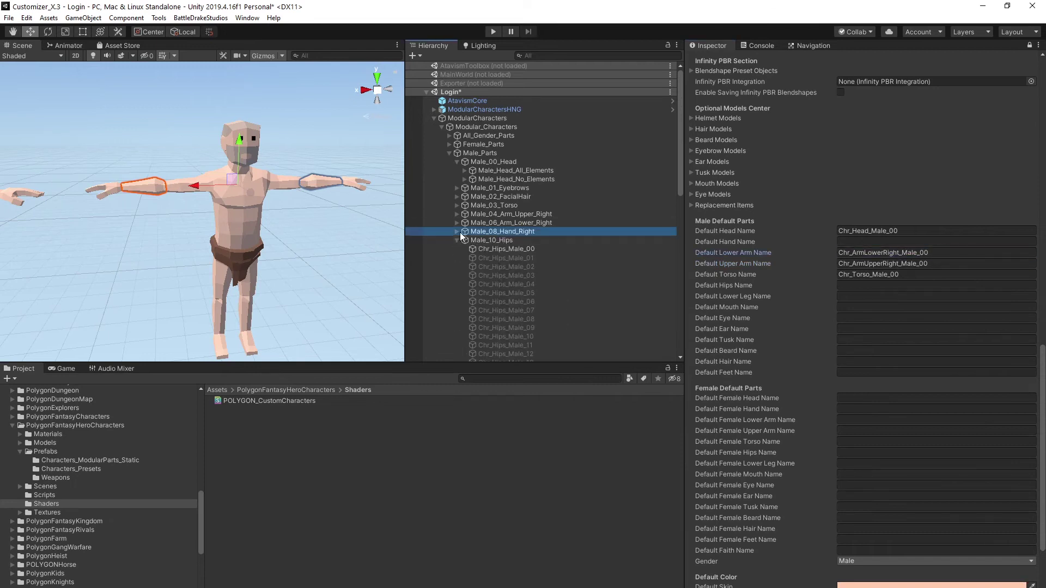
pyautogui.click(521, 239)
pyautogui.click(560, 242)
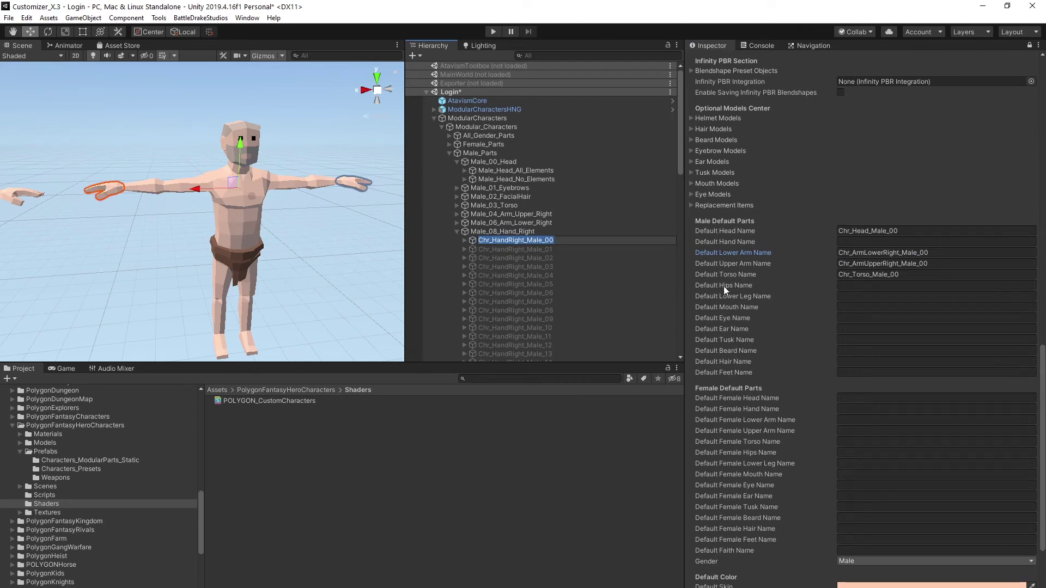
pyautogui.hotkey('ctrl', 'c')
pyautogui.click(899, 243)
pyautogui.hotkey('ctrl', 'v')
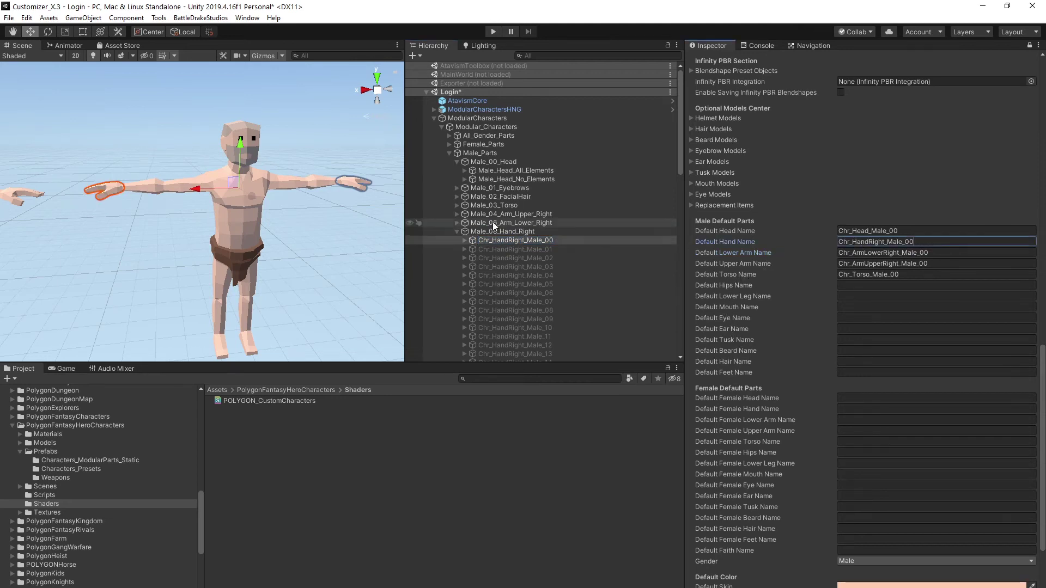
pyautogui.click(457, 234)
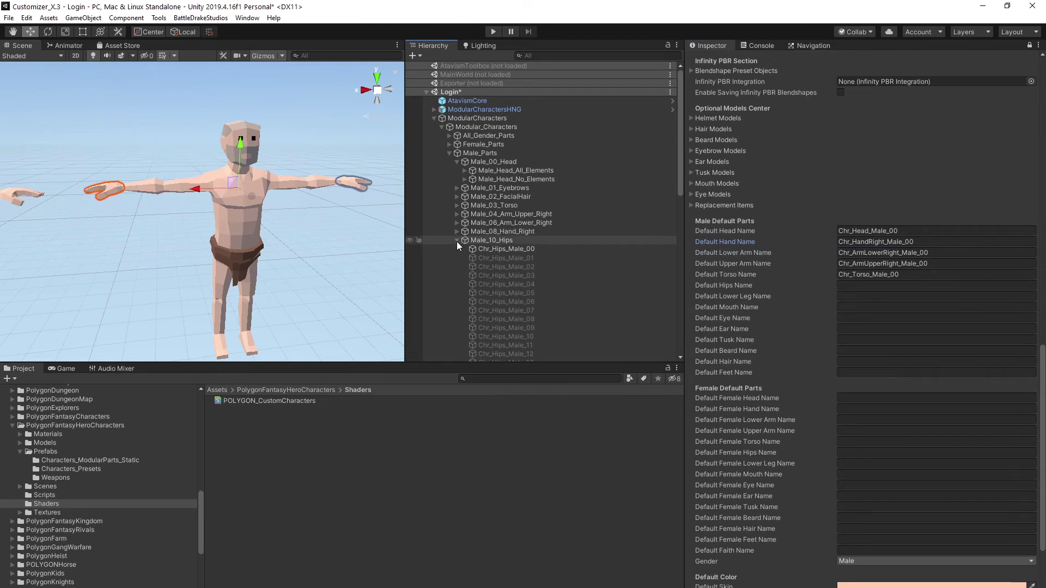
# Set Default Hips Name to Chr_Hips_Male_00.
pyautogui.click(457, 242)
pyautogui.click(524, 248)
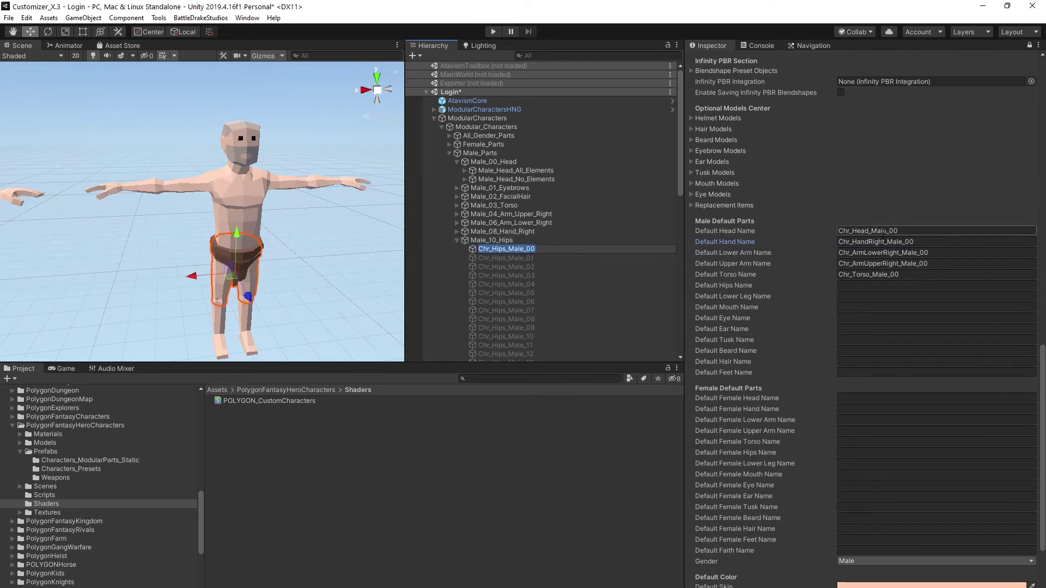
pyautogui.hotkey('ctrl', 'c')
pyautogui.click(899, 285)
pyautogui.hotkey('ctrl', 'v')
pyautogui.press('Tab')
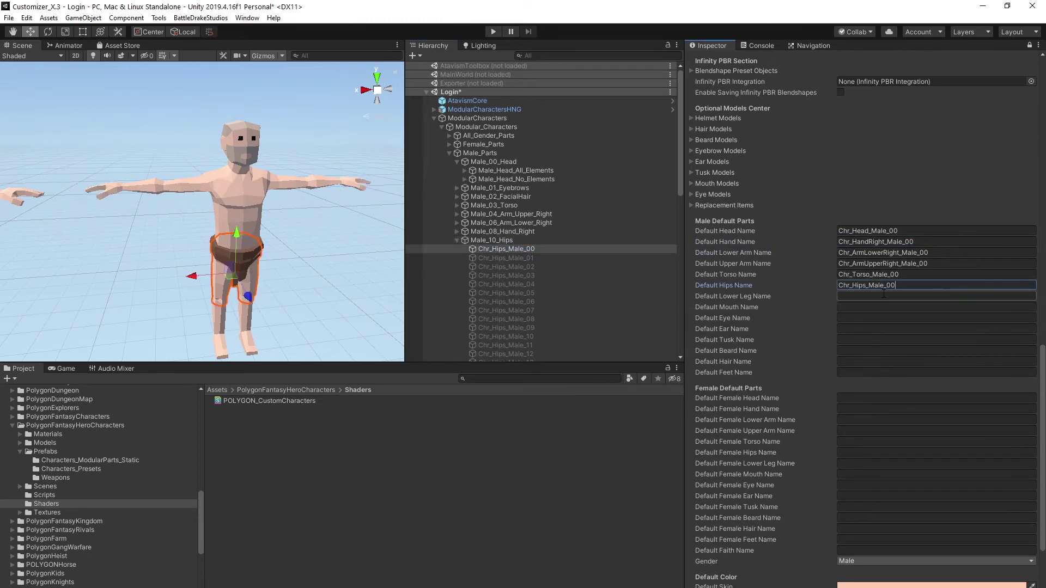
pyautogui.scroll(-3, 487, 237)
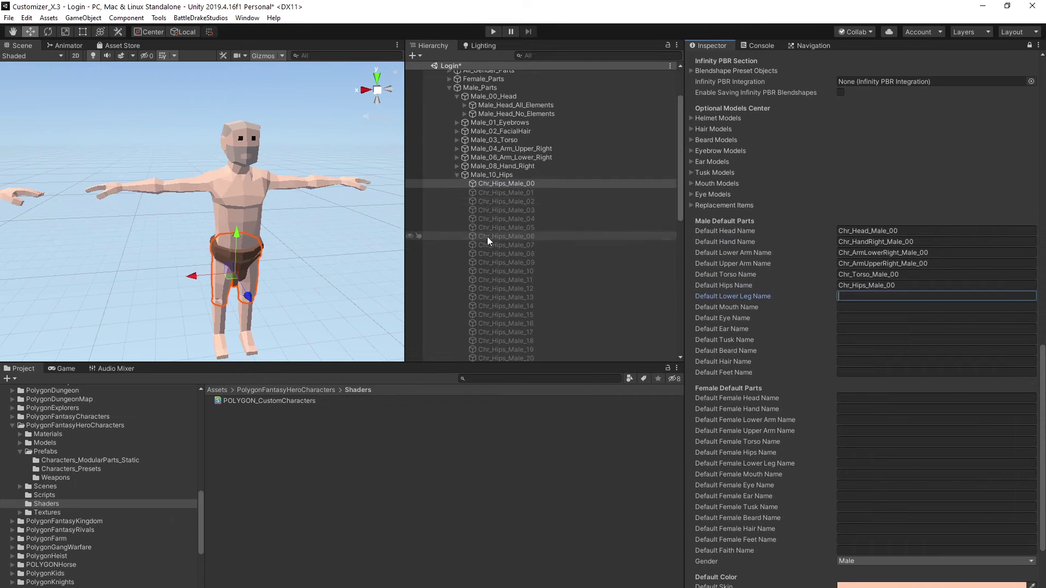
# Set Default Lower Leg Name to Chr_LegRight_Male_00 and fold the Hierarchy groups.
pyautogui.click(457, 174)
pyautogui.click(493, 192)
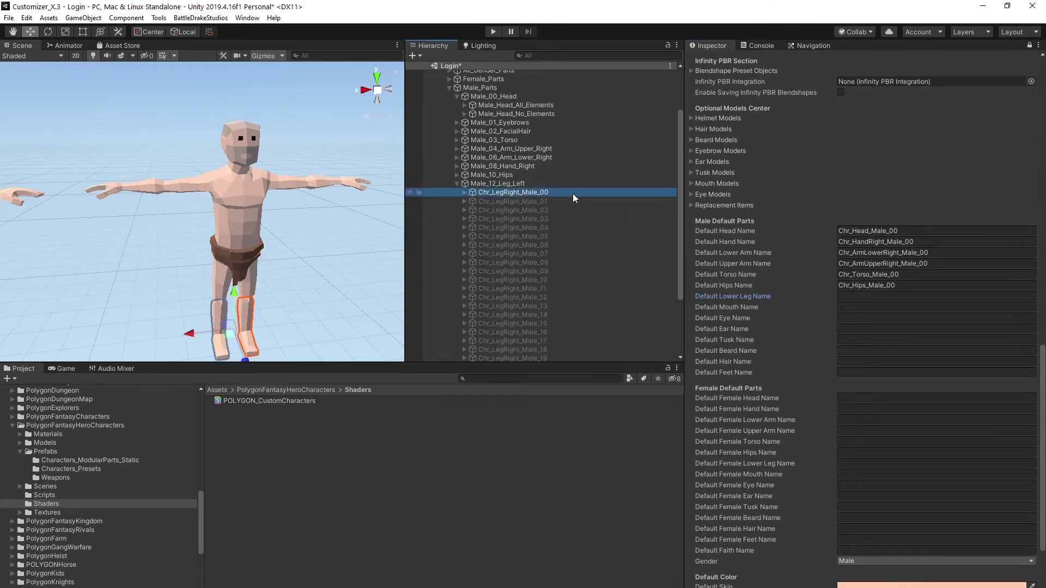
pyautogui.hotkey('ctrl', 'c')
pyautogui.click(926, 296)
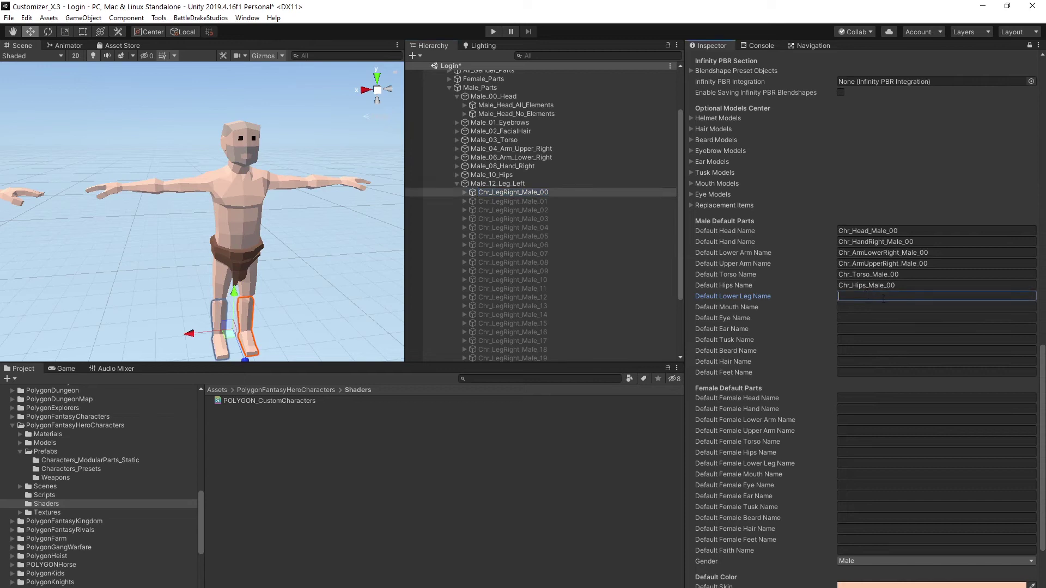
pyautogui.hotkey('ctrl', 'v')
pyautogui.press('Tab')
pyautogui.click(456, 184)
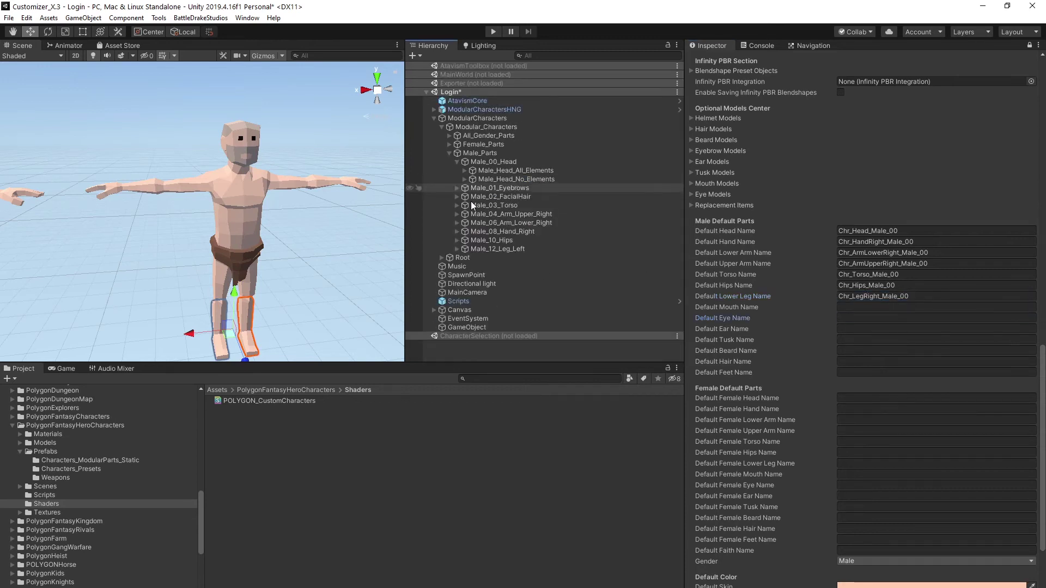
pyautogui.click(456, 162)
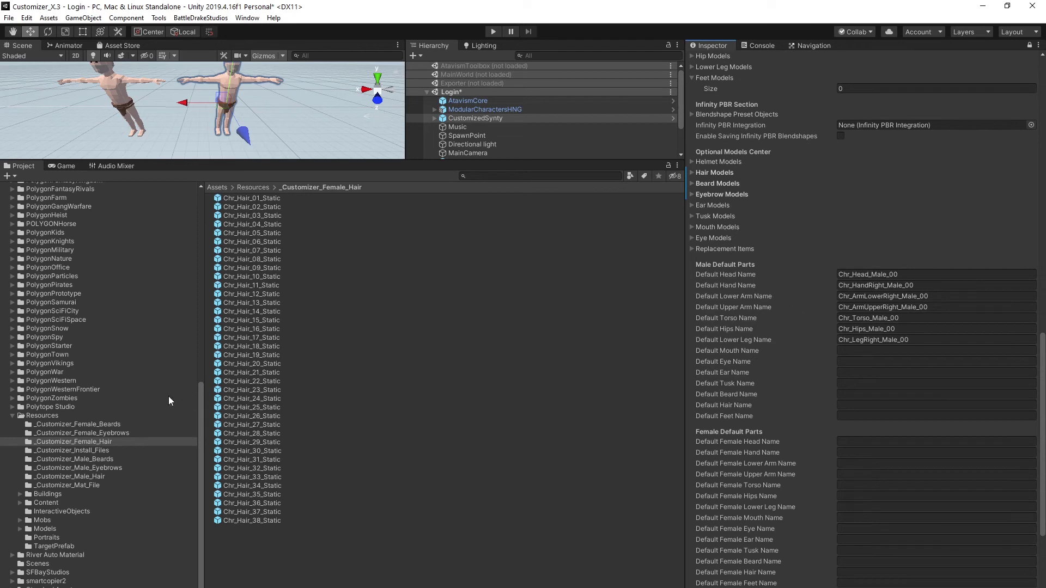
# Fill Beard Models with all assets from Resources/_Customizer_Male_Beards.
pyautogui.click(30, 415)
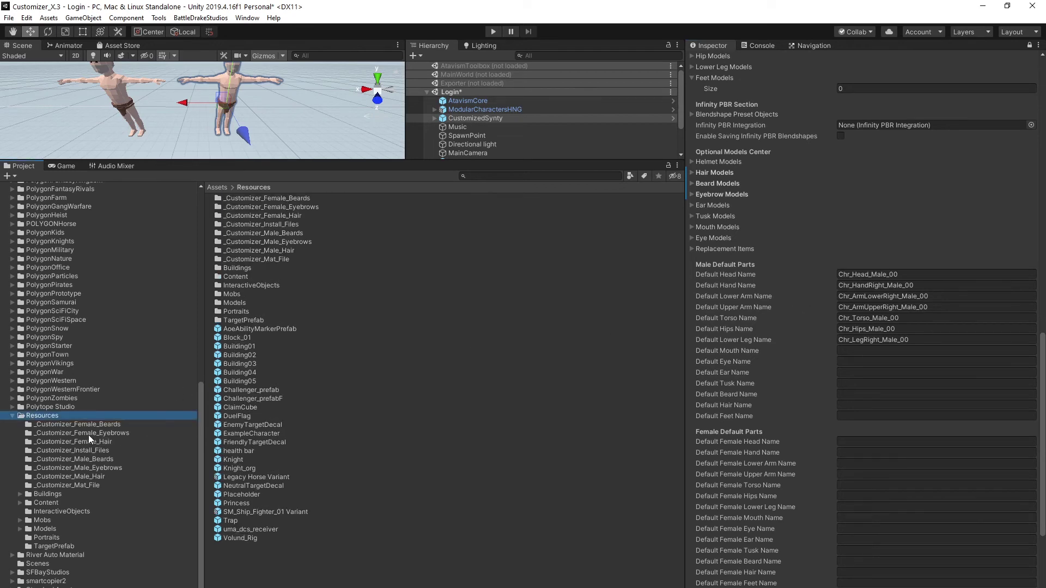
pyautogui.click(80, 460)
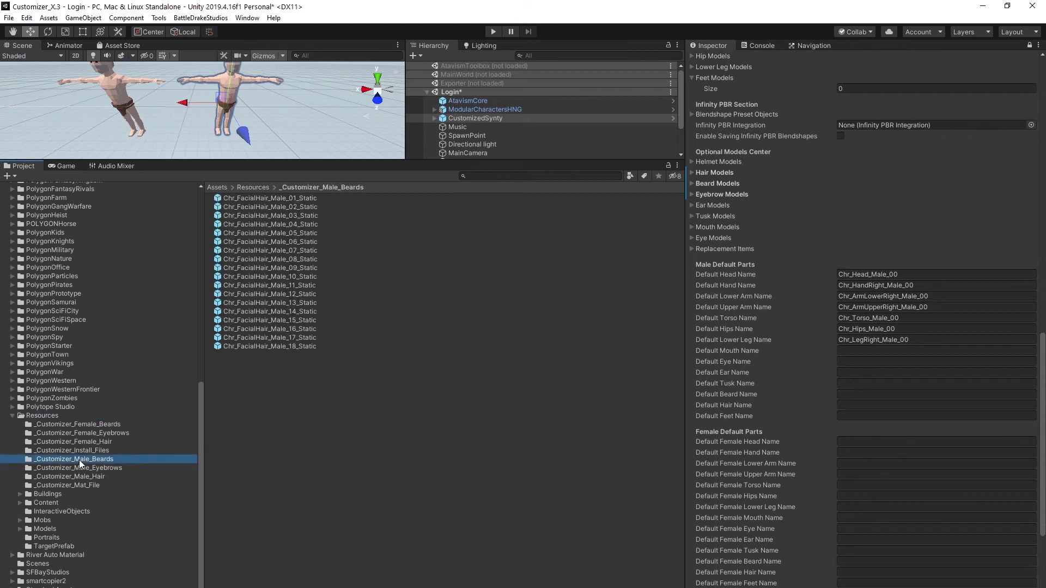
pyautogui.scroll(-5, 749, 240)
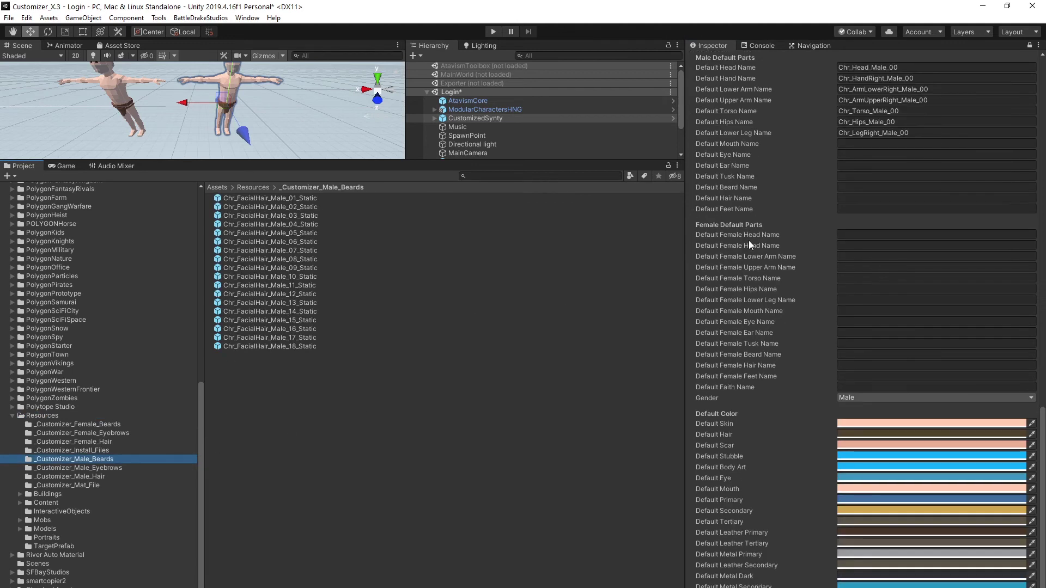
pyautogui.scroll(5, 749, 240)
pyautogui.scroll(2, 720, 292)
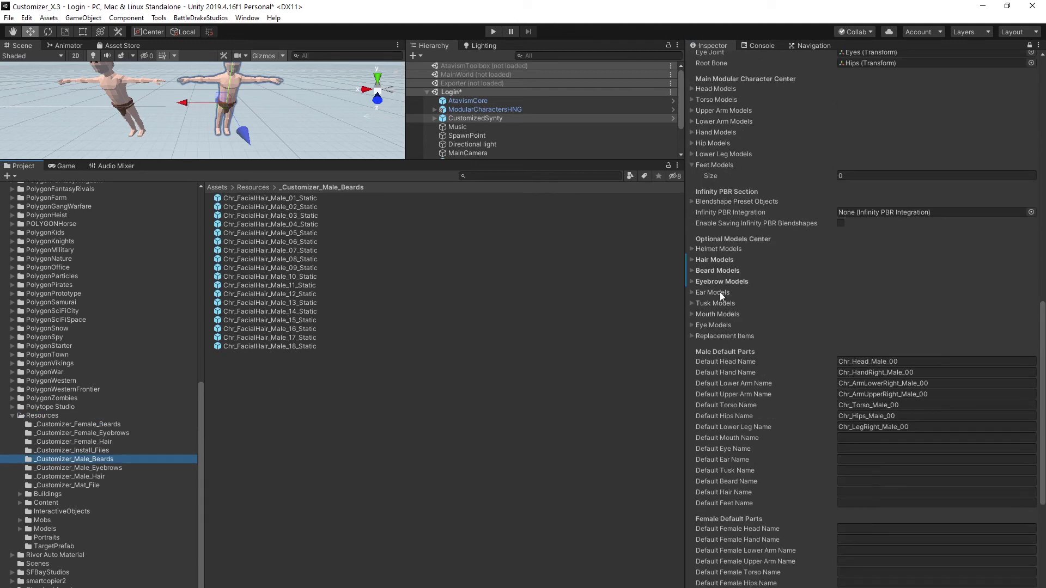
pyautogui.click(692, 271)
pyautogui.click(284, 199)
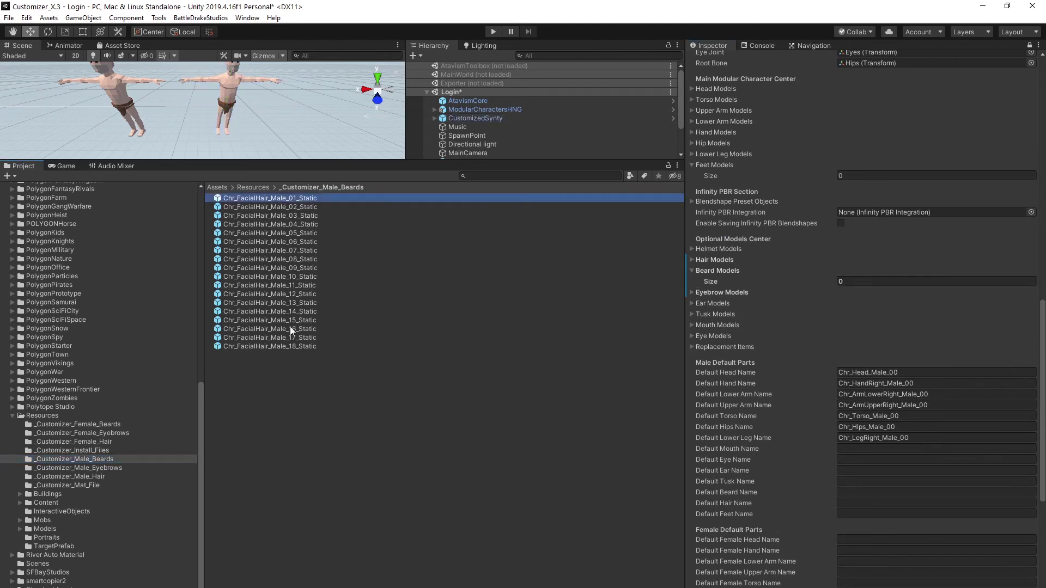
pyautogui.keyDown('shift'); pyautogui.click(283, 344); pyautogui.keyUp('shift')
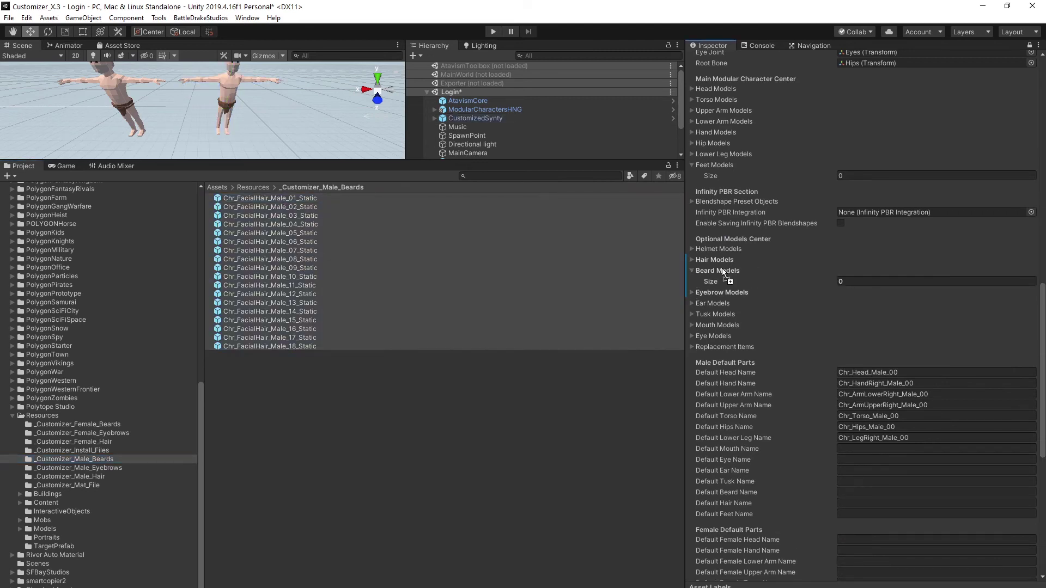
pyautogui.moveTo(368, 273); pyautogui.dragTo(720, 270)
pyautogui.click(691, 270)
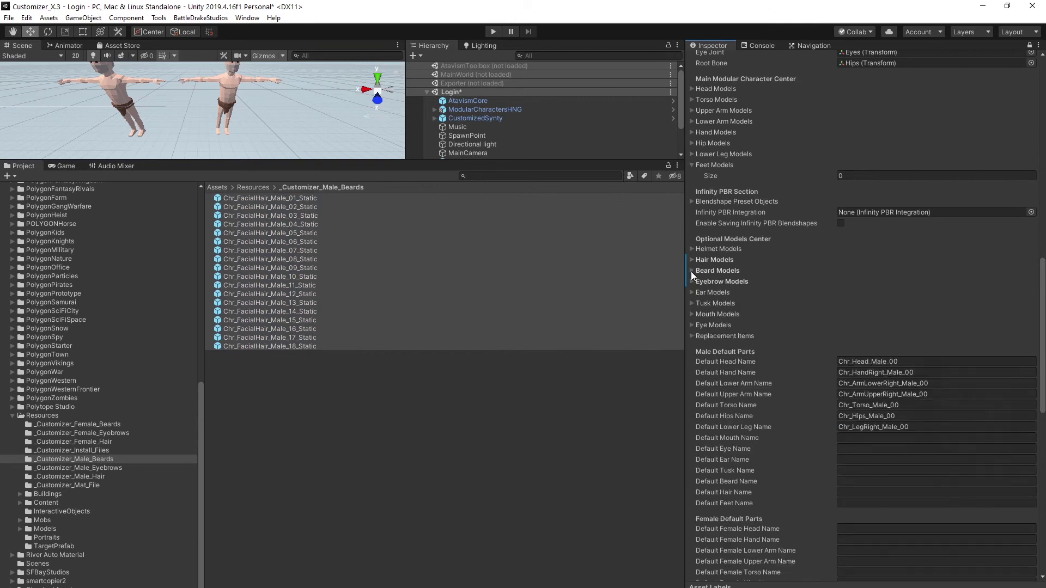
# Add the ten male eyebrow assets to Eyebrow Models.
pyautogui.click(72, 468)
pyautogui.click(262, 198)
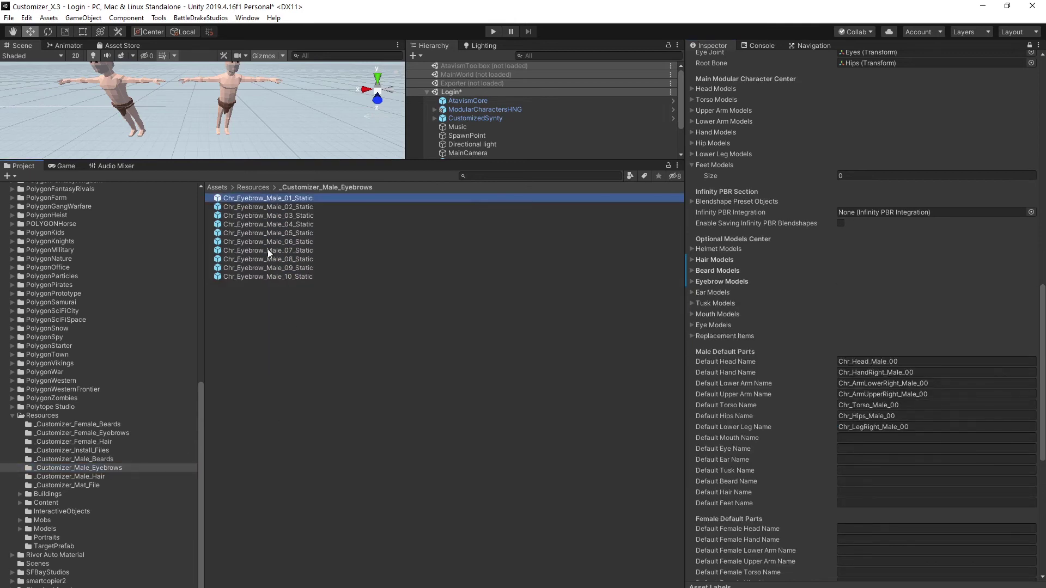
pyautogui.keyDown('shift'); pyautogui.click(257, 276); pyautogui.keyUp('shift')
pyautogui.moveTo(340, 239)
pyautogui.mouseDown()
pyautogui.moveTo(763, 275)
pyautogui.moveTo(725, 279)
pyautogui.mouseUp()
# Add all 38 male hair assets to Hair Models.
pyautogui.click(82, 476)
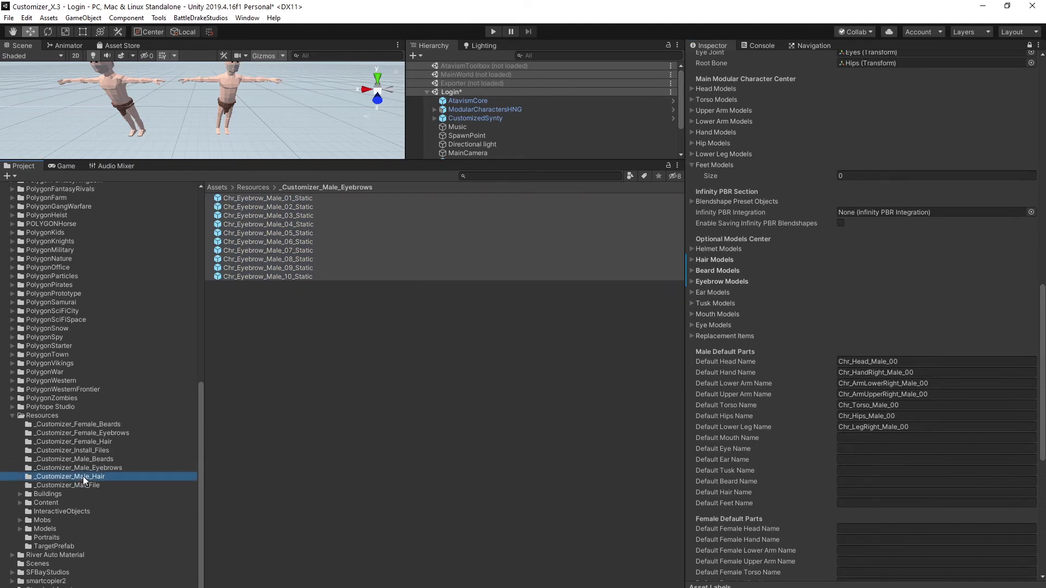
pyautogui.click(265, 198)
pyautogui.keyDown('shift'); pyautogui.click(236, 519); pyautogui.keyUp('shift')
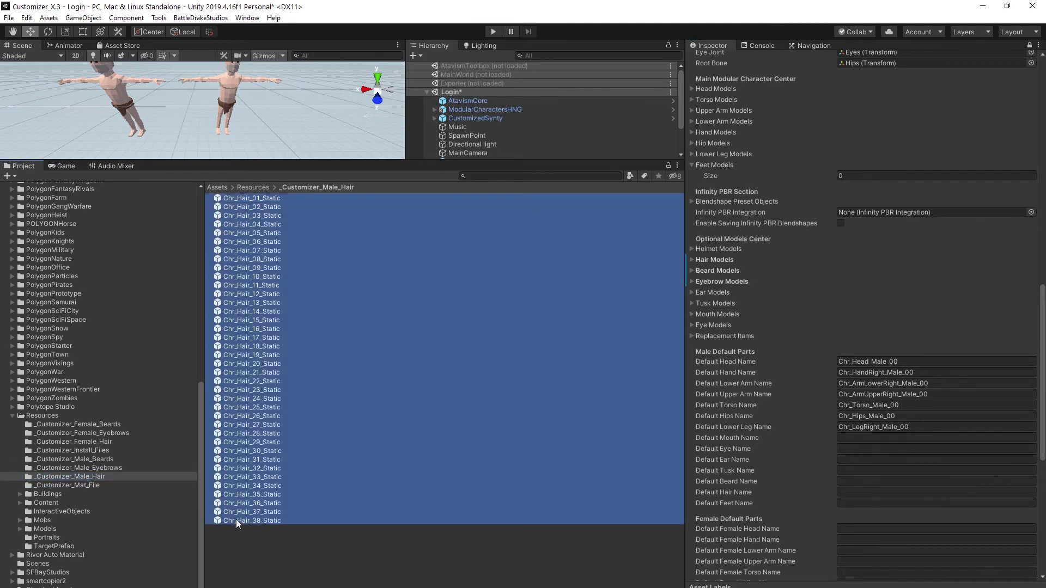
pyautogui.moveTo(241, 491); pyautogui.dragTo(725, 275)
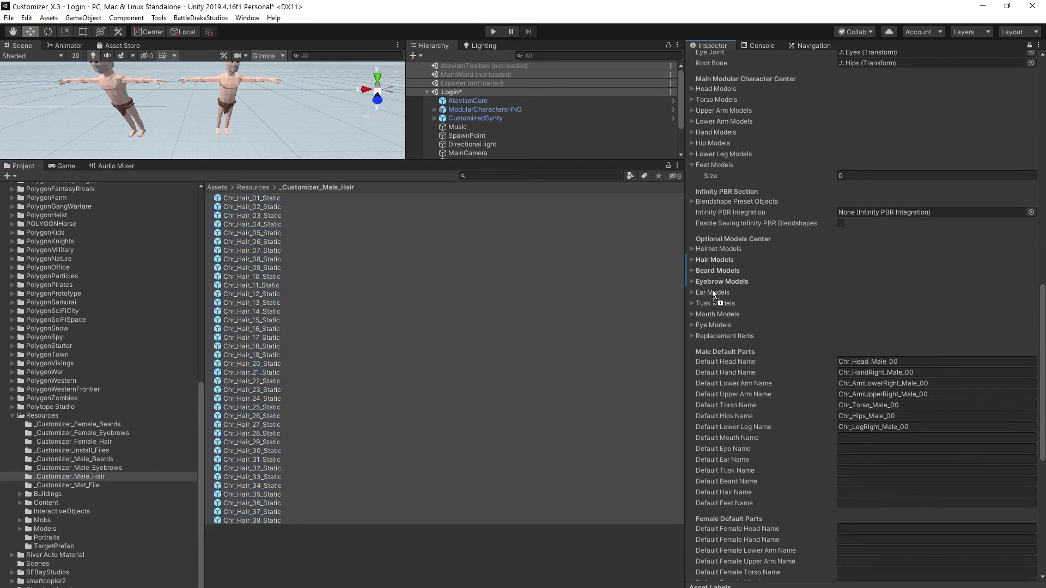
pyautogui.moveTo(710, 258); pyautogui.dragTo(709, 258)
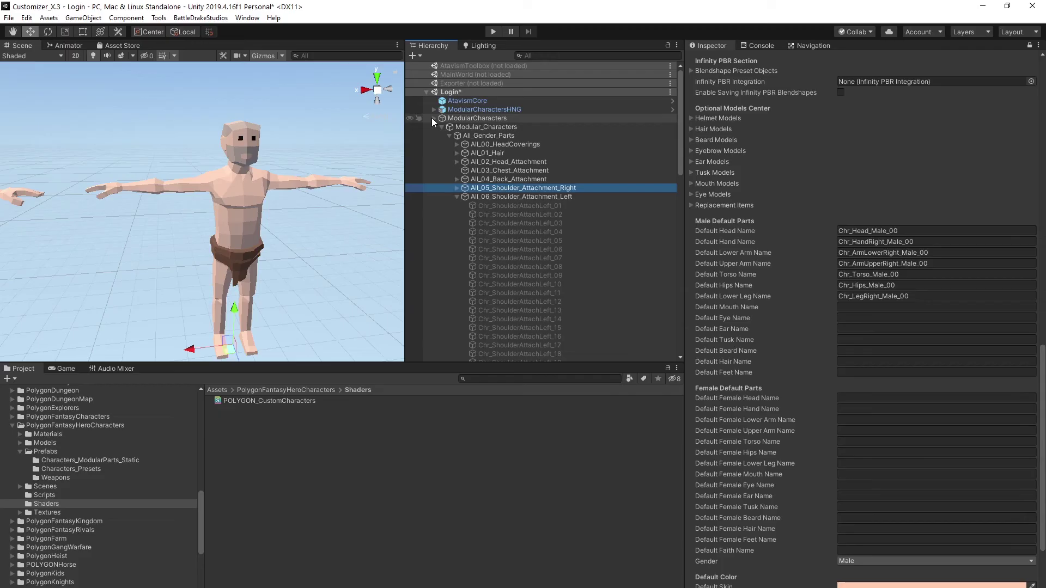
pyautogui.click(434, 118)
pyautogui.click(489, 109)
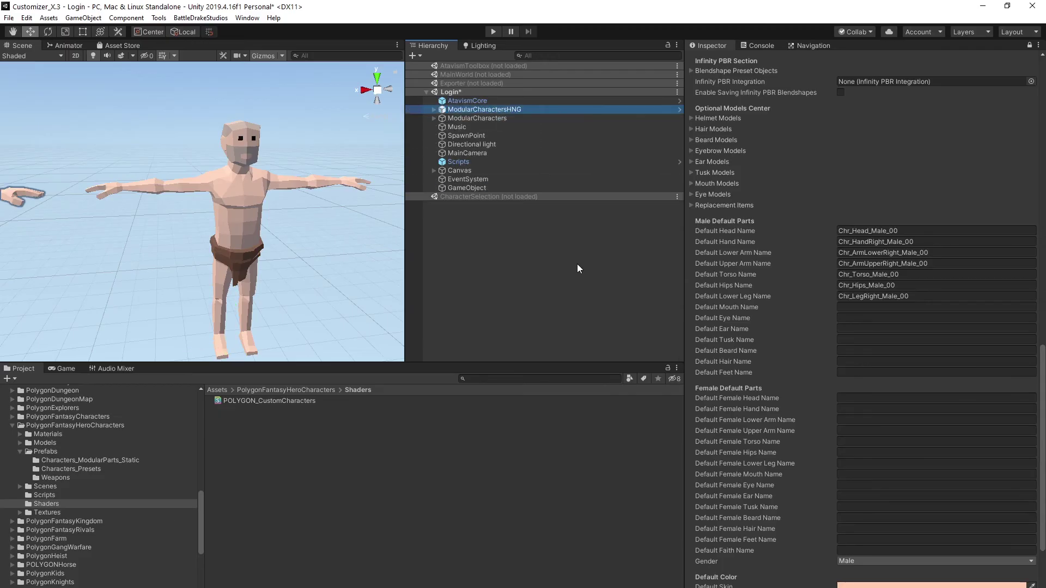
pyautogui.press('f')
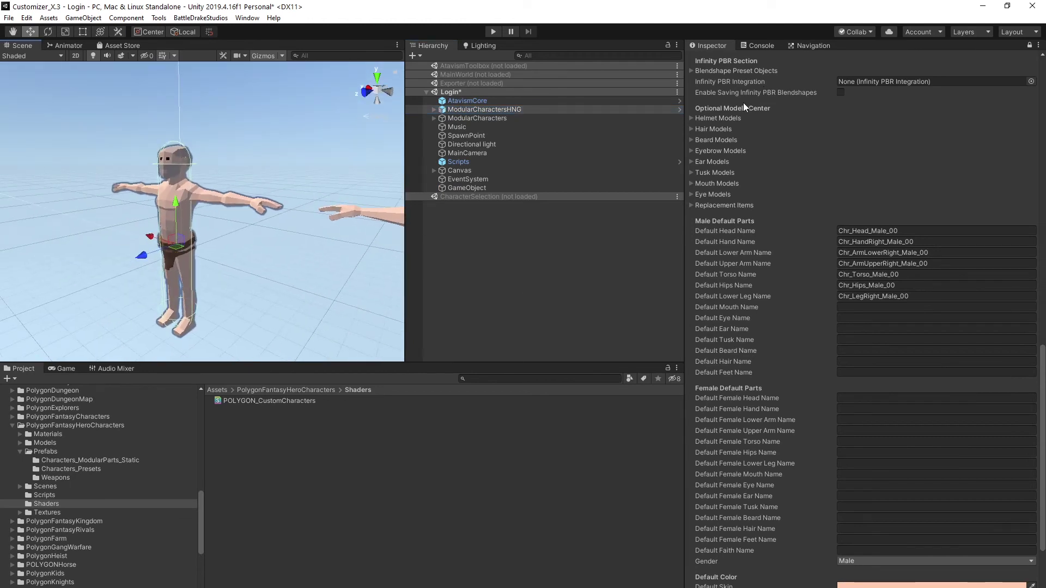
pyautogui.click(507, 111)
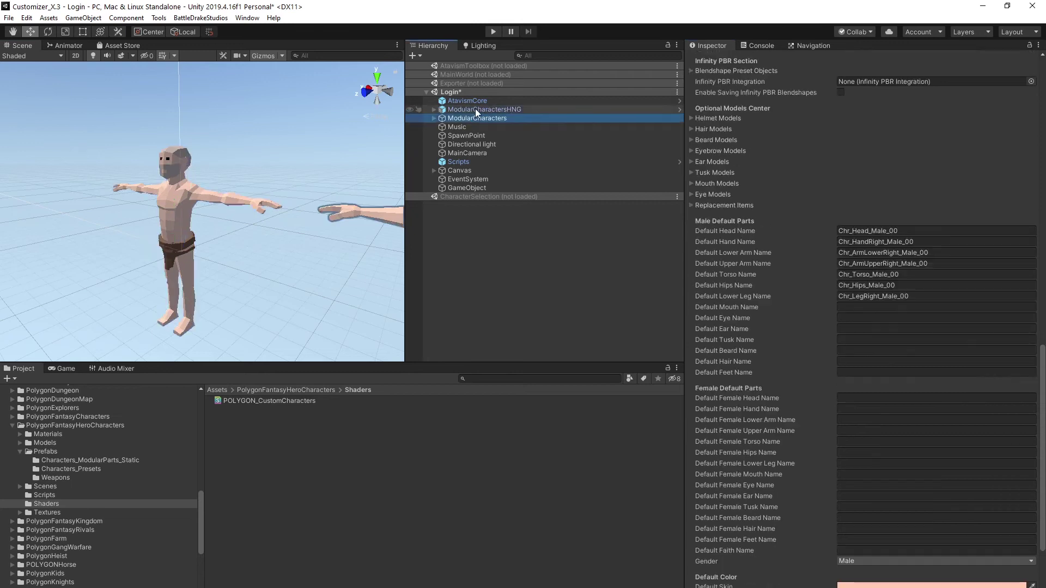
pyautogui.scroll(5, 799, 196)
pyautogui.scroll(5, 802, 178)
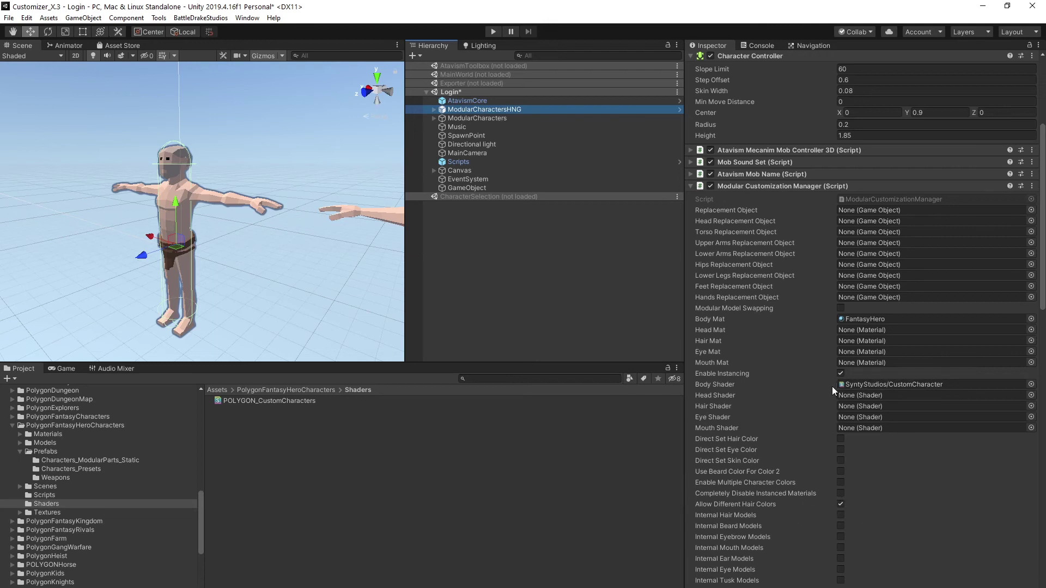
pyautogui.scroll(-5, 927, 387)
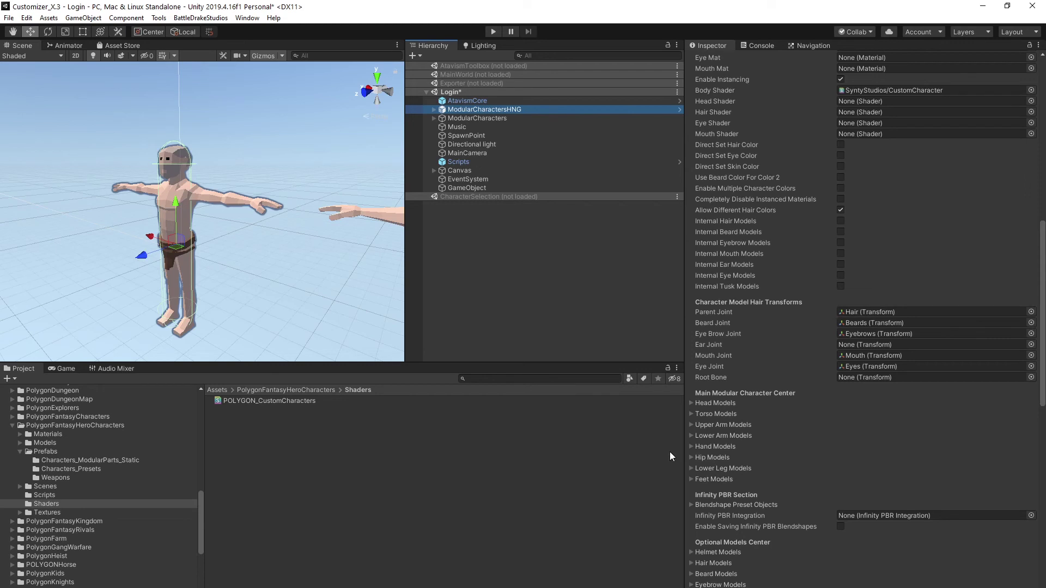
pyautogui.scroll(-2, 808, 488)
pyautogui.scroll(-2, 792, 512)
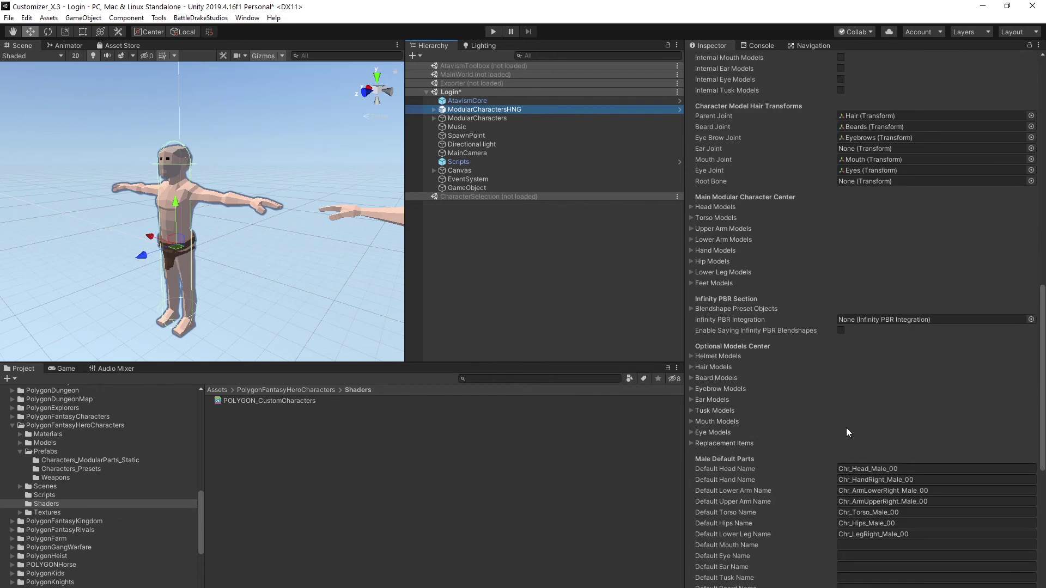
pyautogui.click(690, 365)
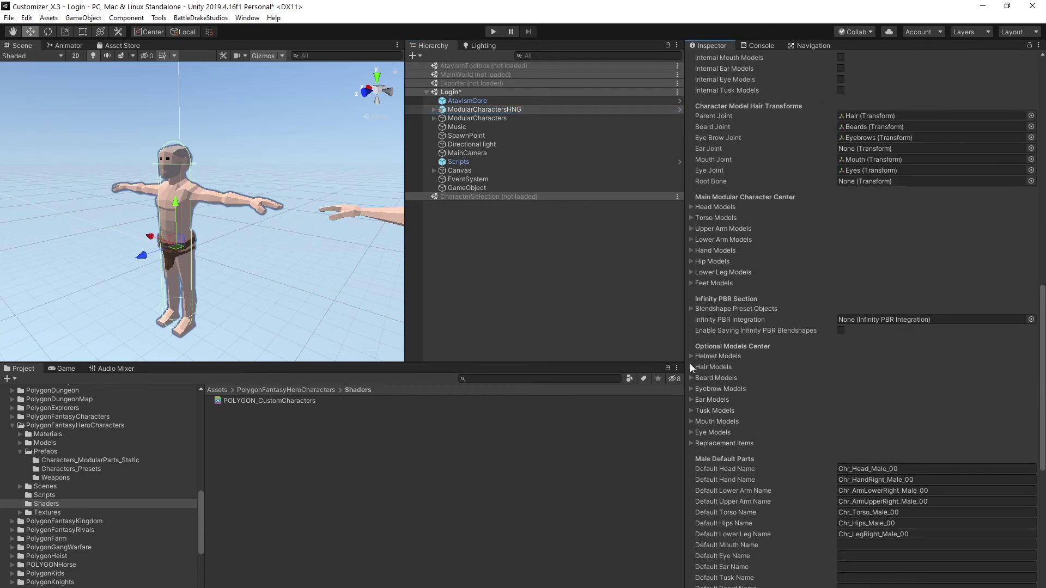
pyautogui.click(691, 367)
pyautogui.scroll(-2, 744, 287)
pyautogui.scroll(-2, 735, 285)
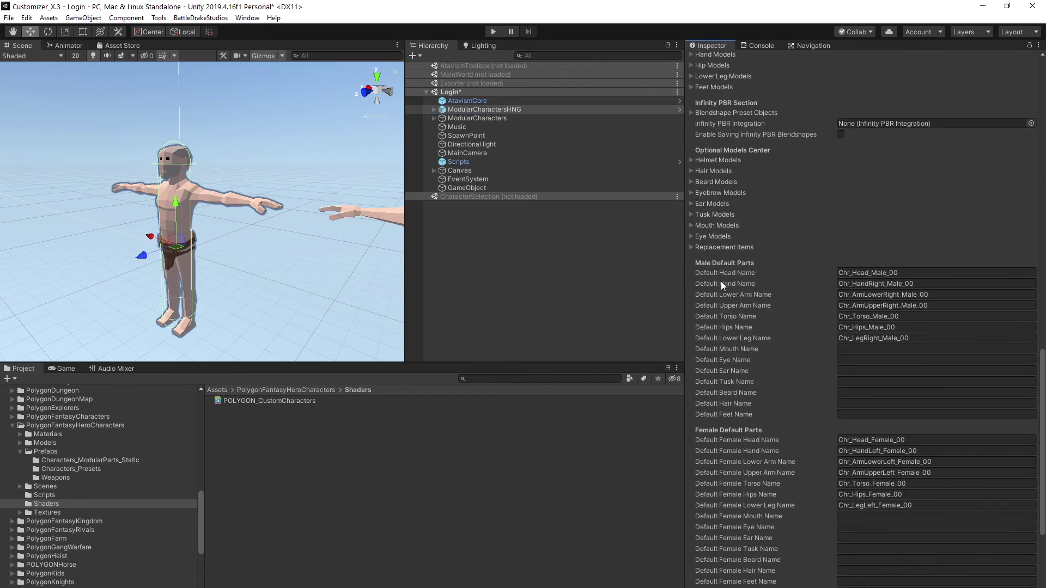
pyautogui.scroll(-2, 846, 240)
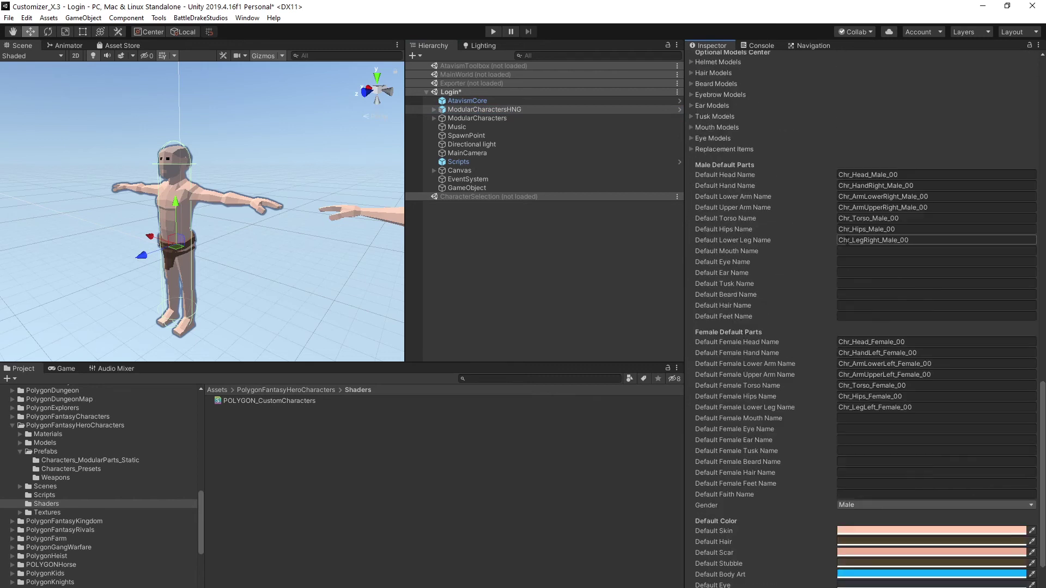
pyautogui.scroll(-3, 846, 240)
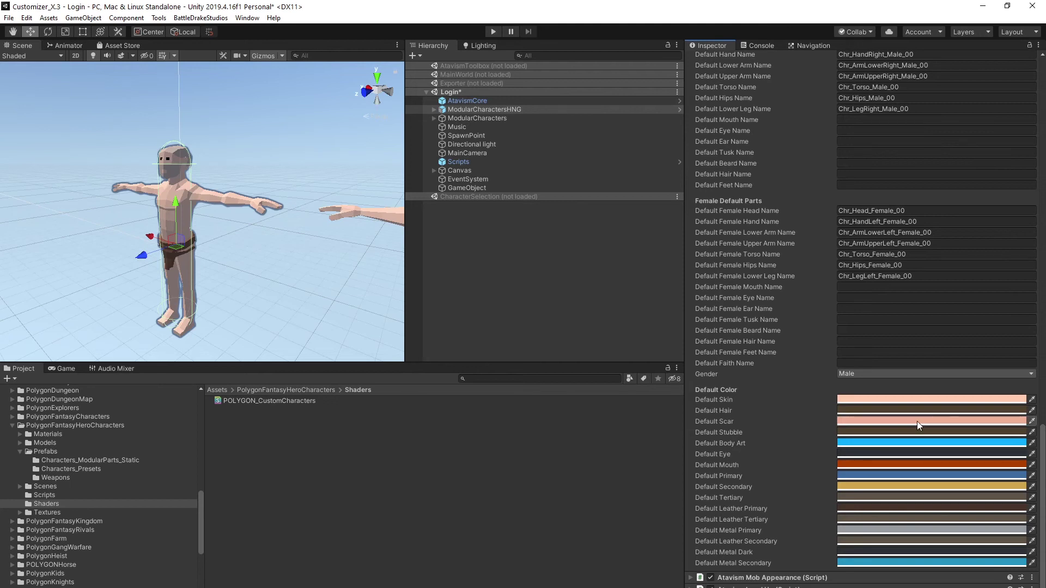
# Check the second character, reselect ModularCharacters and collapse the PolygonFantasyHeroCharacters folders in the Project tree.
pyautogui.click(868, 374)
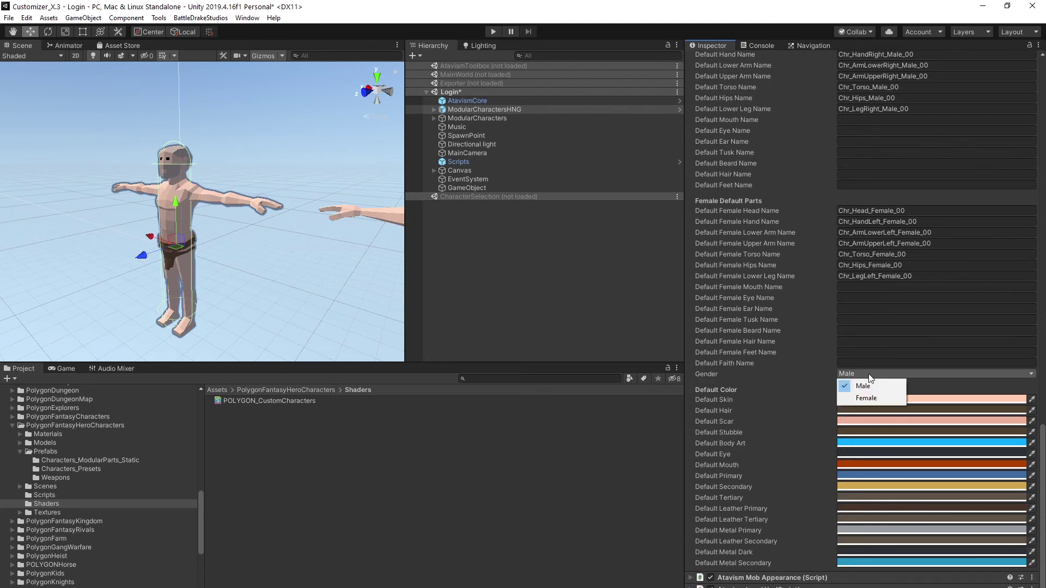
pyautogui.moveTo(343, 256); pyautogui.dragTo(261, 202, button='middle')
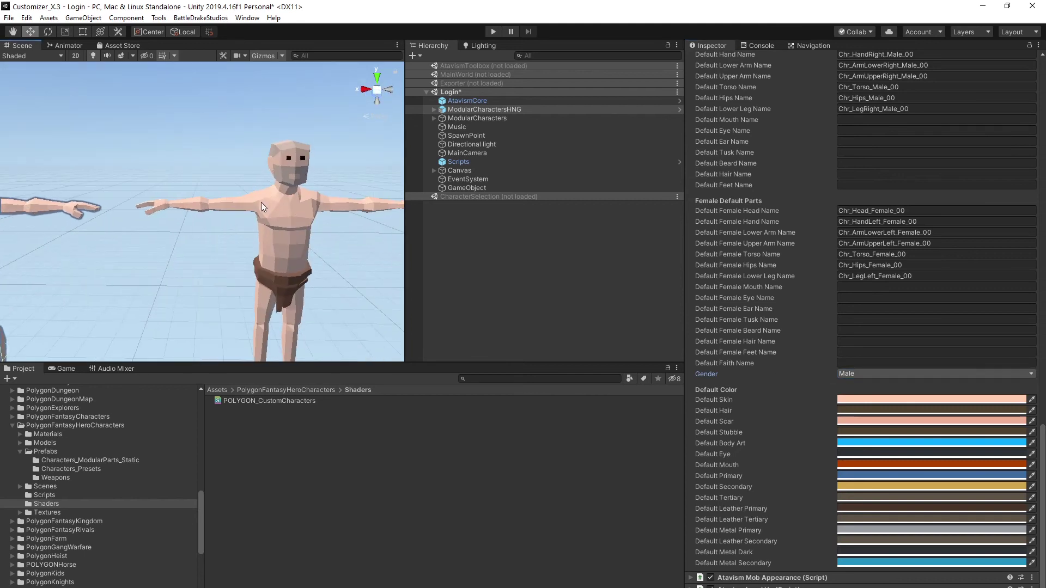
pyautogui.click(314, 229)
pyautogui.scroll(10, 549, 159)
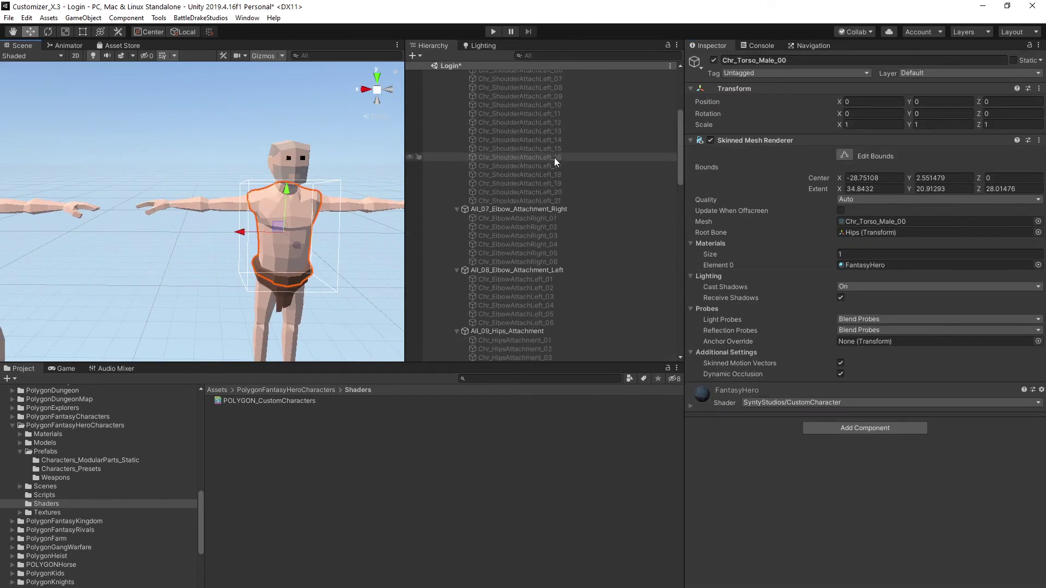
pyautogui.scroll(10, 548, 156)
pyautogui.click(471, 119)
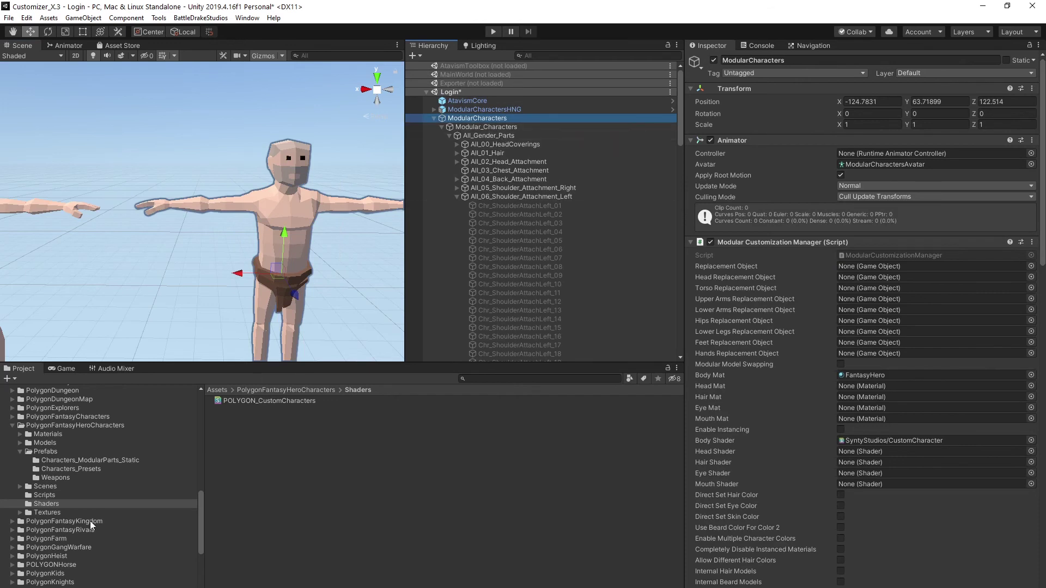
pyautogui.click(20, 450)
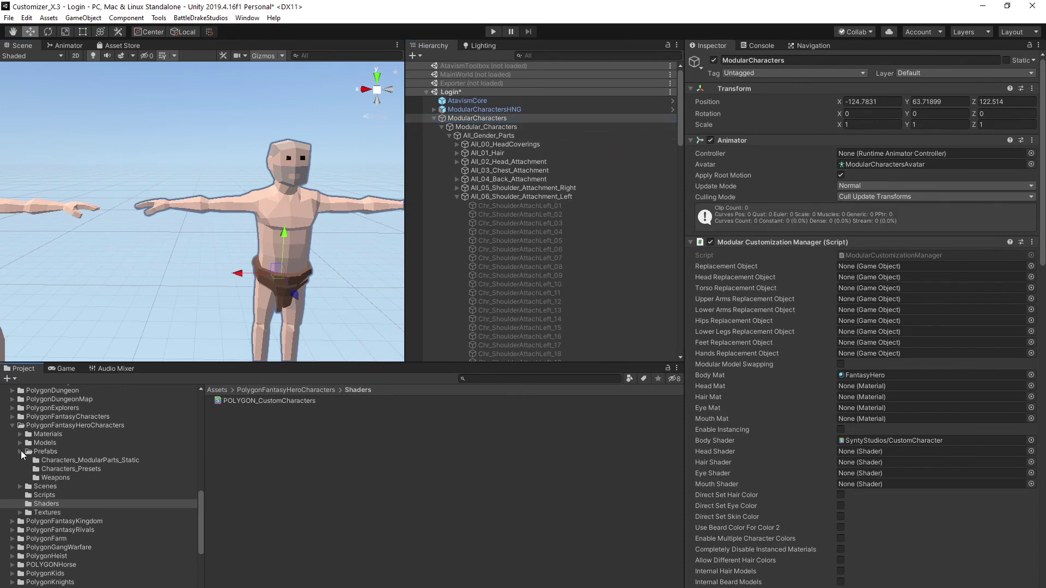
pyautogui.click(11, 427)
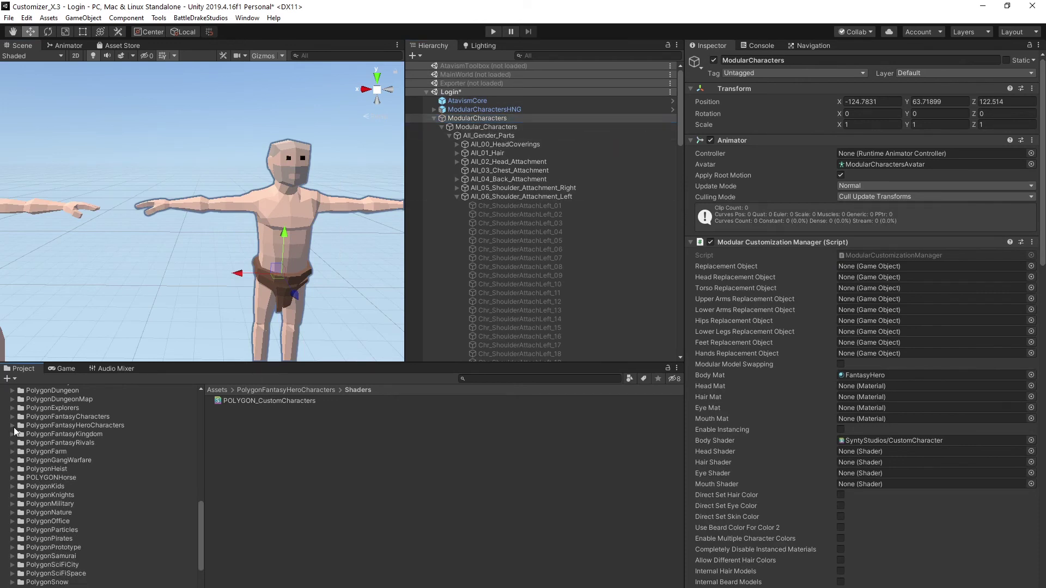
pyautogui.scroll(5, 62, 459)
pyautogui.scroll(2, 74, 482)
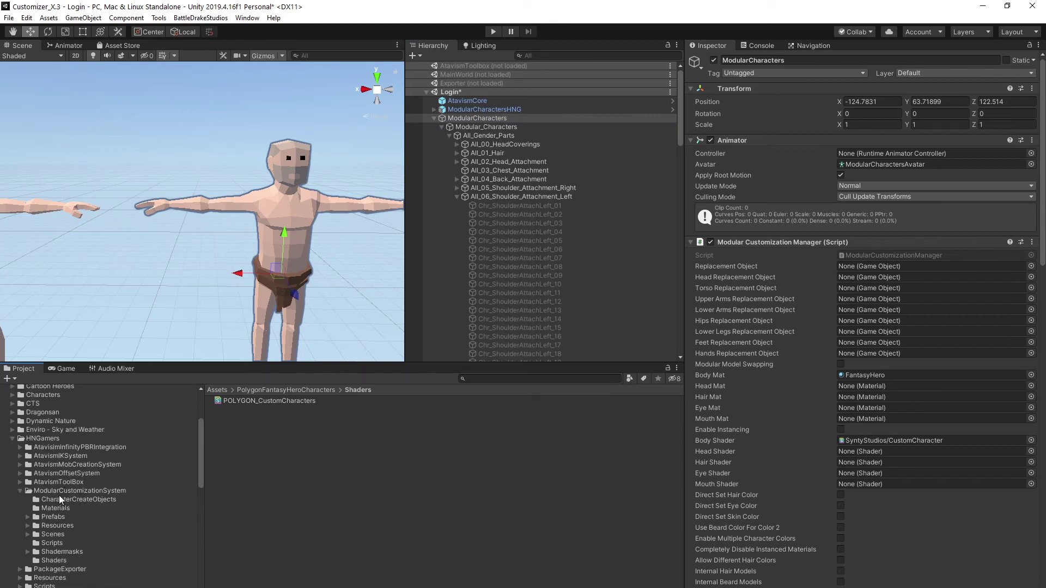
# Browse the Project tree to the Assets/HNGamers/Resources folder.
pyautogui.click(58, 492)
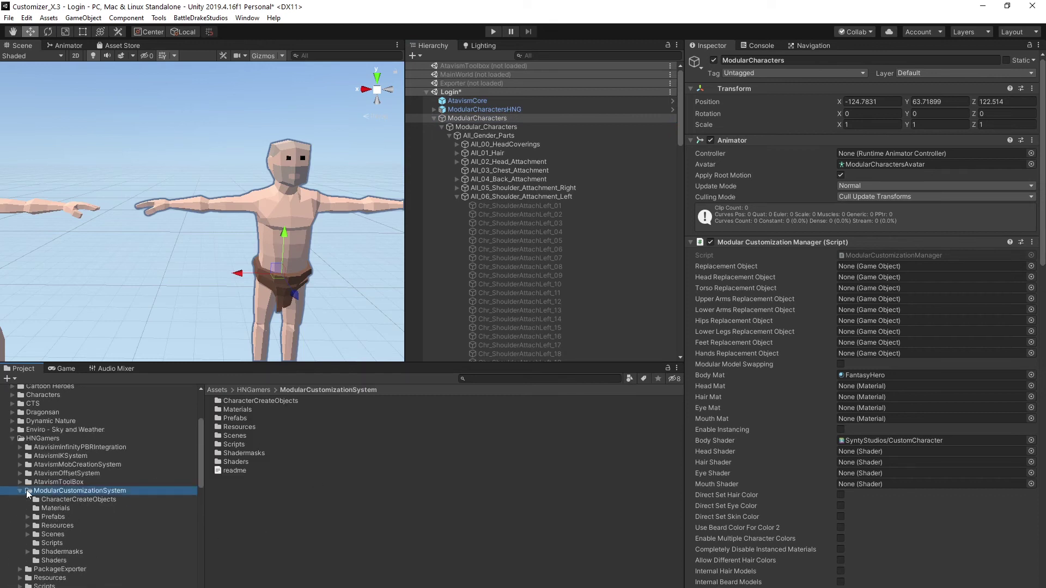
pyautogui.click(19, 490)
pyautogui.click(50, 509)
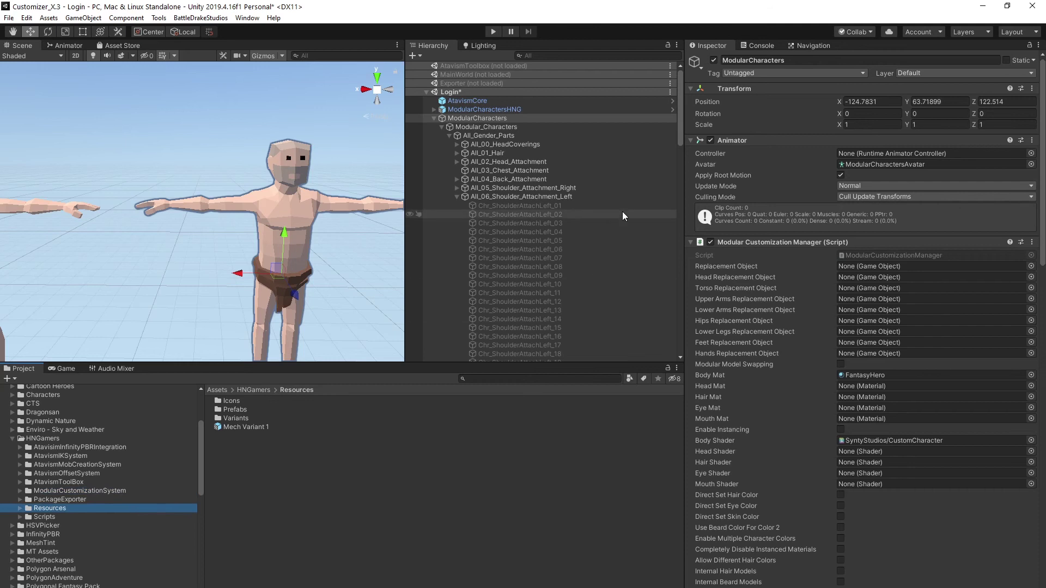
pyautogui.moveTo(470, 119); pyautogui.dragTo(238, 525)
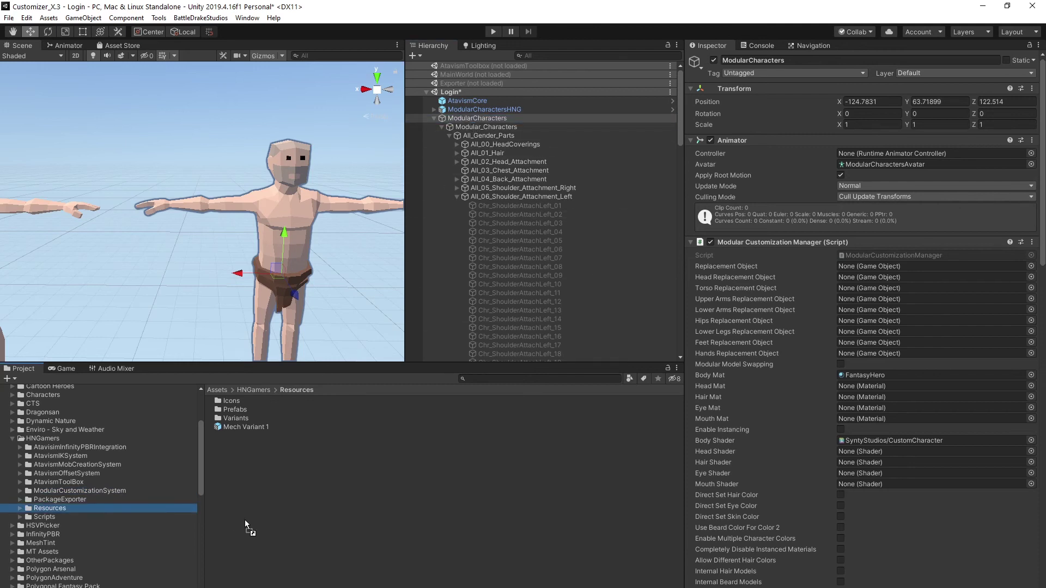
# Rename ModularCharacters to CustomizedSynty and save it as a prefab in Resources.
pyautogui.click(789, 64)
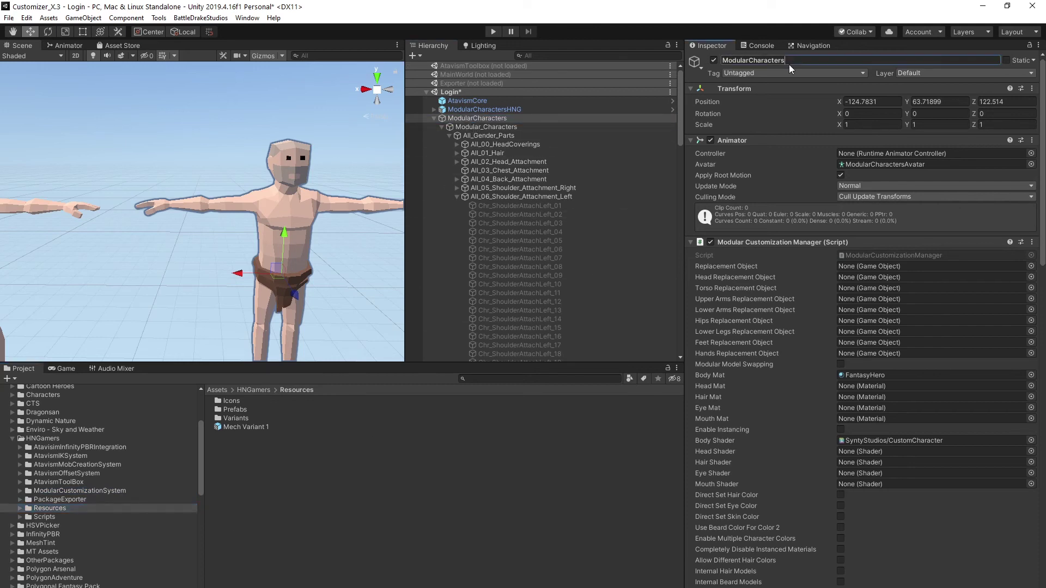
pyautogui.write('Cu')
pyautogui.write('stomizedSynty')
pyautogui.click(549, 511)
pyautogui.moveTo(479, 116); pyautogui.dragTo(265, 530)
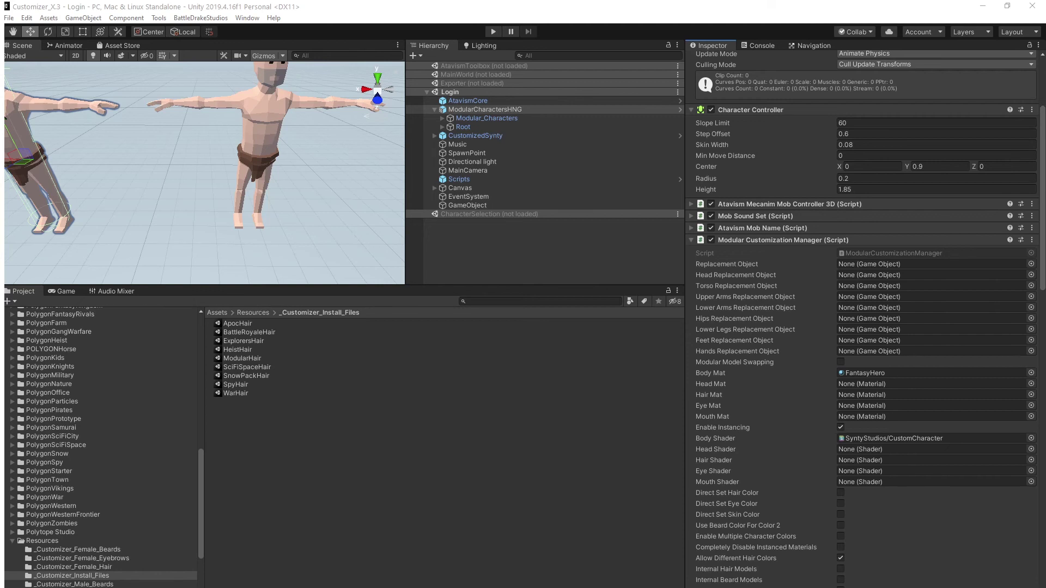
# Create two empty child objects under the prefab's Head joint.
pyautogui.rightClick(497, 285)
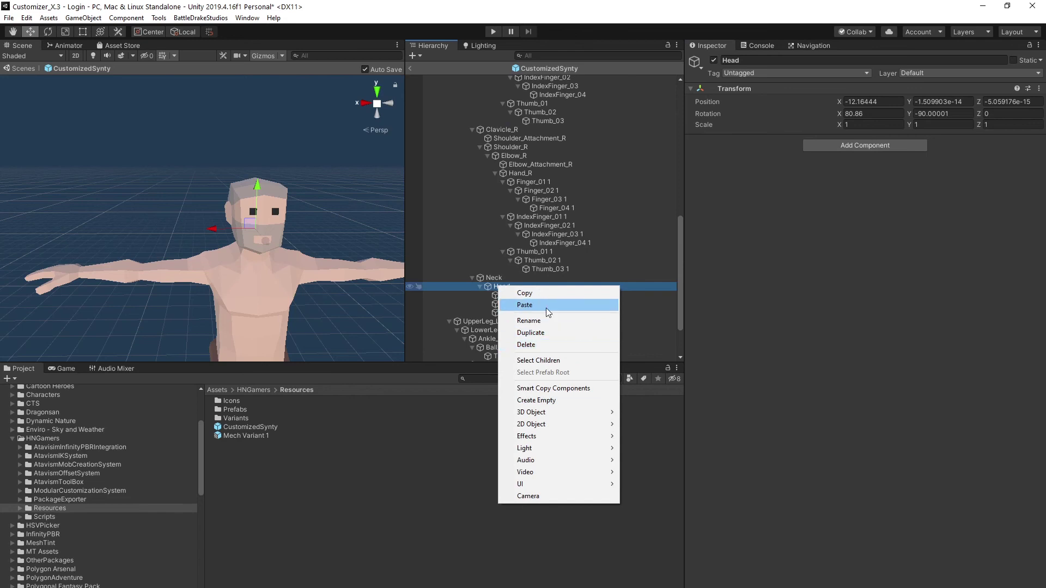
pyautogui.click(533, 403)
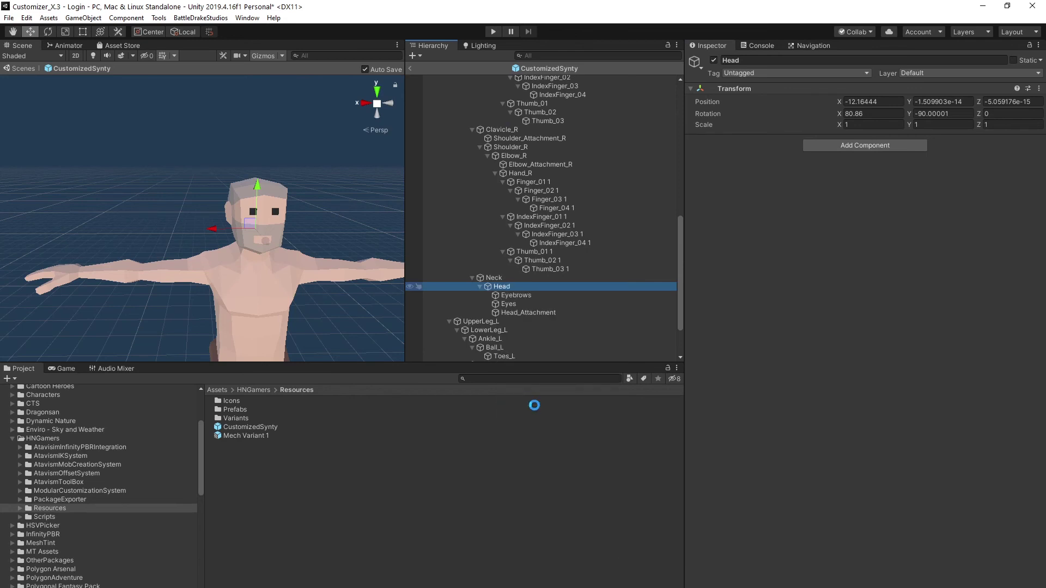
pyautogui.rightClick(510, 282)
pyautogui.click(552, 399)
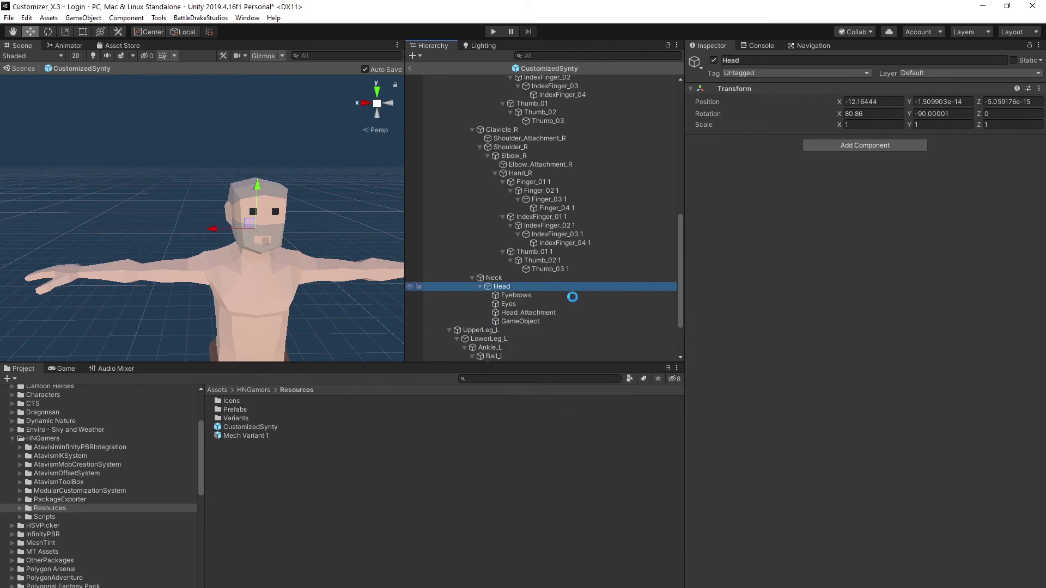
# Name the two new Head children Beards and Hair.
pyautogui.click(526, 322)
pyautogui.click(781, 65)
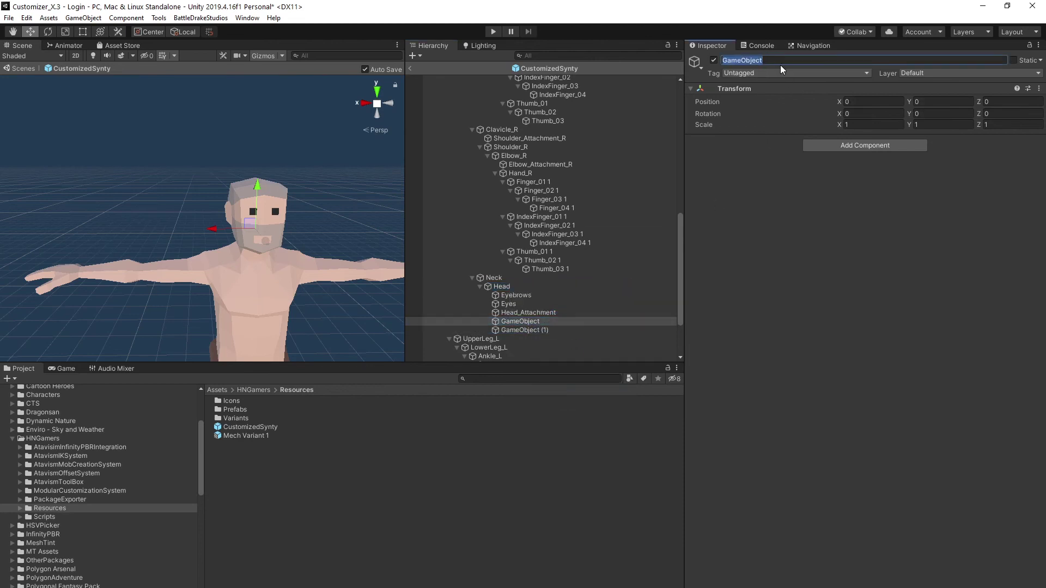
pyautogui.write('Beards')
pyautogui.press('Return')
pyautogui.click(513, 330)
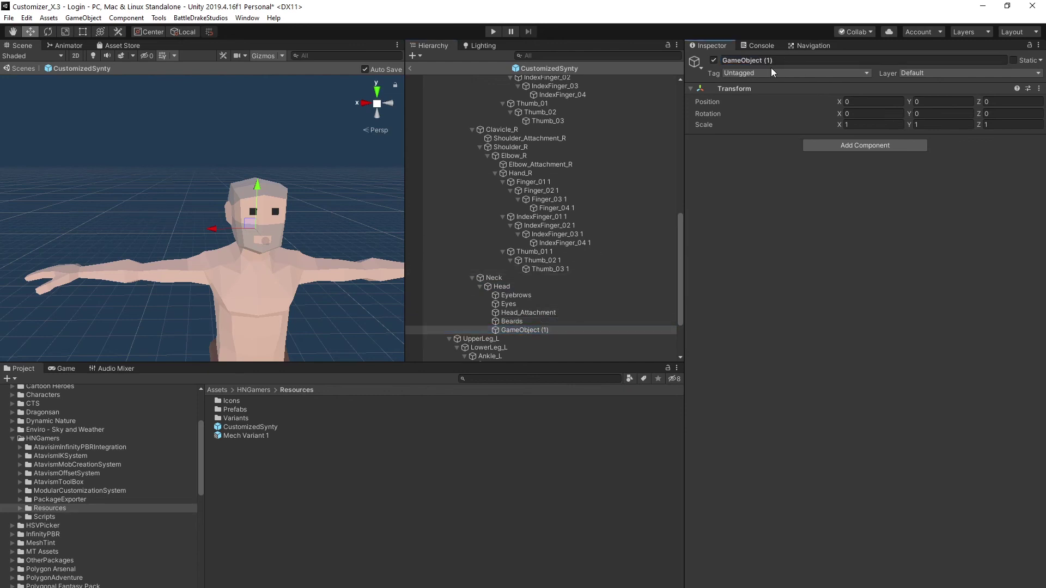
pyautogui.click(773, 62)
pyautogui.write('Hair')
pyautogui.press('Return')
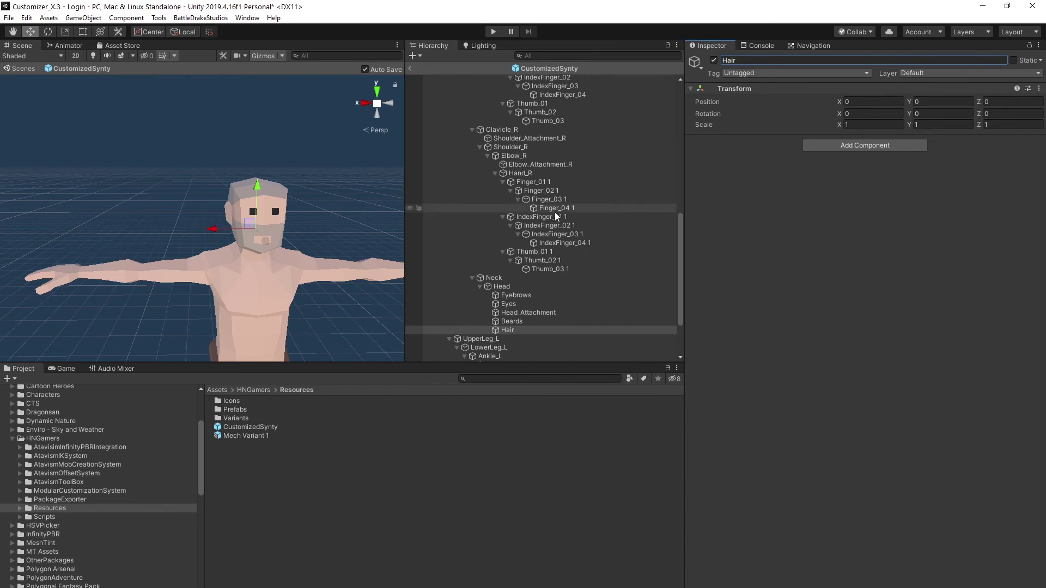
pyautogui.scroll(5, 585, 243)
pyautogui.scroll(10, 595, 206)
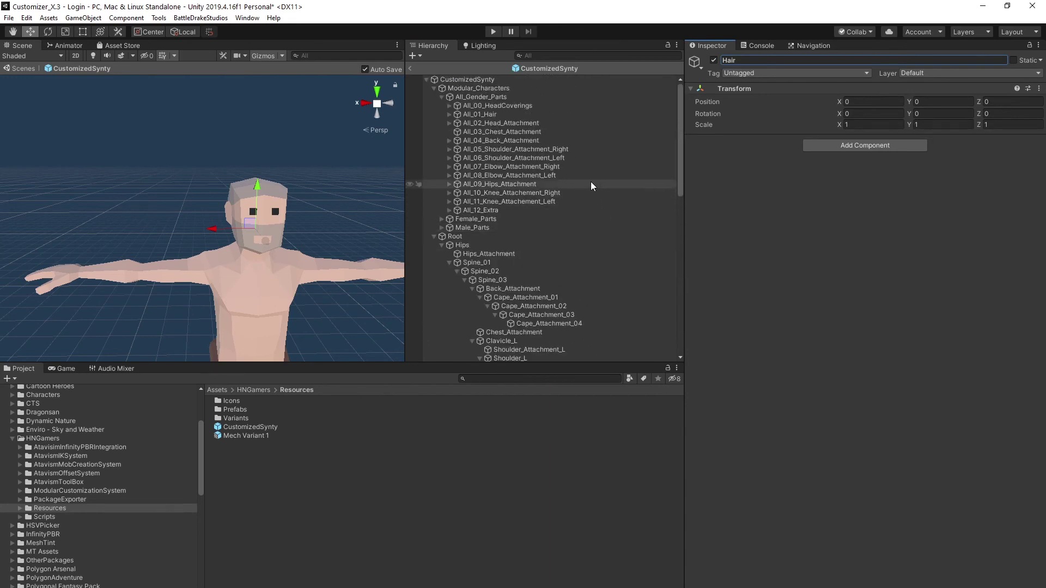
# Assign Hair, Eyebrows and Eyes joints and Hips as root bone on CustomizedSynty's manager.
pyautogui.click(477, 82)
pyautogui.scroll(-5, 817, 291)
pyautogui.scroll(-5, 816, 291)
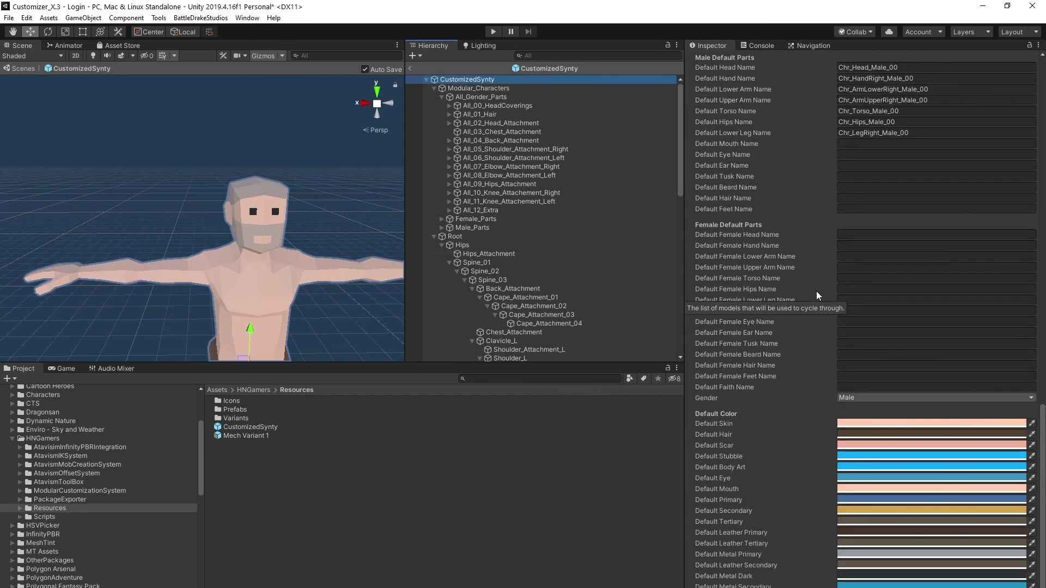
pyautogui.scroll(3, 816, 291)
pyautogui.scroll(5, 814, 278)
pyautogui.scroll(5, 814, 269)
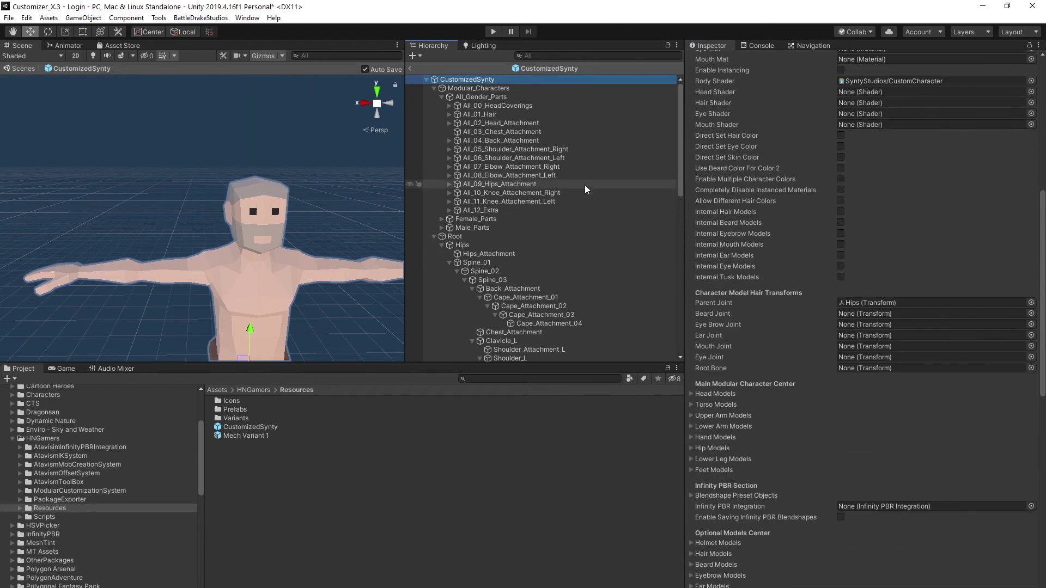
pyautogui.scroll(-5, 584, 185)
pyautogui.scroll(-5, 584, 185)
pyautogui.scroll(-5, 584, 185)
pyautogui.scroll(-3, 584, 185)
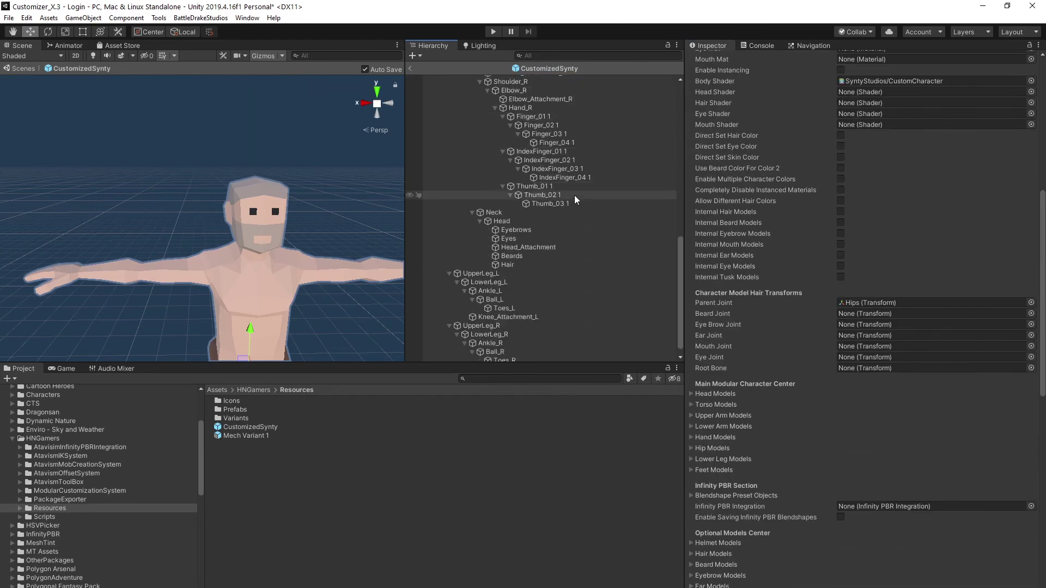
pyautogui.moveTo(507, 264); pyautogui.dragTo(864, 304)
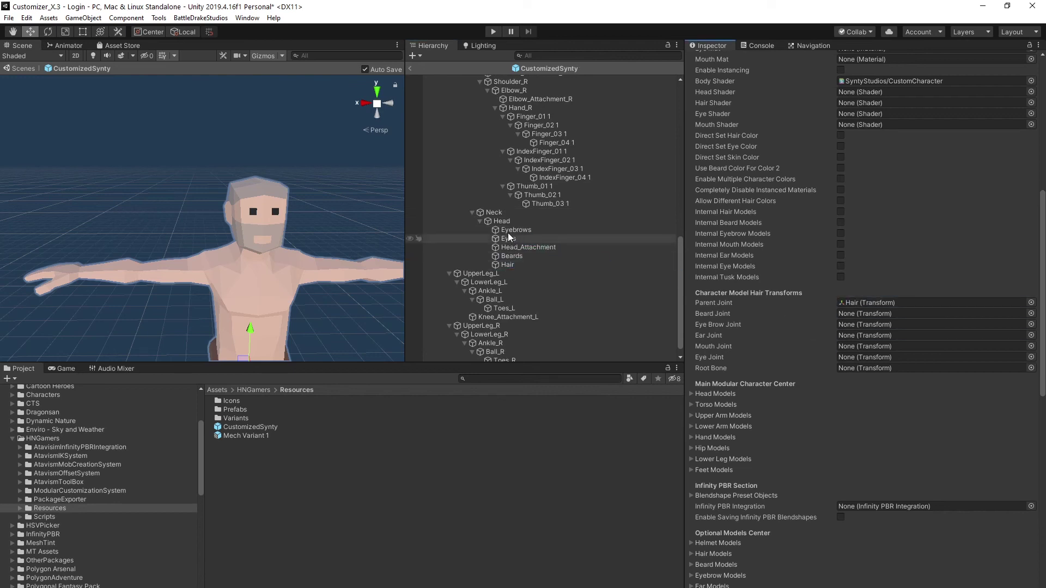
pyautogui.moveTo(507, 232); pyautogui.dragTo(849, 313)
pyautogui.moveTo(506, 239); pyautogui.dragTo(846, 340)
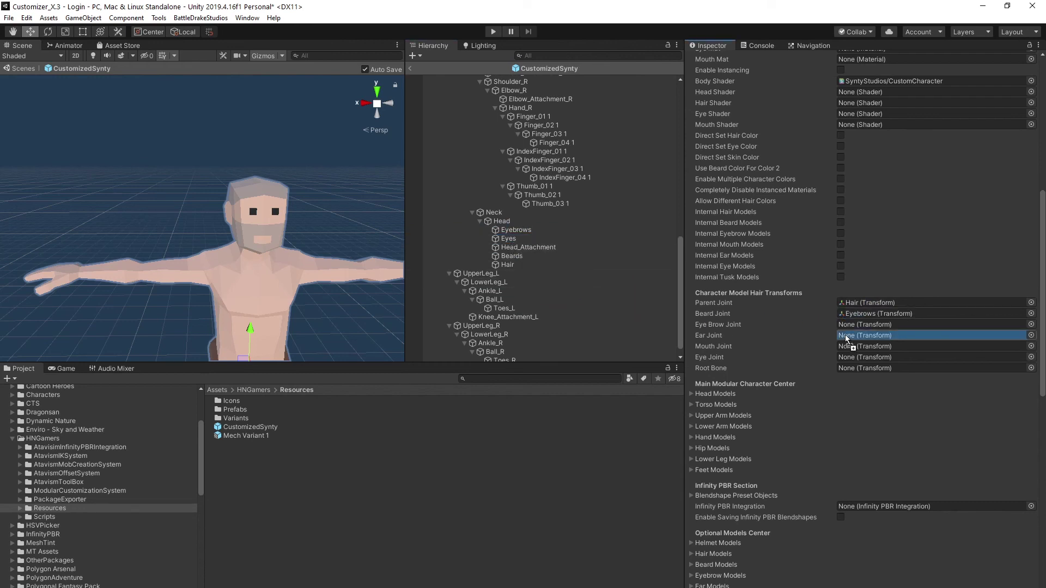
pyautogui.moveTo(847, 341); pyautogui.dragTo(850, 357)
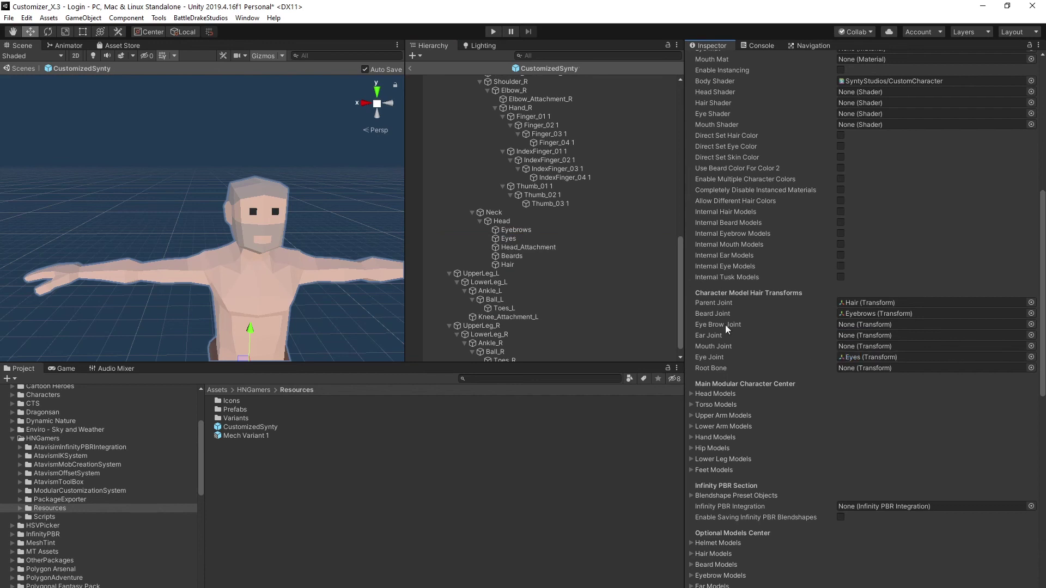
pyautogui.scroll(2, 578, 169)
pyautogui.scroll(10, 579, 169)
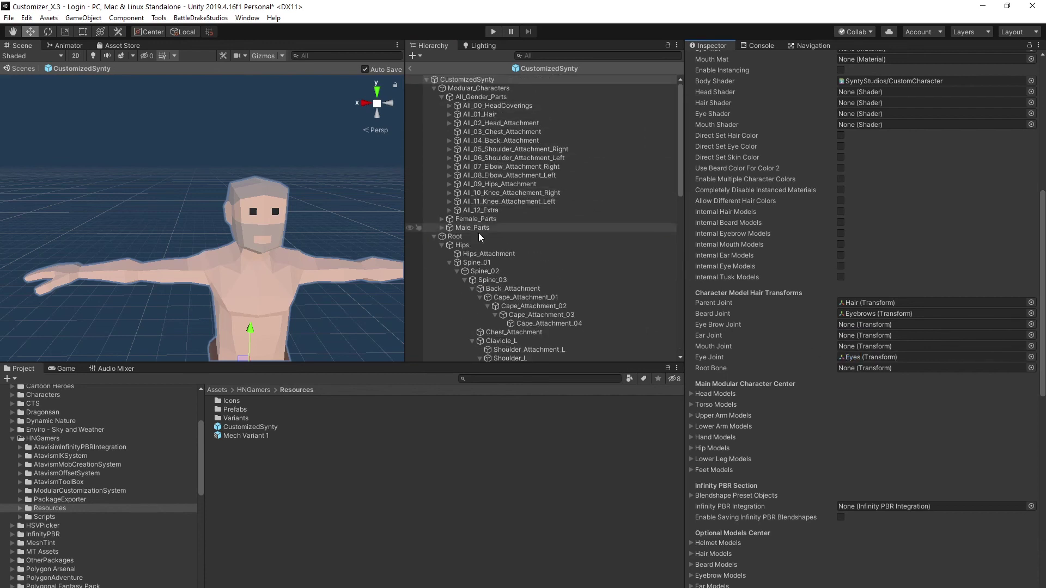
pyautogui.moveTo(462, 245); pyautogui.dragTo(882, 368)
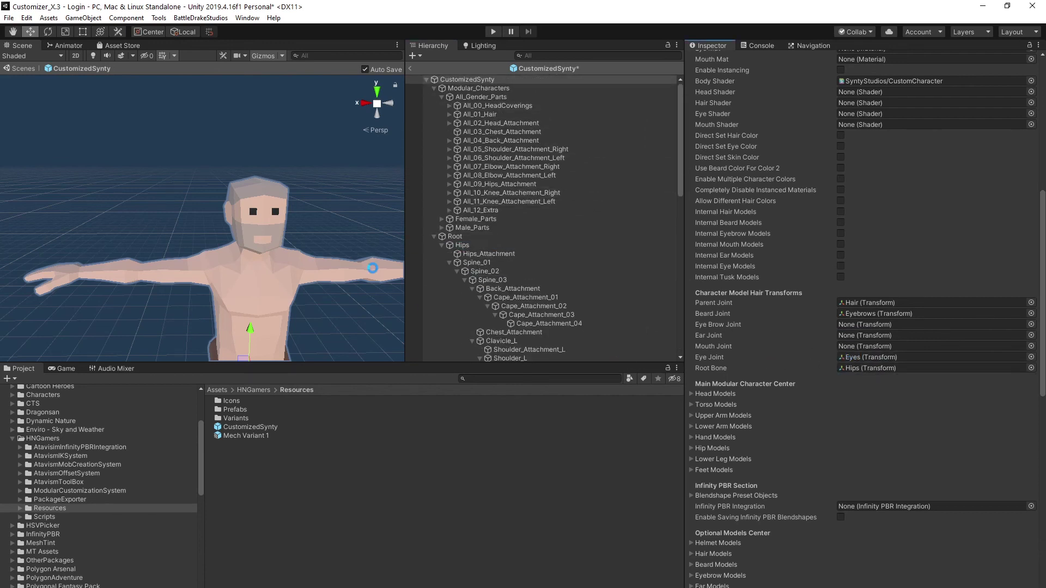
pyautogui.scroll(-8, 562, 186)
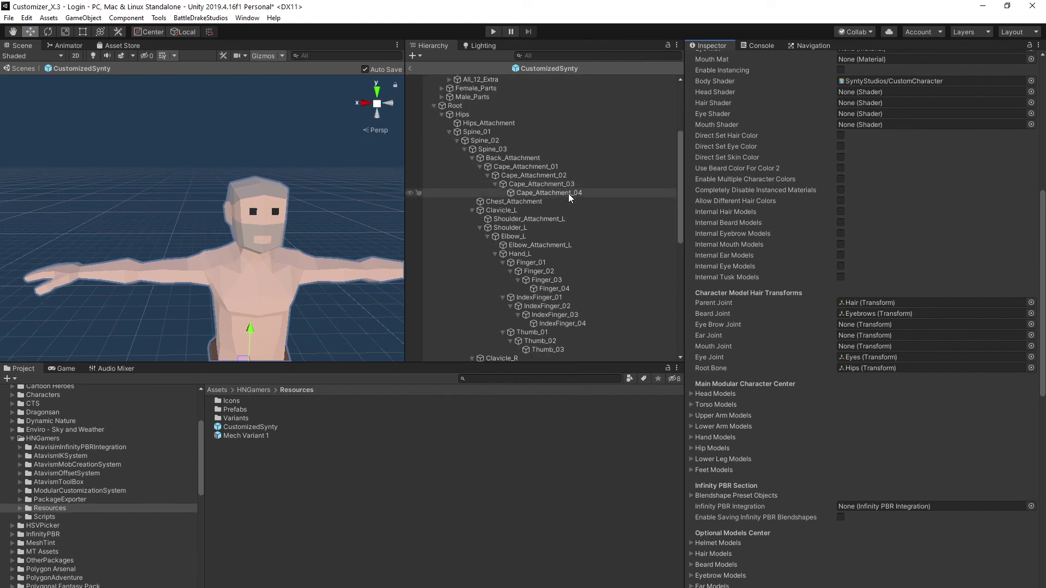
pyautogui.scroll(-5, 573, 191)
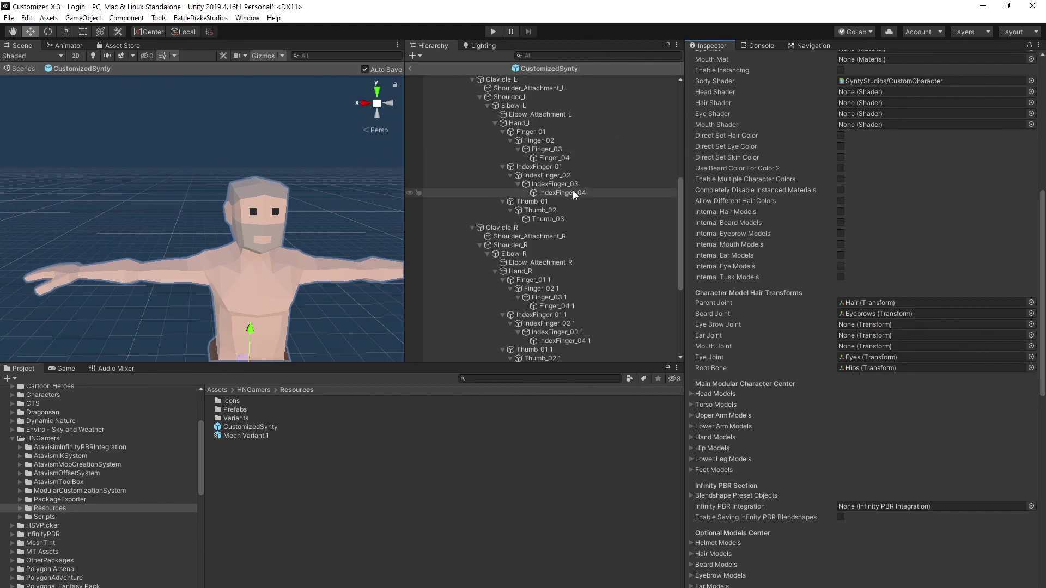
pyautogui.scroll(-7, 572, 190)
pyautogui.scroll(-4, 574, 199)
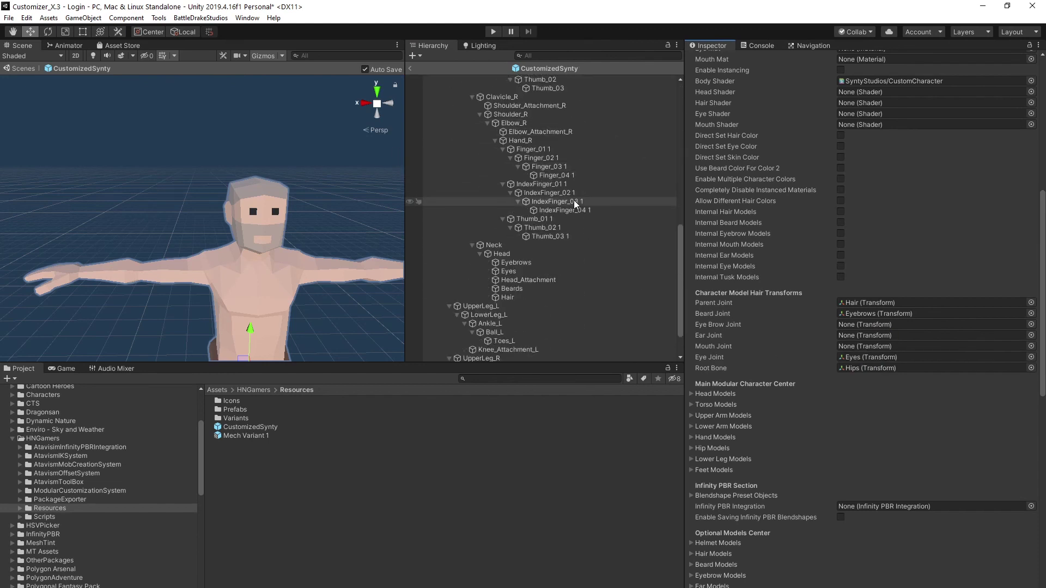
# Create an empty child under Head named Mouth, then select the Neck joint.
pyautogui.rightClick(499, 253)
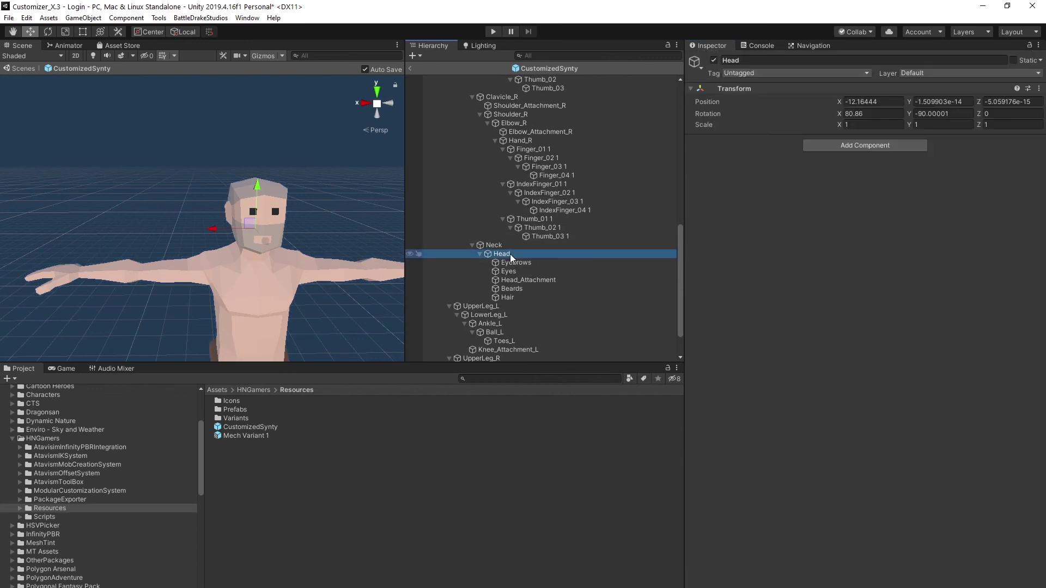
pyautogui.click(554, 365)
pyautogui.click(760, 61)
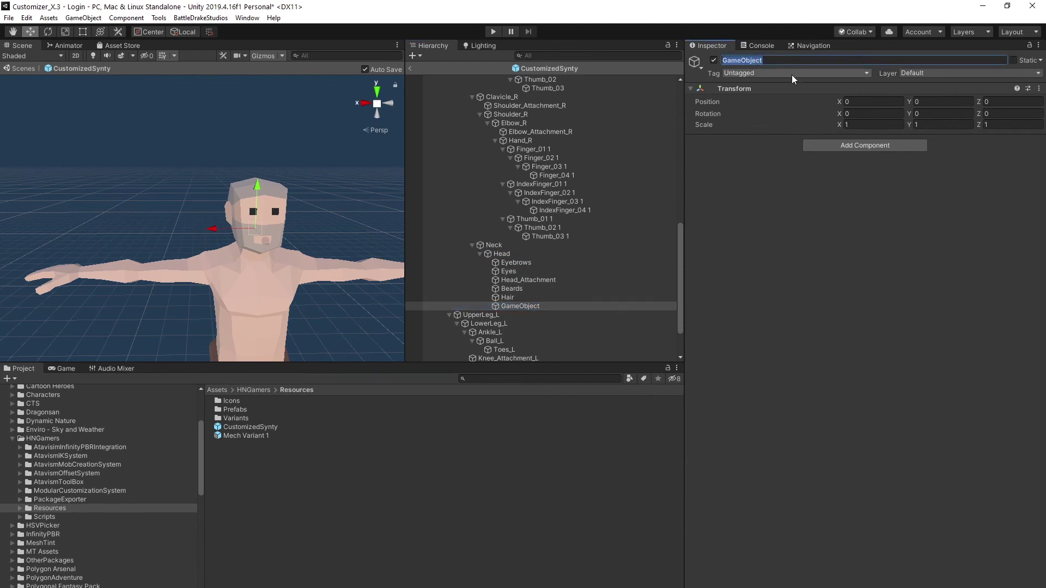
pyautogui.write('Mo7u')
pyautogui.press('BackSpace')
pyautogui.press('BackSpace')
pyautogui.write('uth')
pyautogui.press('Return')
pyautogui.click(499, 252)
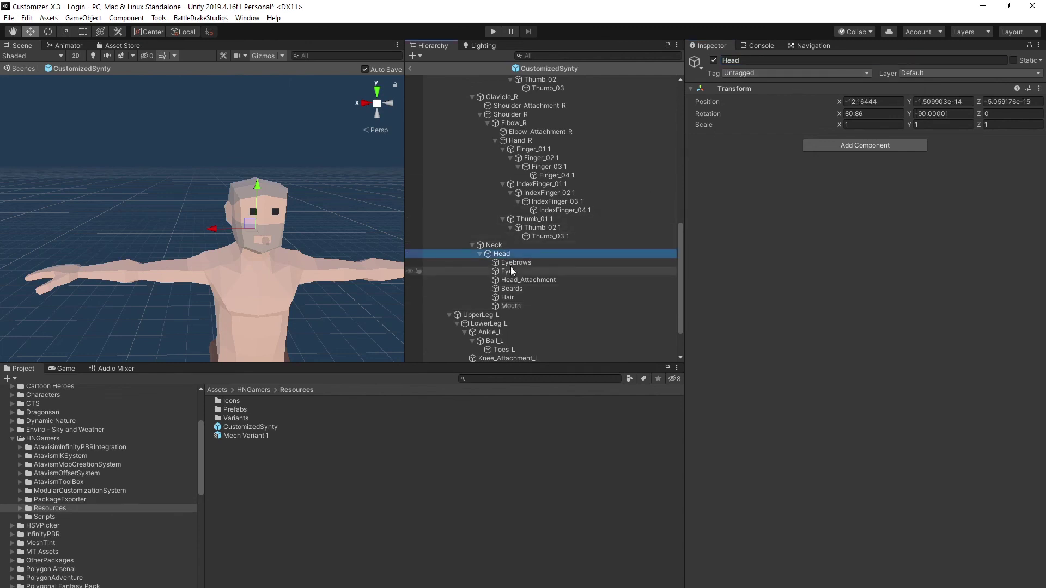
pyautogui.press('Up')
pyautogui.press('Up')
pyautogui.click(493, 246)
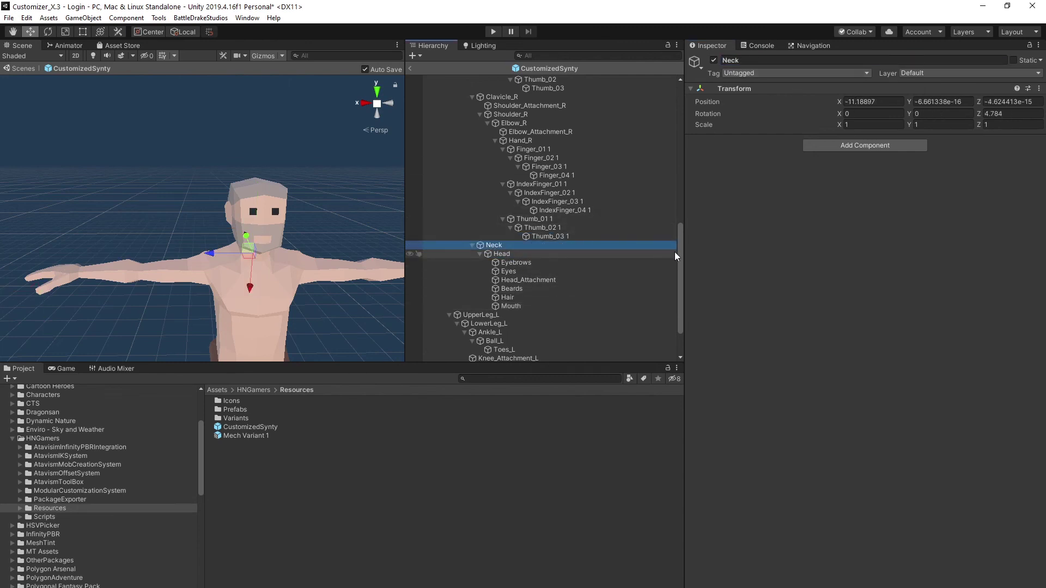
# Assign the Mouth transform as the Mouth Joint on the CustomizedSynty root's manager.
pyautogui.moveTo(681, 250); pyautogui.dragTo(688, 123)
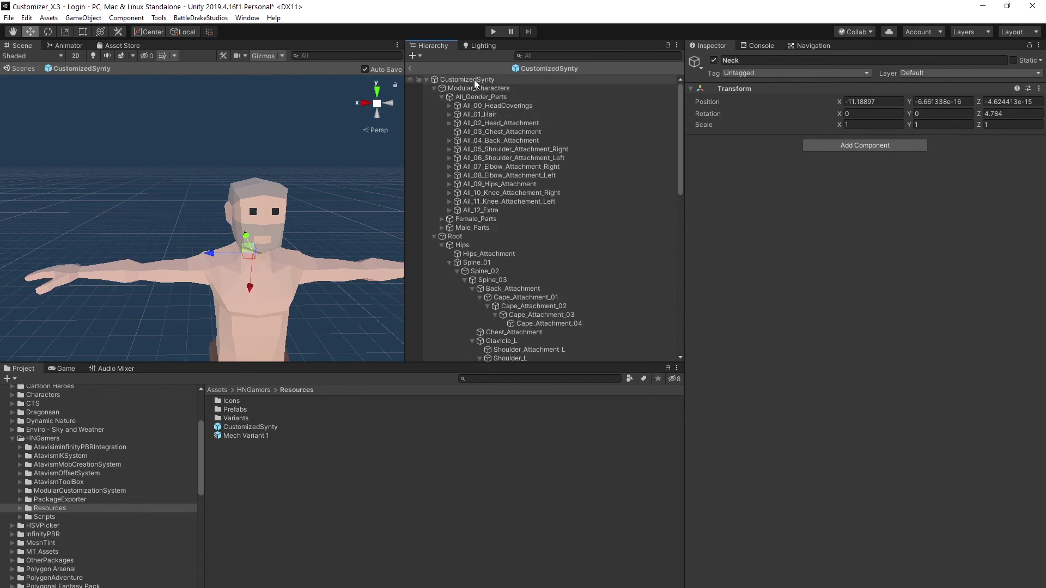
pyautogui.click(469, 80)
pyautogui.scroll(-10, 868, 234)
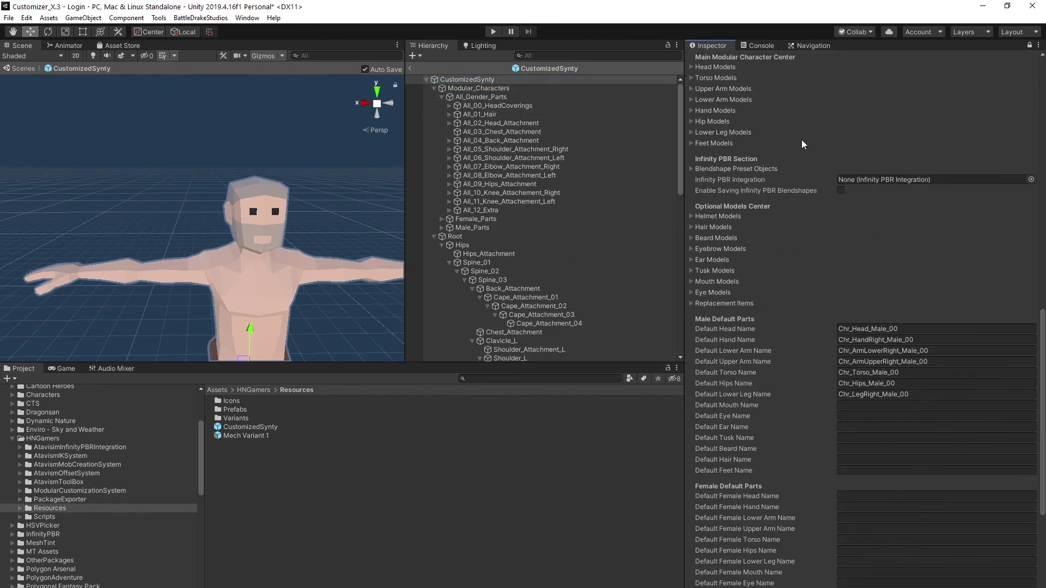
pyautogui.scroll(-3, 531, 217)
pyautogui.scroll(-4, 527, 246)
pyautogui.scroll(-3, 527, 254)
pyautogui.scroll(-5, 798, 205)
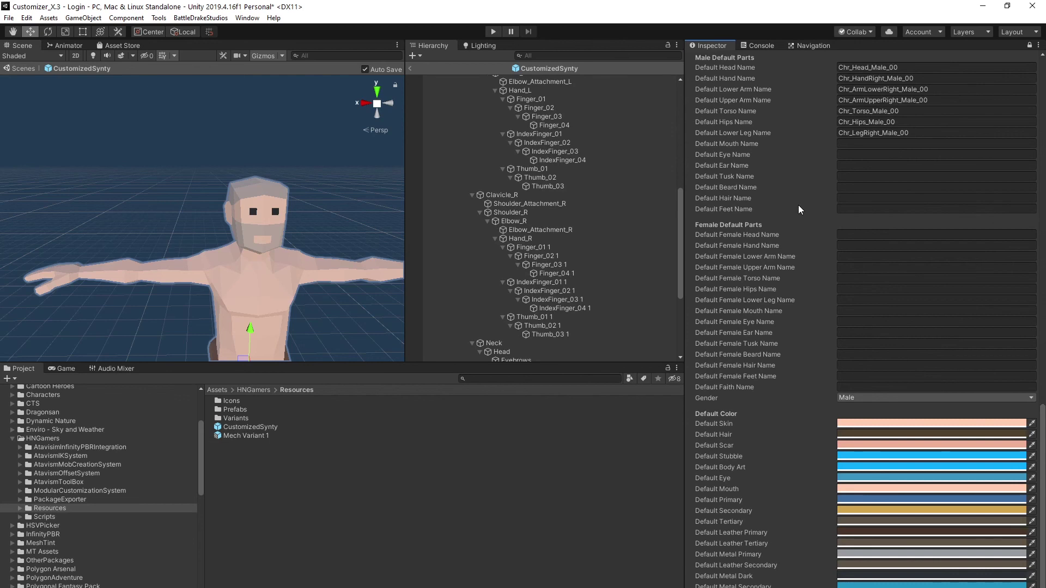
pyautogui.scroll(10, 800, 203)
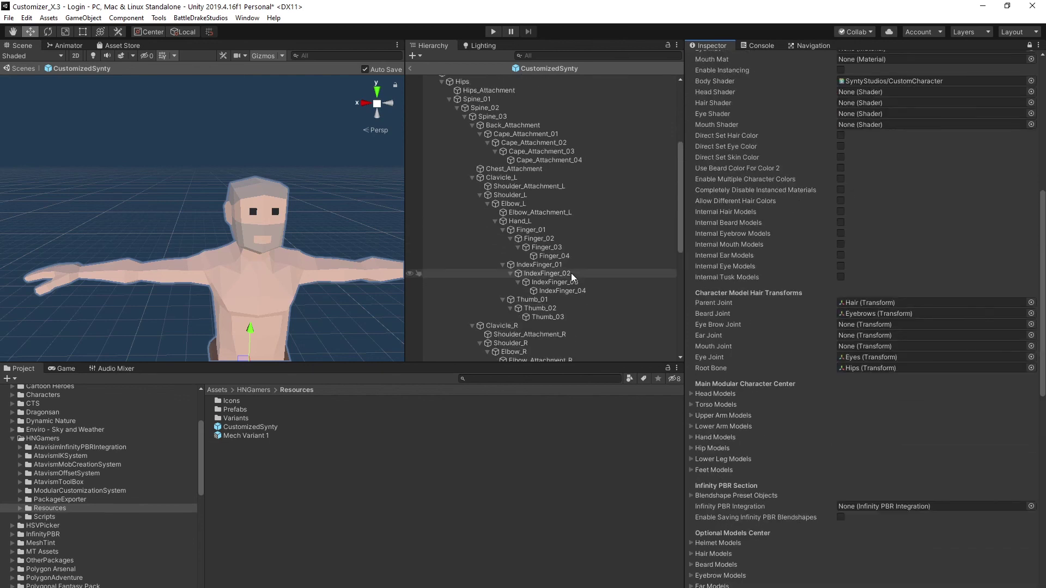
pyautogui.scroll(-2, 572, 270)
pyautogui.scroll(-3, 574, 257)
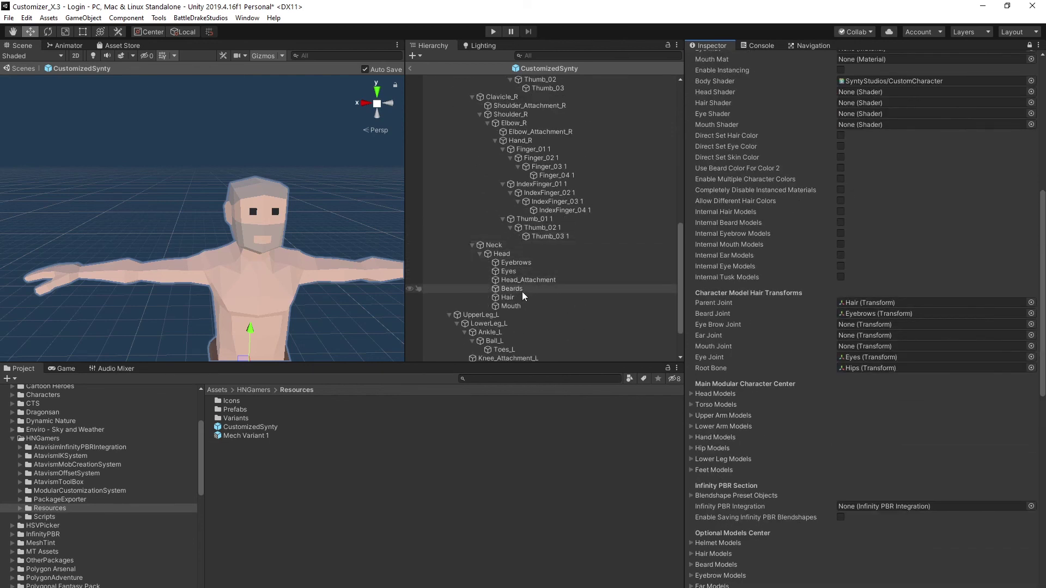
pyautogui.scroll(-2, 528, 284)
pyautogui.moveTo(519, 272); pyautogui.dragTo(857, 349)
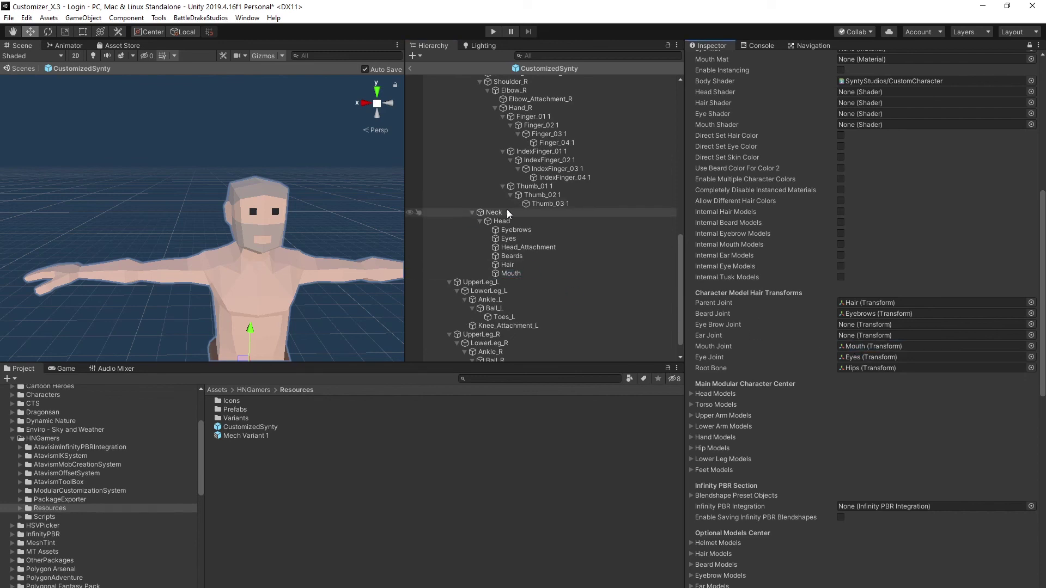
pyautogui.moveTo(501, 222)
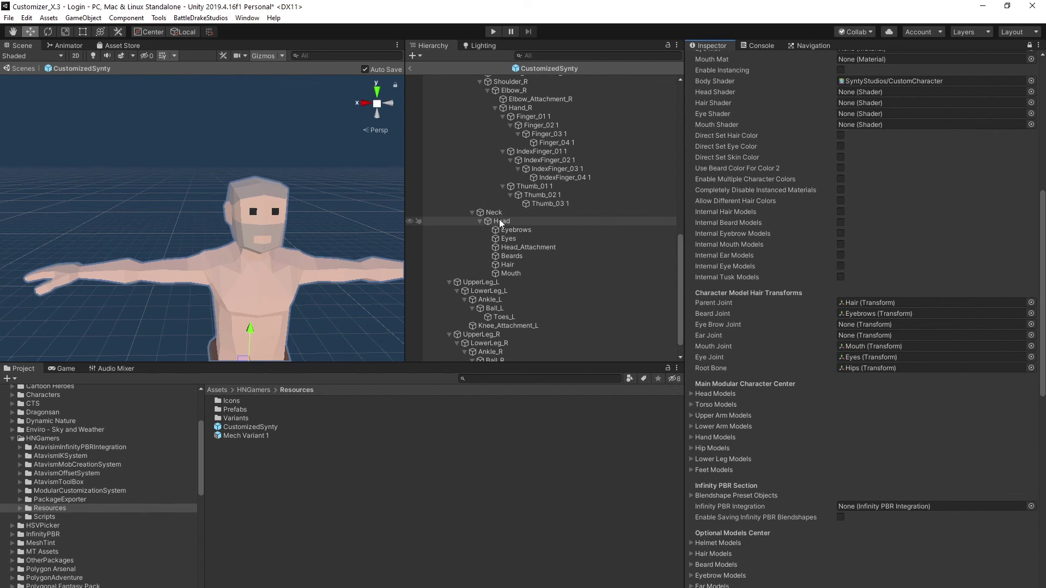
# Create an empty child under Head and name it Ears.
pyautogui.rightClick(532, 220)
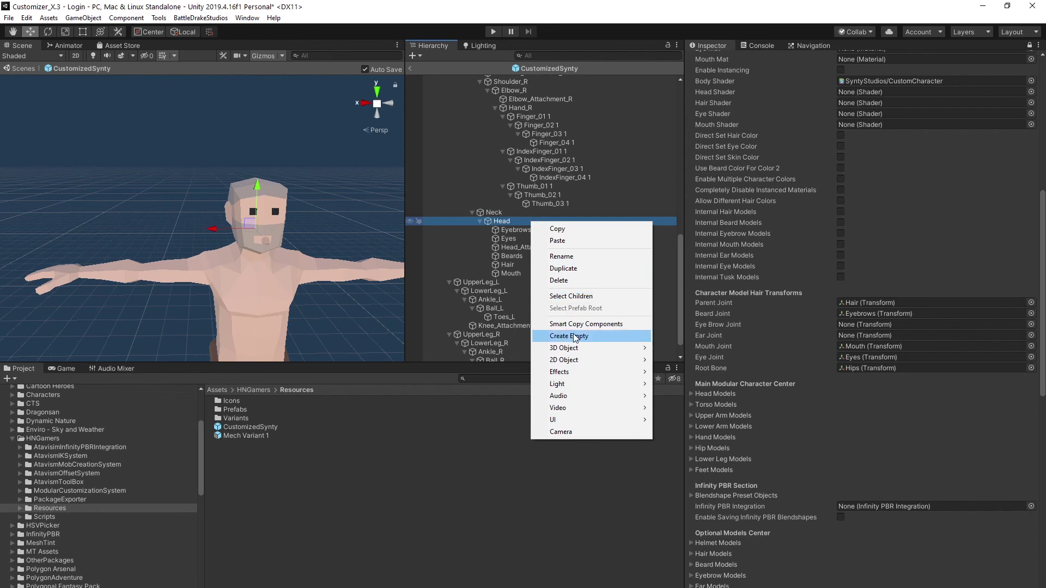
pyautogui.click(569, 336)
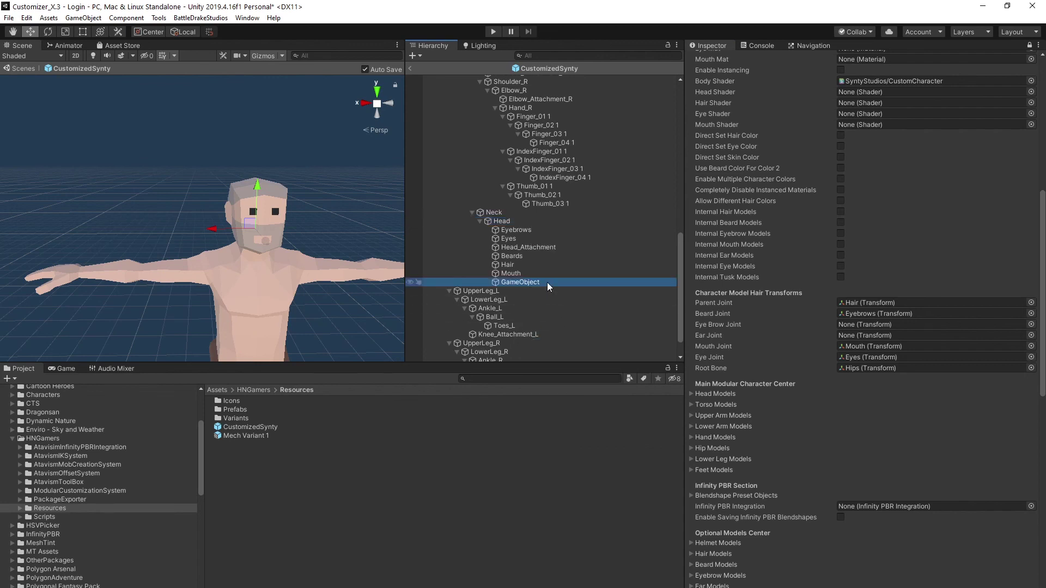
pyautogui.scroll(5, 797, 115)
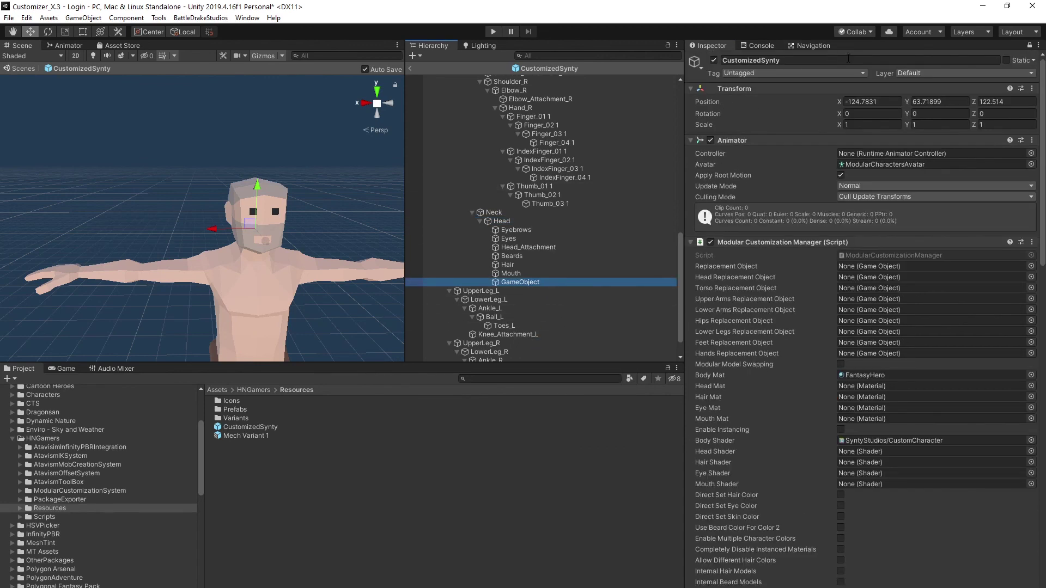
pyautogui.click(518, 284)
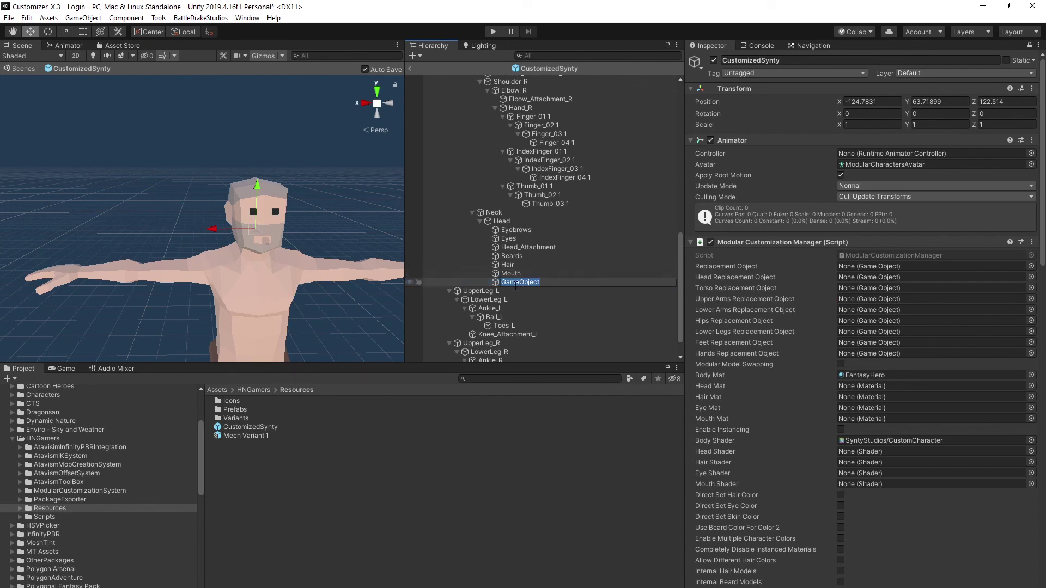
pyautogui.write('EW')
pyautogui.press('BackSpace')
pyautogui.write('ars')
pyautogui.click(545, 274)
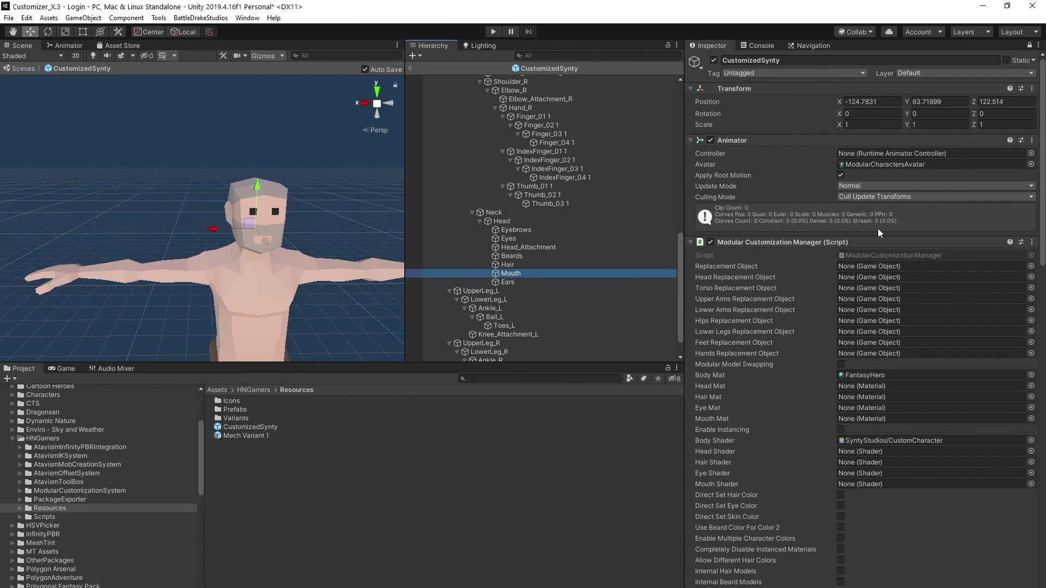
pyautogui.scroll(-10, 878, 229)
pyautogui.scroll(5, 885, 246)
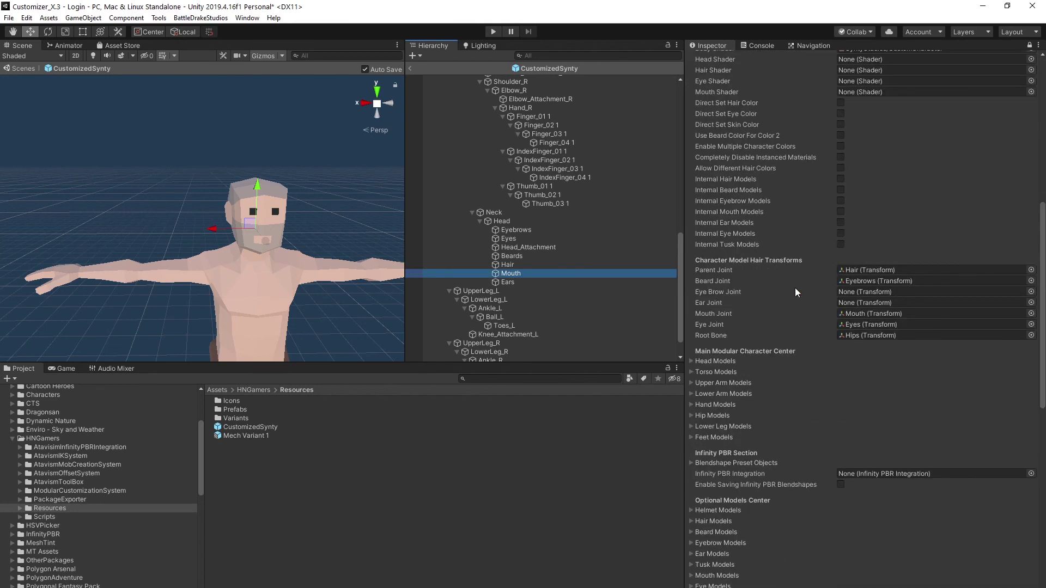
# Assign Ears to the Ear Joint field and Eyebrows to the Eye Brow Joint field.
pyautogui.click(511, 282)
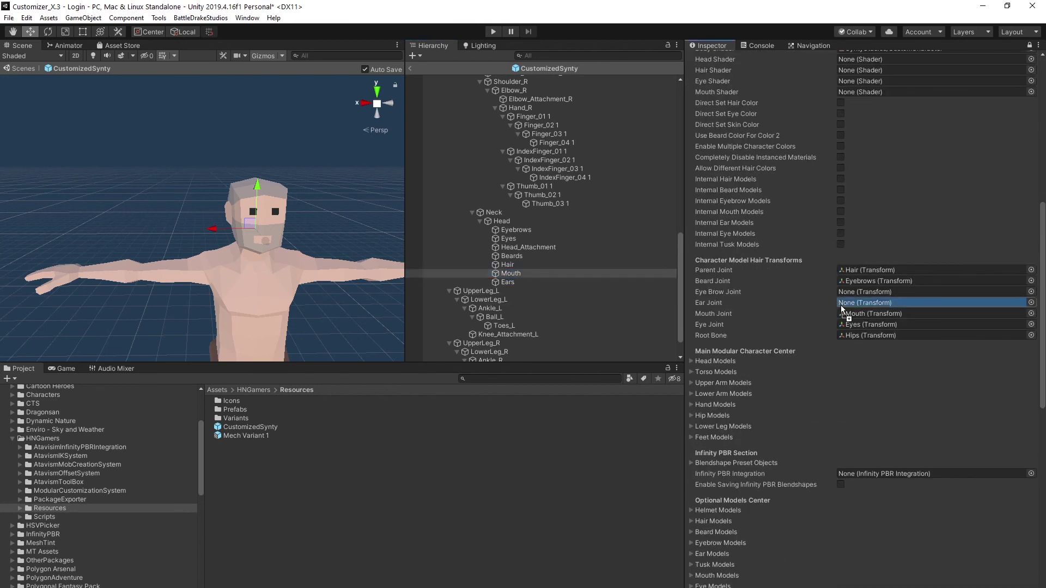
pyautogui.moveTo(512, 282); pyautogui.dragTo(840, 305)
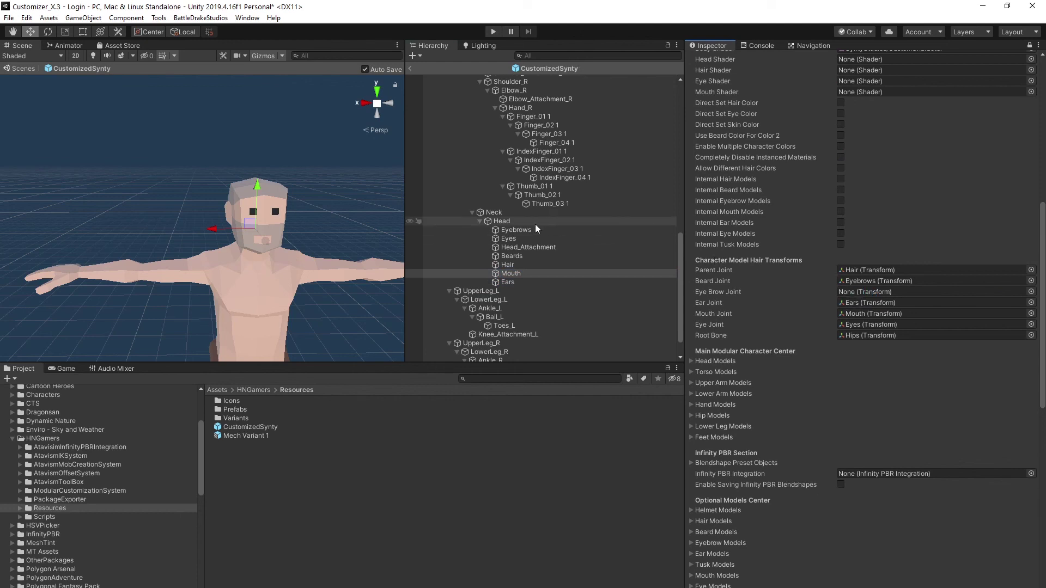
pyautogui.moveTo(511, 230)
pyautogui.mouseDown()
pyautogui.moveTo(861, 302)
pyautogui.moveTo(862, 292)
pyautogui.mouseUp()
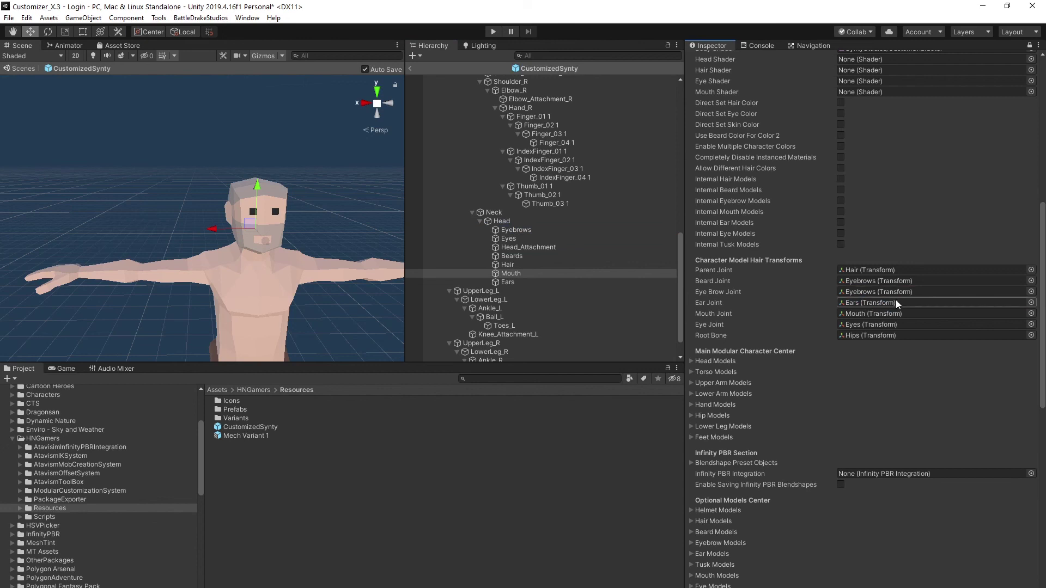
pyautogui.scroll(-3, 877, 287)
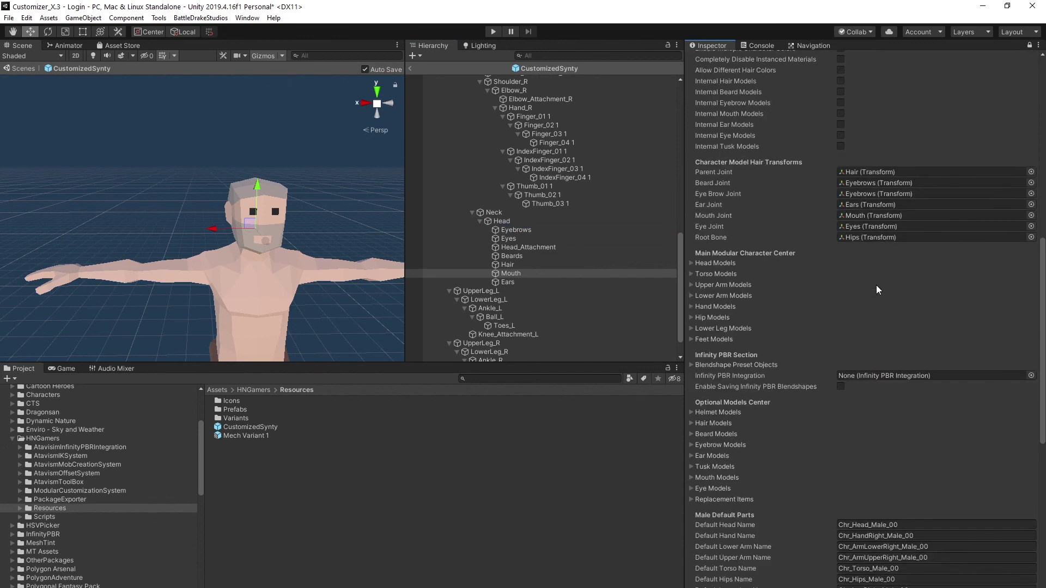
pyautogui.click(692, 340)
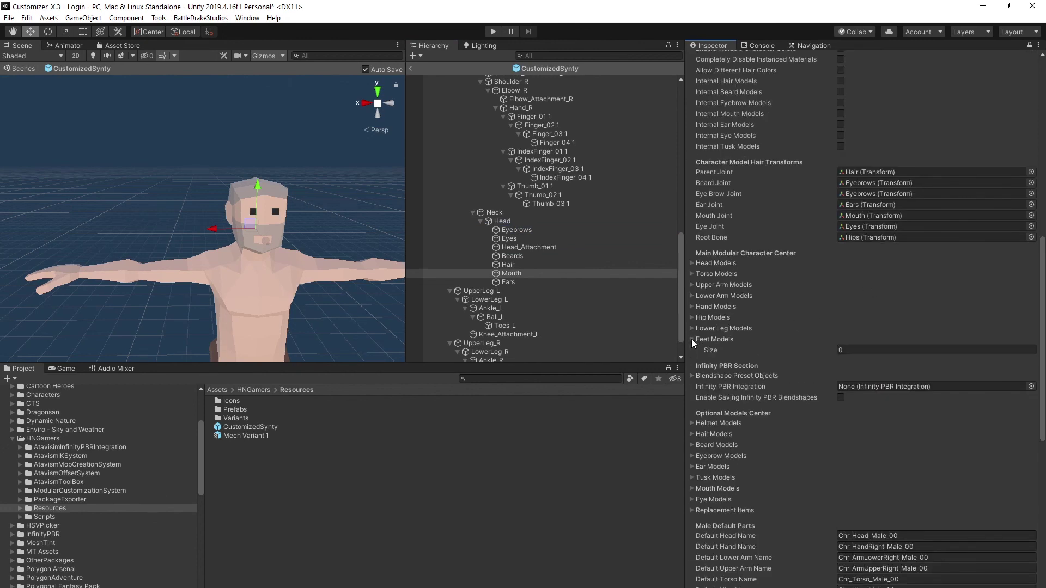
pyautogui.click(691, 340)
pyautogui.click(691, 328)
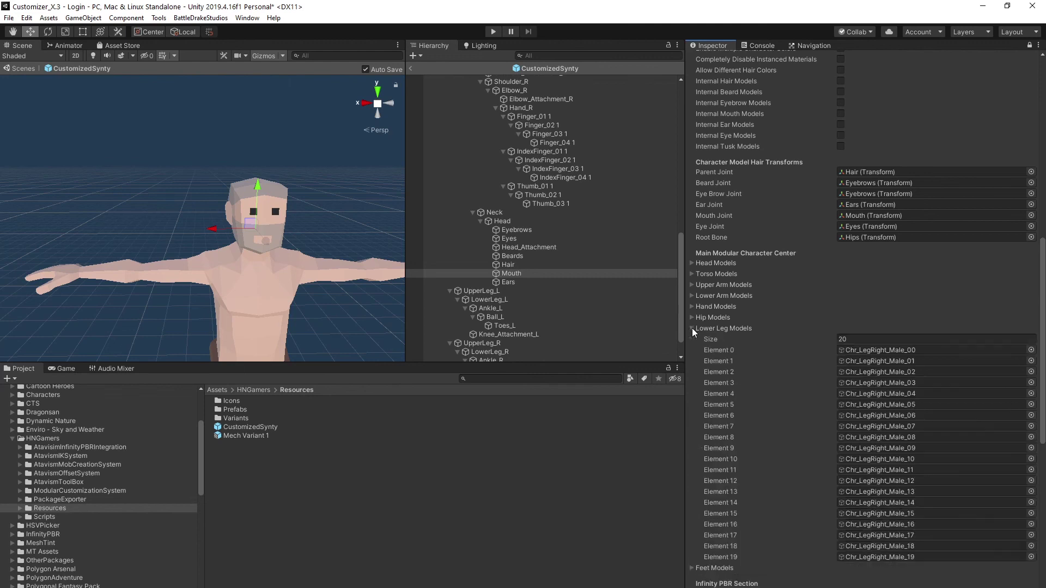
pyautogui.click(691, 328)
pyautogui.scroll(-9, 858, 242)
pyautogui.scroll(-3, 863, 239)
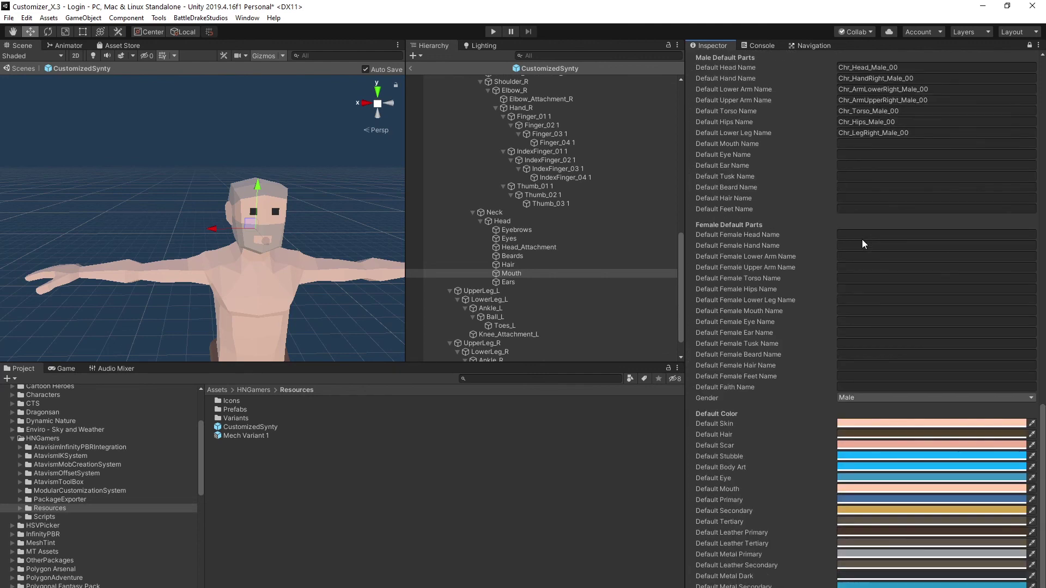
pyautogui.scroll(10, 862, 239)
pyautogui.scroll(10, 856, 268)
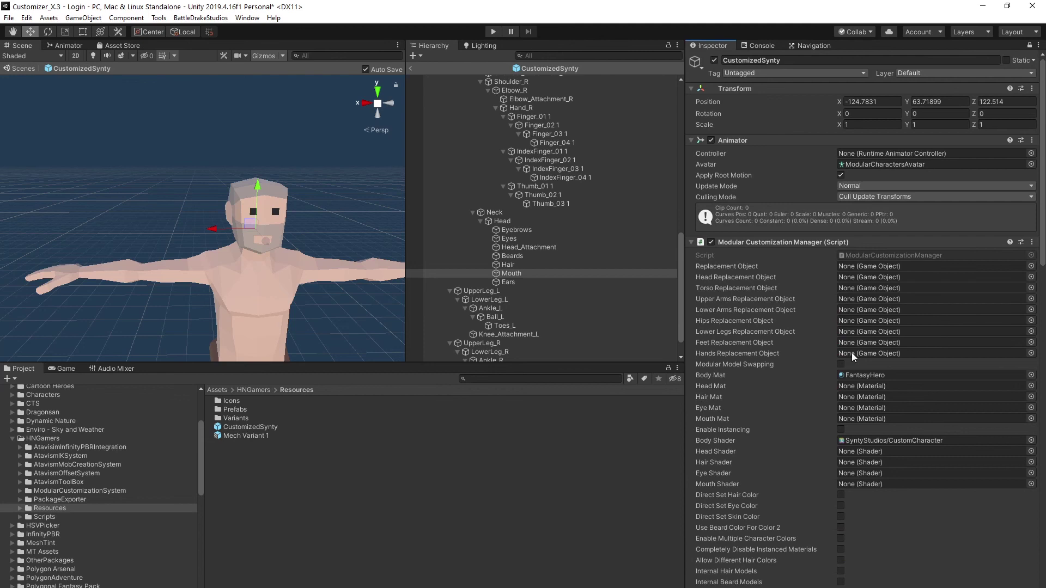
# Exit prefab mode back to the Login scene and resize the Scene/Project divider down and back.
pyautogui.click(409, 70)
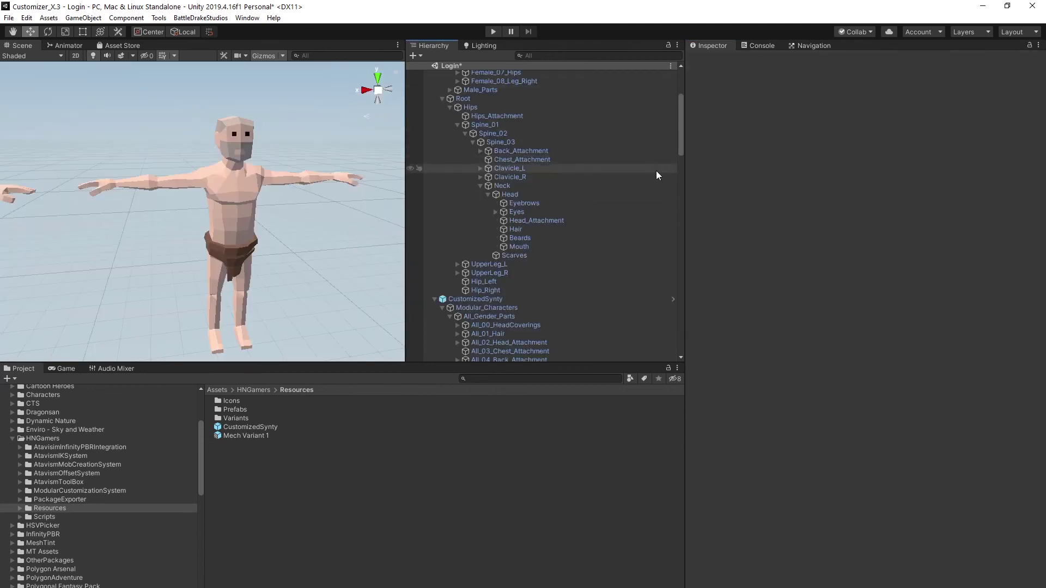
pyautogui.moveTo(485, 366); pyautogui.dragTo(485, 474)
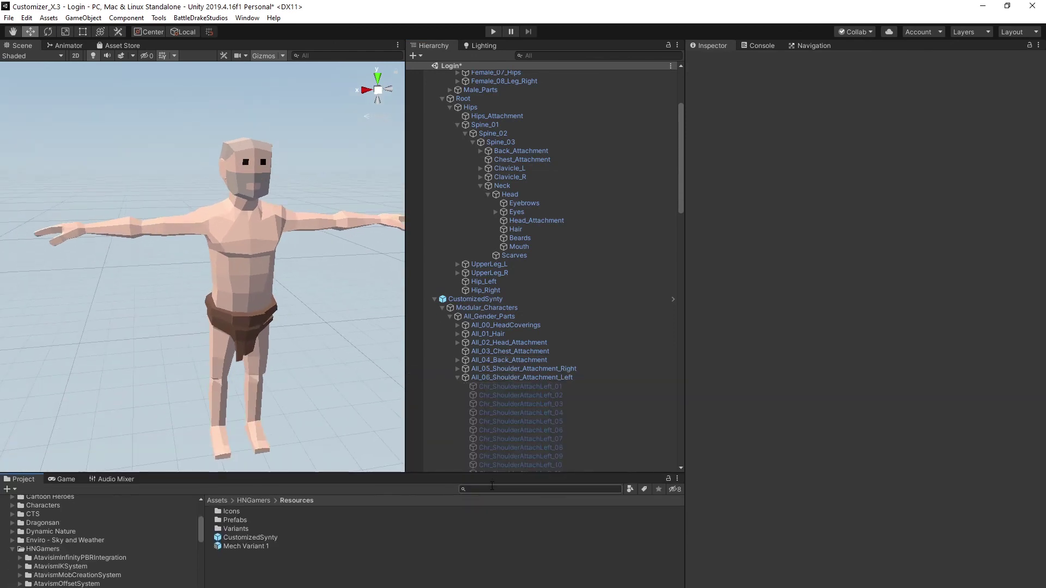
pyautogui.scroll(2, 270, 260)
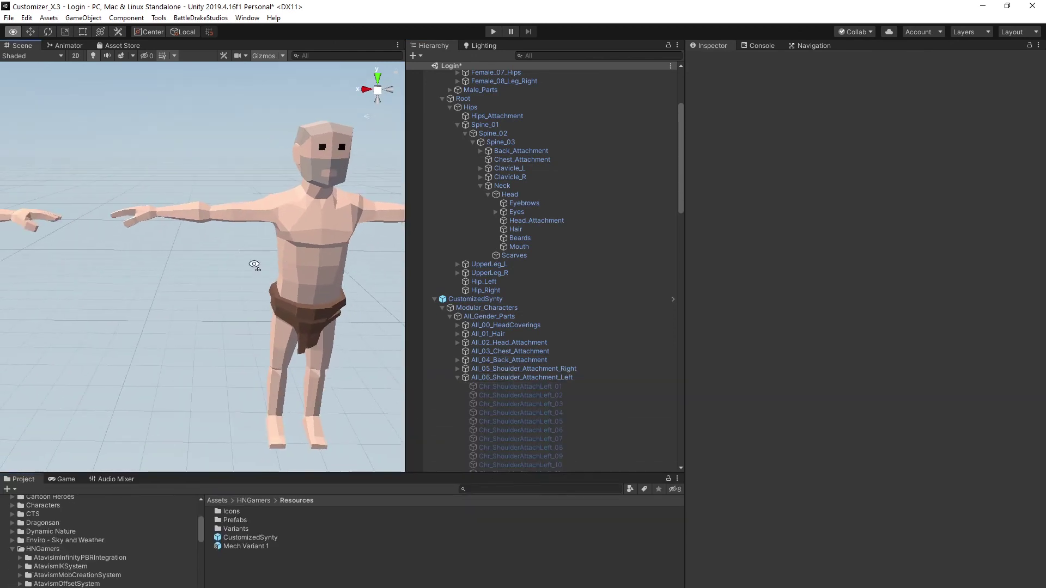
pyautogui.scroll(2, 257, 282)
pyautogui.scroll(1, 257, 303)
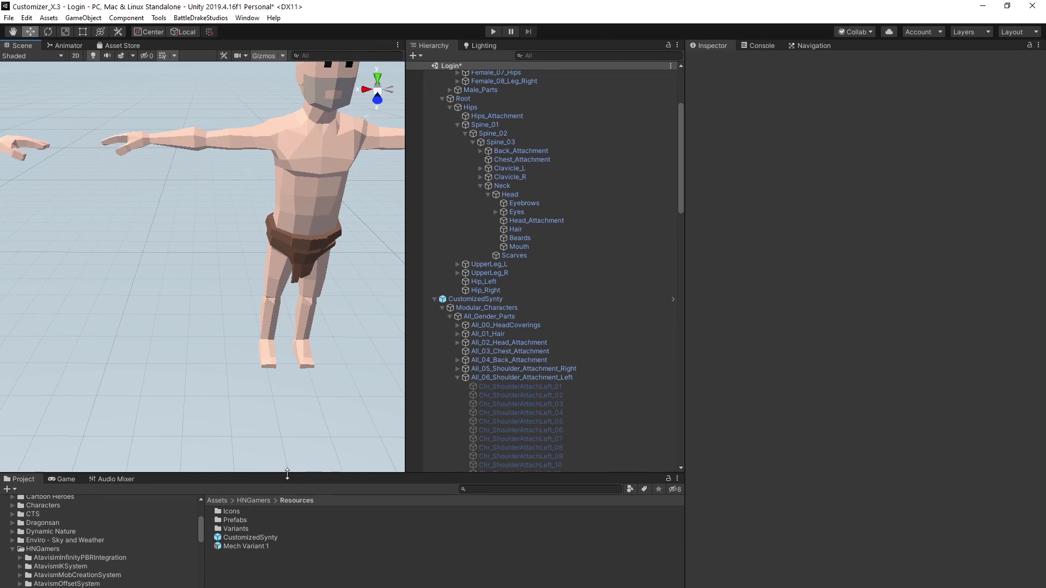
pyautogui.moveTo(286, 474); pyautogui.dragTo(287, 375)
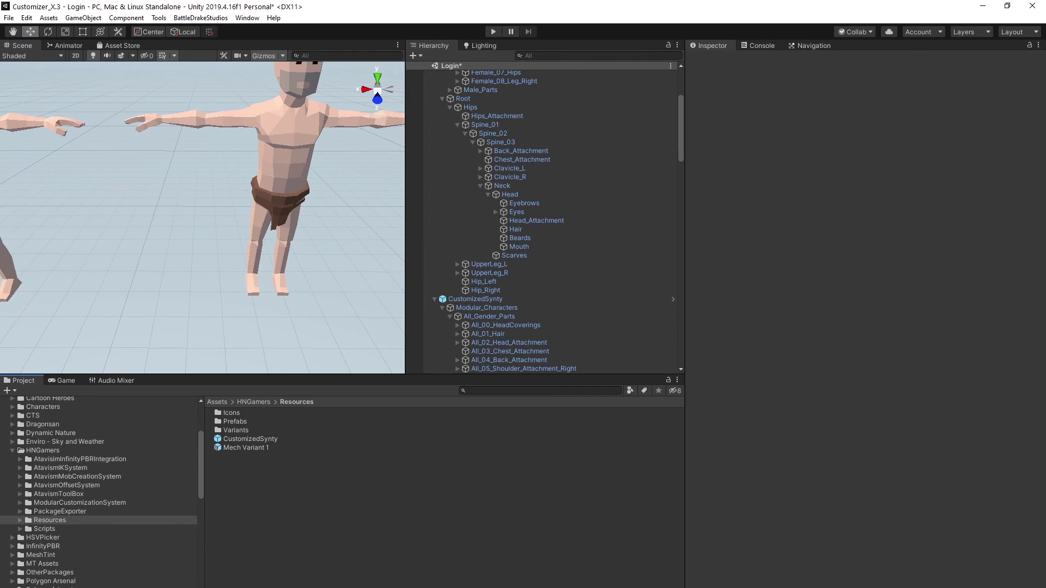